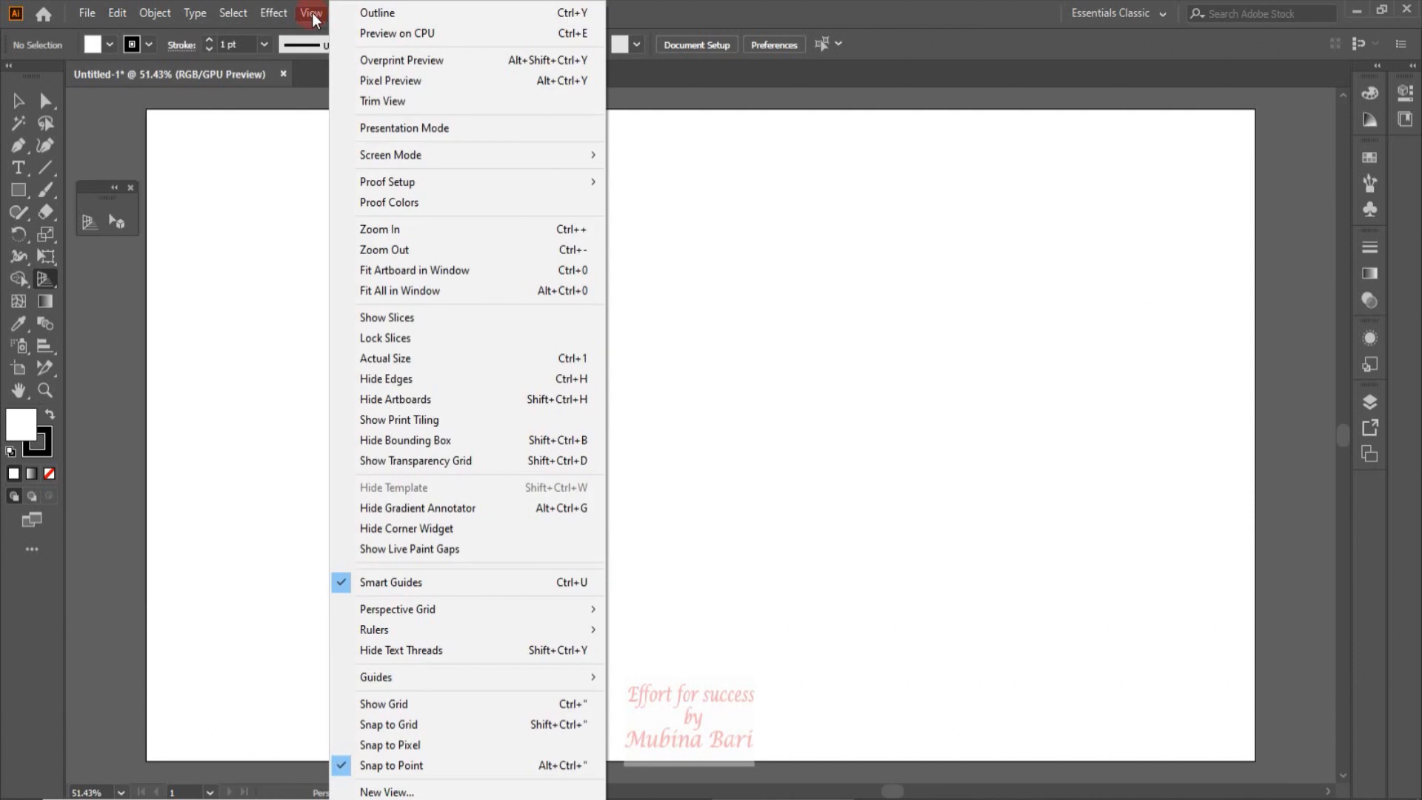
mouse_move(460, 619)
left_click(306, 415)
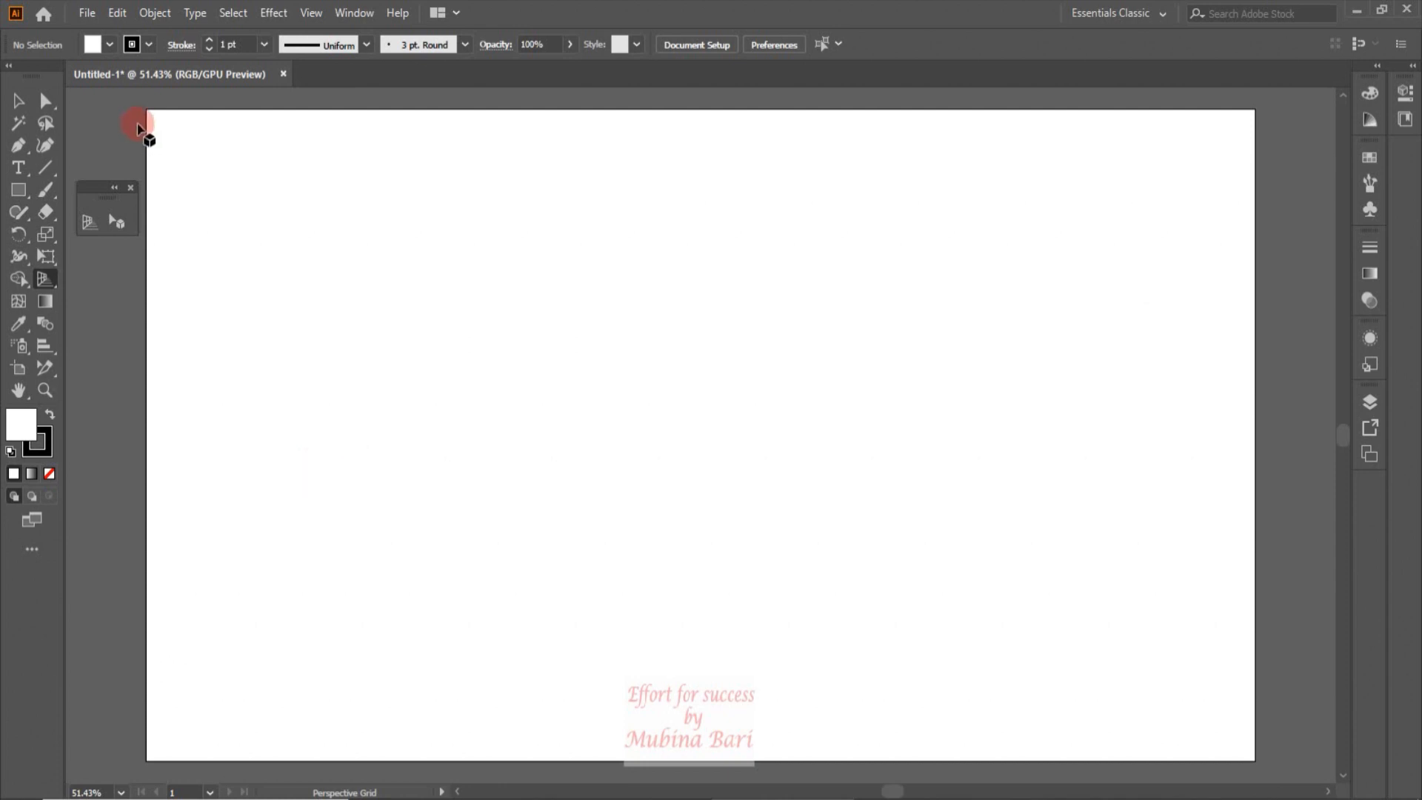
left_click(155, 12)
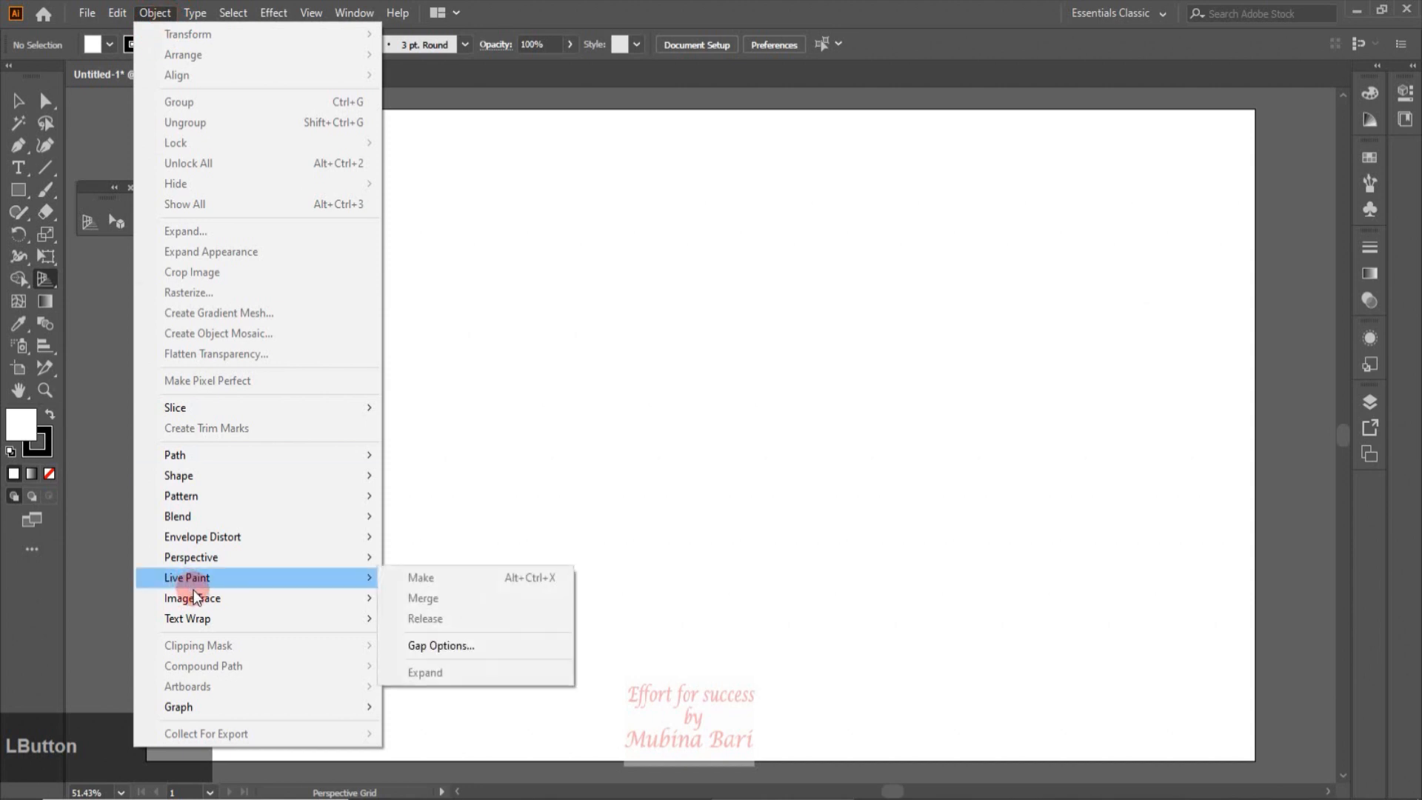
mouse_move(211, 568)
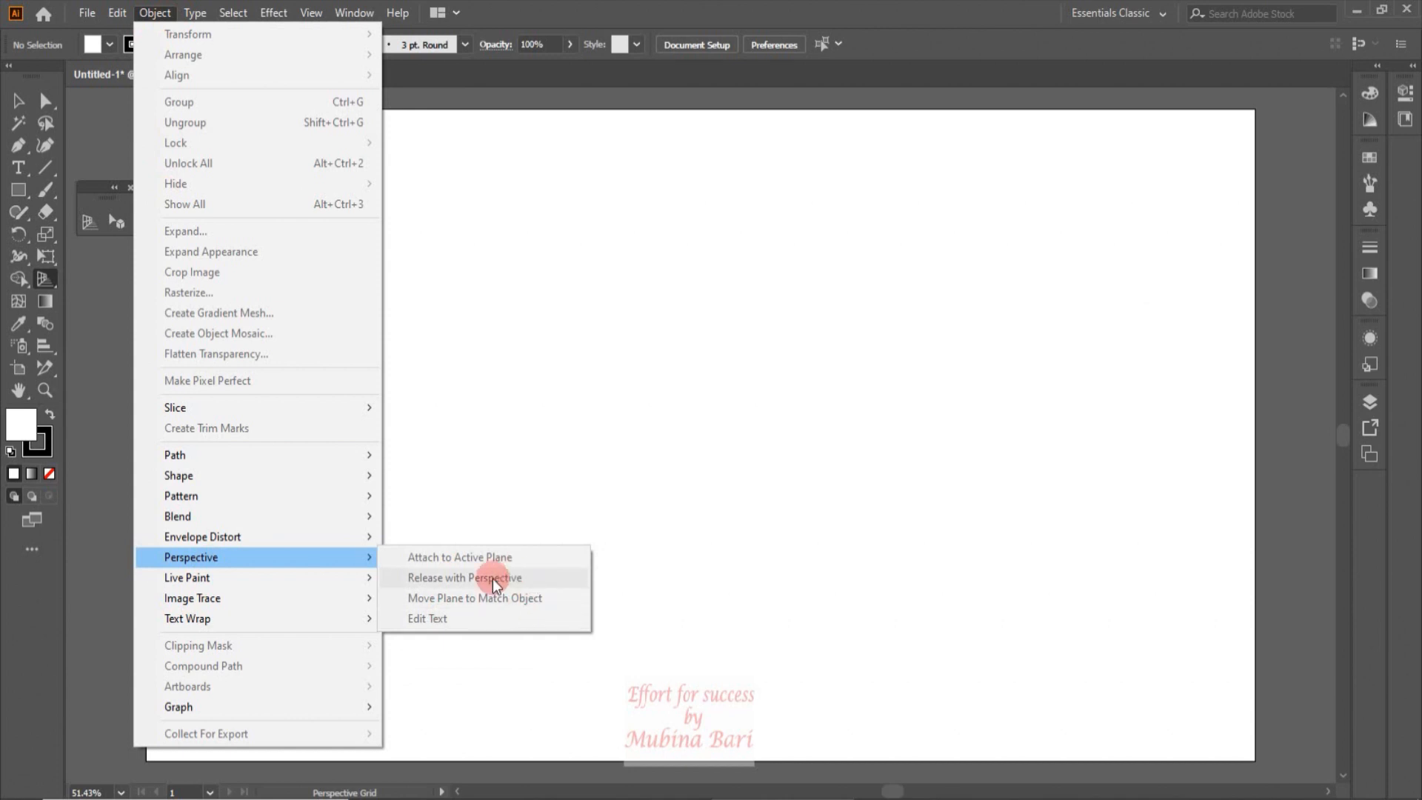
left_click(496, 480)
Display the two-point perspective grid on the artboard and set it to No Active Grid.
left_click(89, 220)
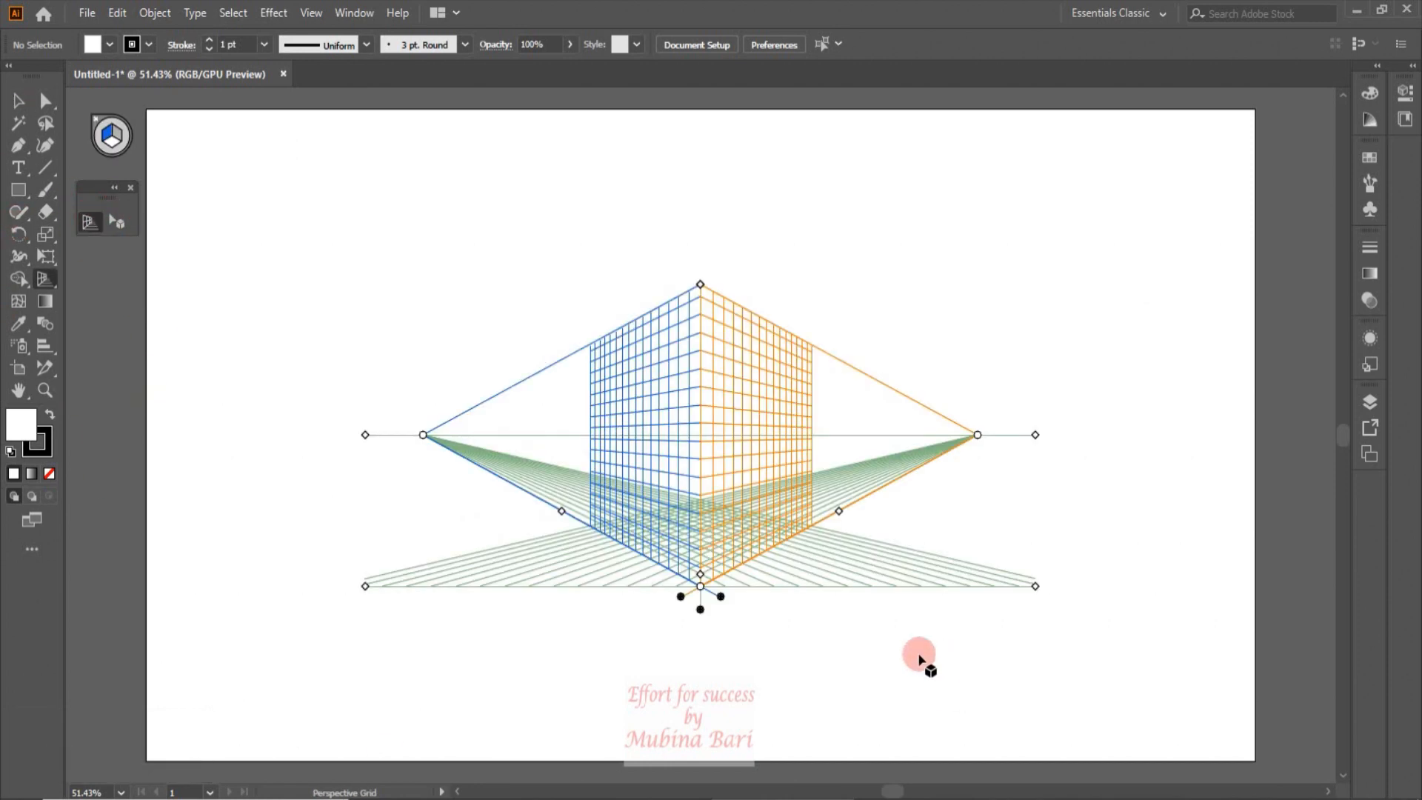
left_click(155, 12)
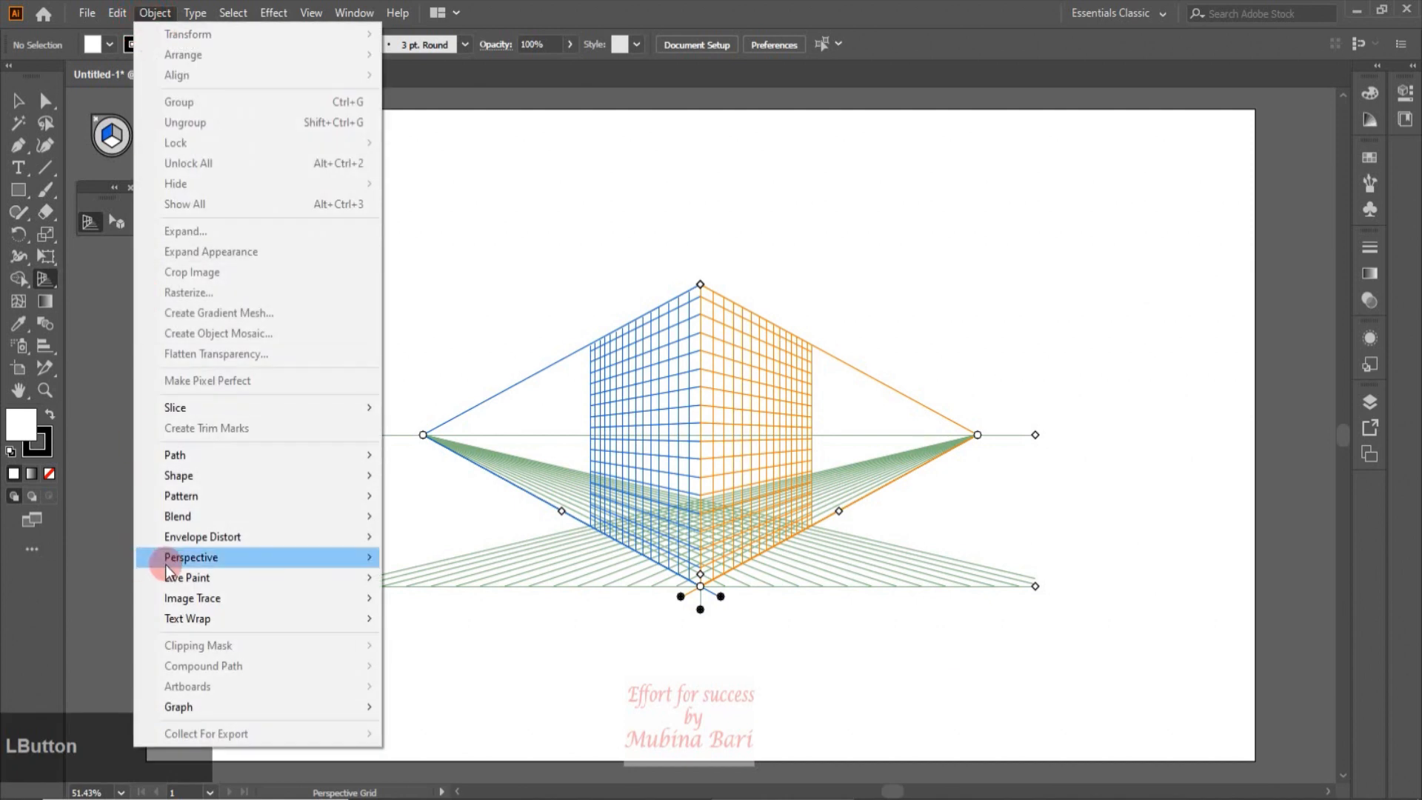
mouse_move(168, 570)
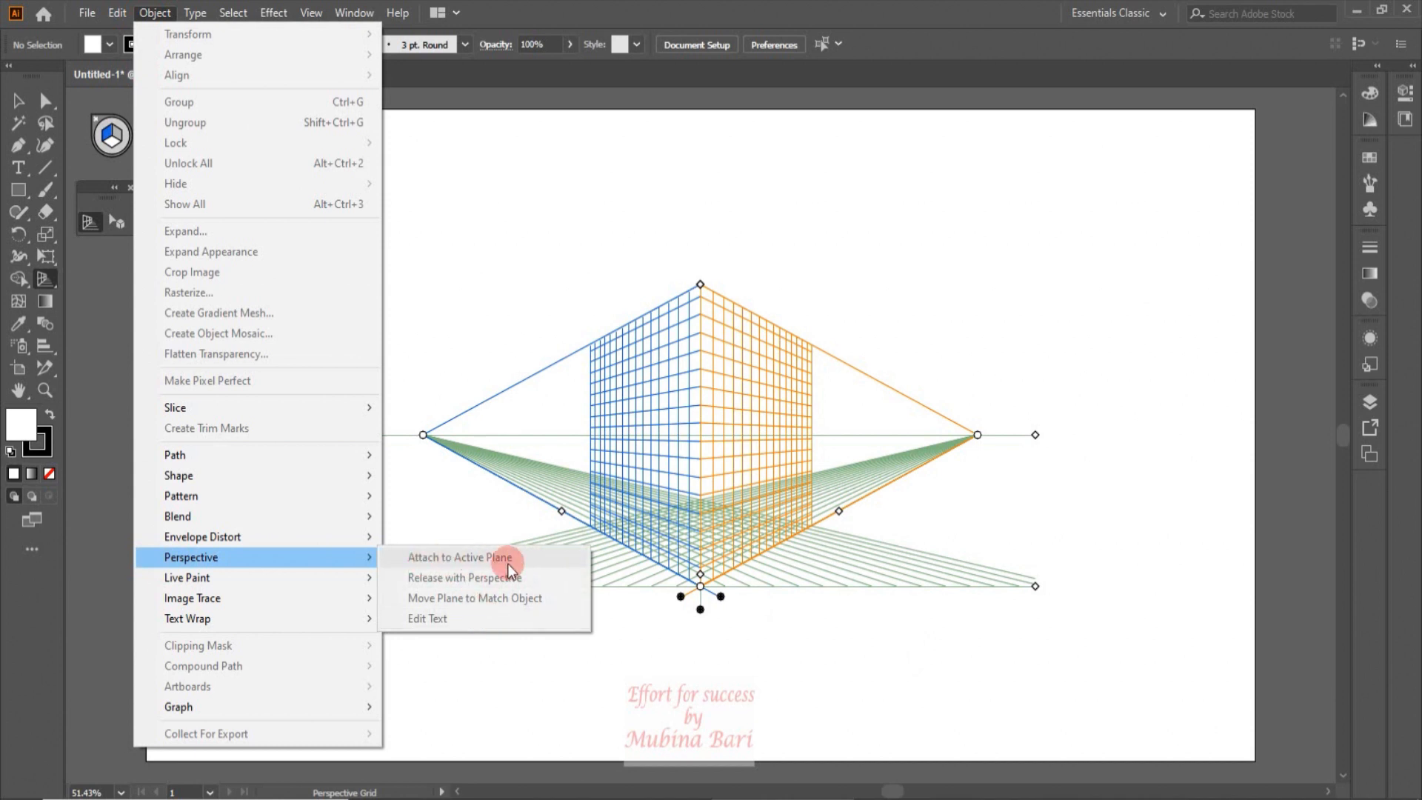
left_click(526, 240)
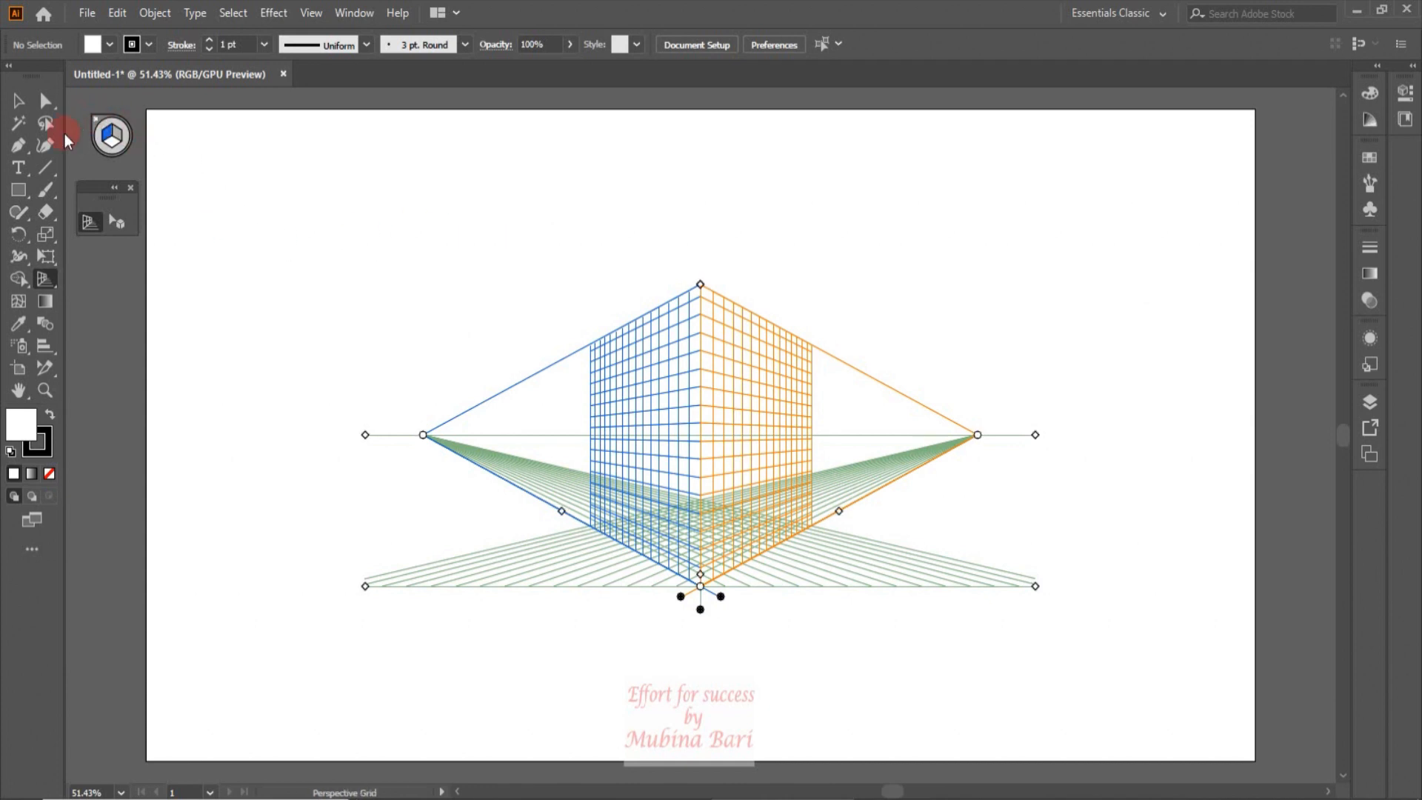
left_click(101, 122)
left_click(103, 125)
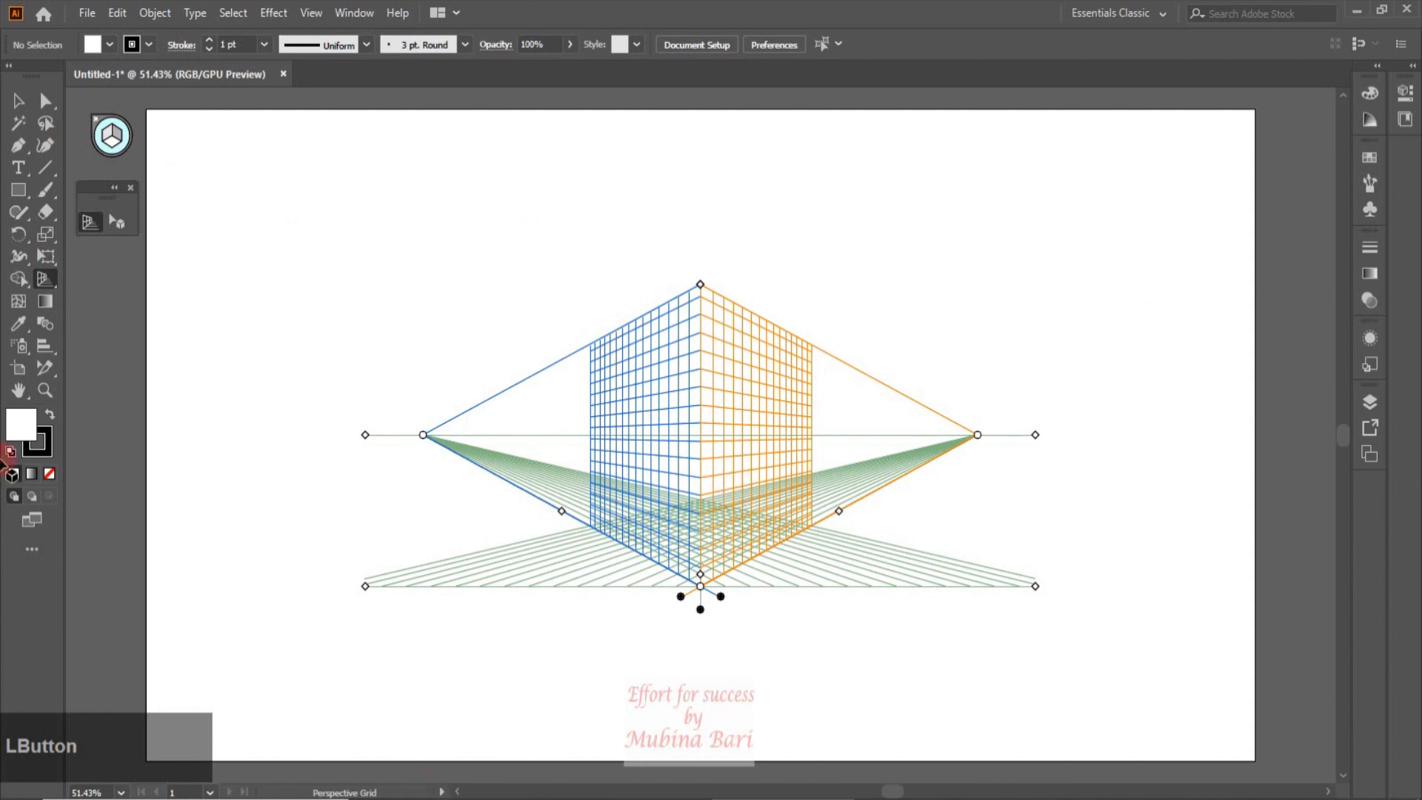
Draw a closed four-sided path with the Pen tool over the lower half of the grid's left plane, following its lines.
left_click(20, 146)
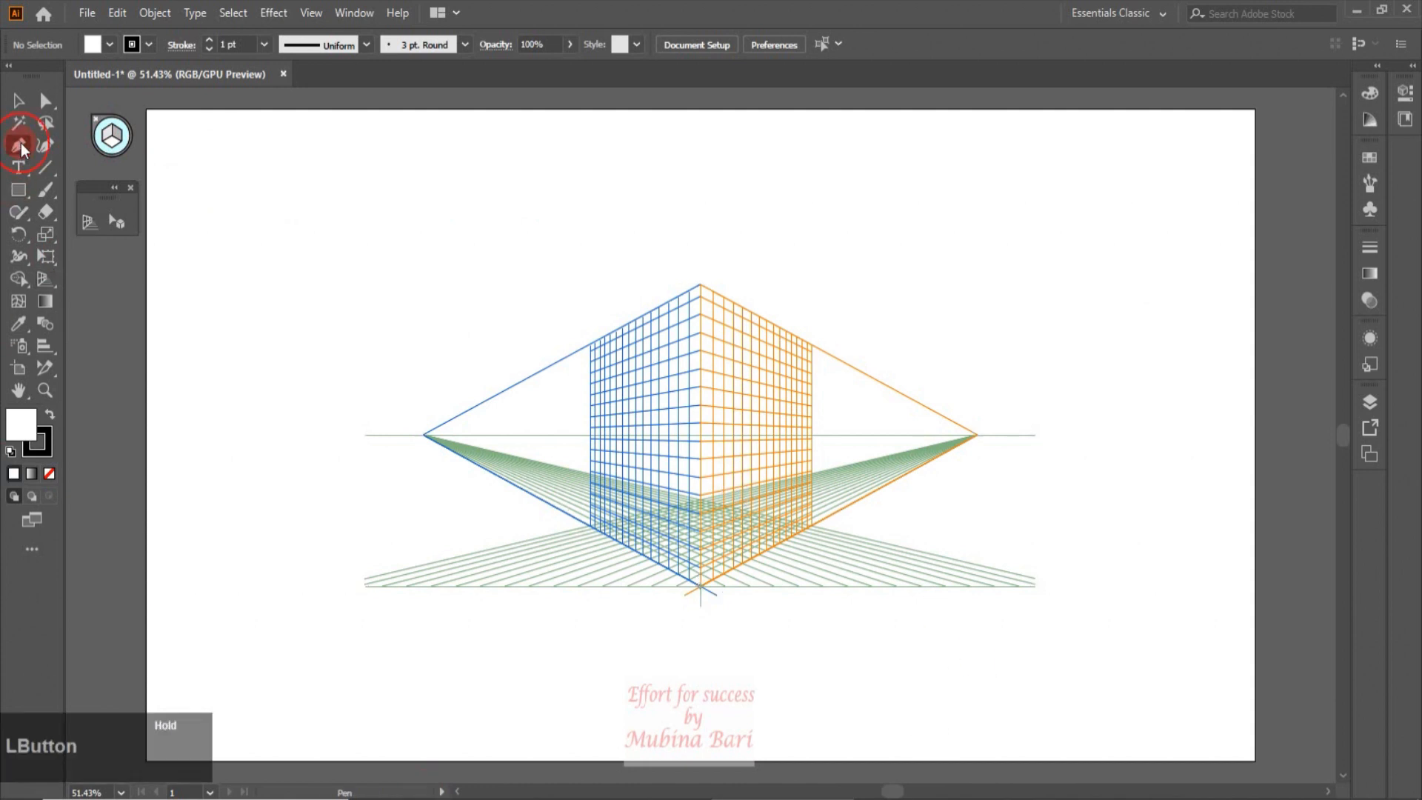
left_click(590, 429)
left_click(700, 425)
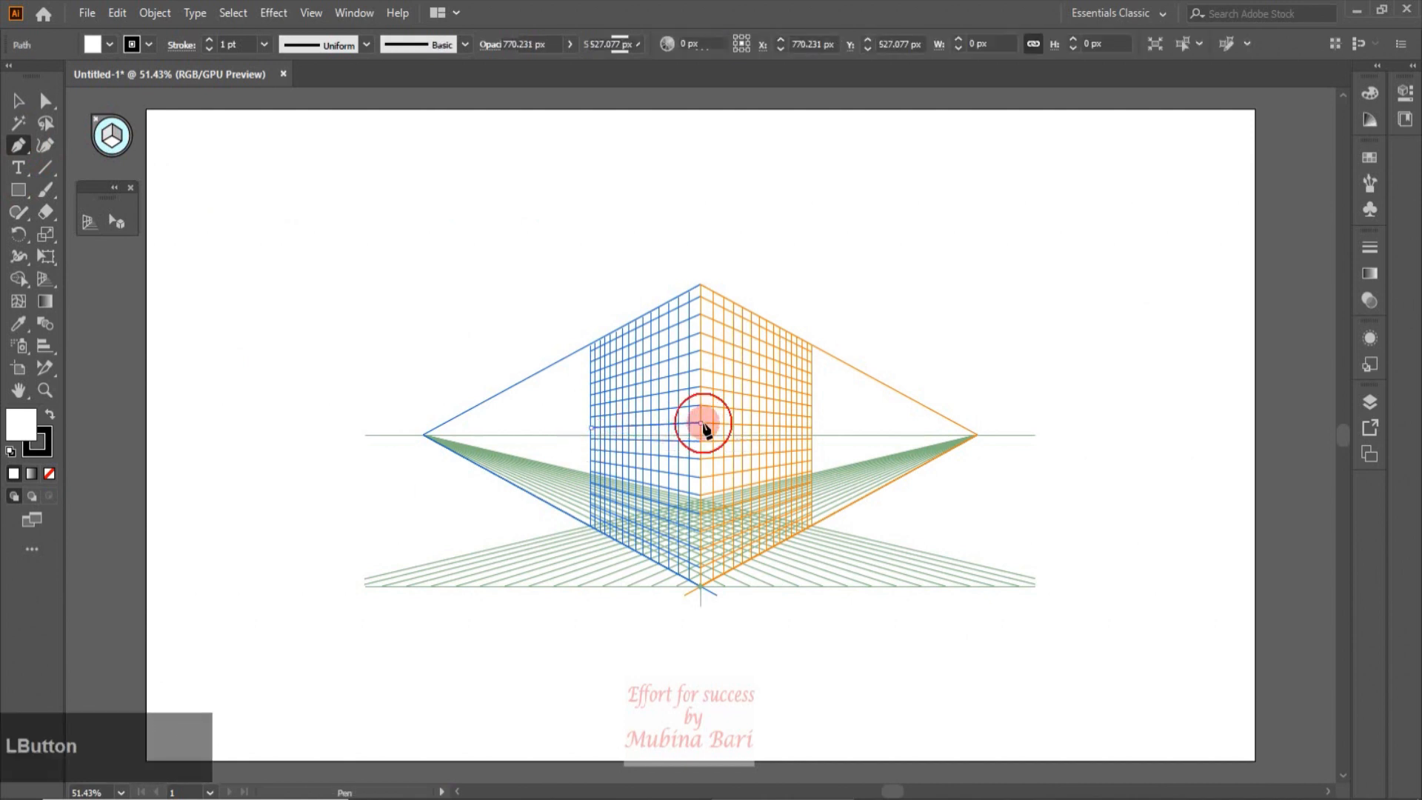
left_click(701, 589)
left_click(590, 427)
left_click(428, 358)
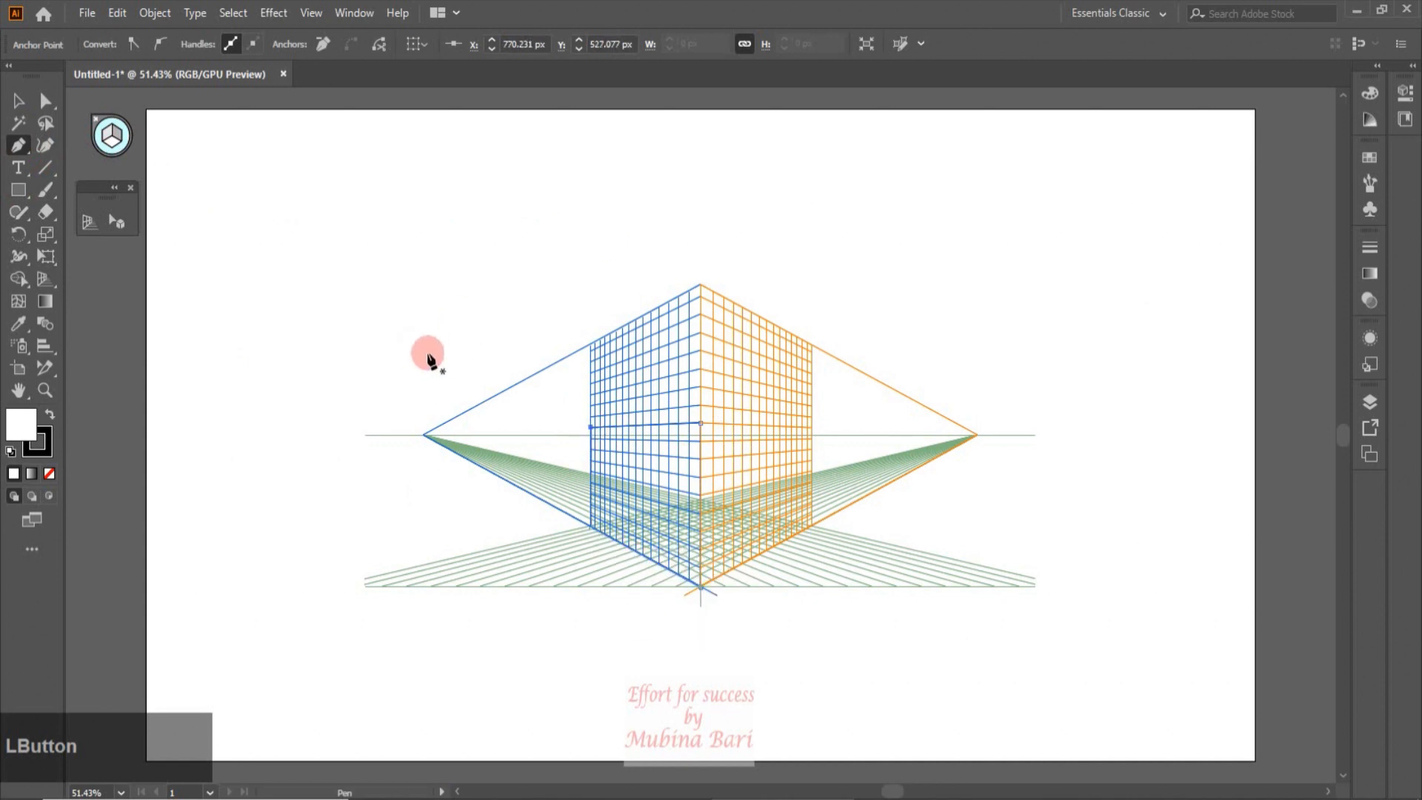
Fill the four-sided path with red, D80505.
left_click(17, 424)
left_click(19, 426)
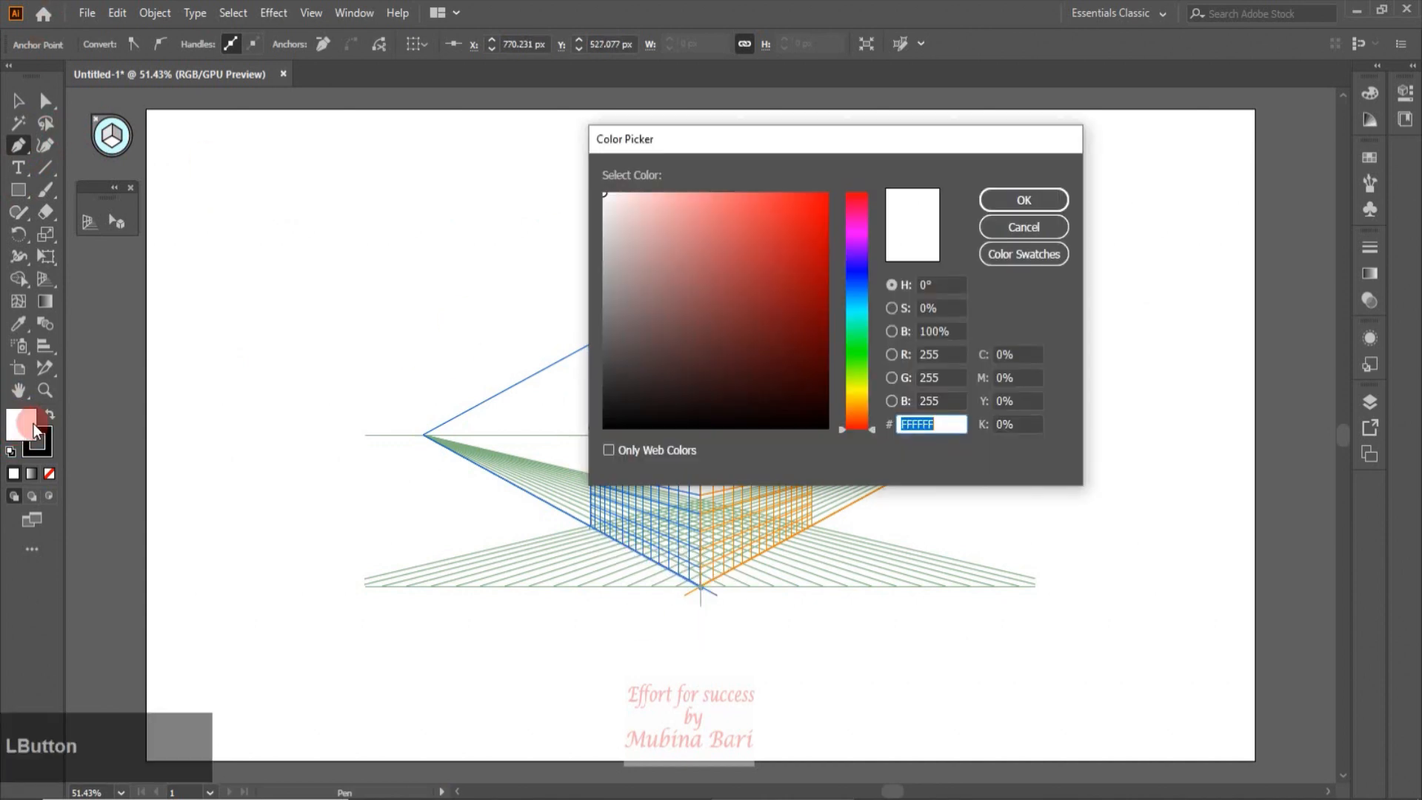
left_click(830, 226)
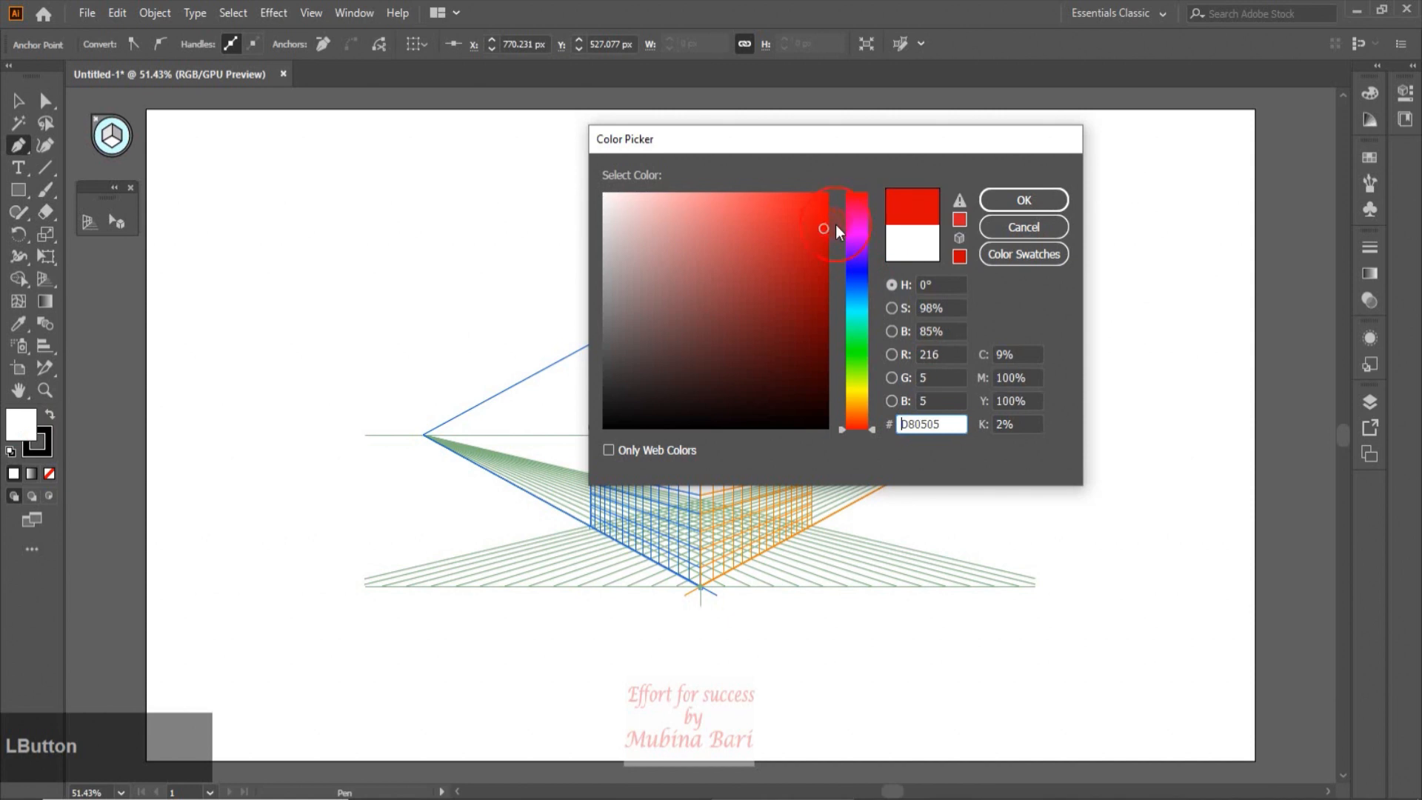
key("Return")
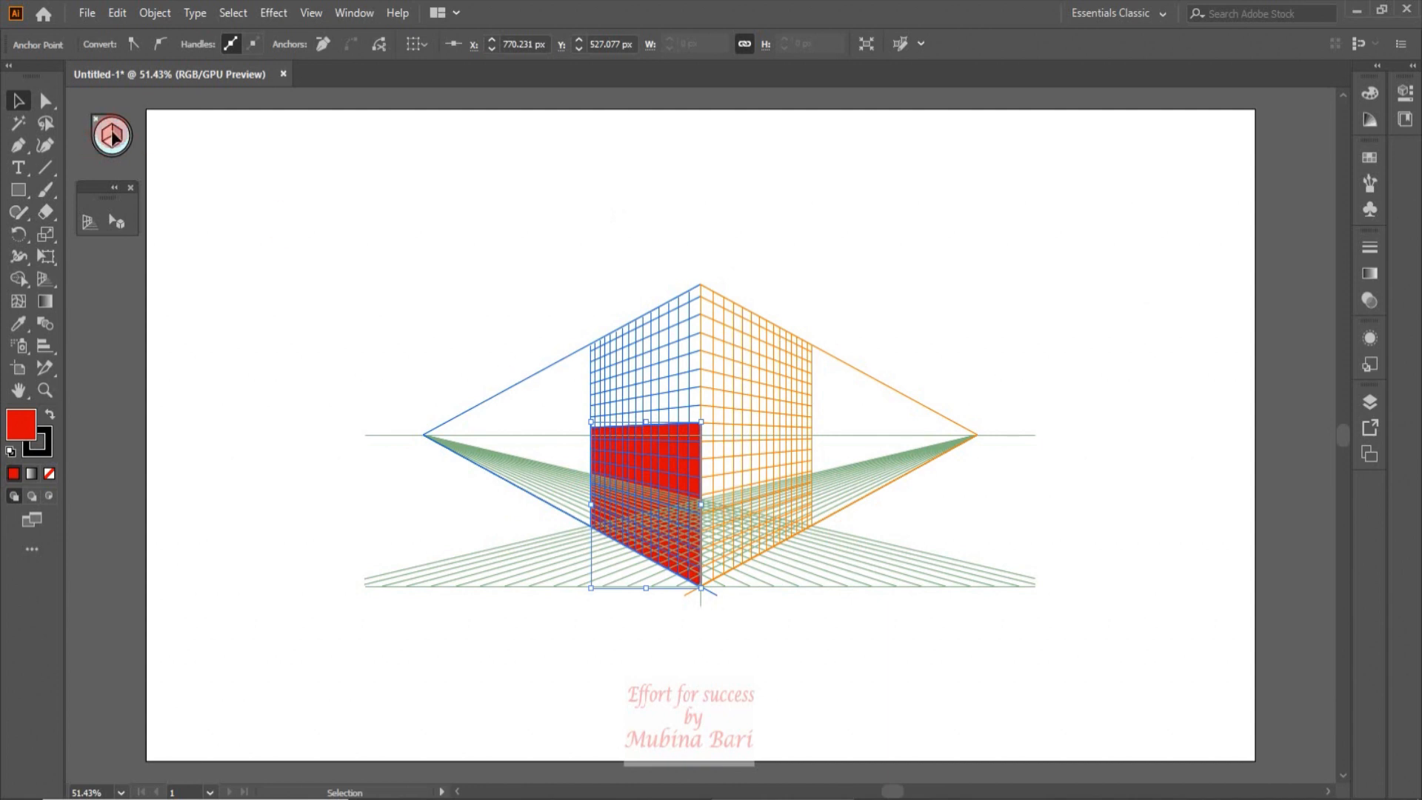
Make the left grid plane active, attach the red shape to it, and select the shape with the Perspective Selection tool.
key("shift+p")
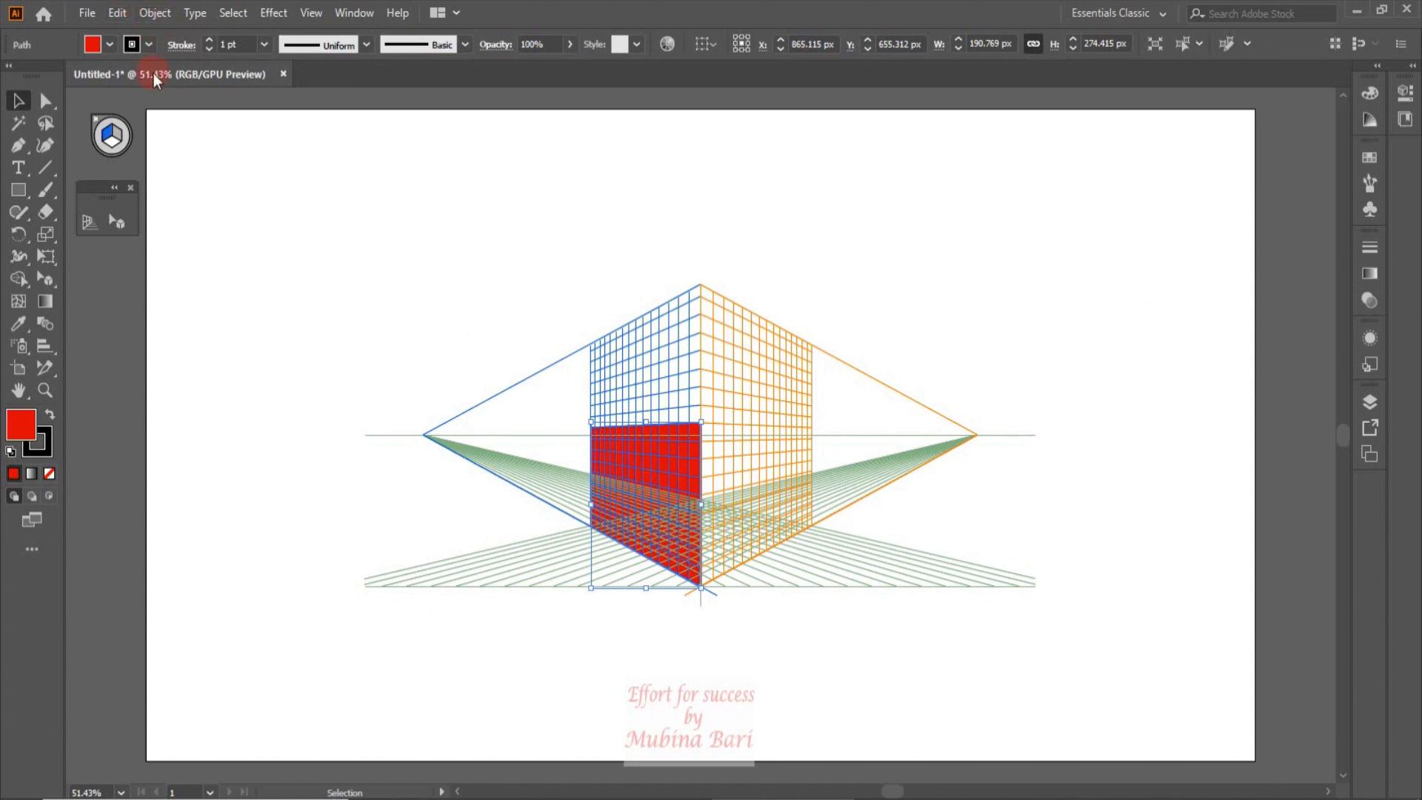
left_click(107, 132)
left_click(154, 13)
left_click(216, 560)
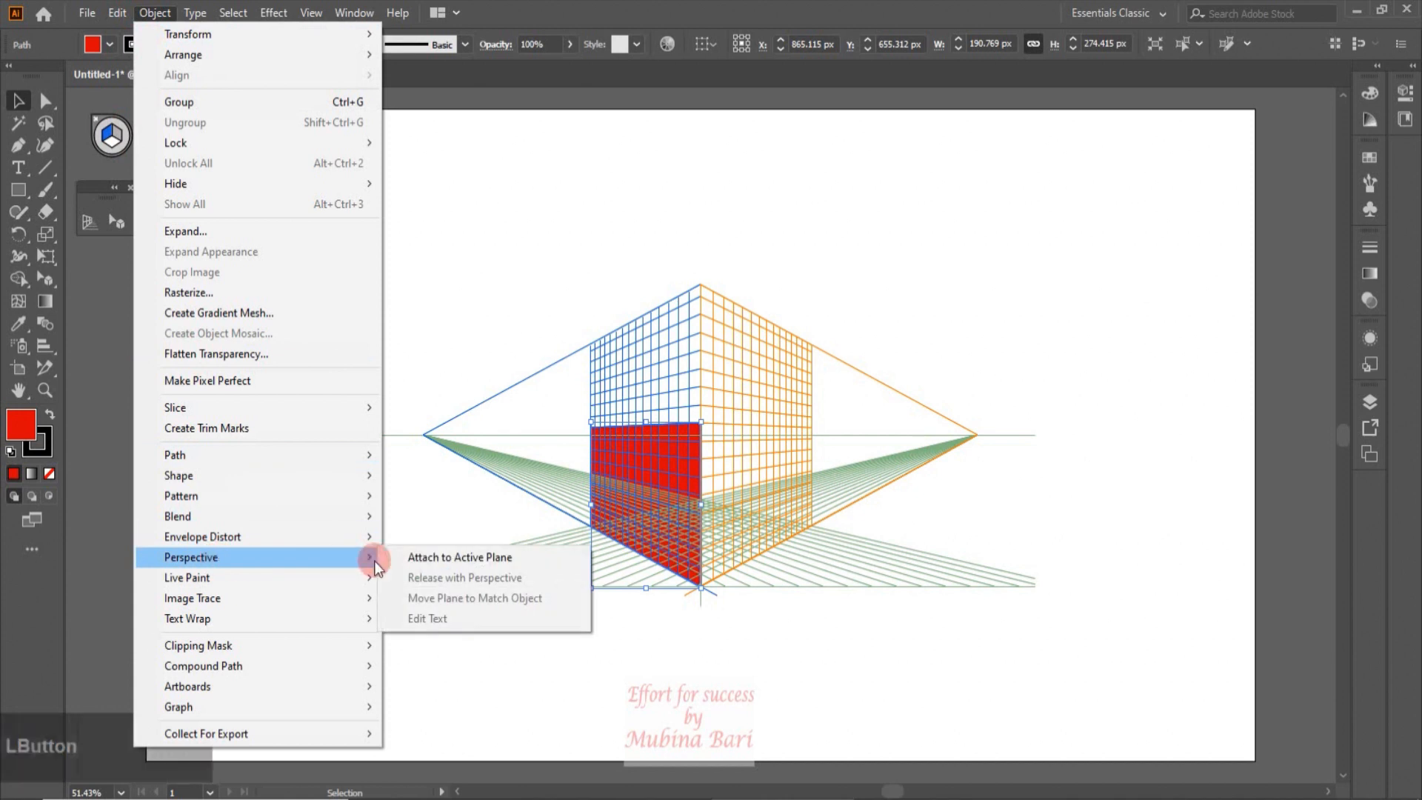
left_click(420, 558)
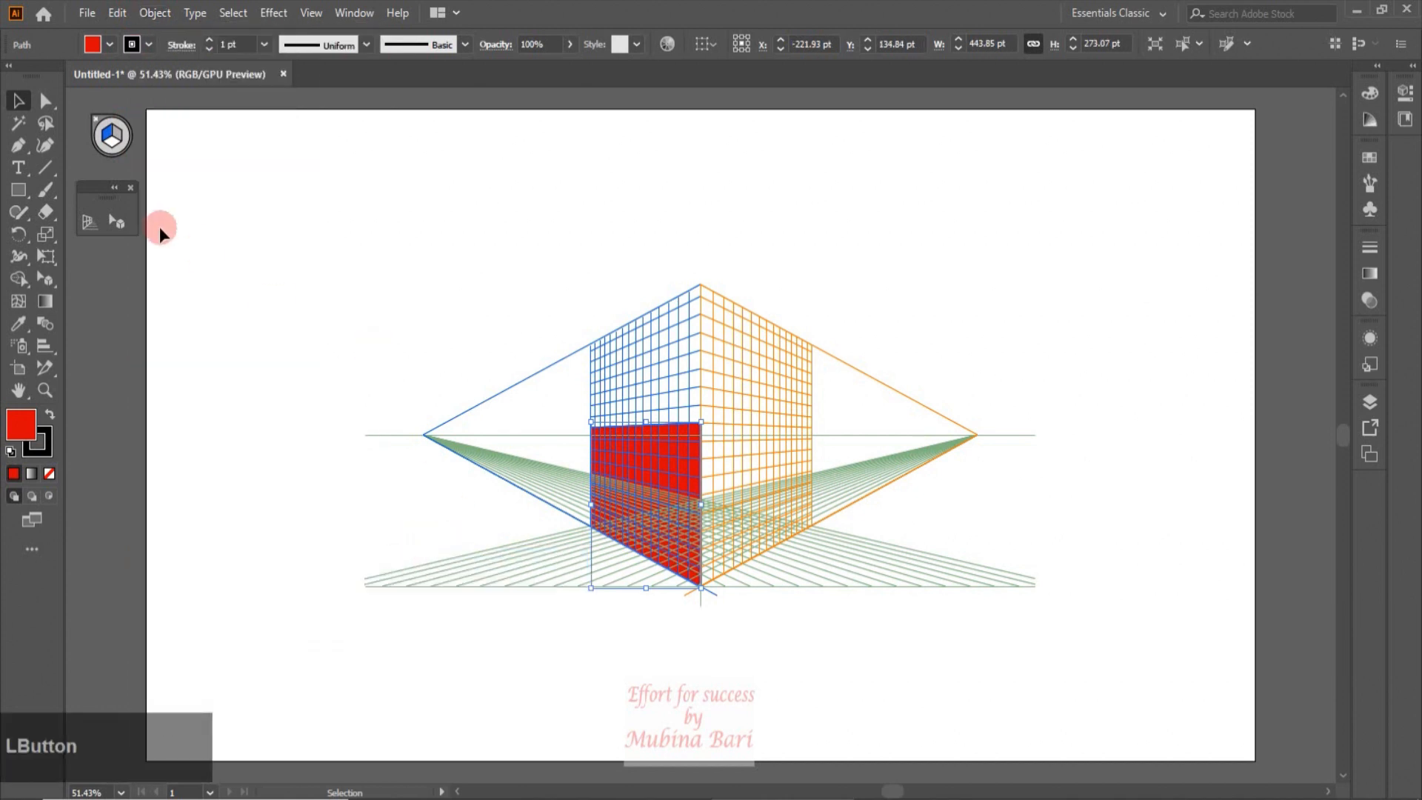
left_click(127, 221)
left_click(594, 446)
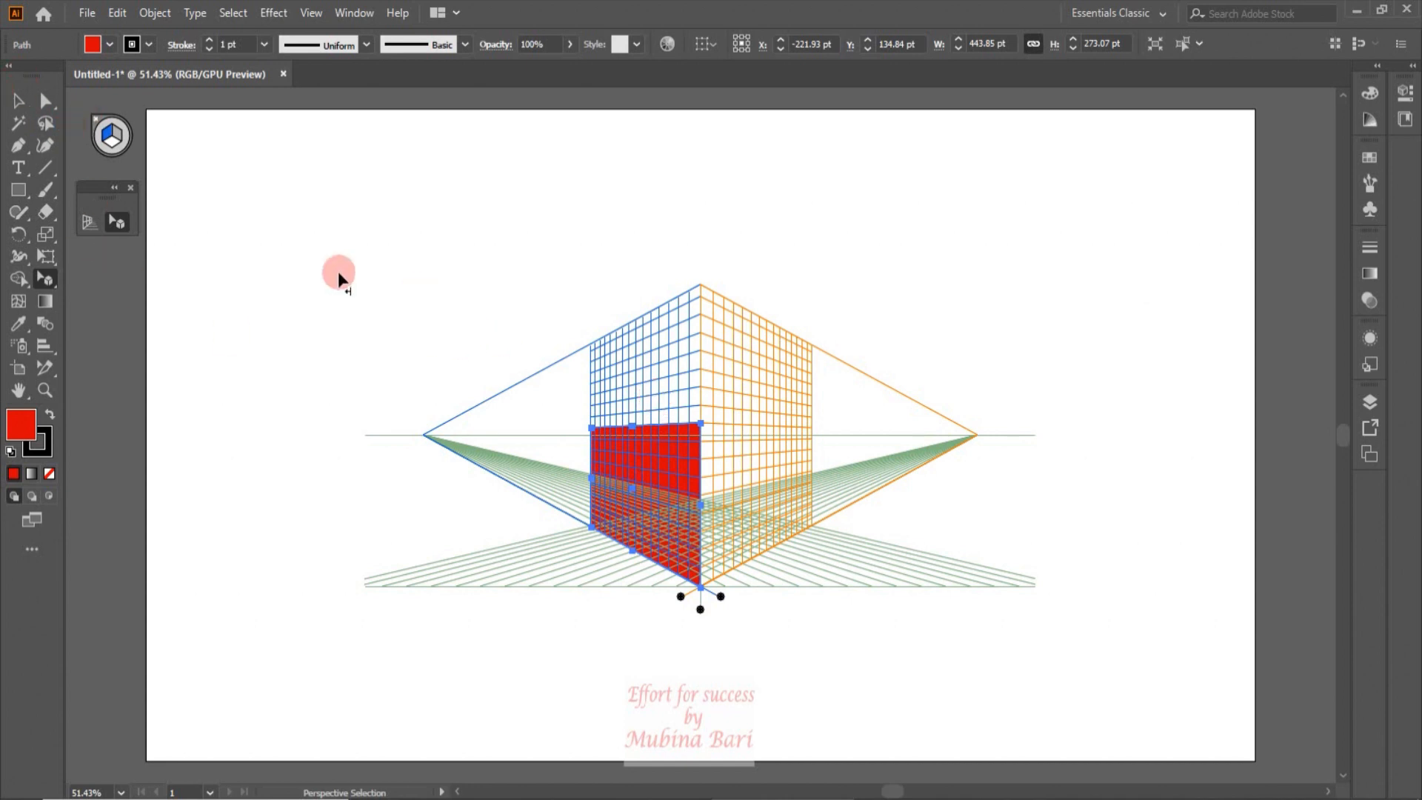
With no active grid plane, draw a flat red rectangle about 189 by 155 px above and left of the grid.
left_click(124, 143)
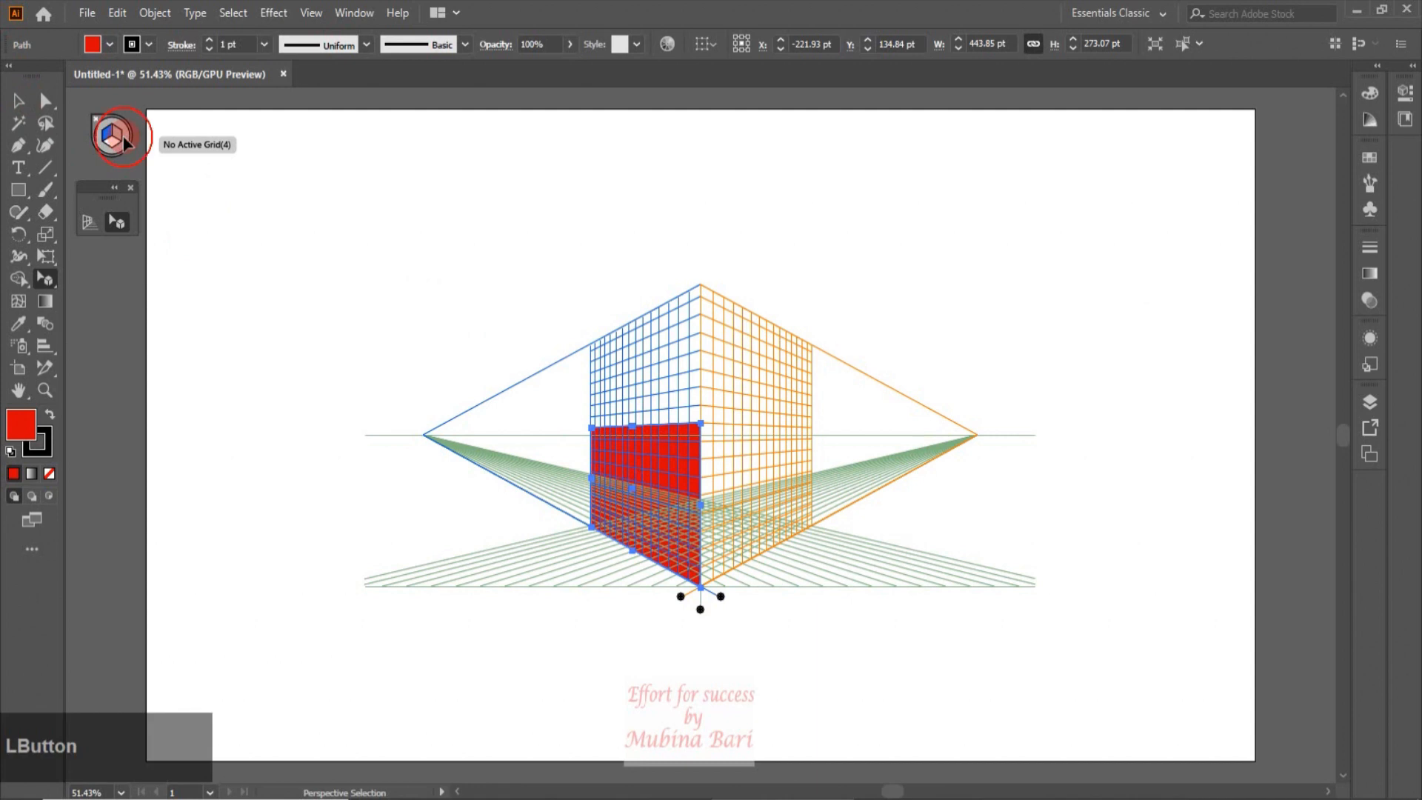
left_click(20, 191)
left_click_drag(368, 196, 477, 291)
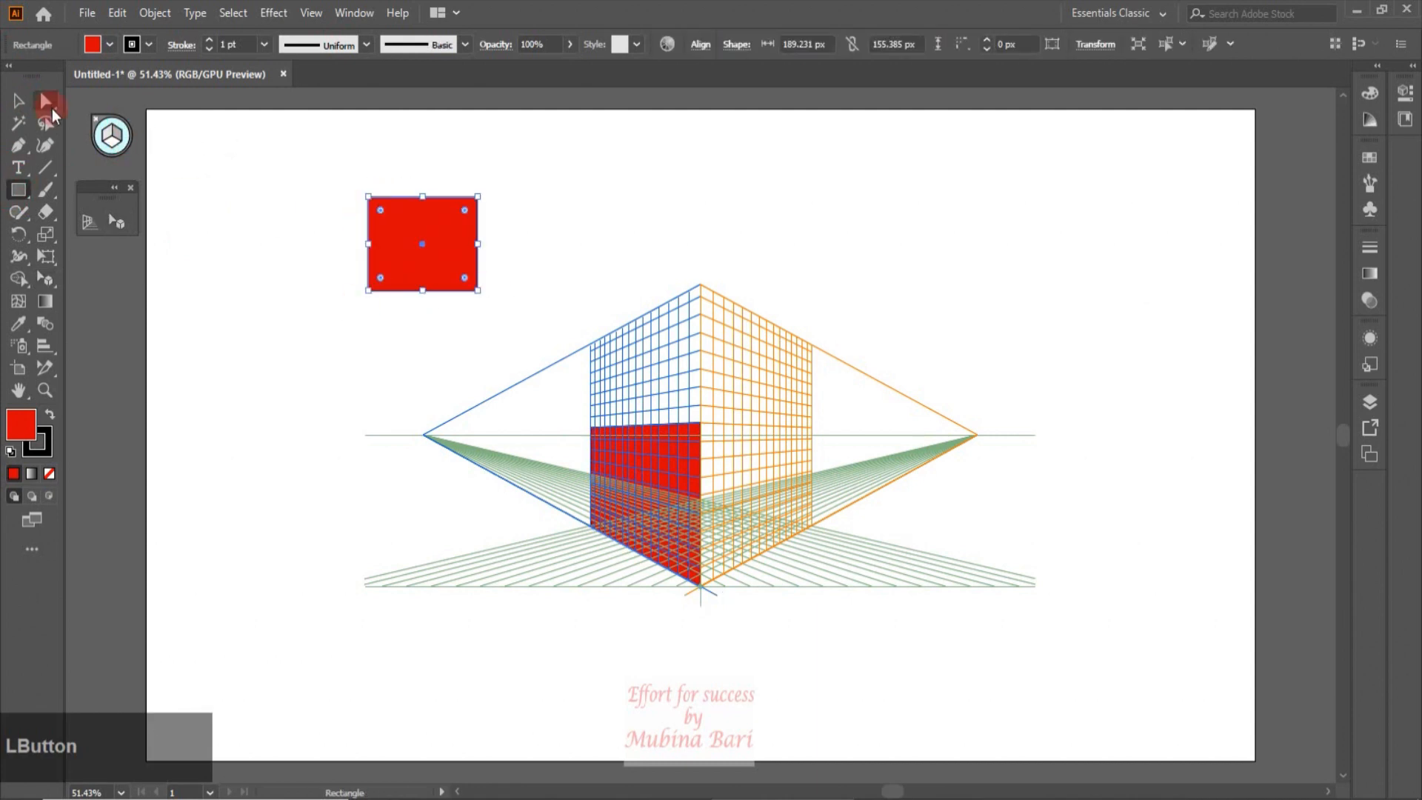
left_click(19, 105)
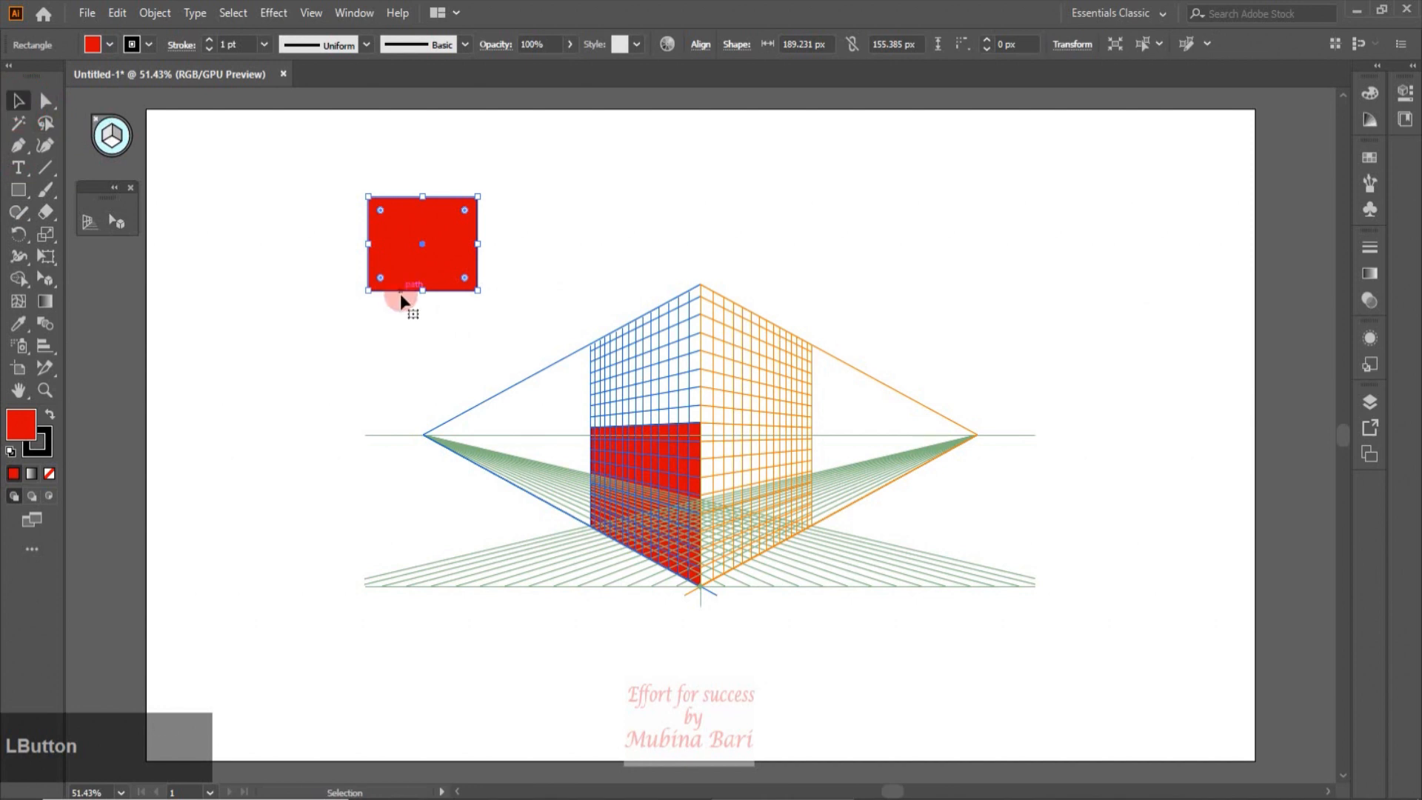
Make the right grid plane active, attach the flat red rectangle to it, and switch to the Perspective Selection tool.
left_click(89, 222)
left_click(89, 225)
left_click(115, 140)
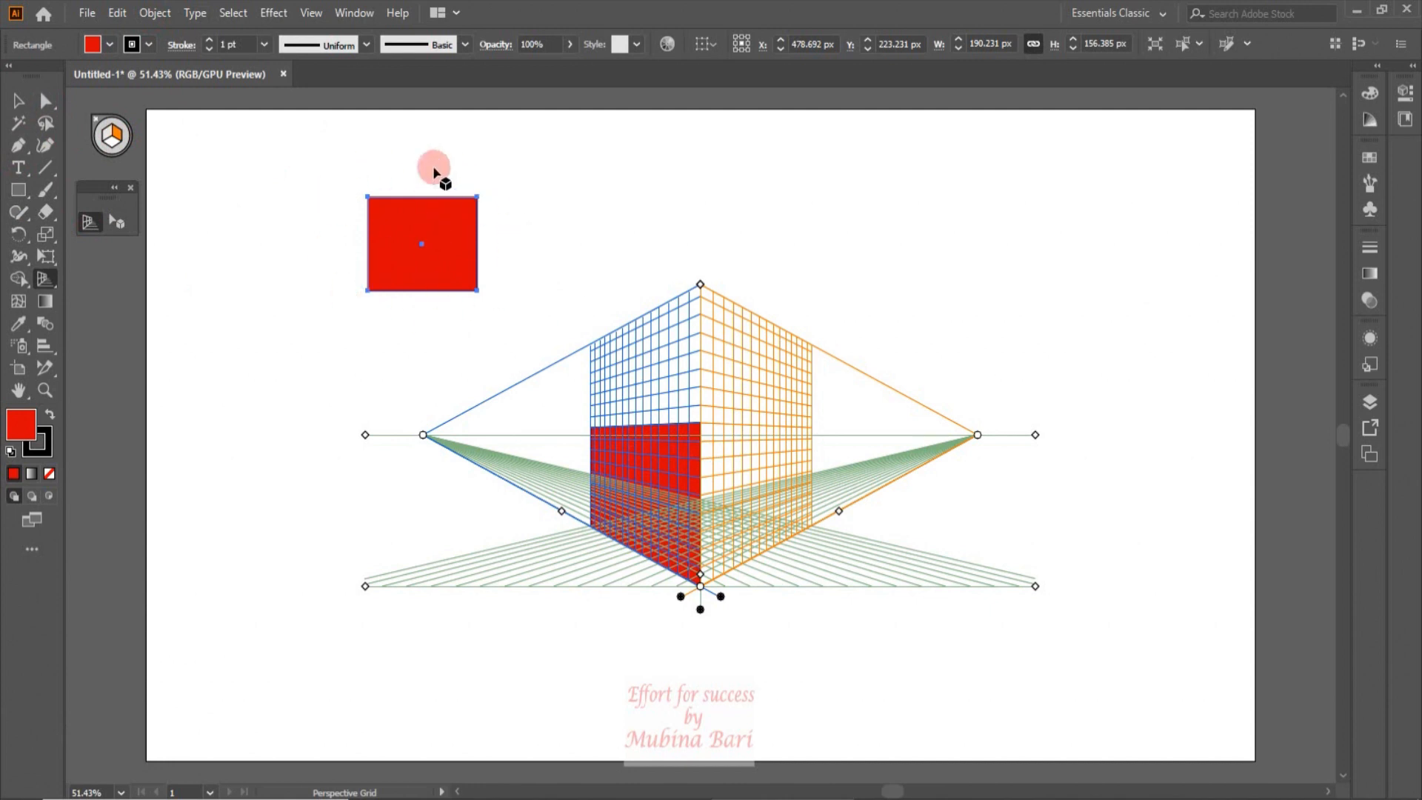
left_click(155, 13)
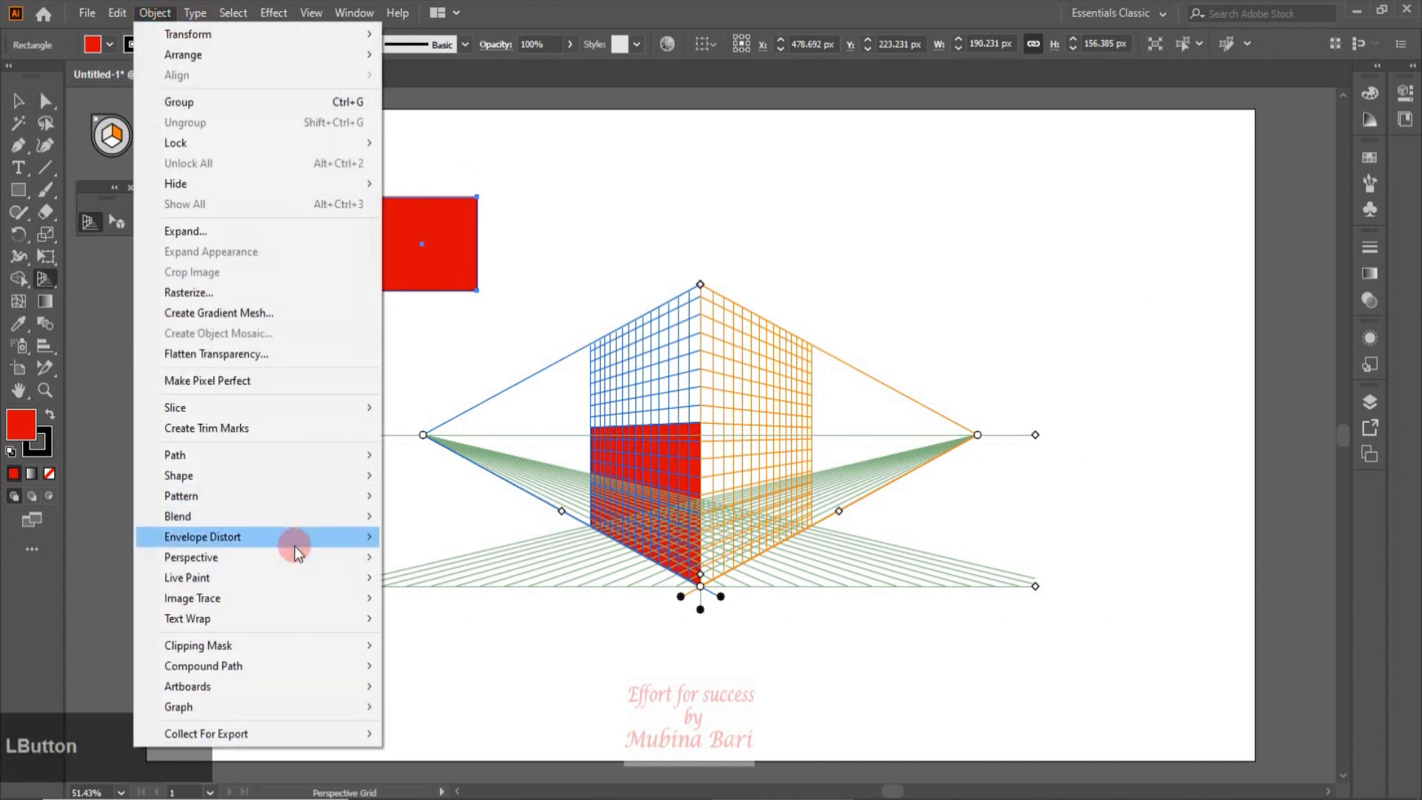
mouse_move(292, 557)
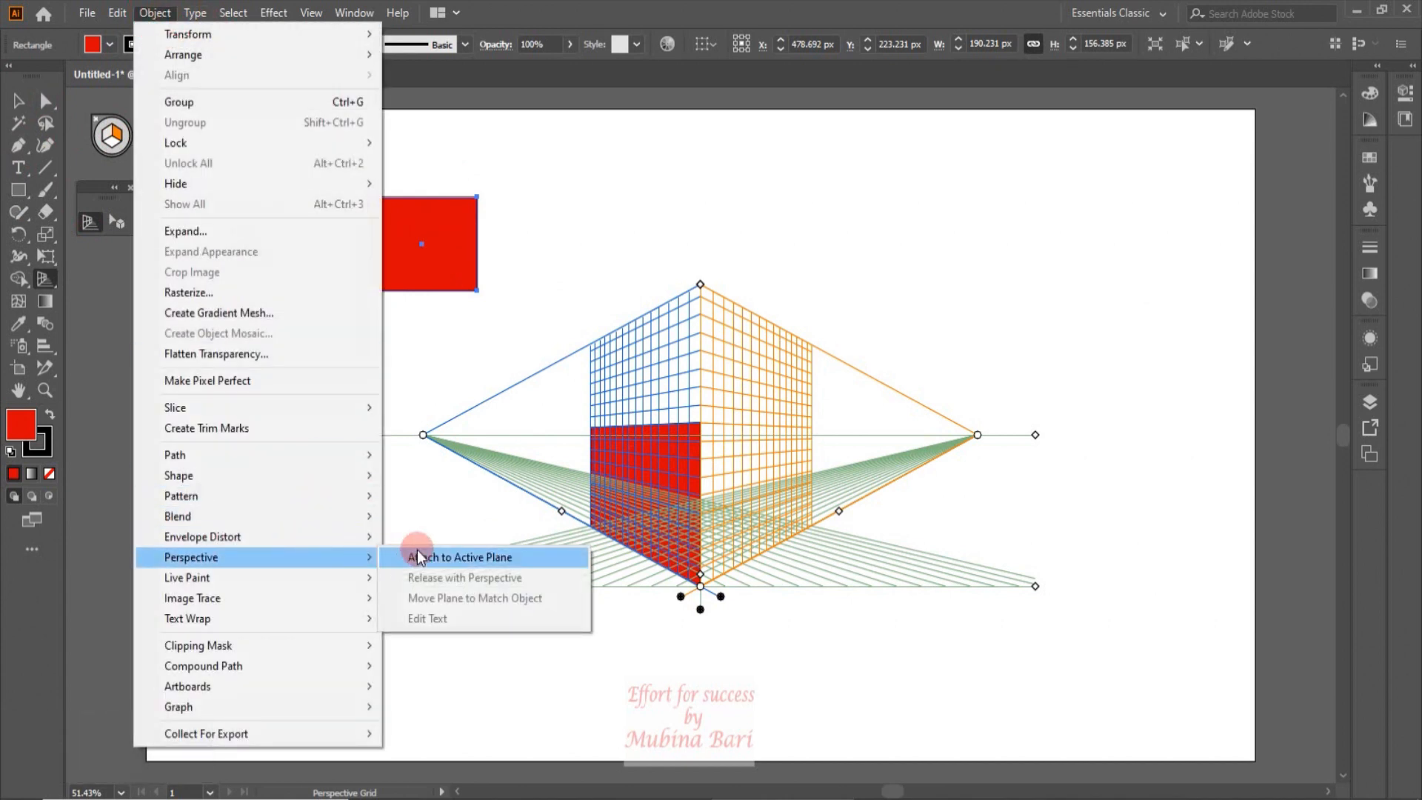
left_click(434, 557)
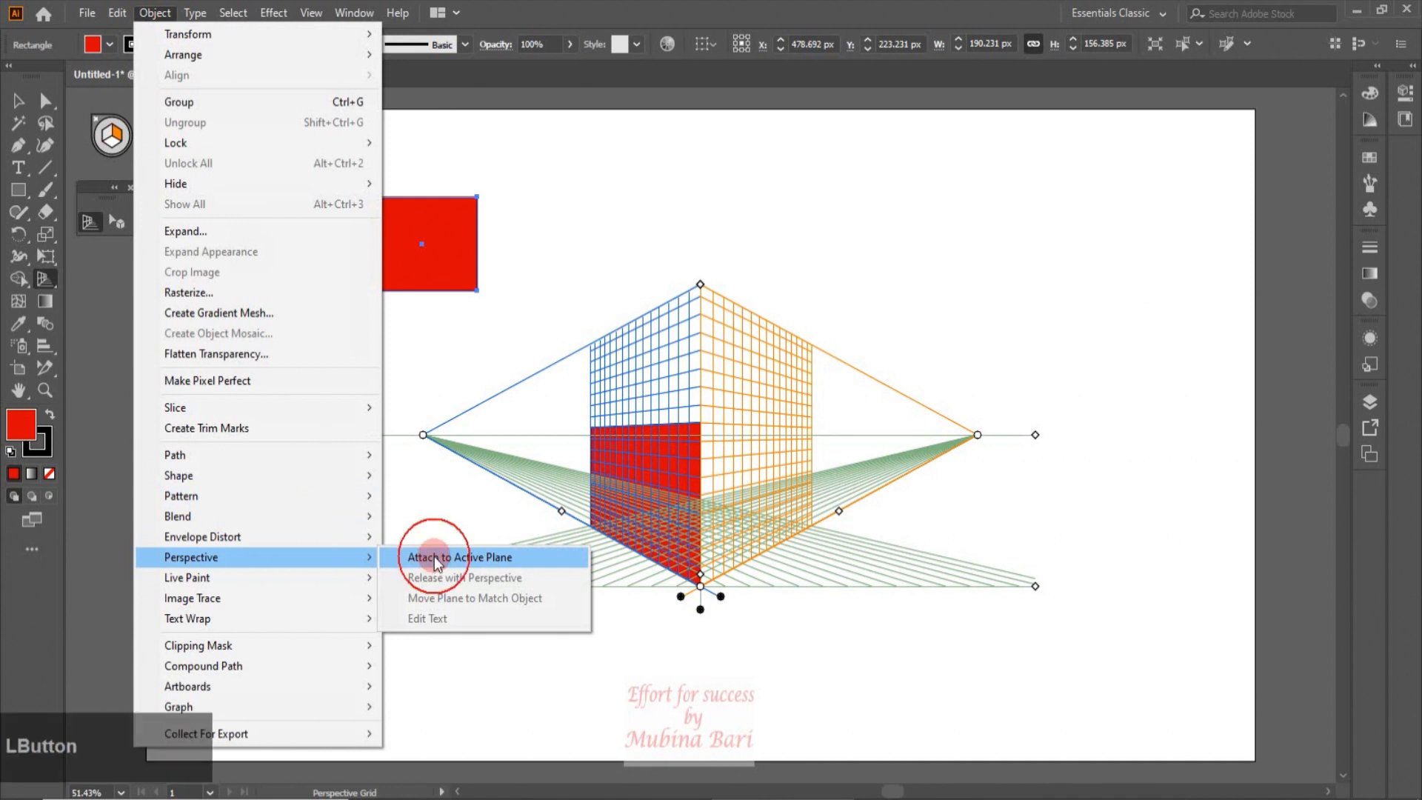
left_click(119, 220)
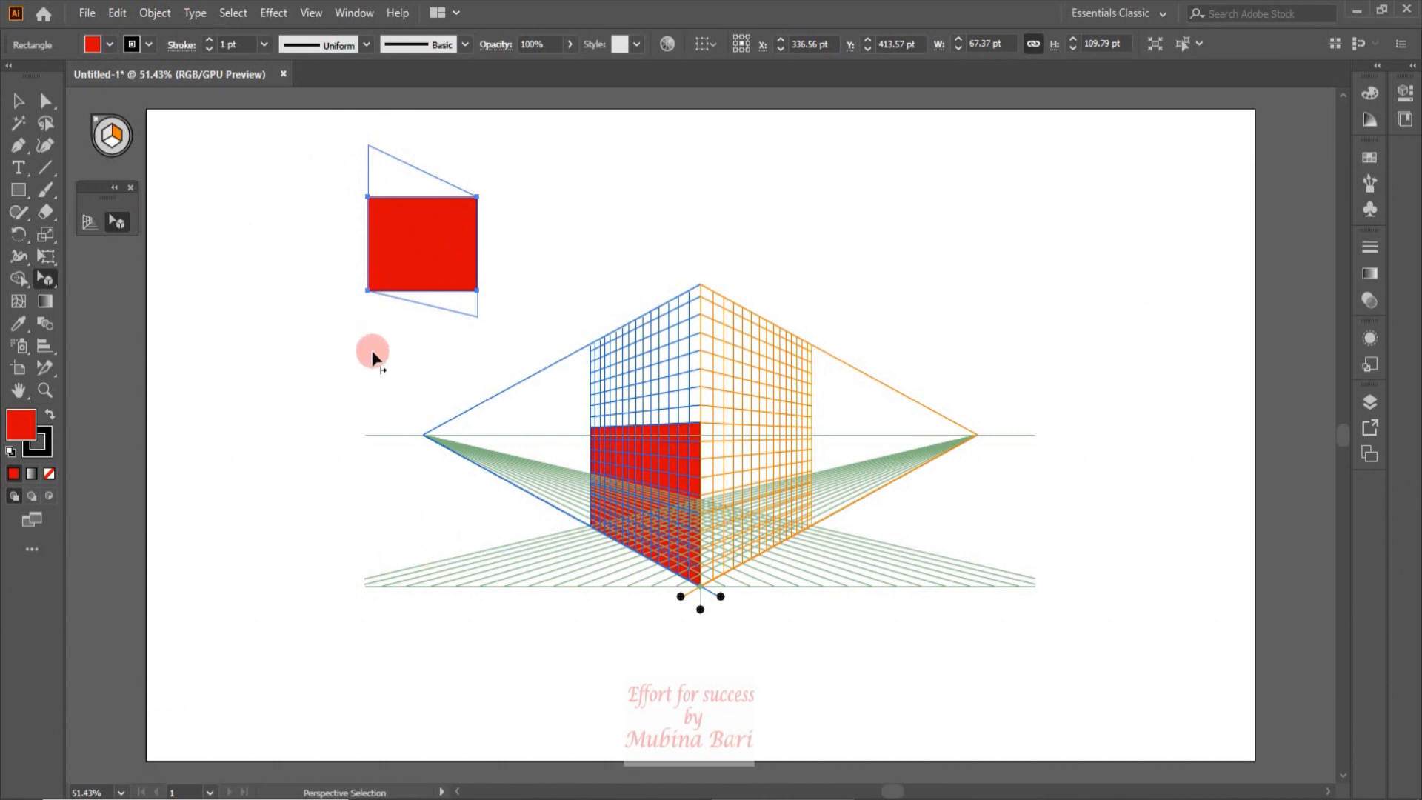
Try to move the red rectangle toward the grid in perspective, and delete the rectangle.
left_click_drag(433, 248, 666, 460)
left_click(444, 292)
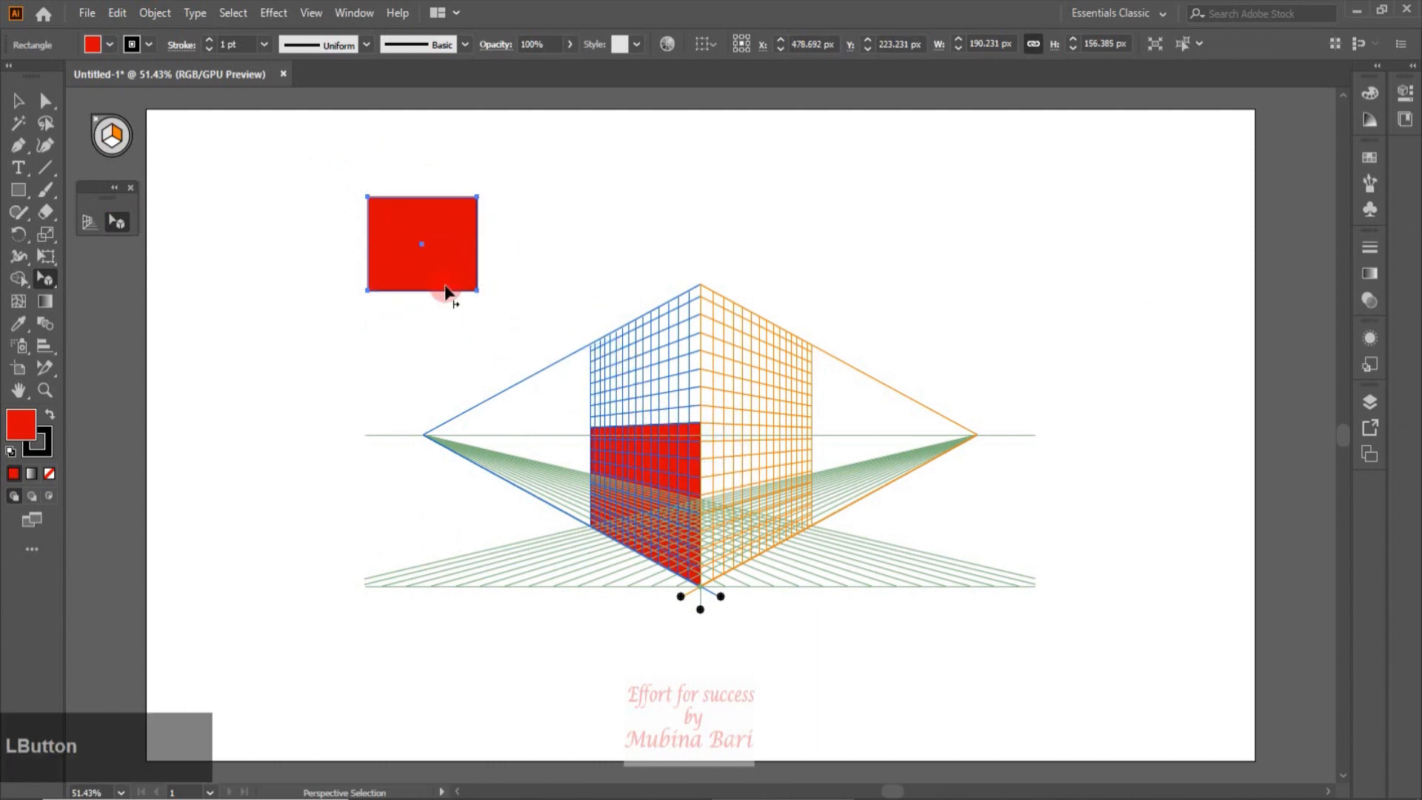
key("Delete")
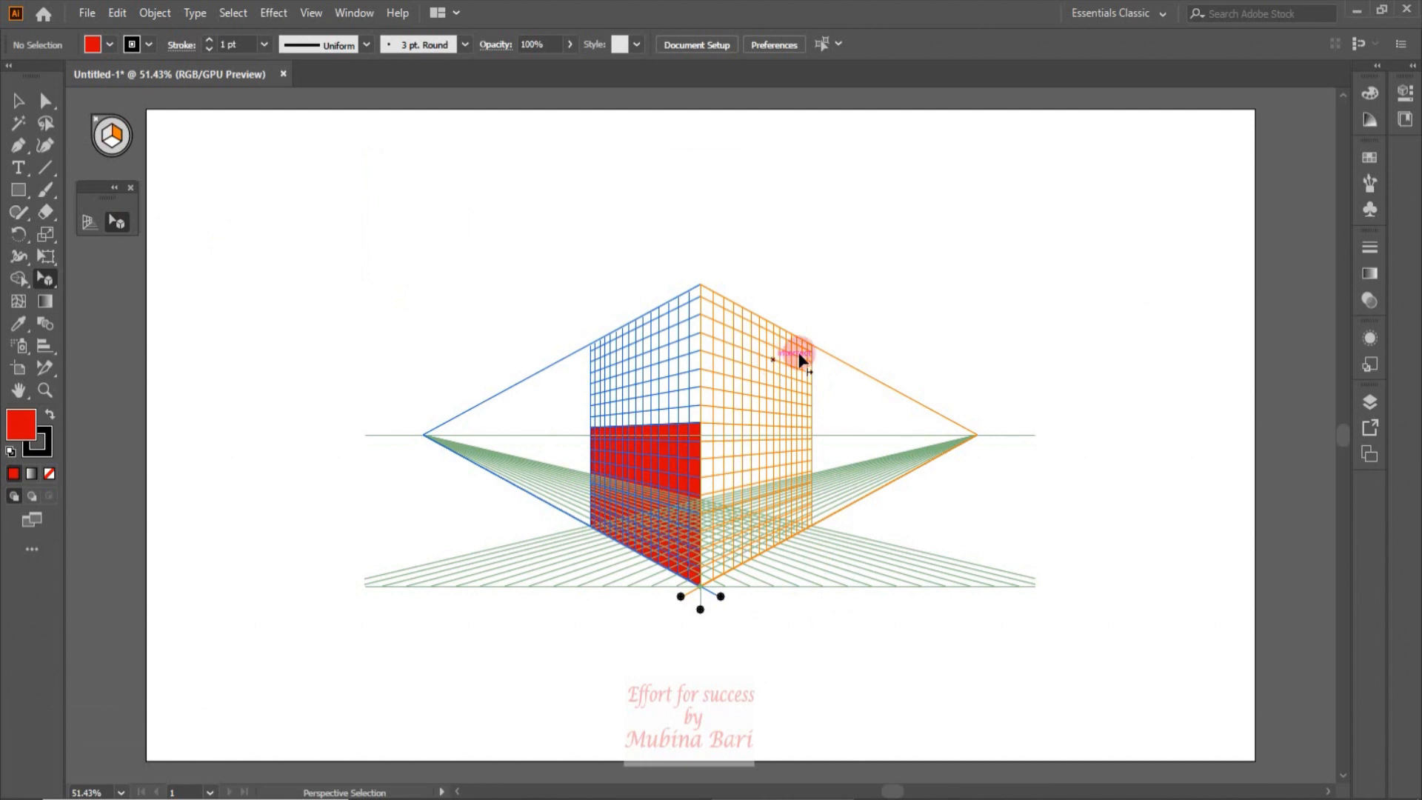
Release the red shape on the left grid plane with perspective.
left_click(683, 486)
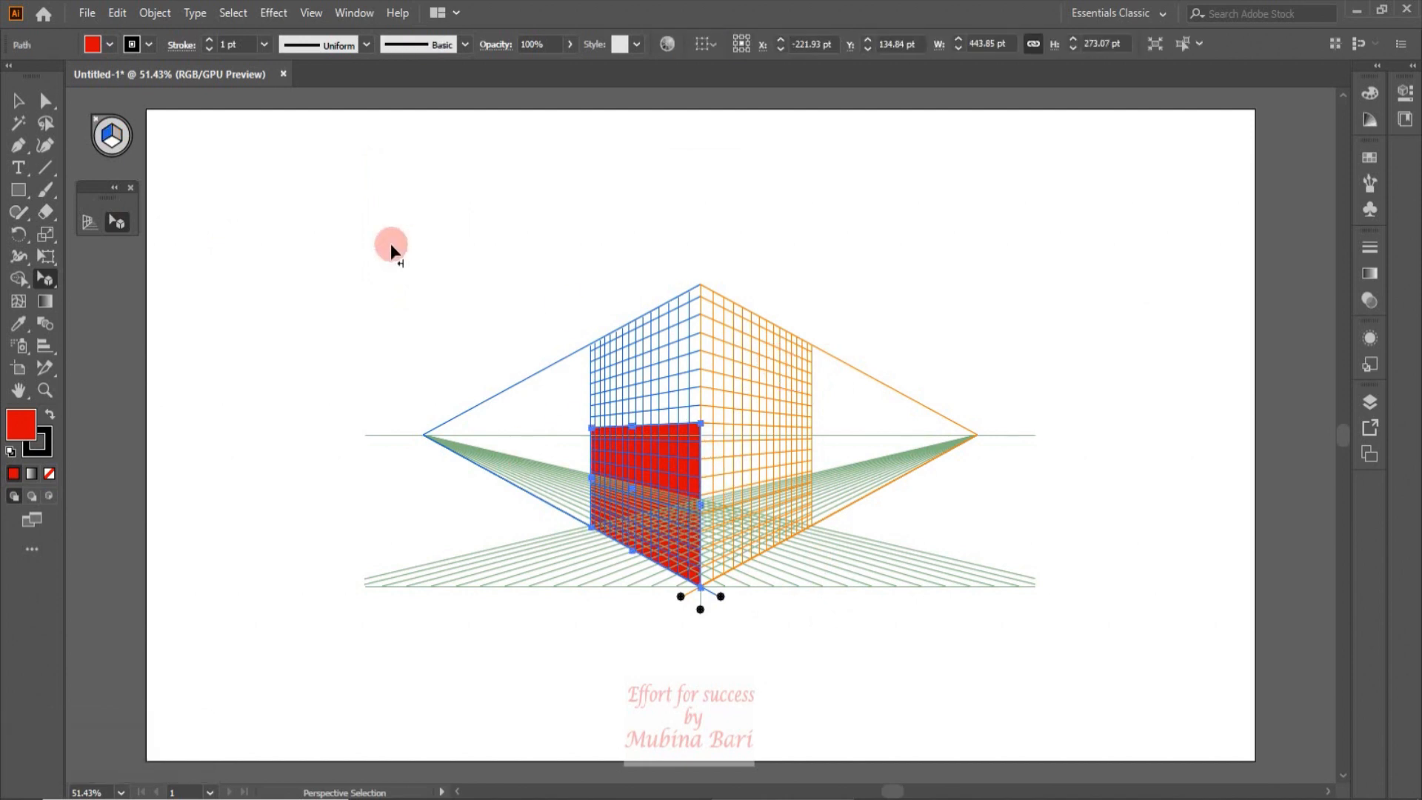
left_click(155, 12)
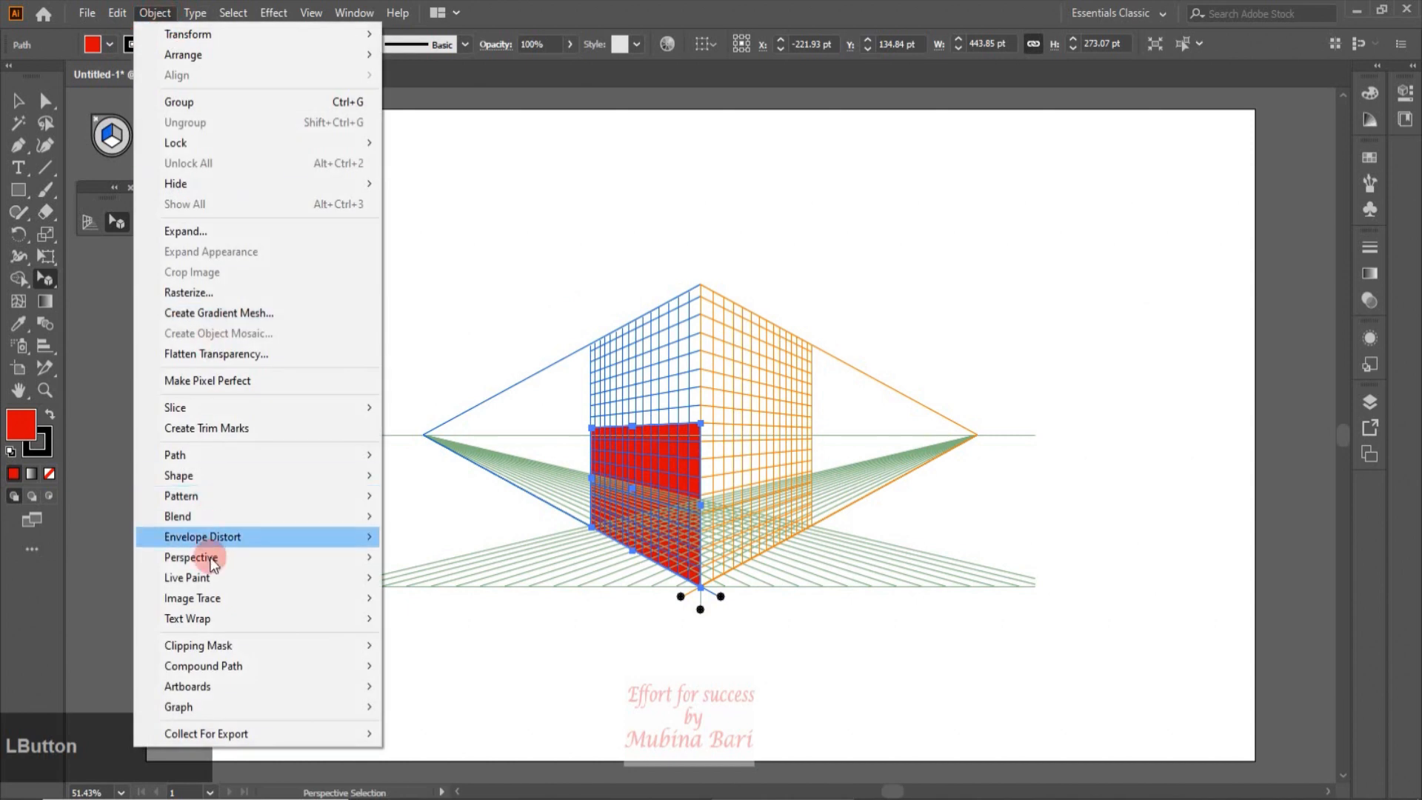
mouse_move(212, 557)
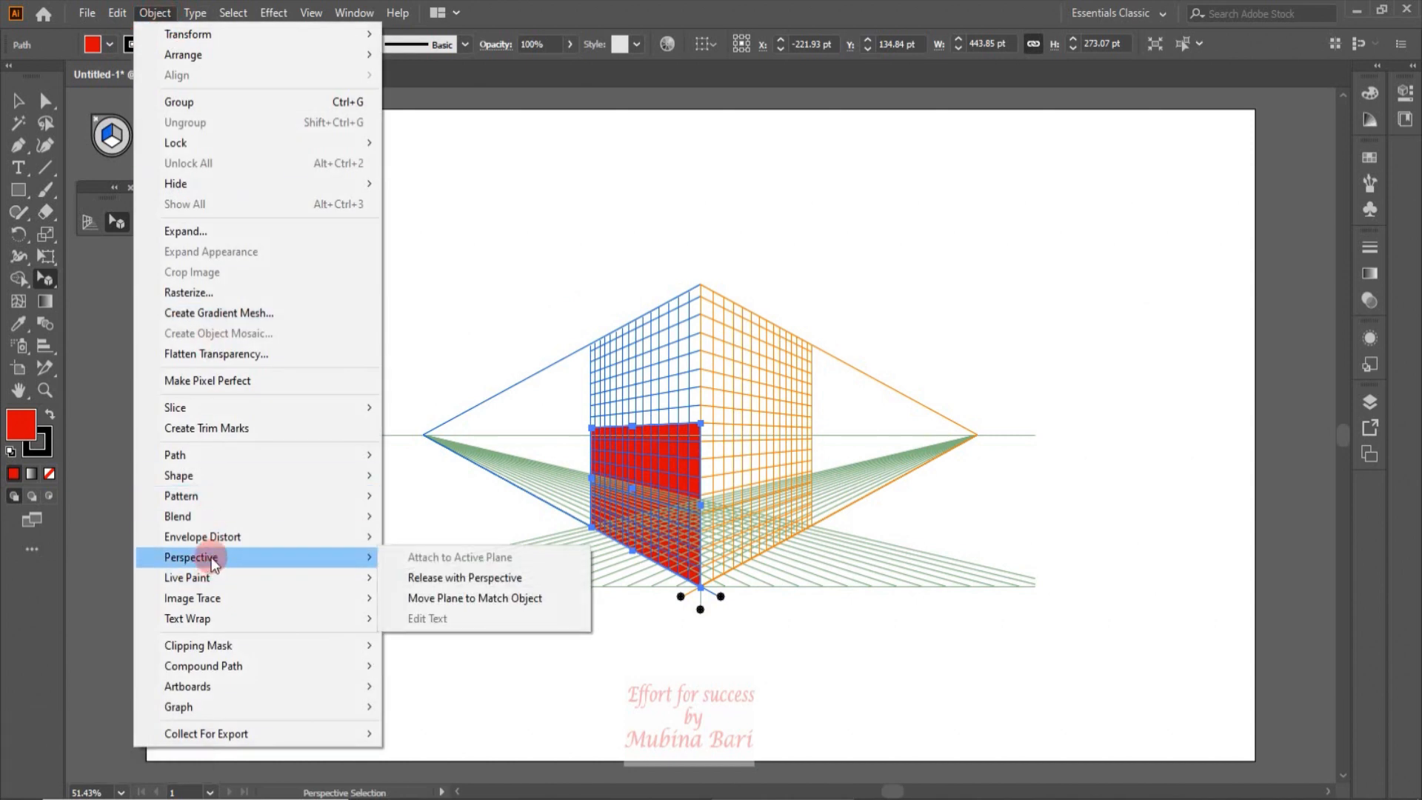
left_click(458, 579)
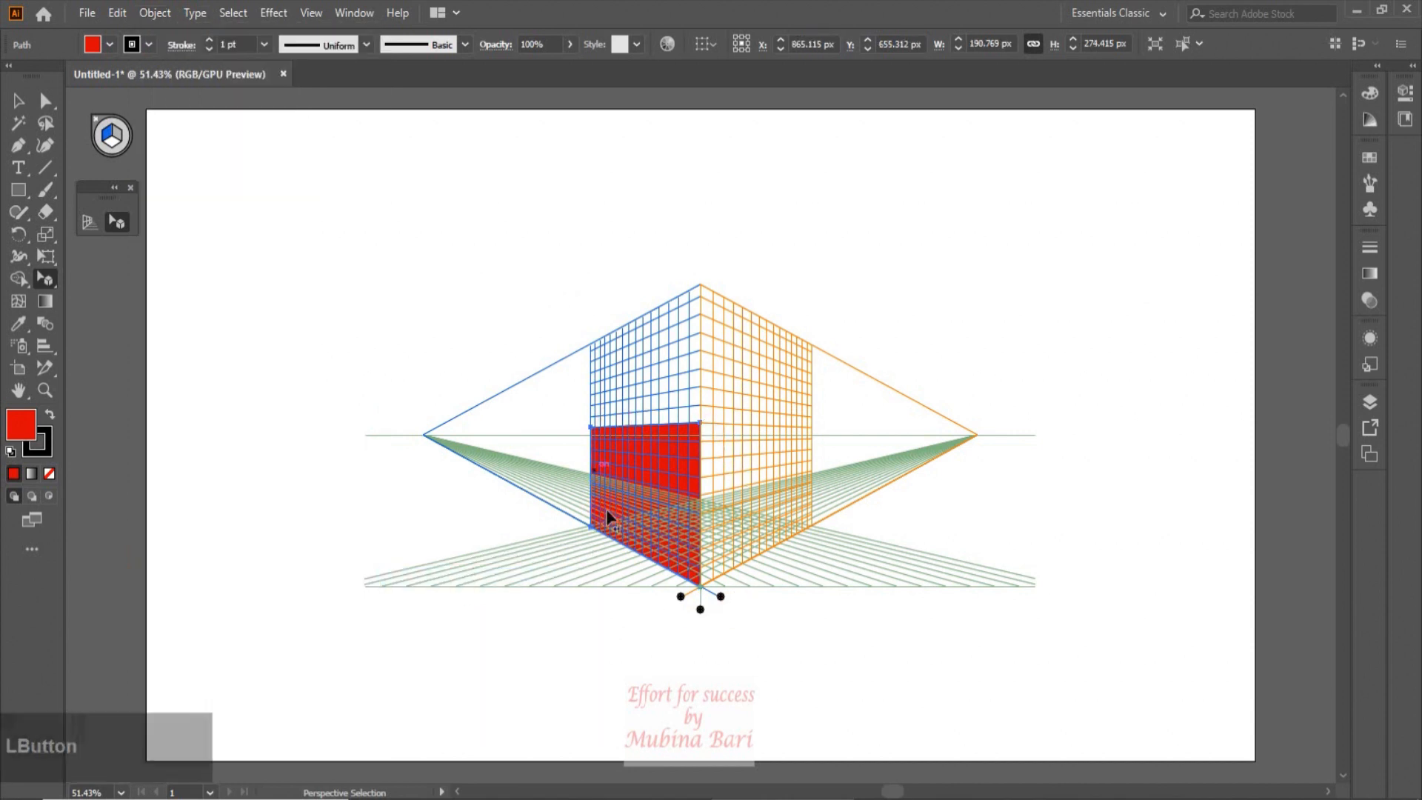
Move the released red shape off the grid with the Selection tool to the empty area at the grid's upper left.
left_click(644, 484)
key("ctrl+z")
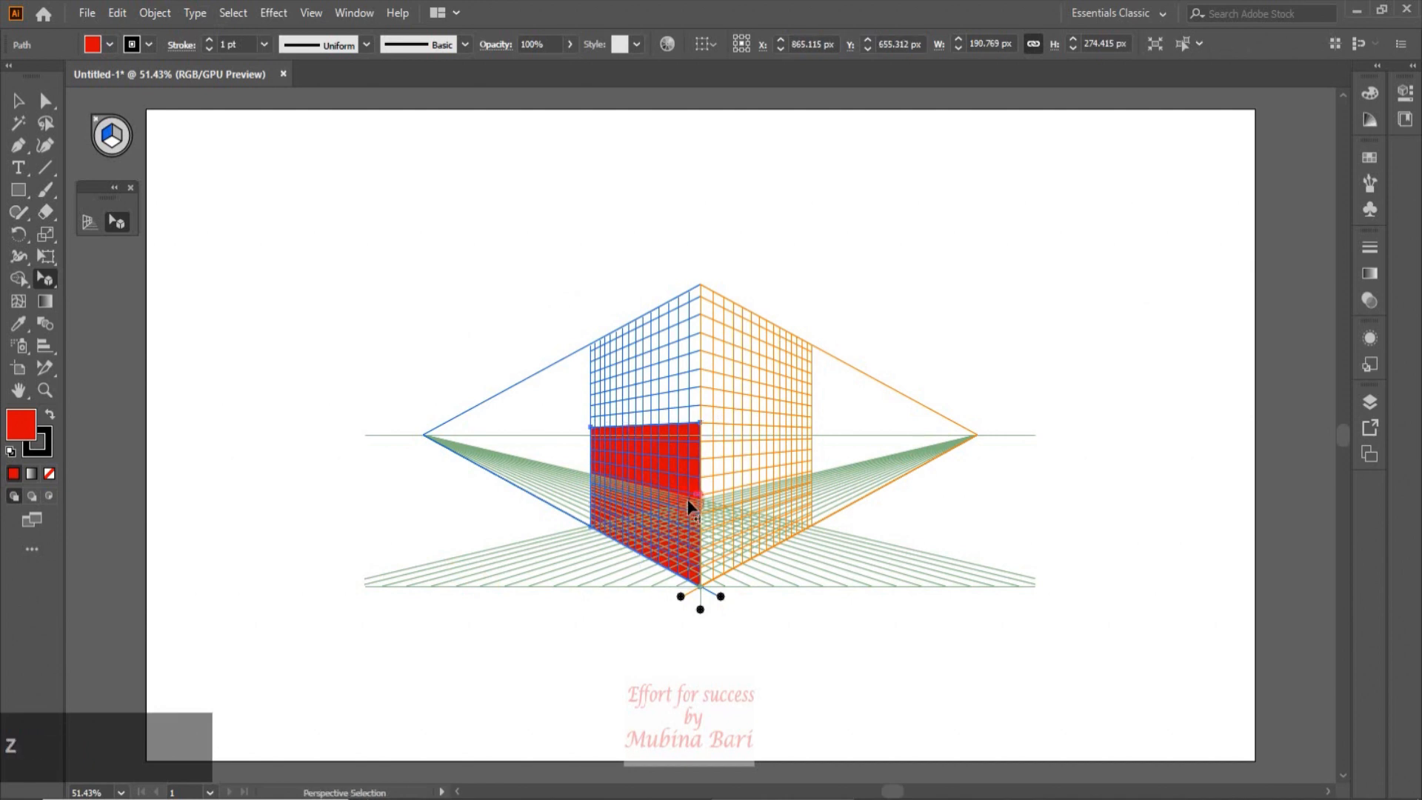
left_click(18, 102)
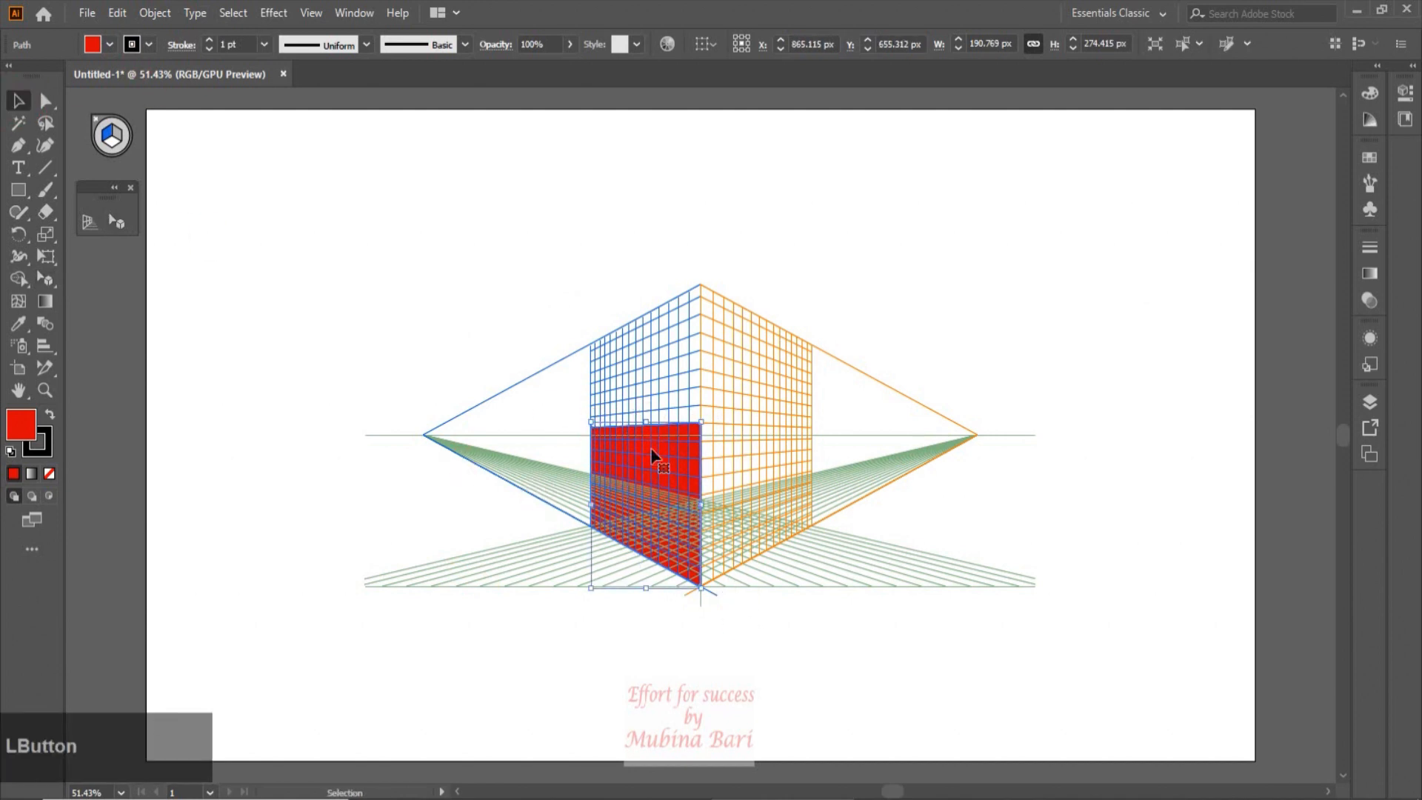
left_click_drag(651, 448, 433, 252)
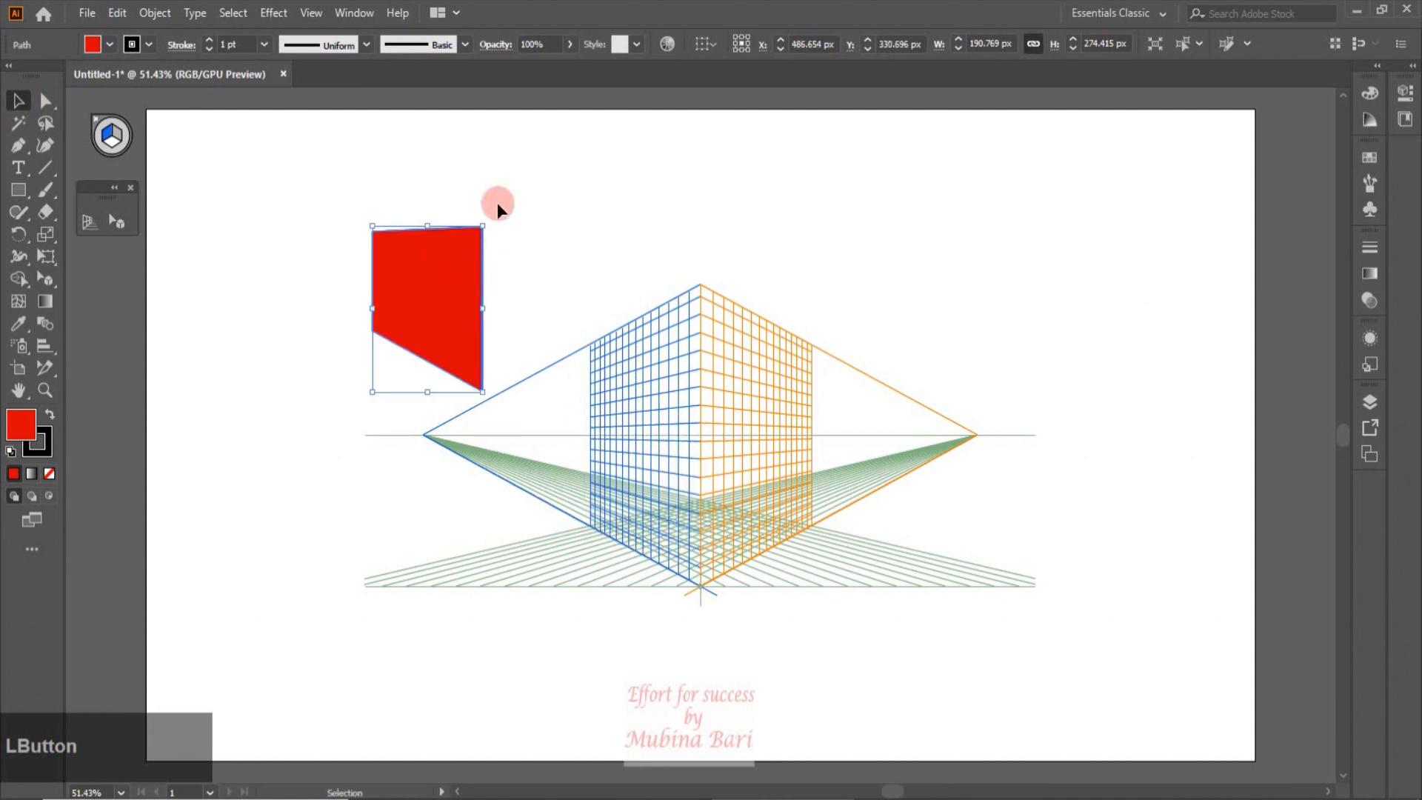
Deselect the released shape and draw a red rectangle about 500 pt wide and 297 pt high on the left grid plane.
left_click(180, 276)
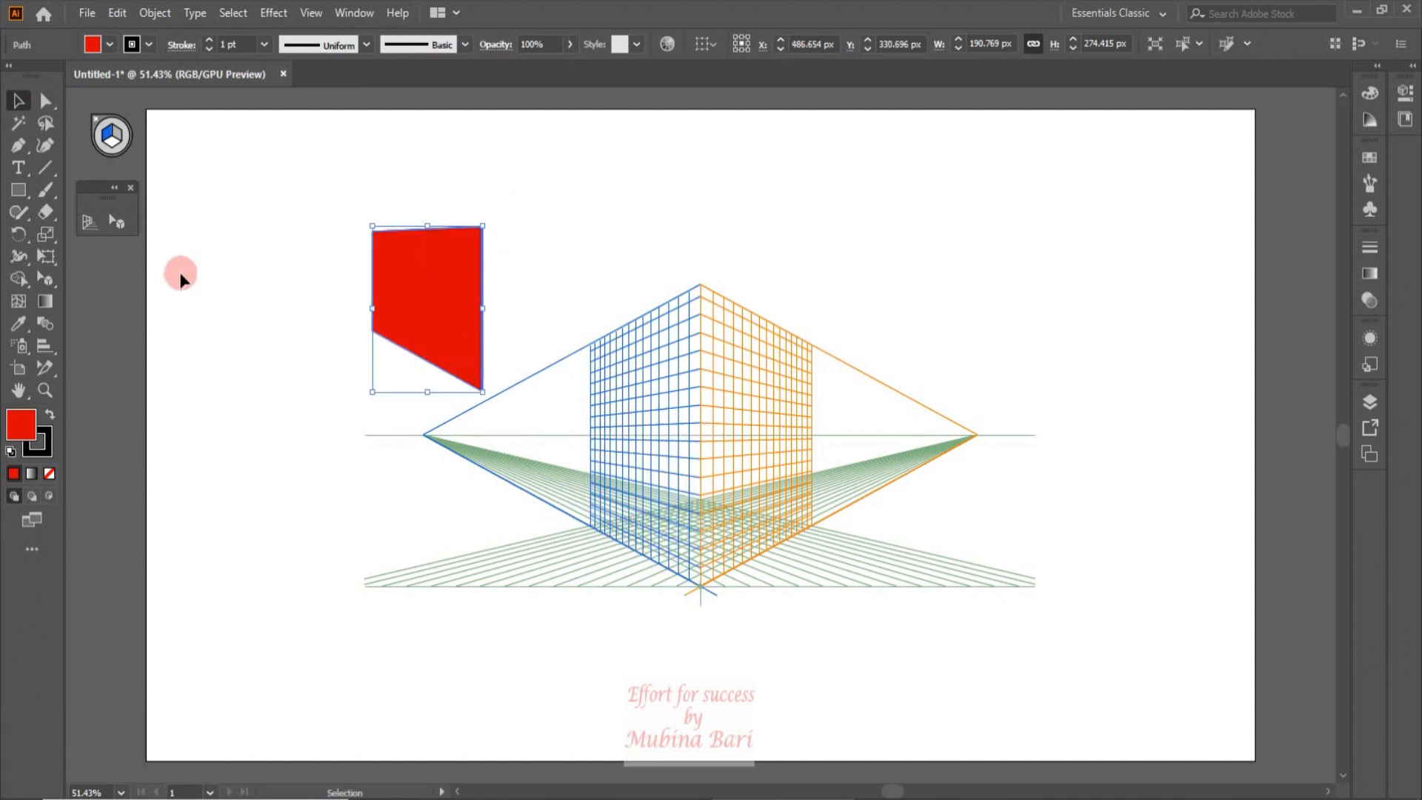
left_click(646, 534)
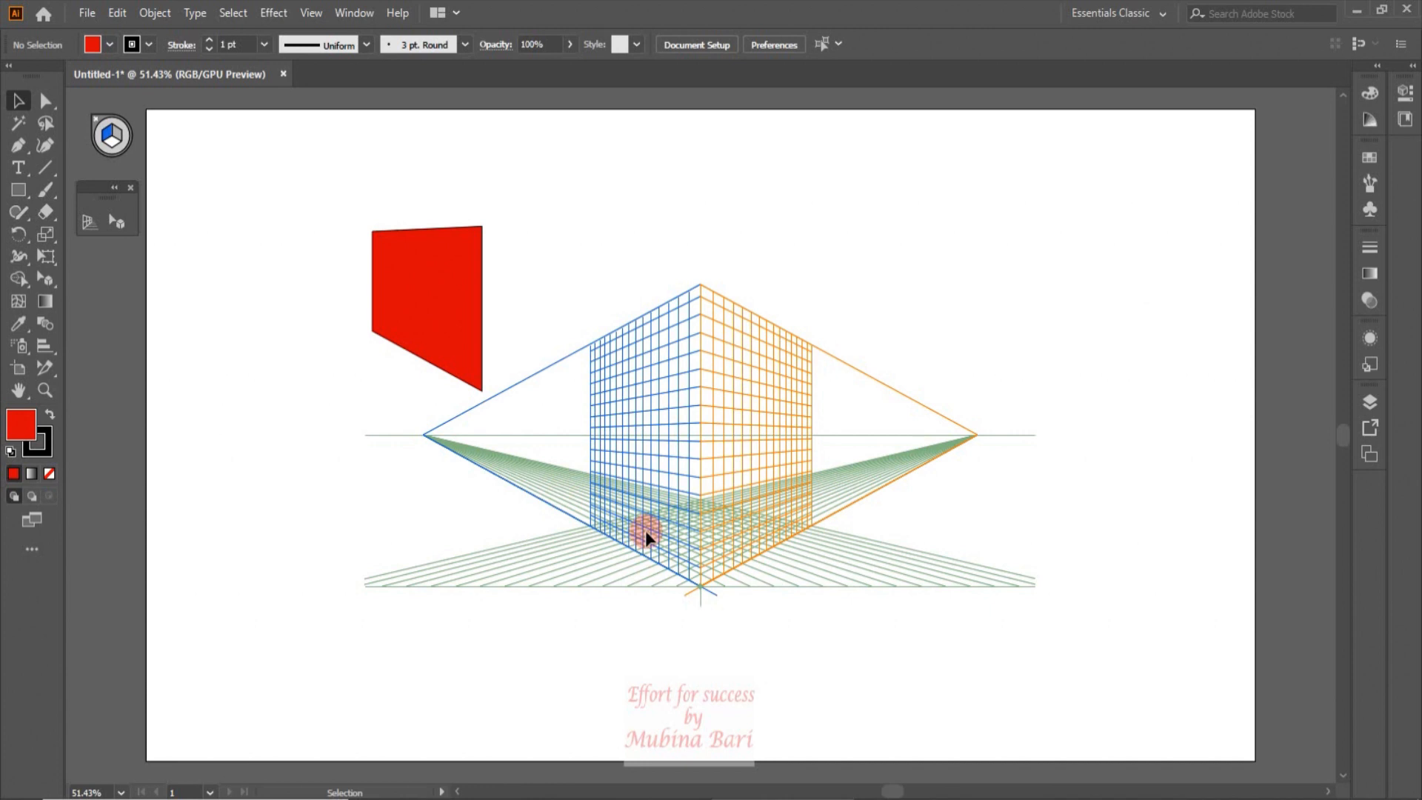
left_click(18, 212)
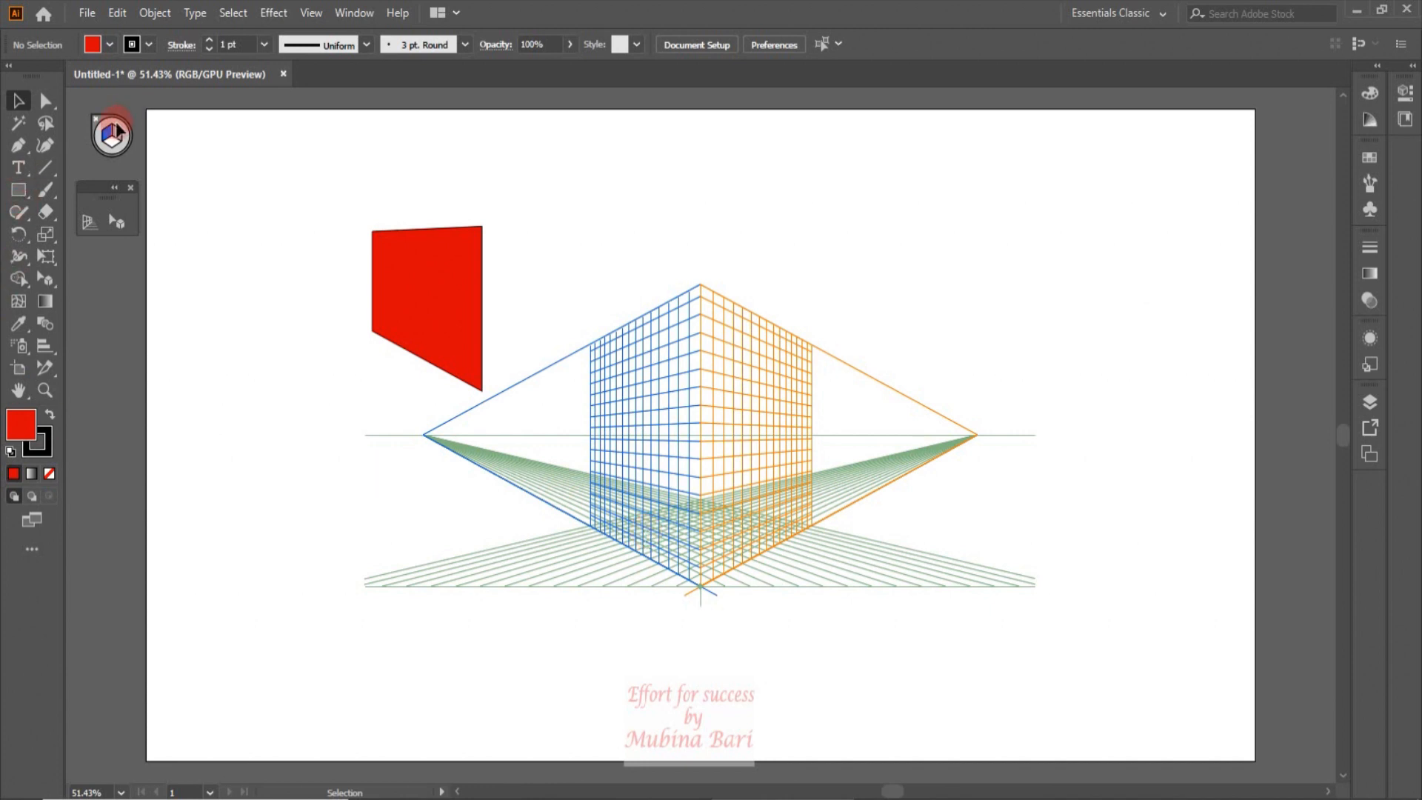
left_click_drag(25, 193, 74, 190)
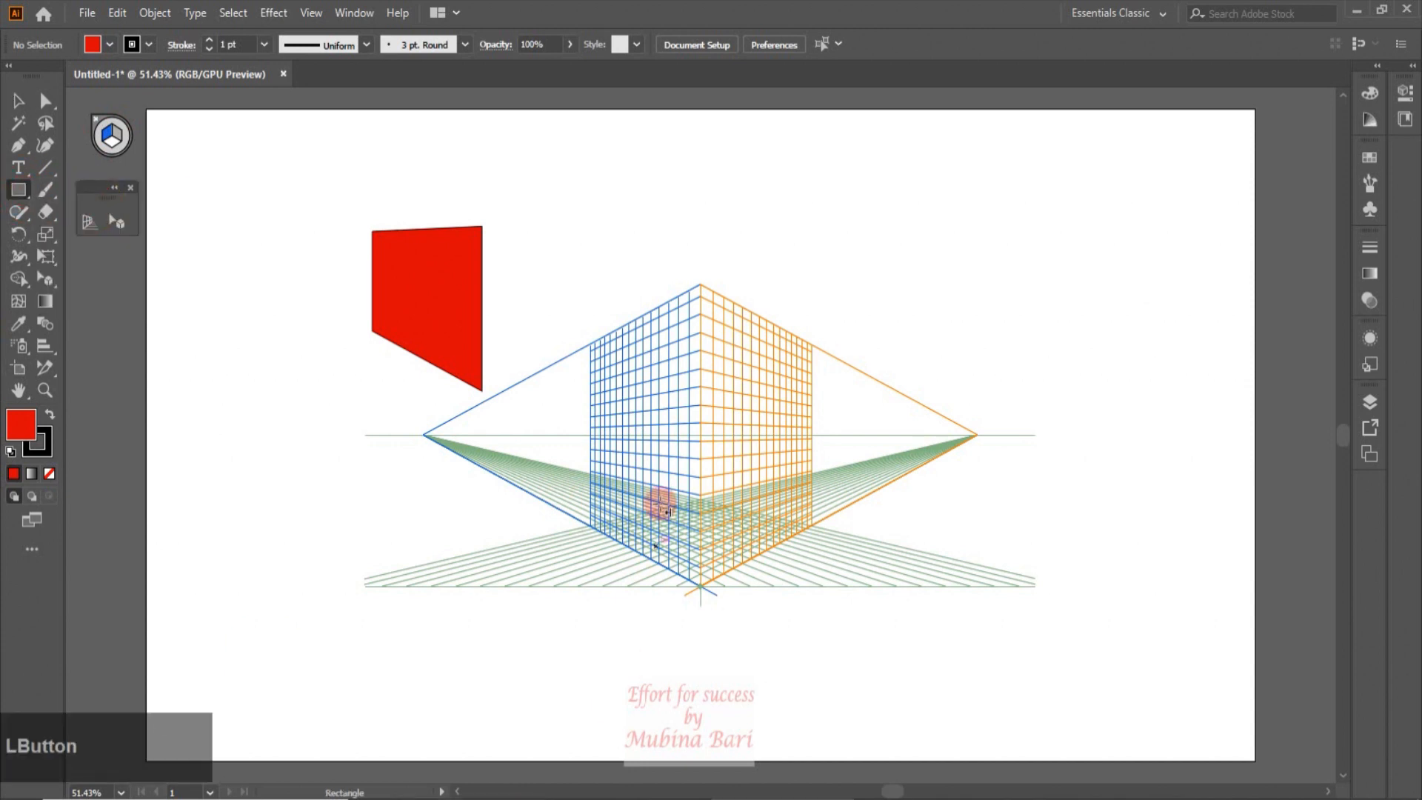
left_click(700, 440)
left_click_drag(699, 440, 587, 538)
Release the new red rectangle with perspective, and delete both red shapes from the artboard.
left_click(155, 12)
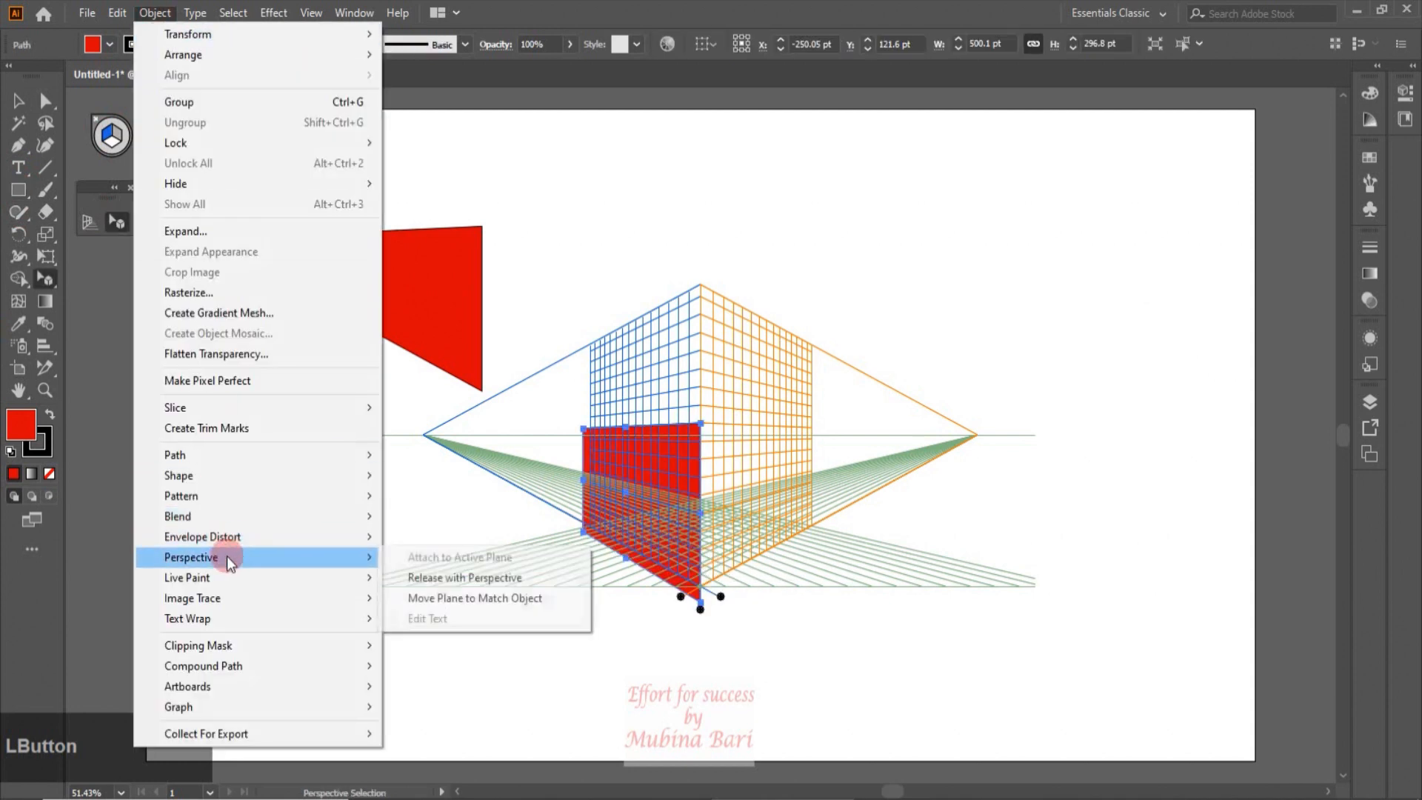
left_click(415, 579)
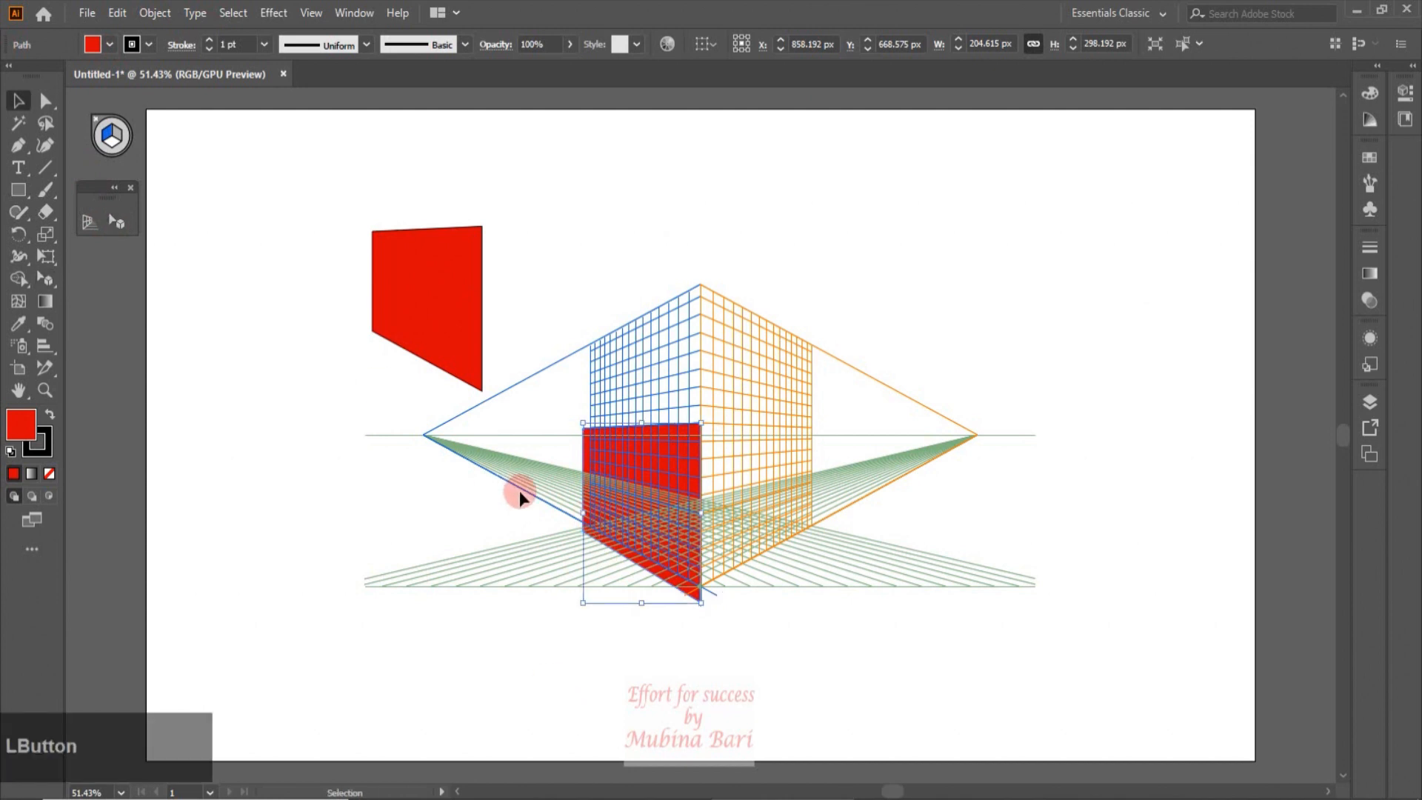
key("Delete")
left_click(451, 313)
key("Delete")
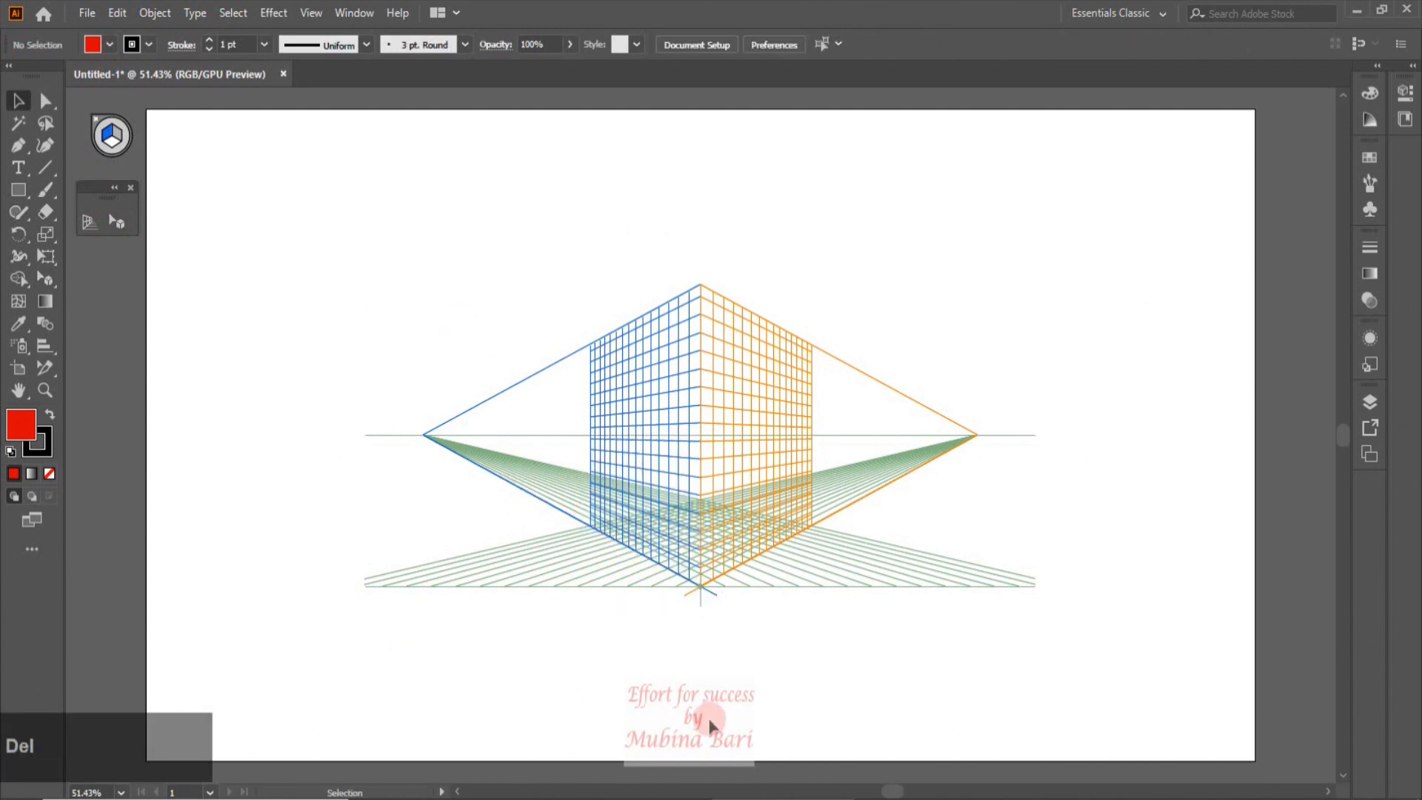
Draw a red rectangle about 438 pt wide and 297 pt high on the left grid plane, and select it.
left_click(19, 190)
left_click_drag(689, 478, 590, 530)
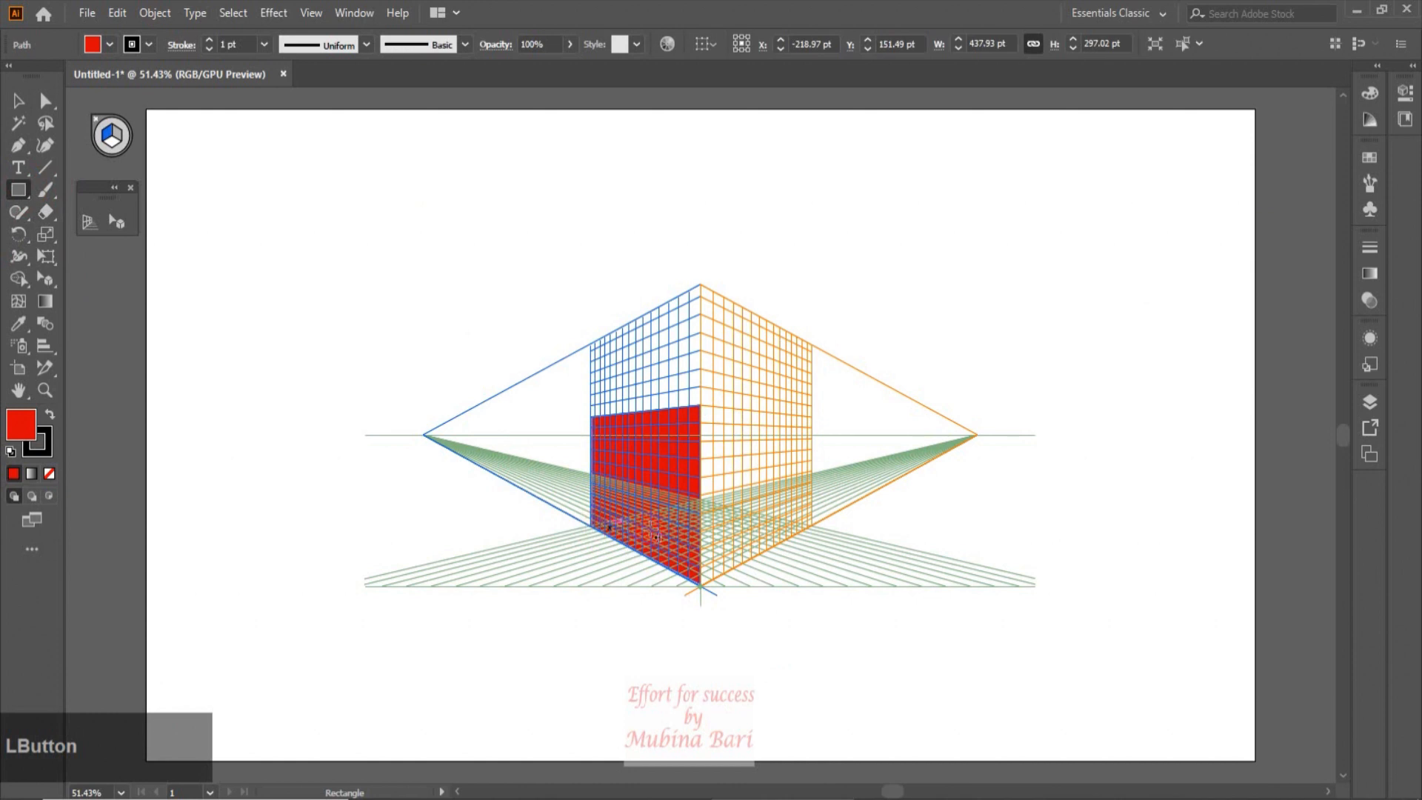
left_click(18, 100)
left_click(651, 556)
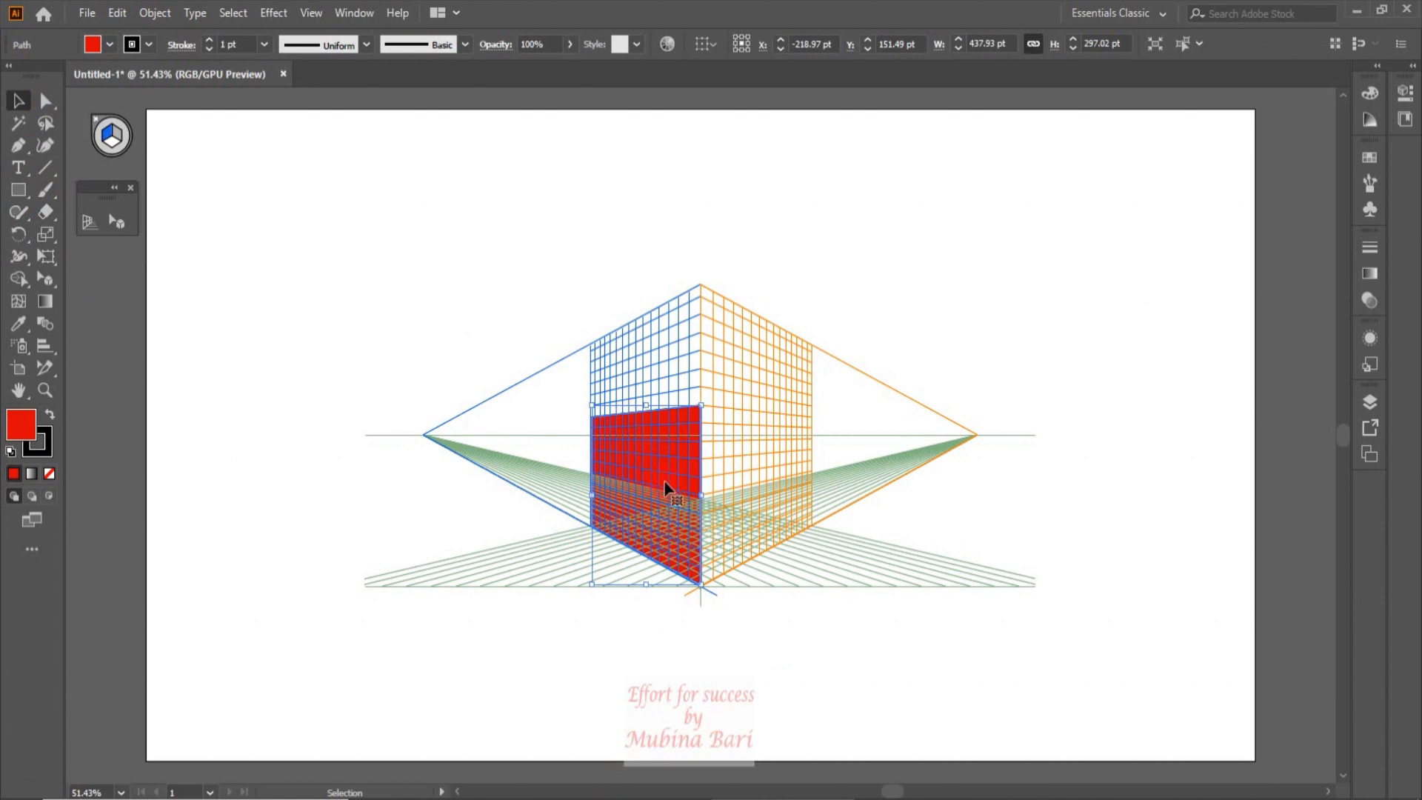
Copy the red rectangle perpendicular to the left grid plane with the Perspective Selection tool, placing the smaller-looking copy behind the right grid plane.
key("shift+v")
left_click_drag(645, 486, 779, 397)
key("5")
key("5")
key("5")
key("5")
key("5")
key("5")
key("5")
key("5")
key("5")
key("5")
key("5")
key("5")
key("5")
key("5")
key("5")
key("5")
key("5")
key("5")
key("5")
key("5")
key("5")
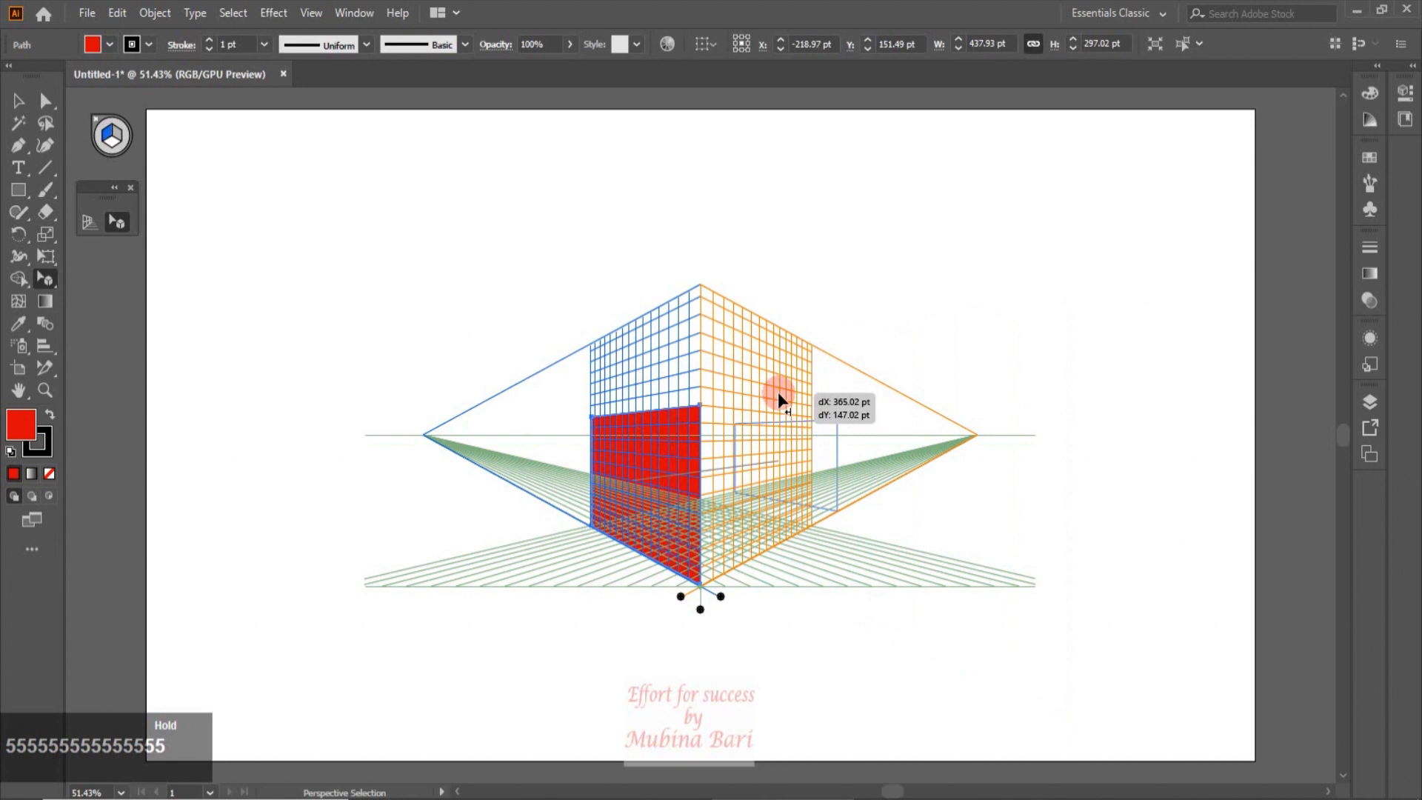
left_click_drag(777, 392, 778, 392)
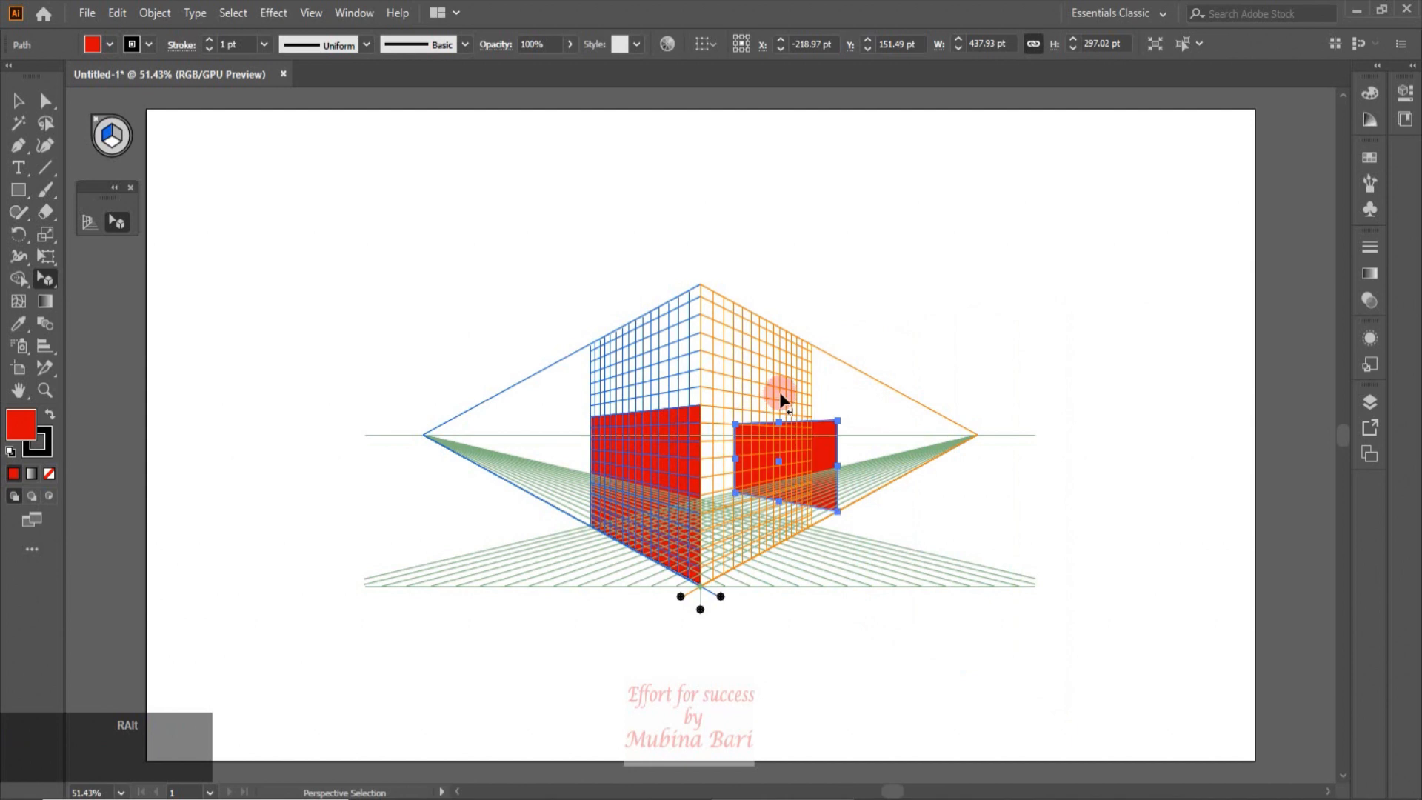
Move the left grid plane to match the copied rectangle, and scale the copy on it to about 1037 by 319 pt.
left_click(831, 520)
left_click(738, 597)
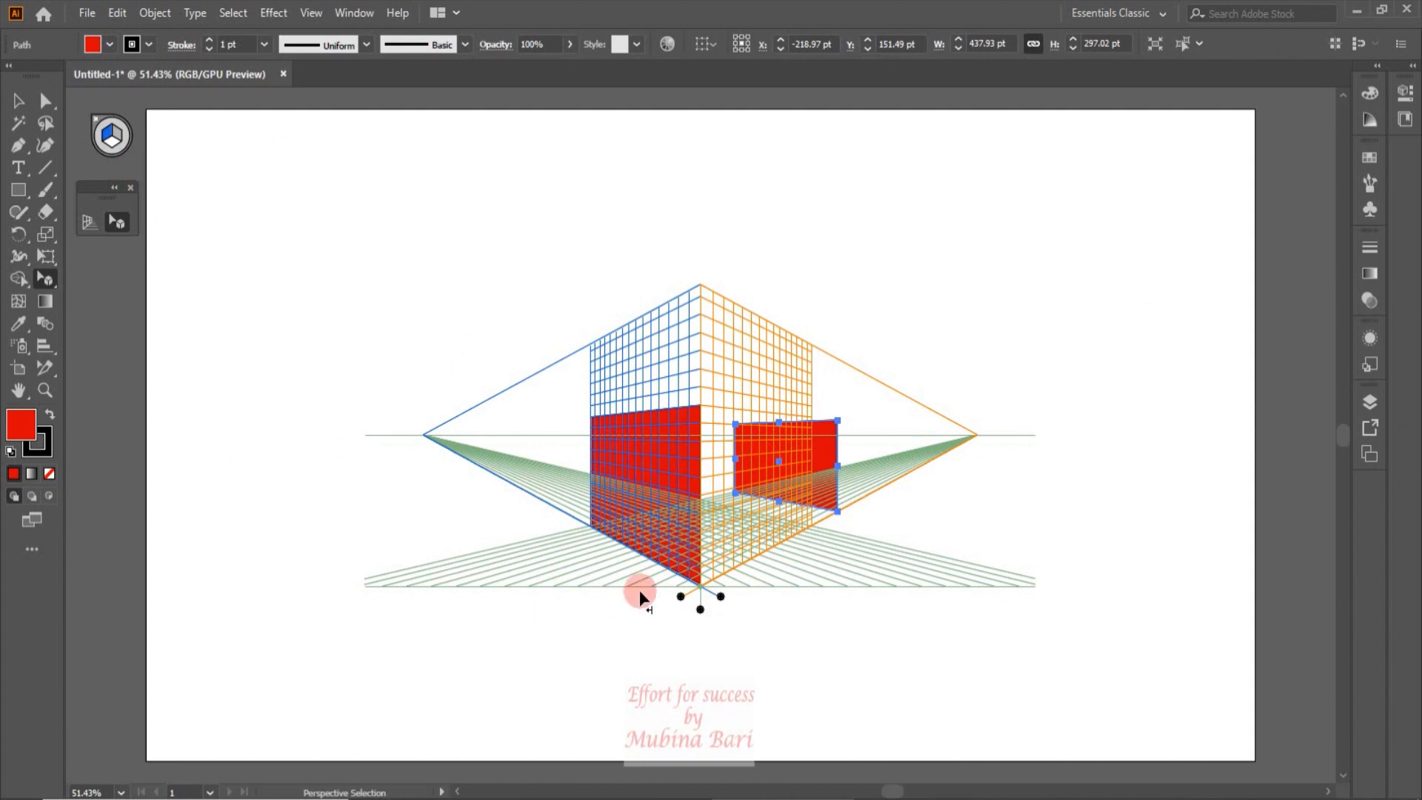
left_click(156, 14)
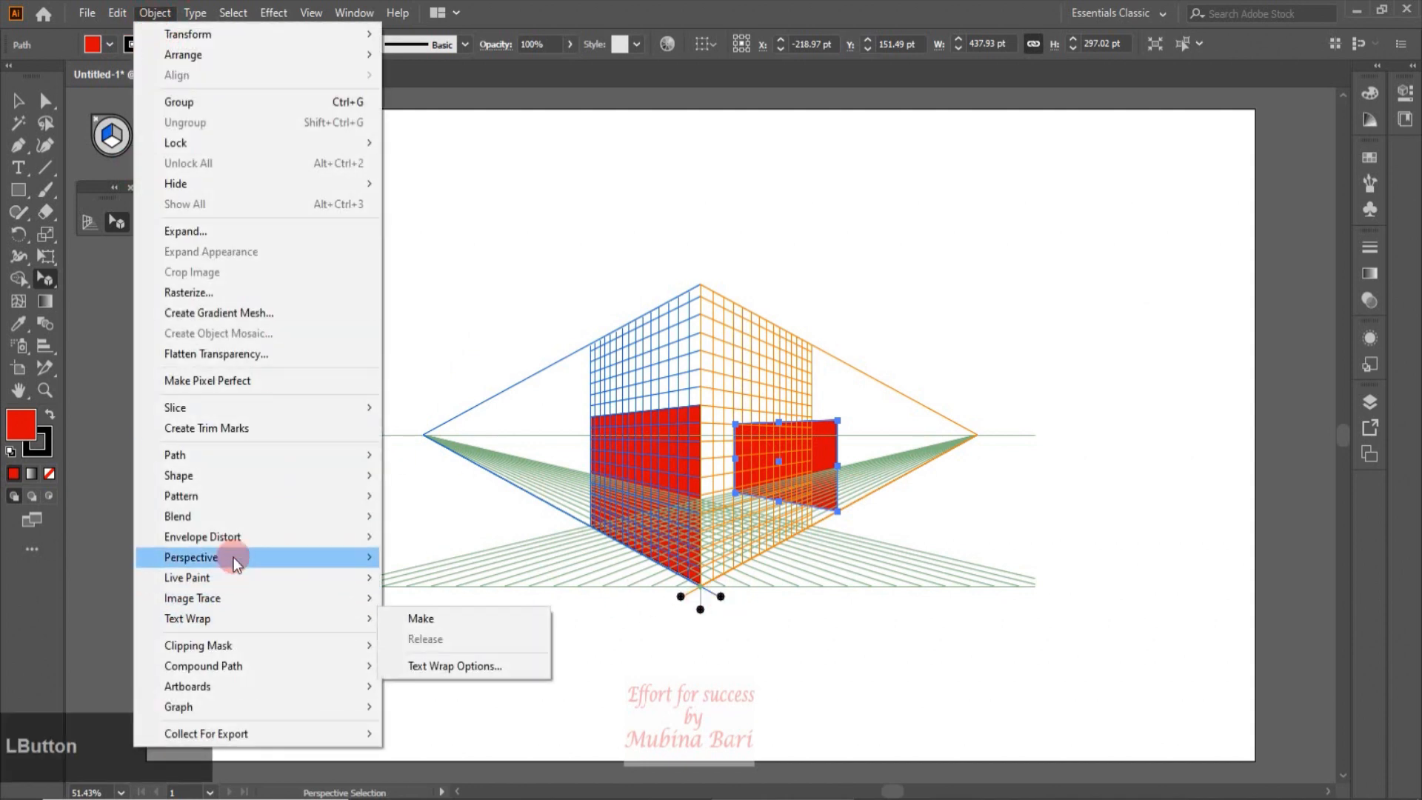
mouse_move(233, 557)
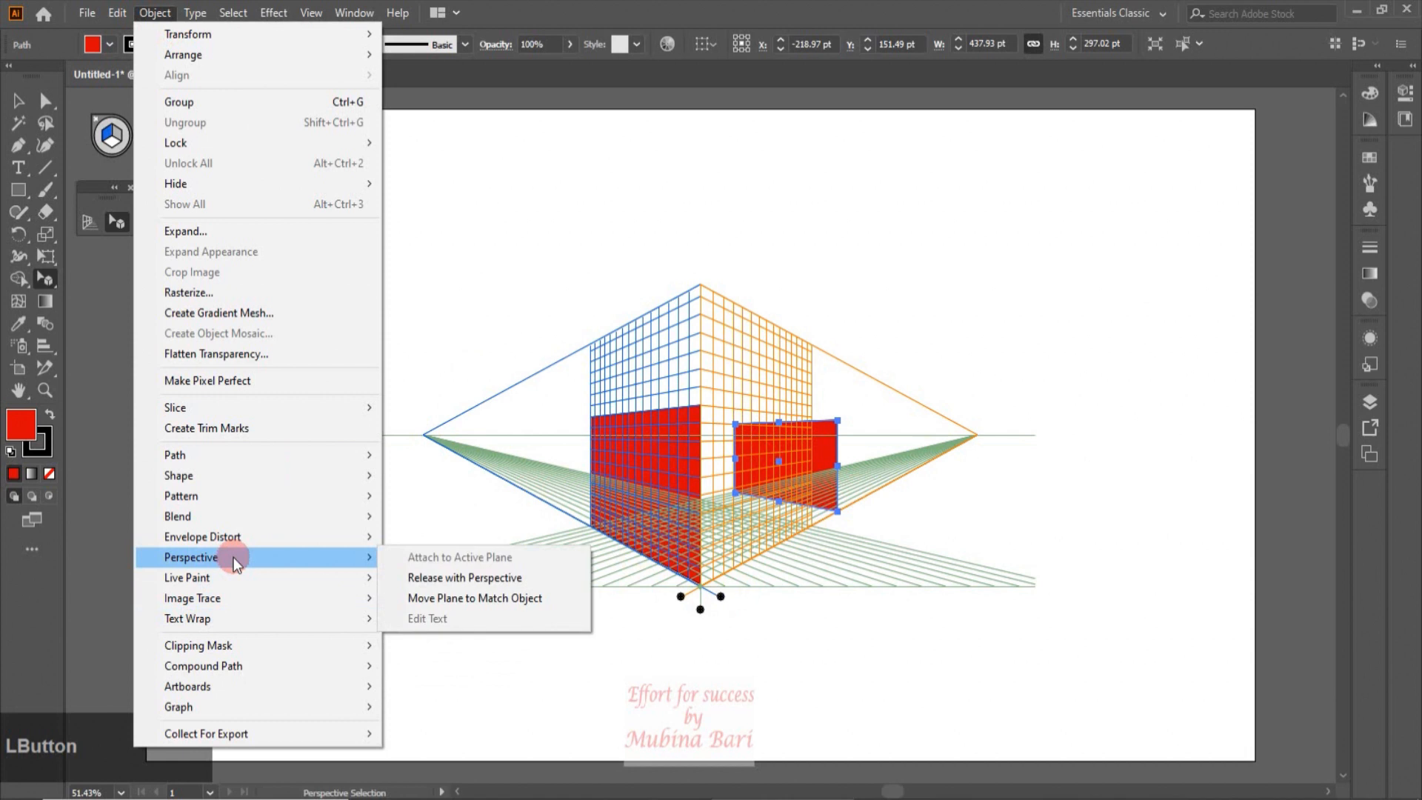
left_click(465, 602)
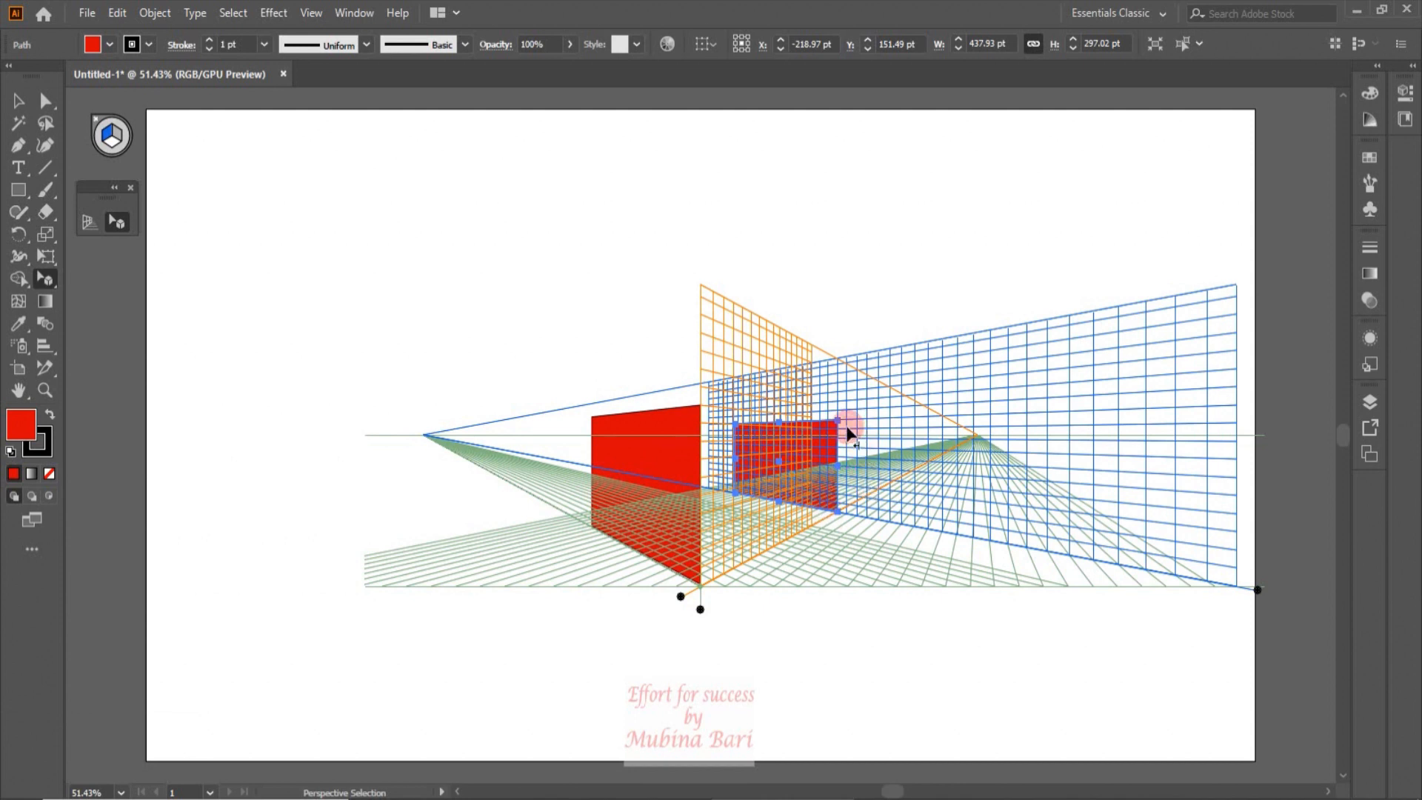
left_click_drag(837, 421, 1176, 394)
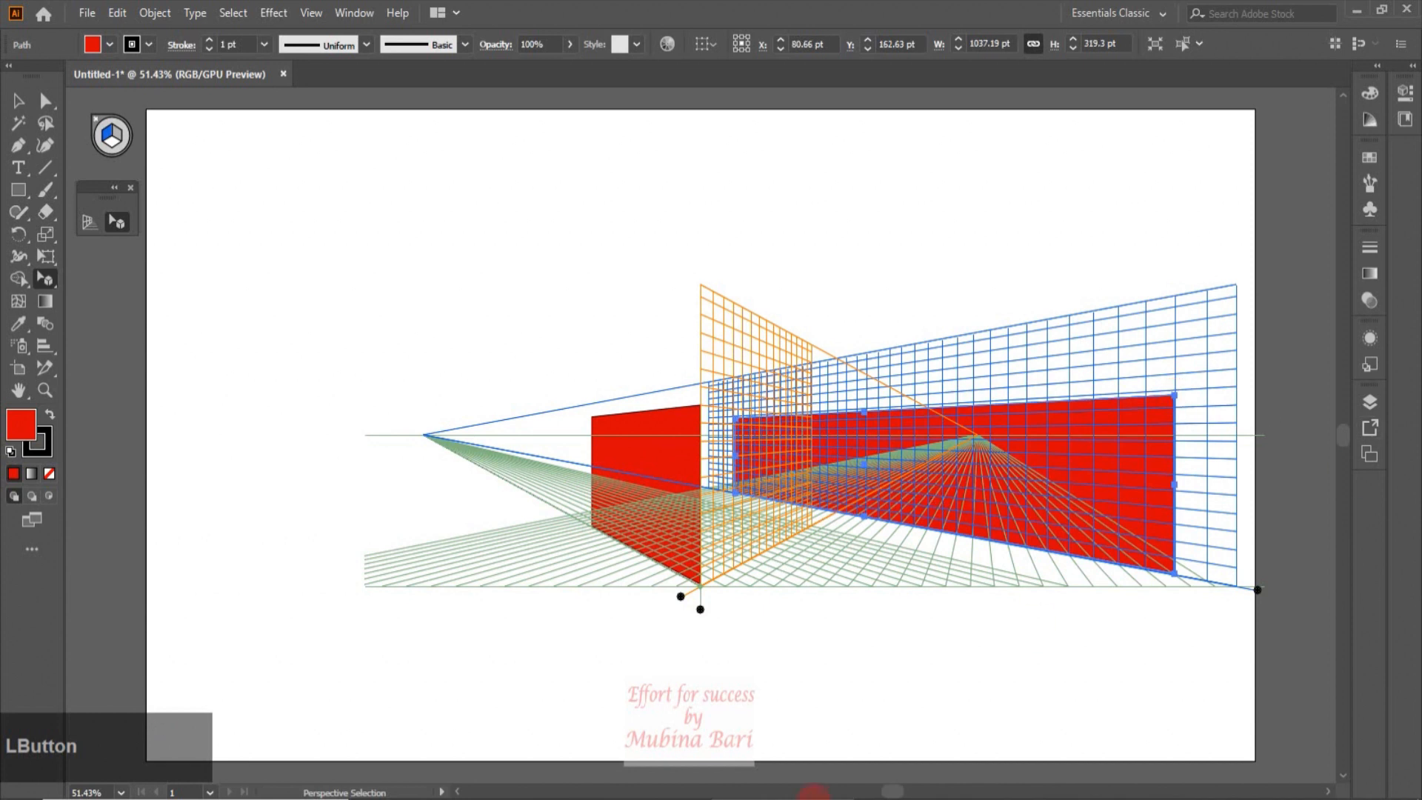
Undo the scaling, the plane move and the perpendicular copy, and delete the original red rectangle.
key("ctrl+z")
key("ctrl+z")
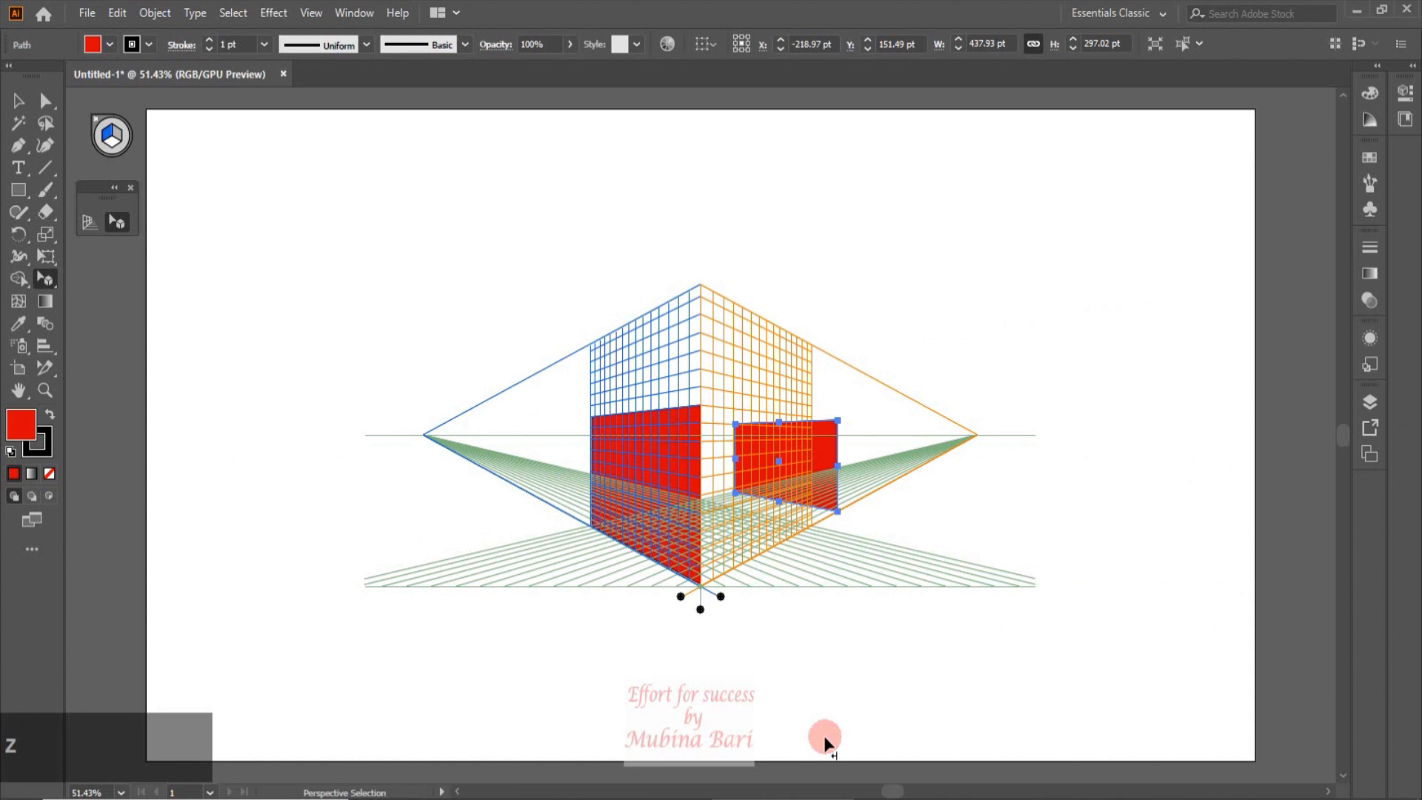
key("ctrl+z")
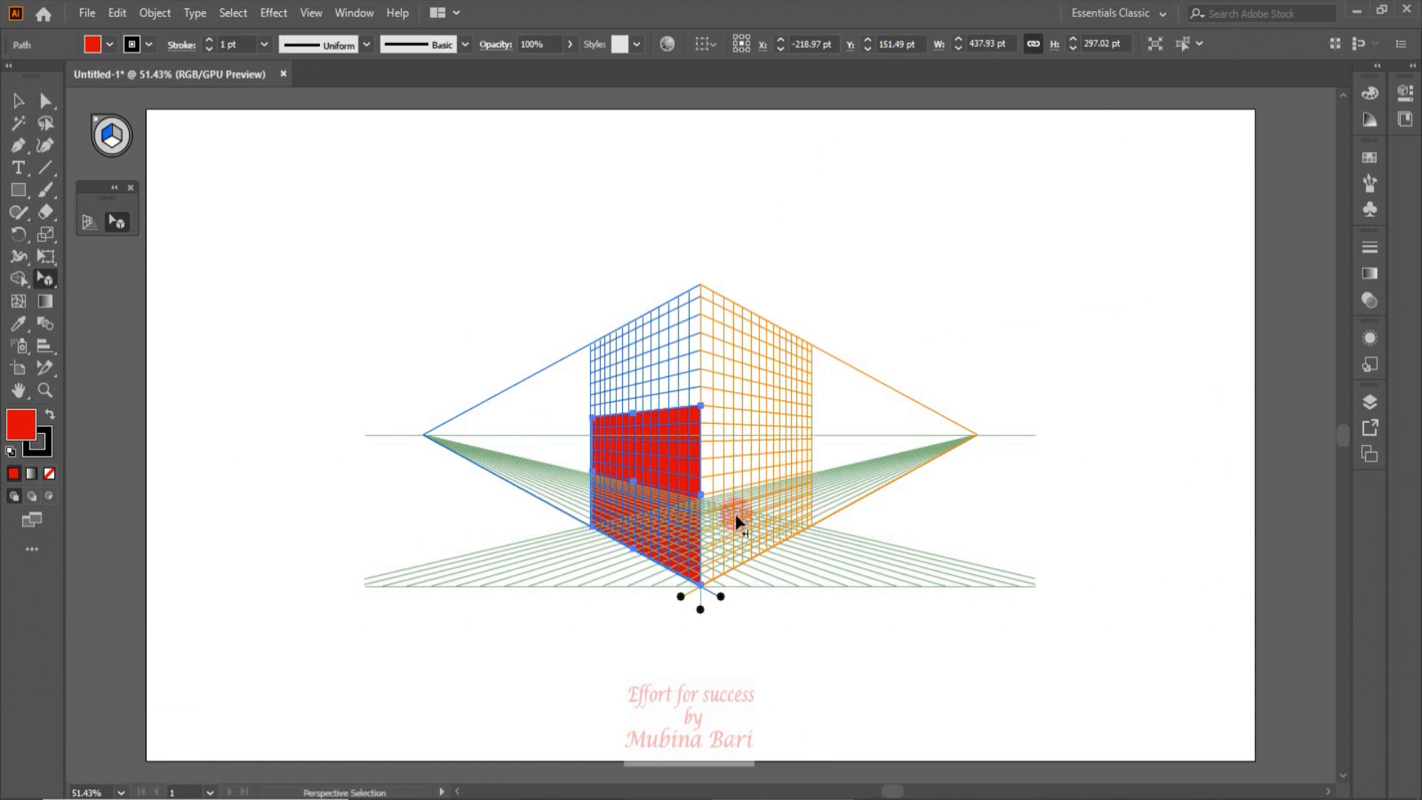
key("Delete")
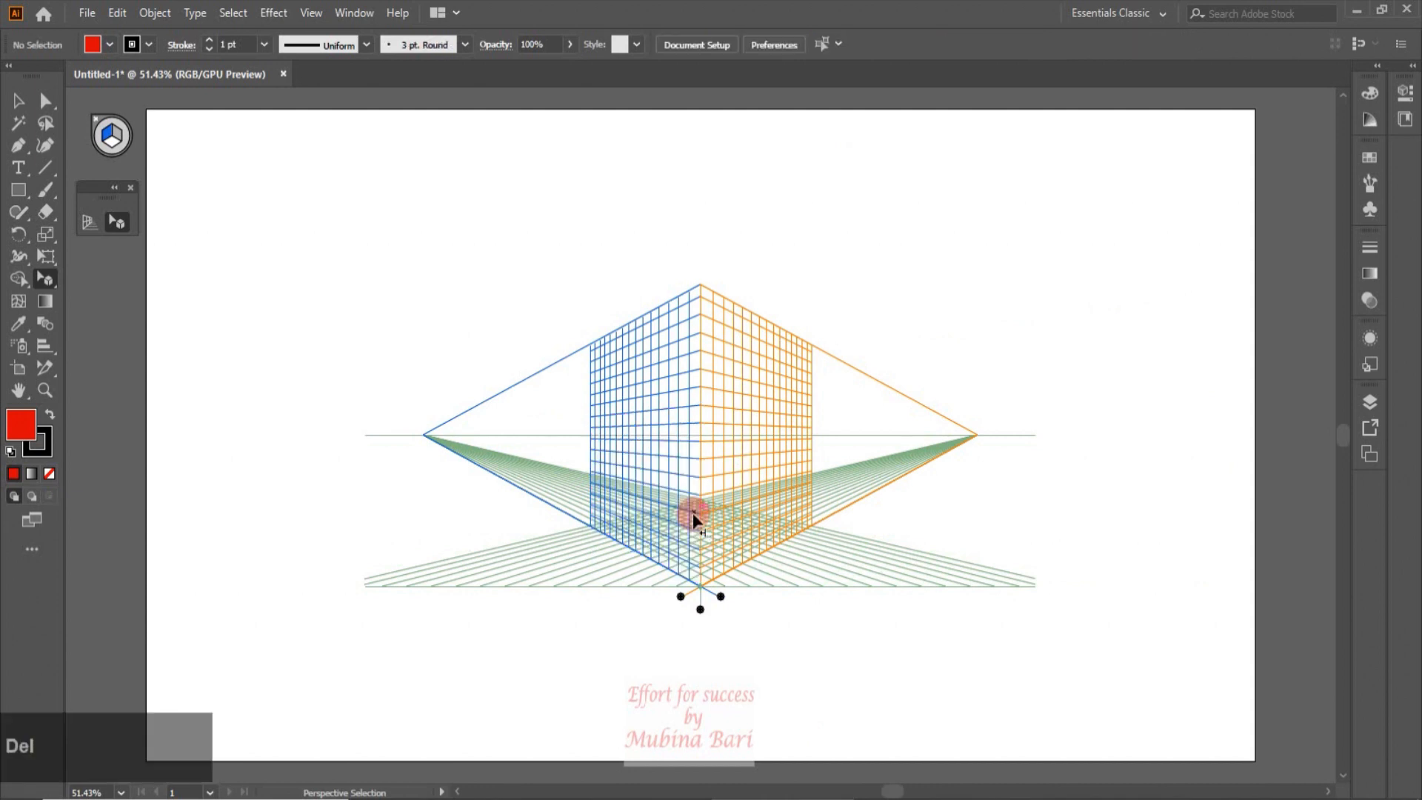
left_click(156, 13)
mouse_move(237, 566)
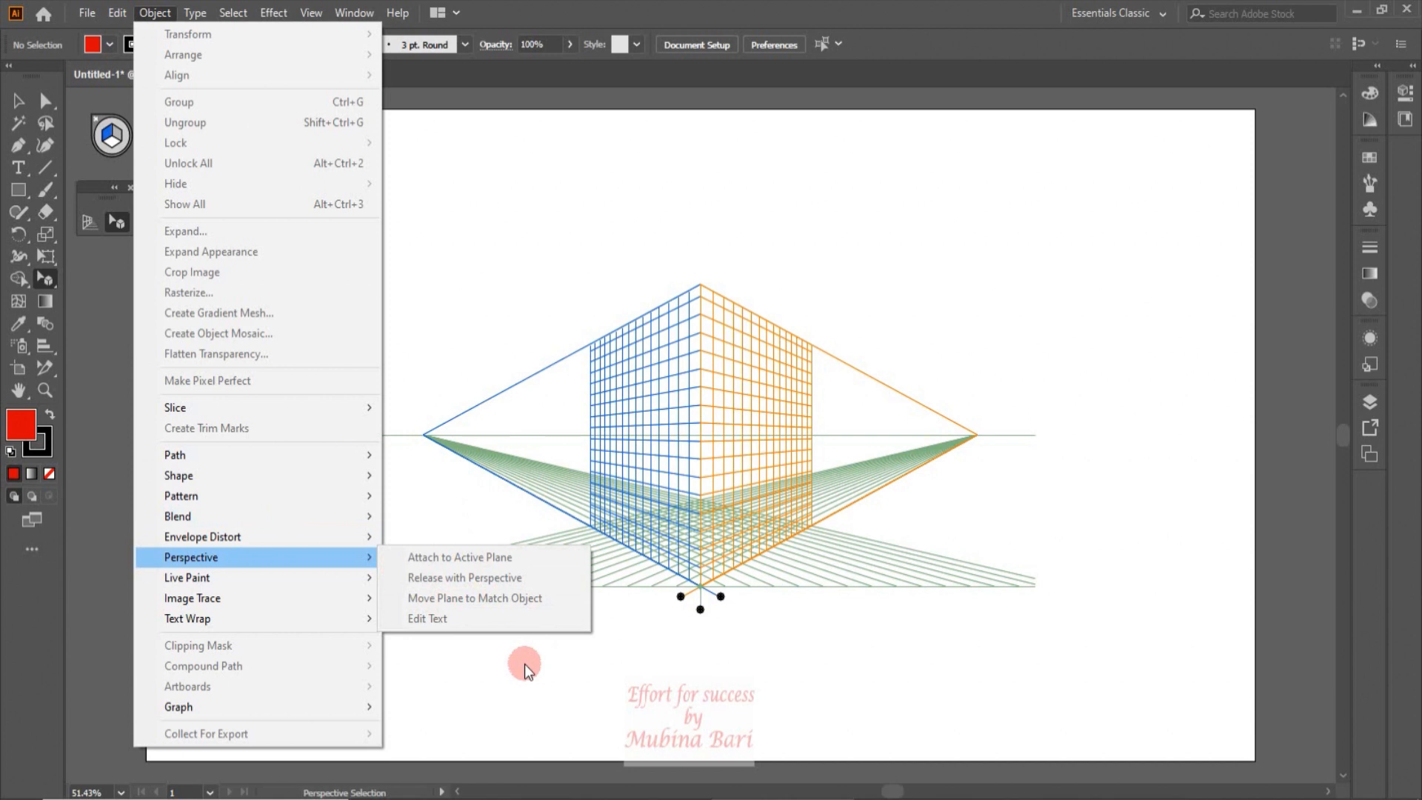
left_click(460, 310)
Activate the Perspective Grid tool and lock the grid's station point.
key("shift+p")
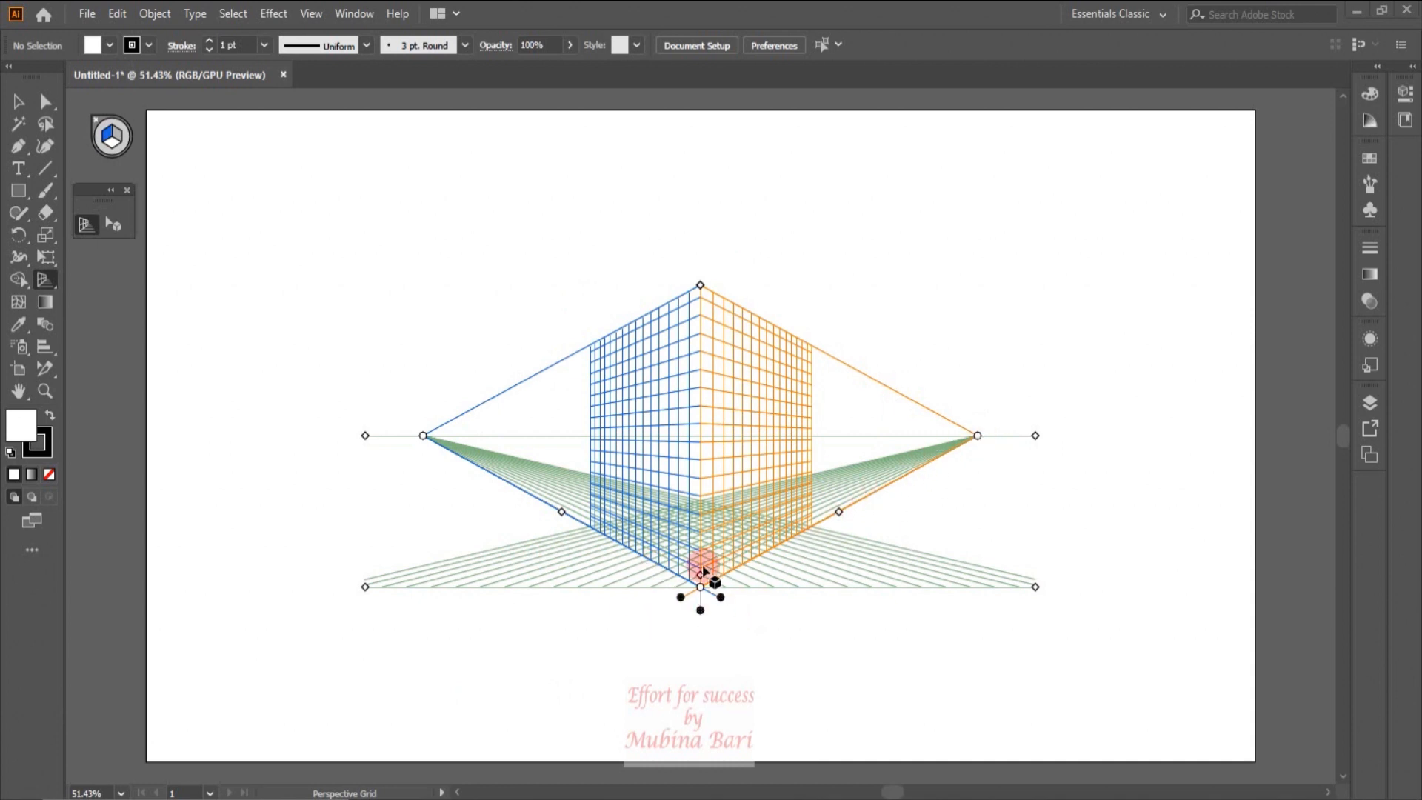
key("z")
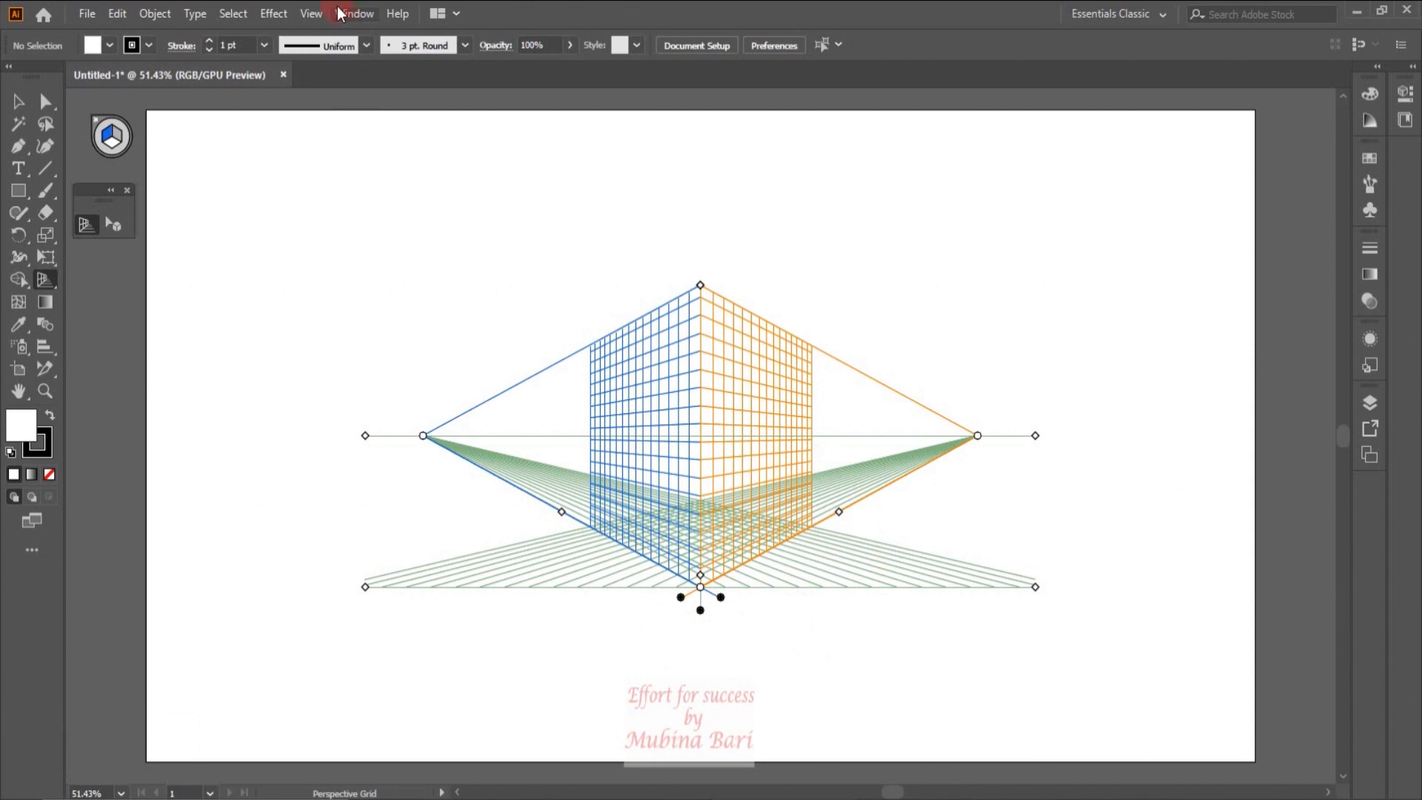
left_click(309, 13)
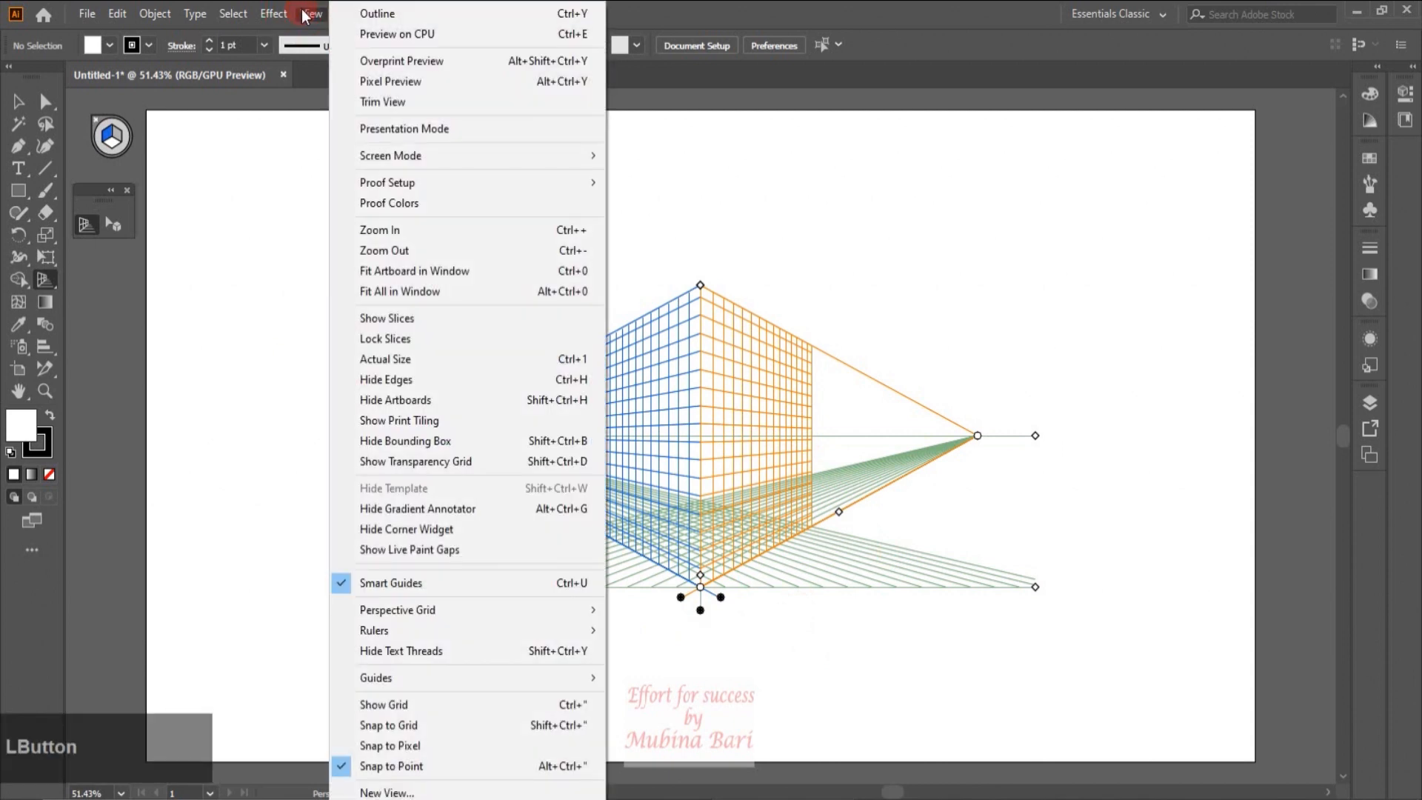
left_click(410, 615)
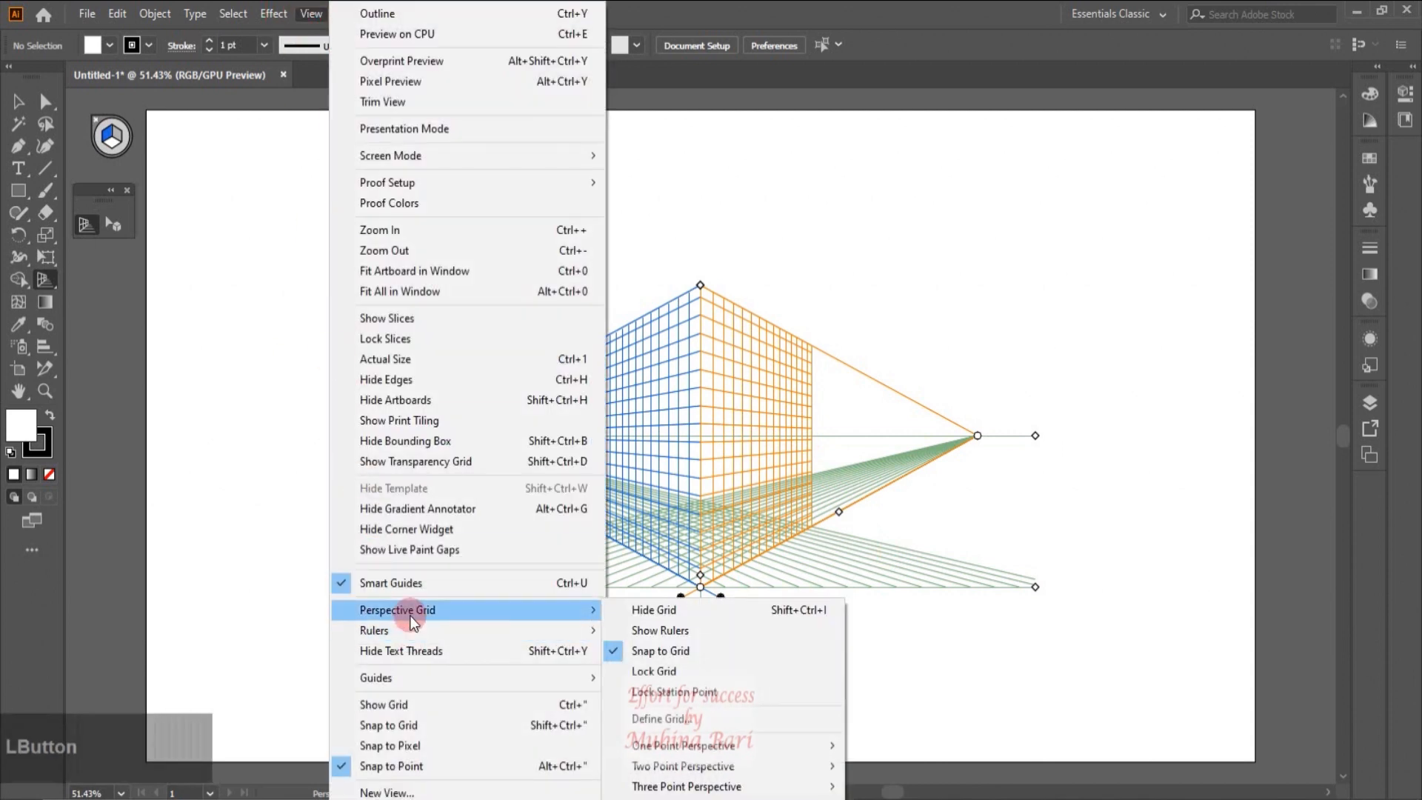
left_click(689, 694)
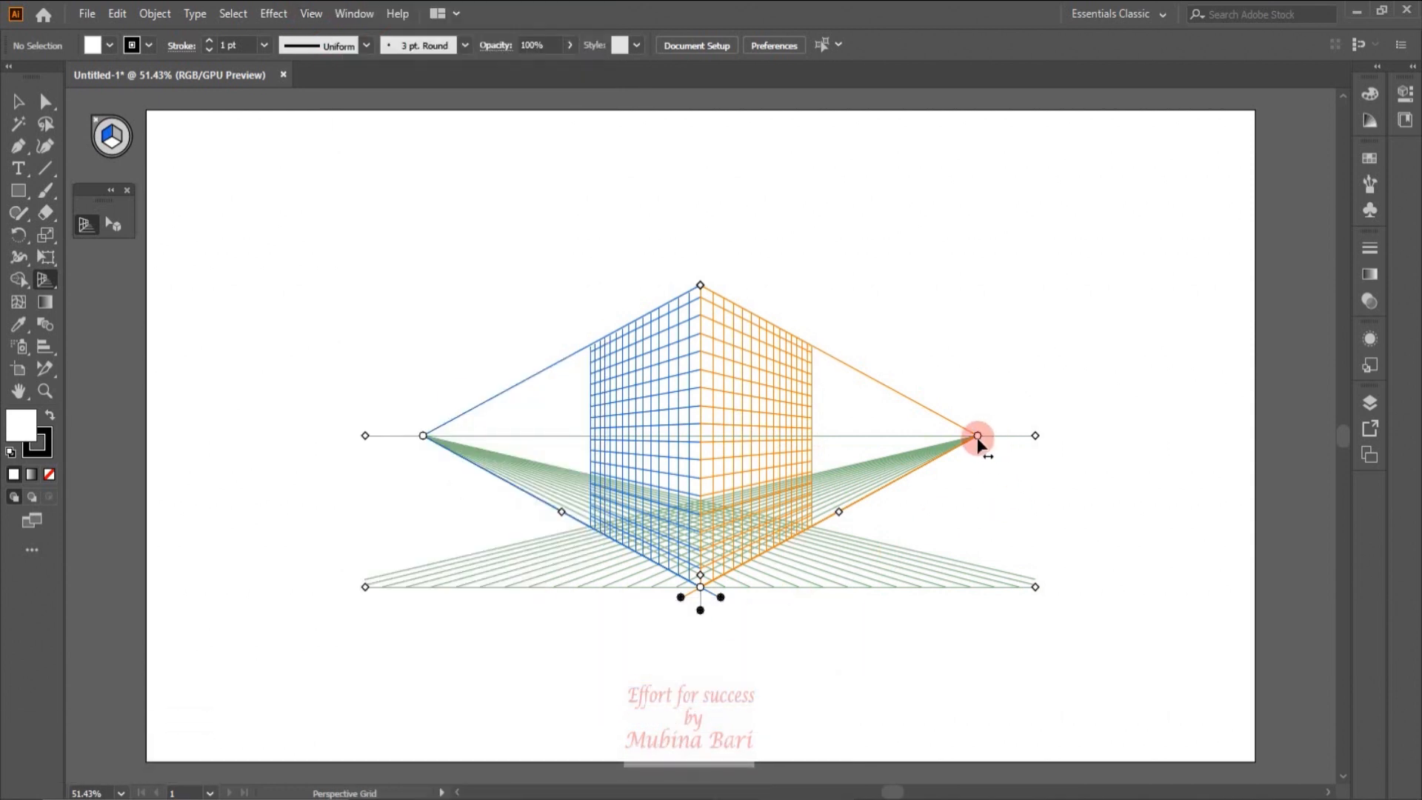
Reshape the perspective grid by moving the right vanishing point outward and lowering both the horizon line and the grid's vertical extent.
left_click_drag(977, 437, 1150, 435)
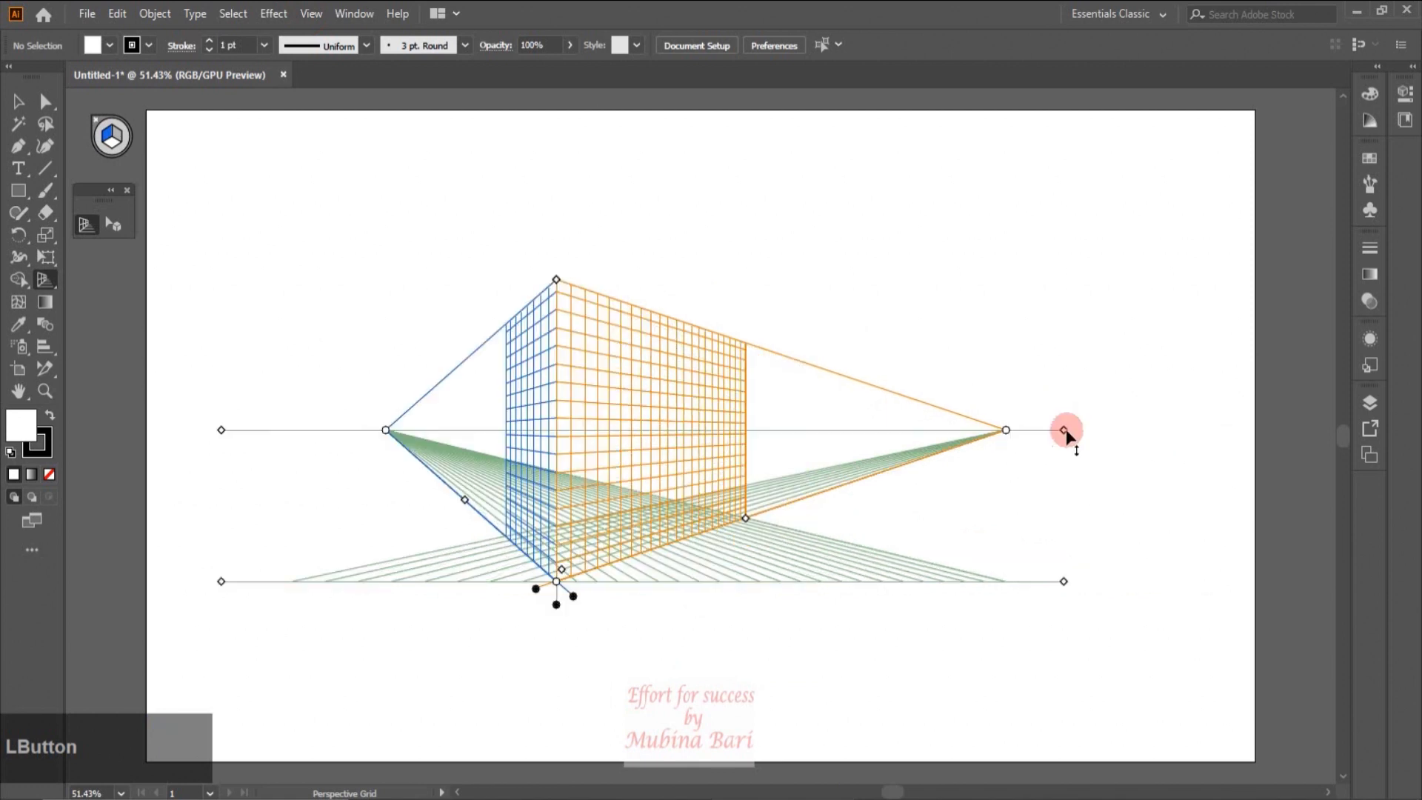
left_click_drag(1066, 434, 1067, 486)
left_click_drag(556, 280, 557, 309)
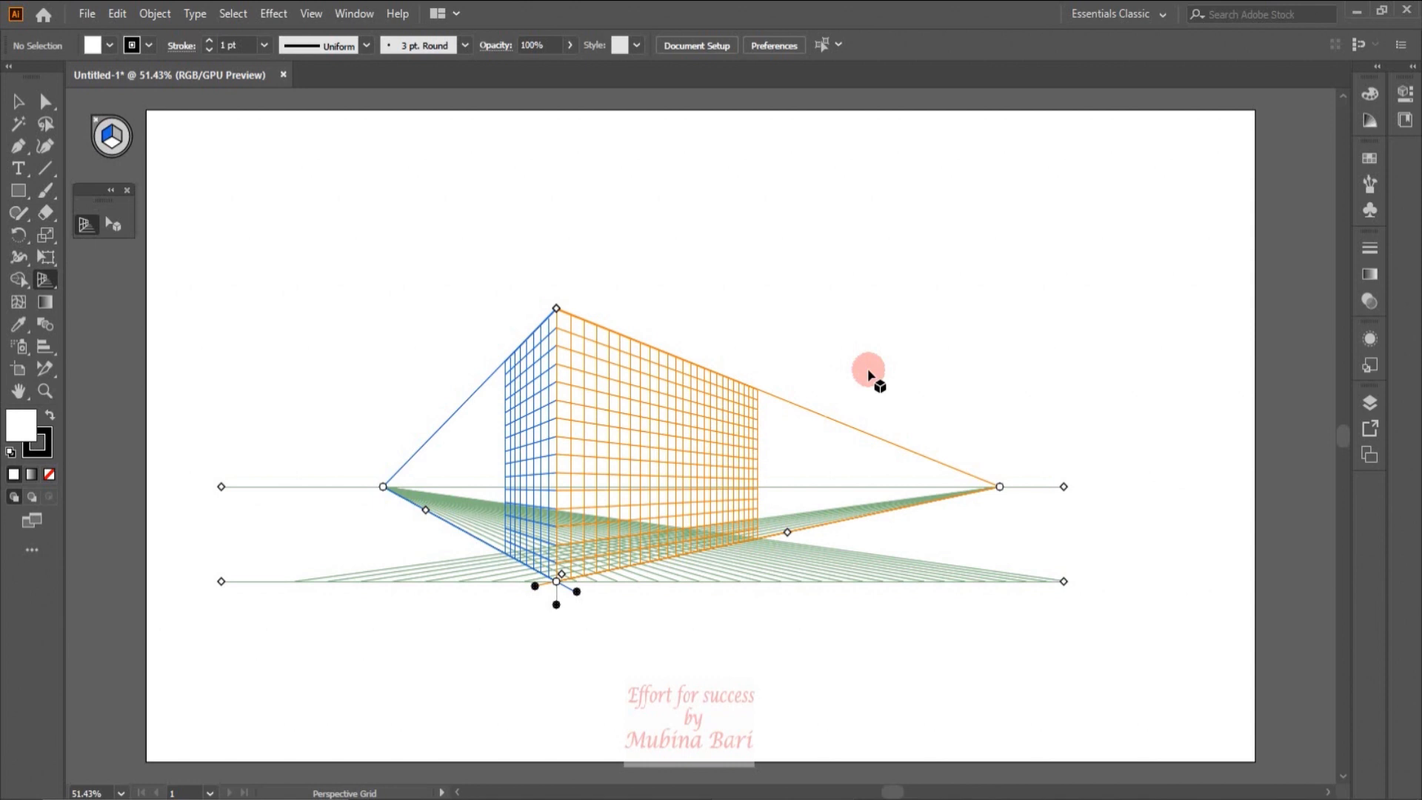
Deactivate the grid planes with No Active Grid, and switch back to the Perspective Grid tool.
left_click(113, 155)
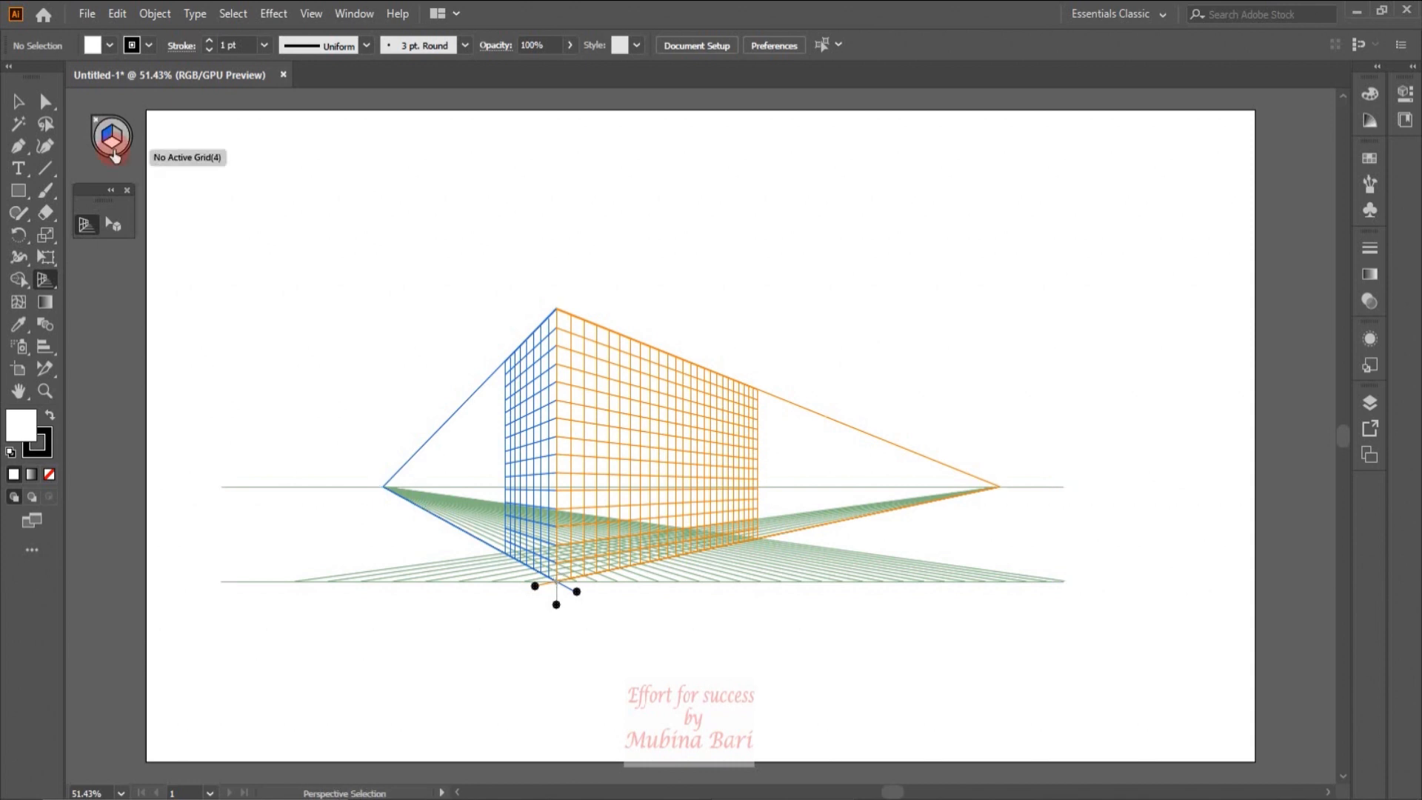
left_click(113, 154)
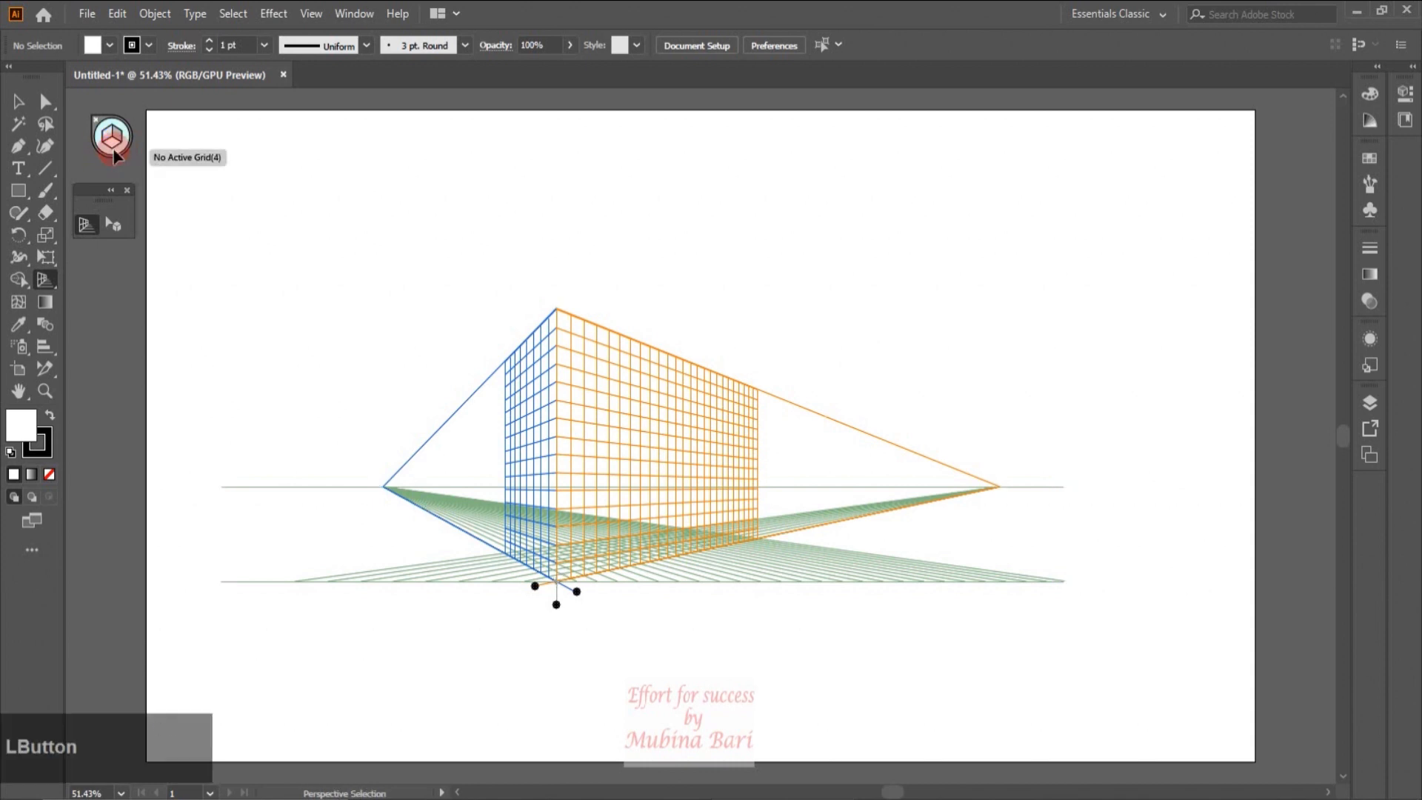
key("shift+p")
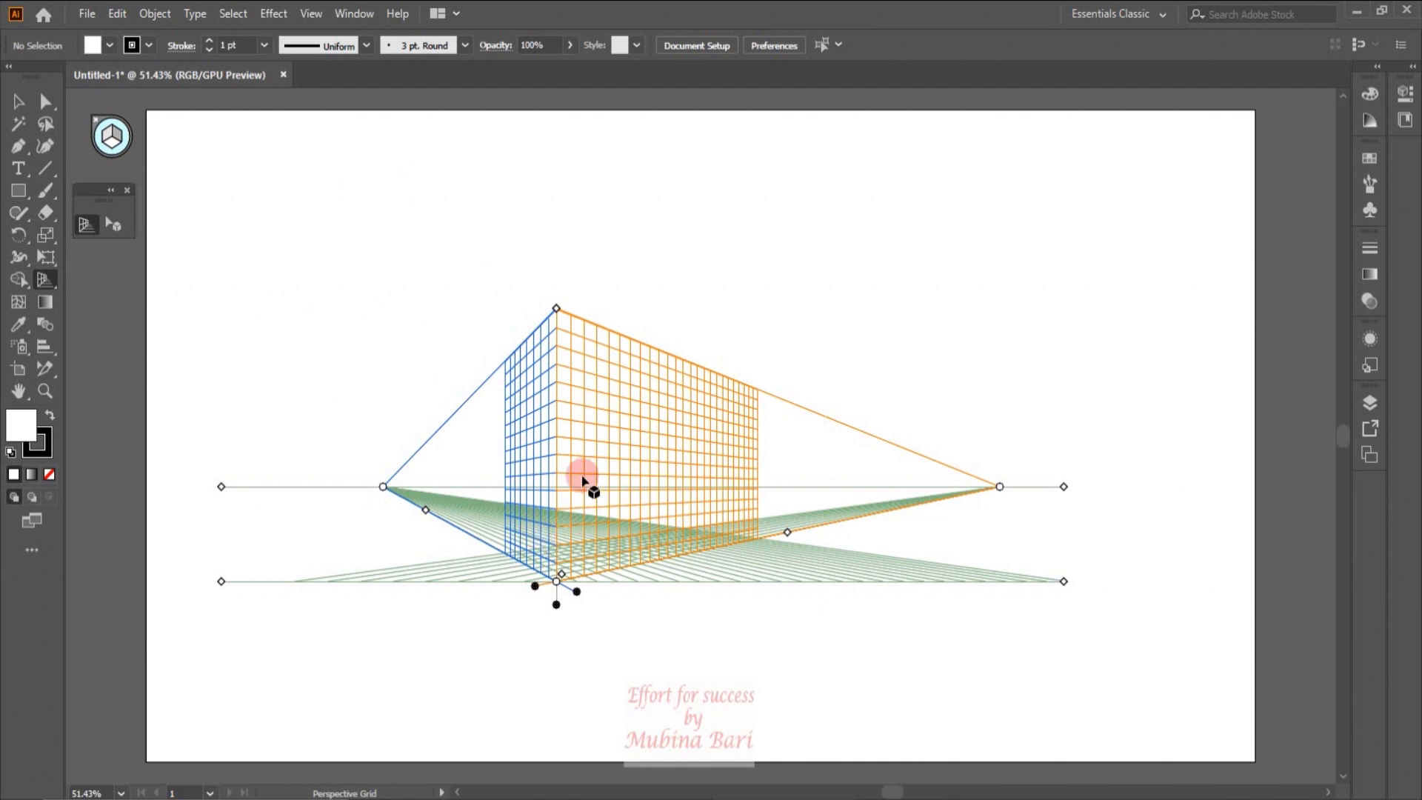
Create a rectangle 90 px wide and 30 px high on the blank area above the perspective grid.
left_click(19, 190)
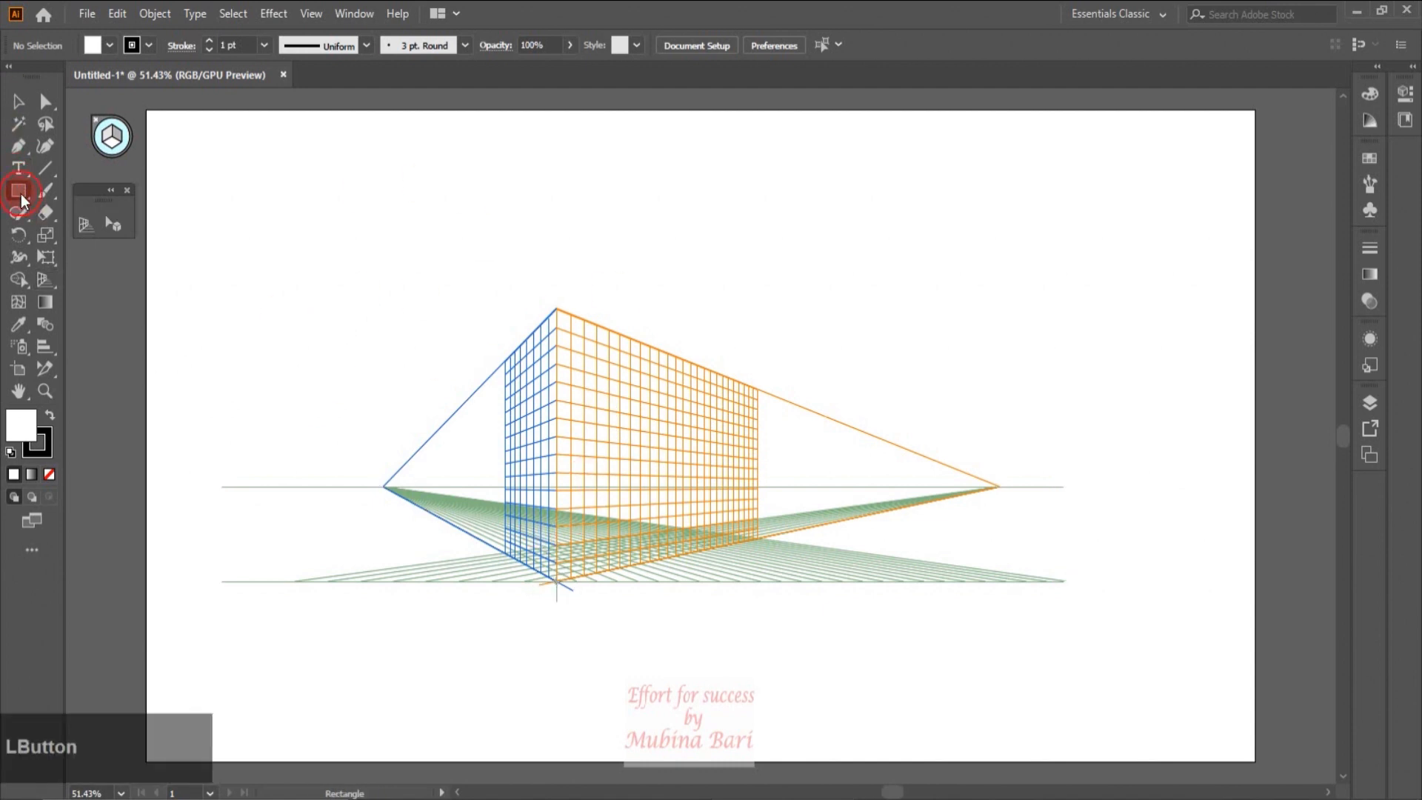
left_click(324, 197)
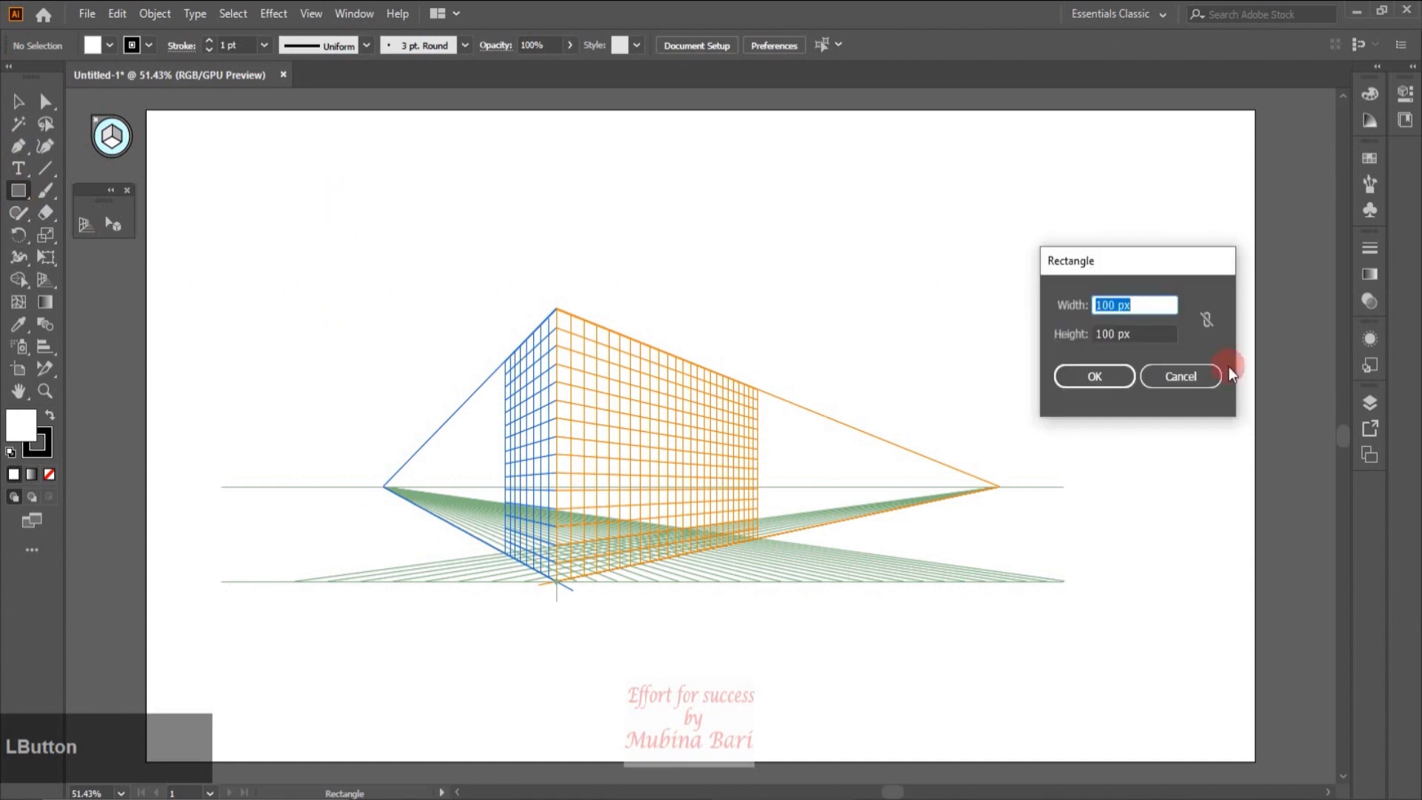
double_click(1095, 305)
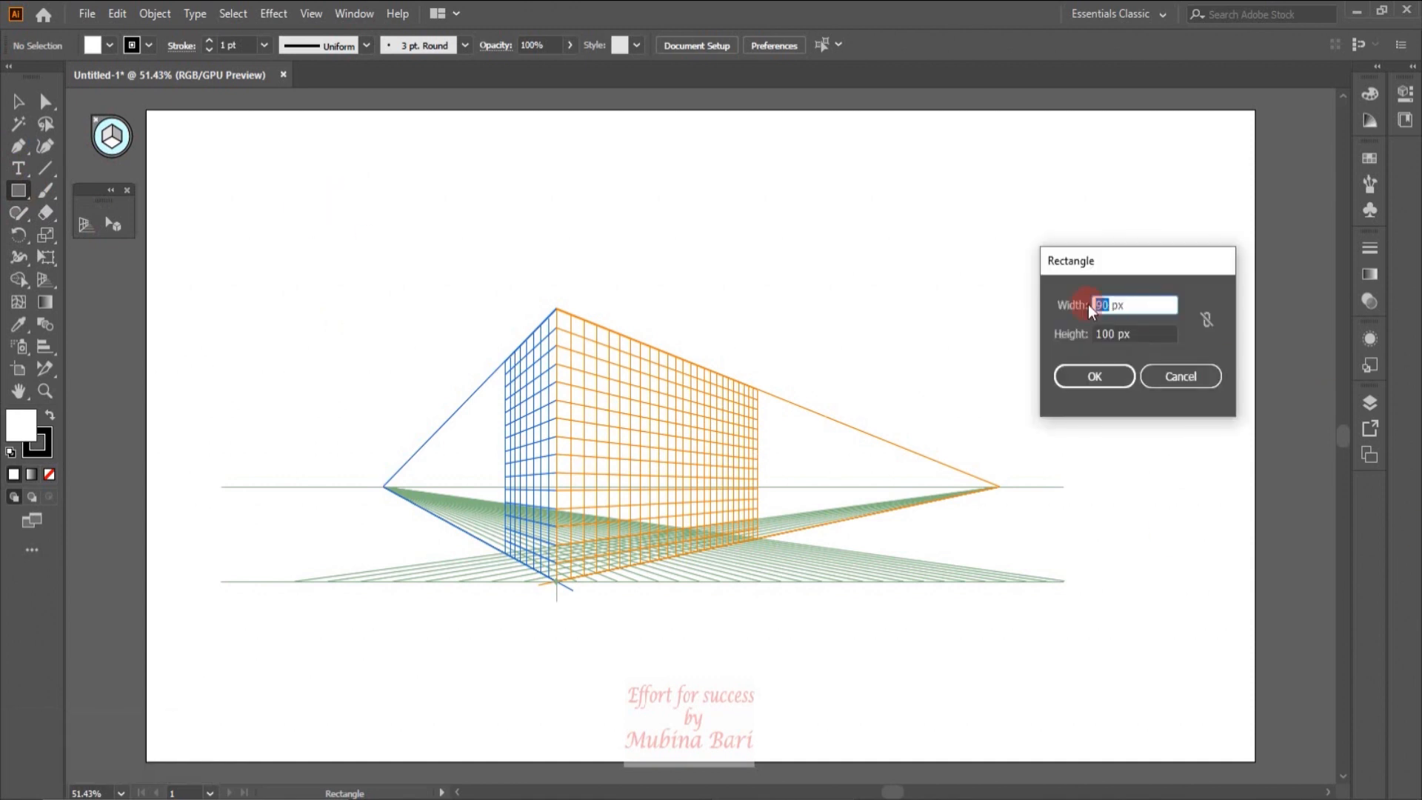
type("9")
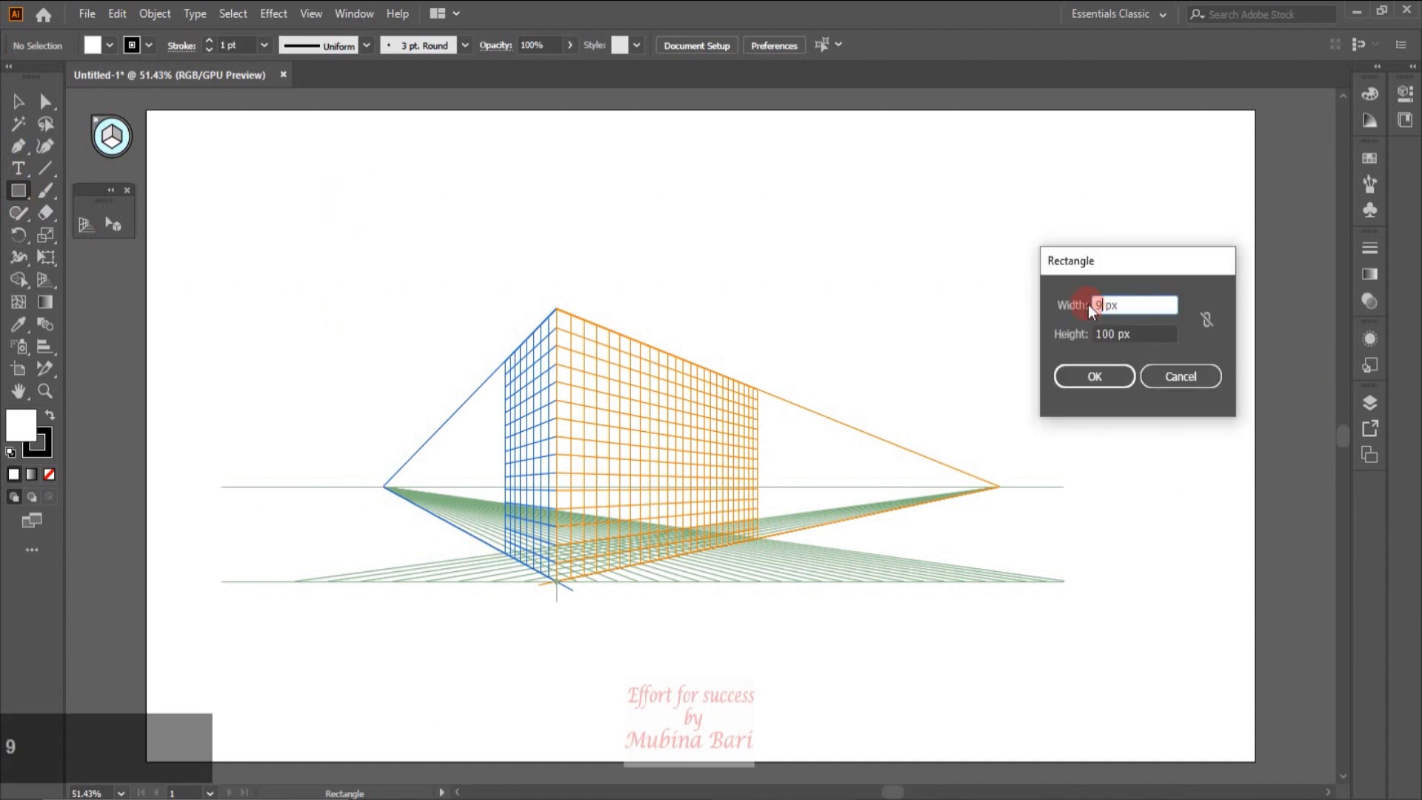
type("0")
left_click(1118, 337)
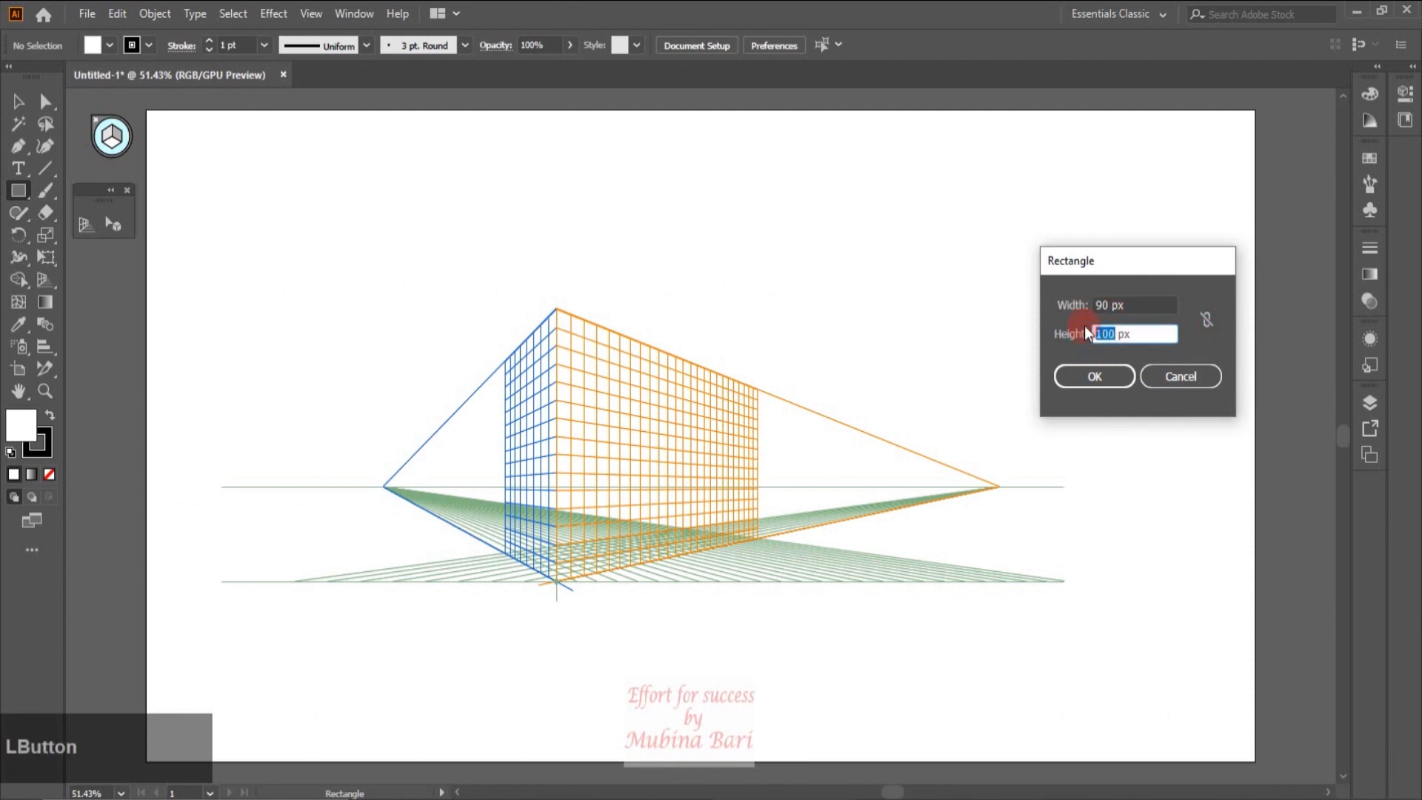
type("30")
left_click(1114, 375)
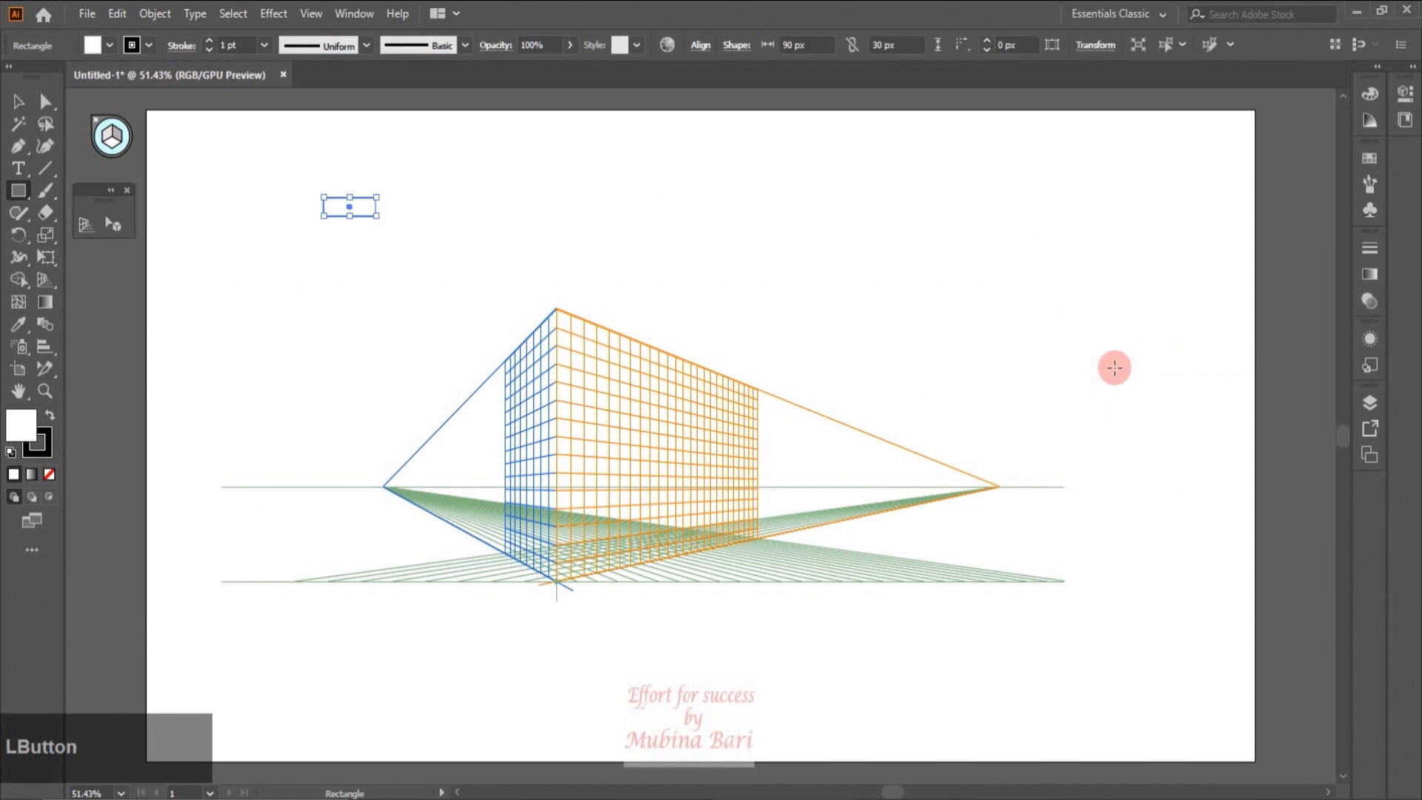
Fill the small rectangle with orange and place a spare copy of it on the right side of the artboard.
left_click(110, 45)
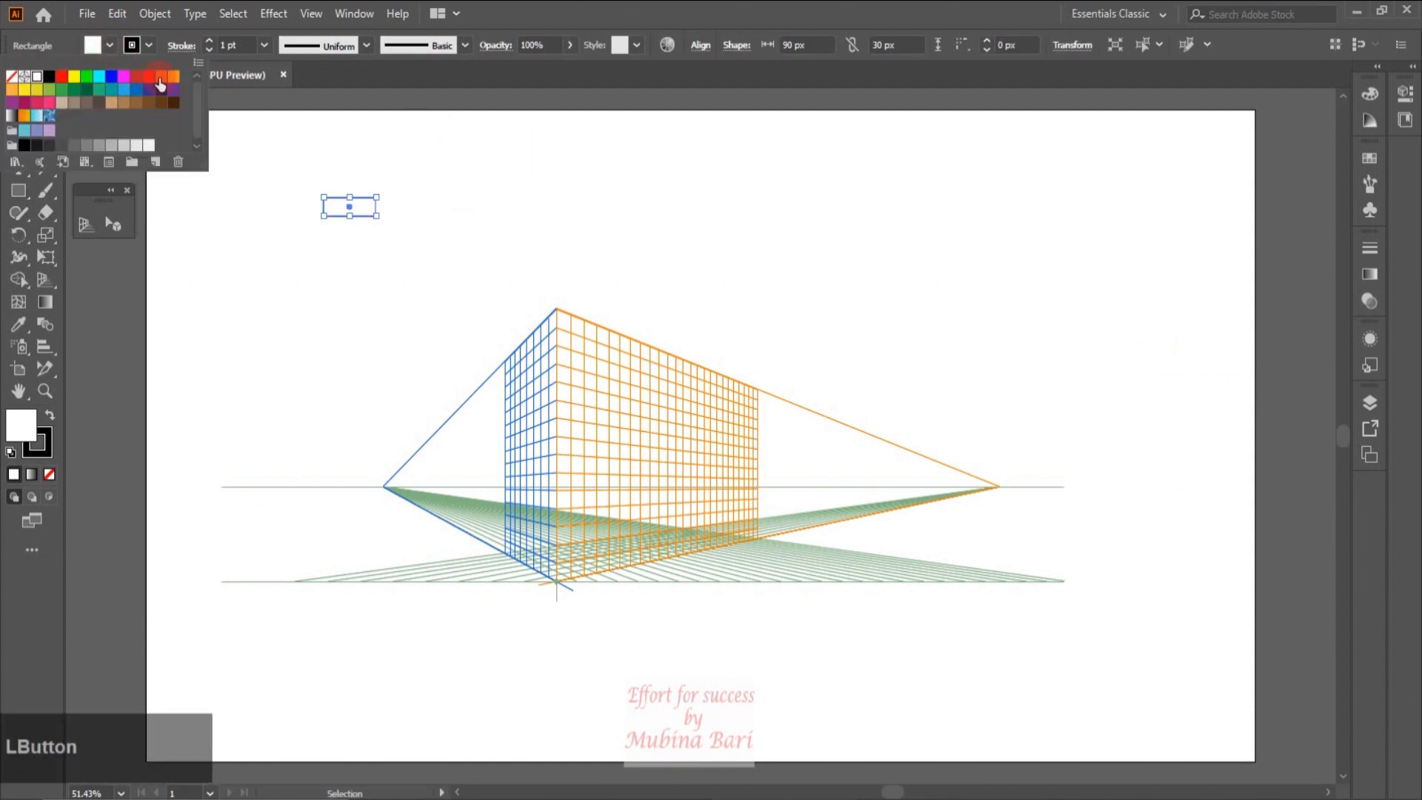
left_click(160, 84)
left_click_drag(369, 209, 939, 220)
Remove the original rectangle's stroke and darken its orange fill to about 74% brightness.
left_click(333, 215)
left_click(110, 44)
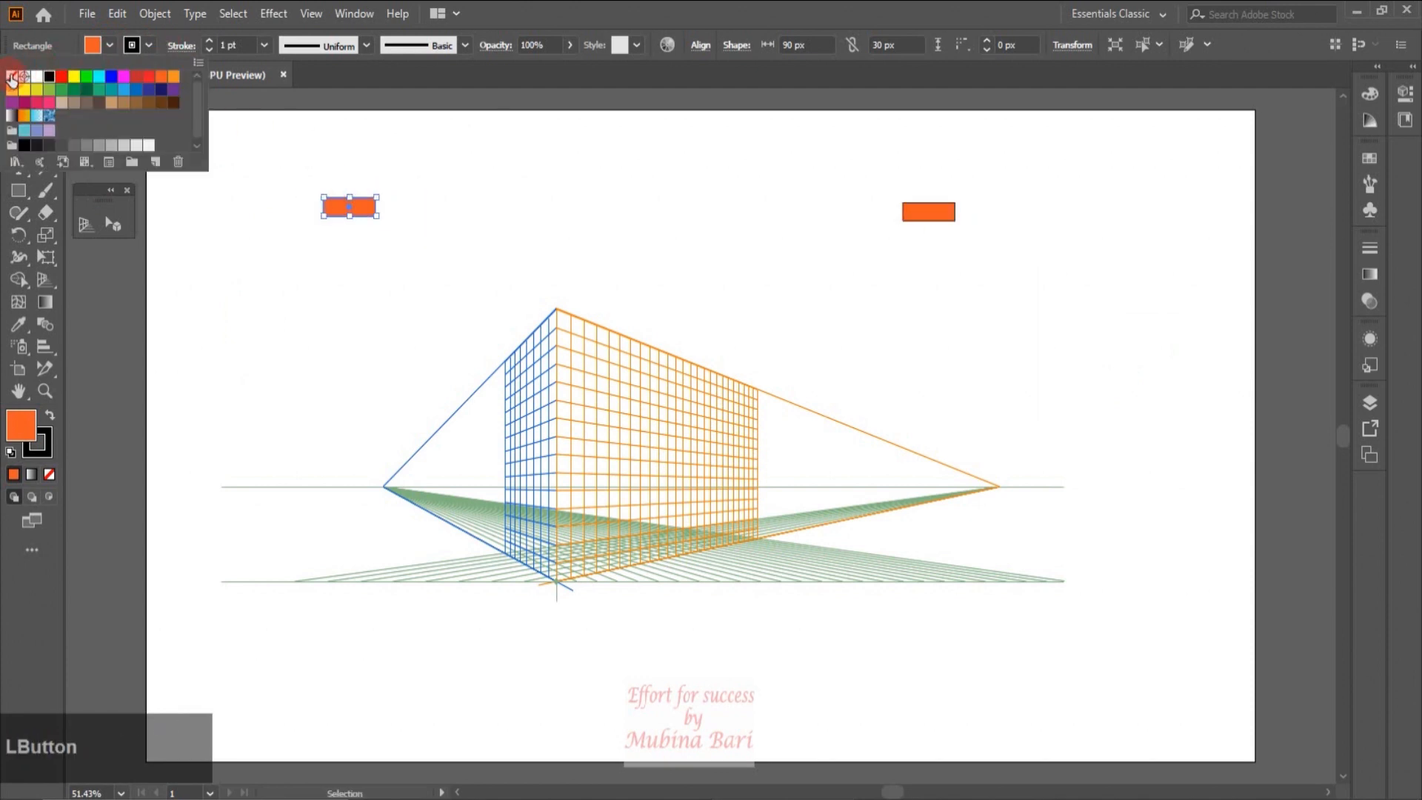
left_click(12, 77)
left_click(238, 255)
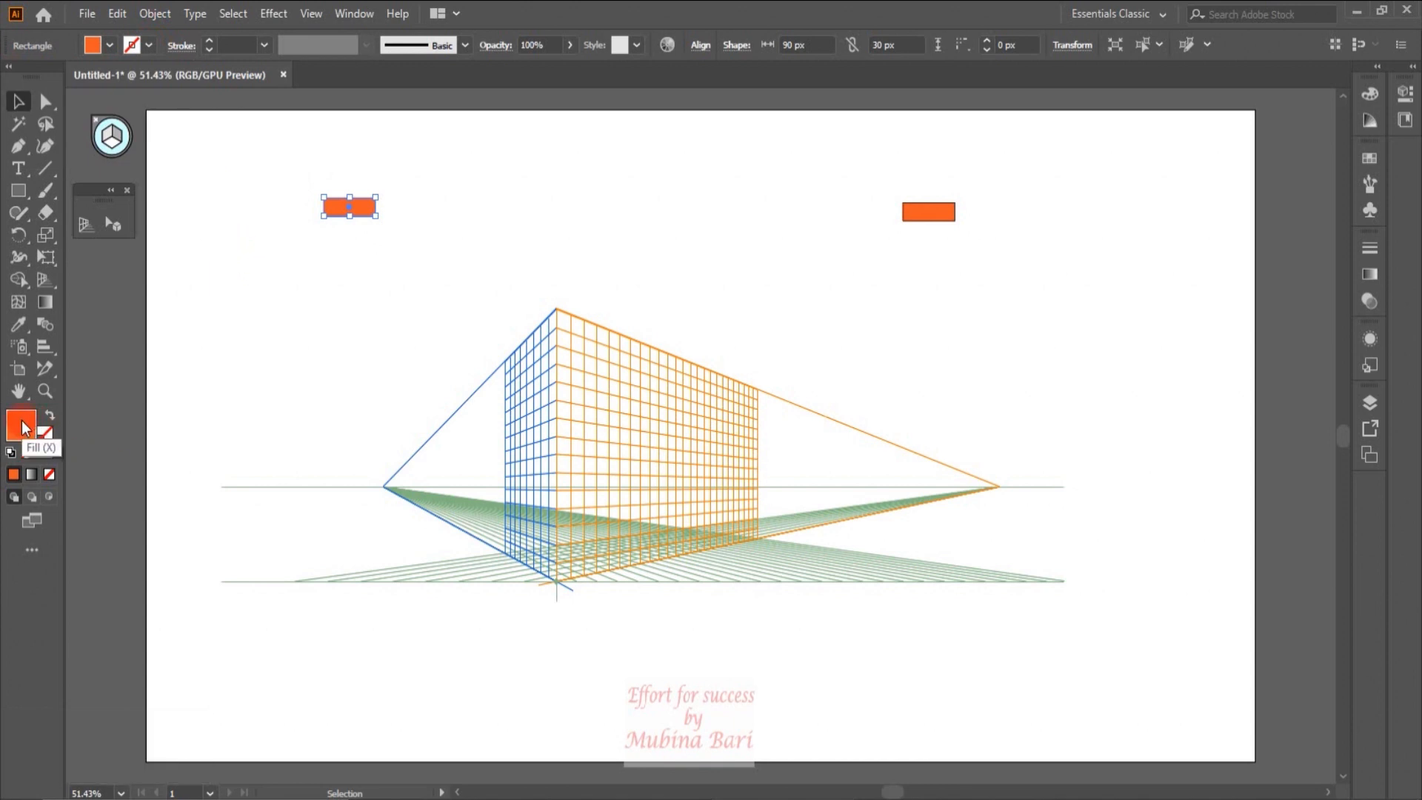
left_click(1370, 94)
left_click(1341, 86)
left_click(1229, 155)
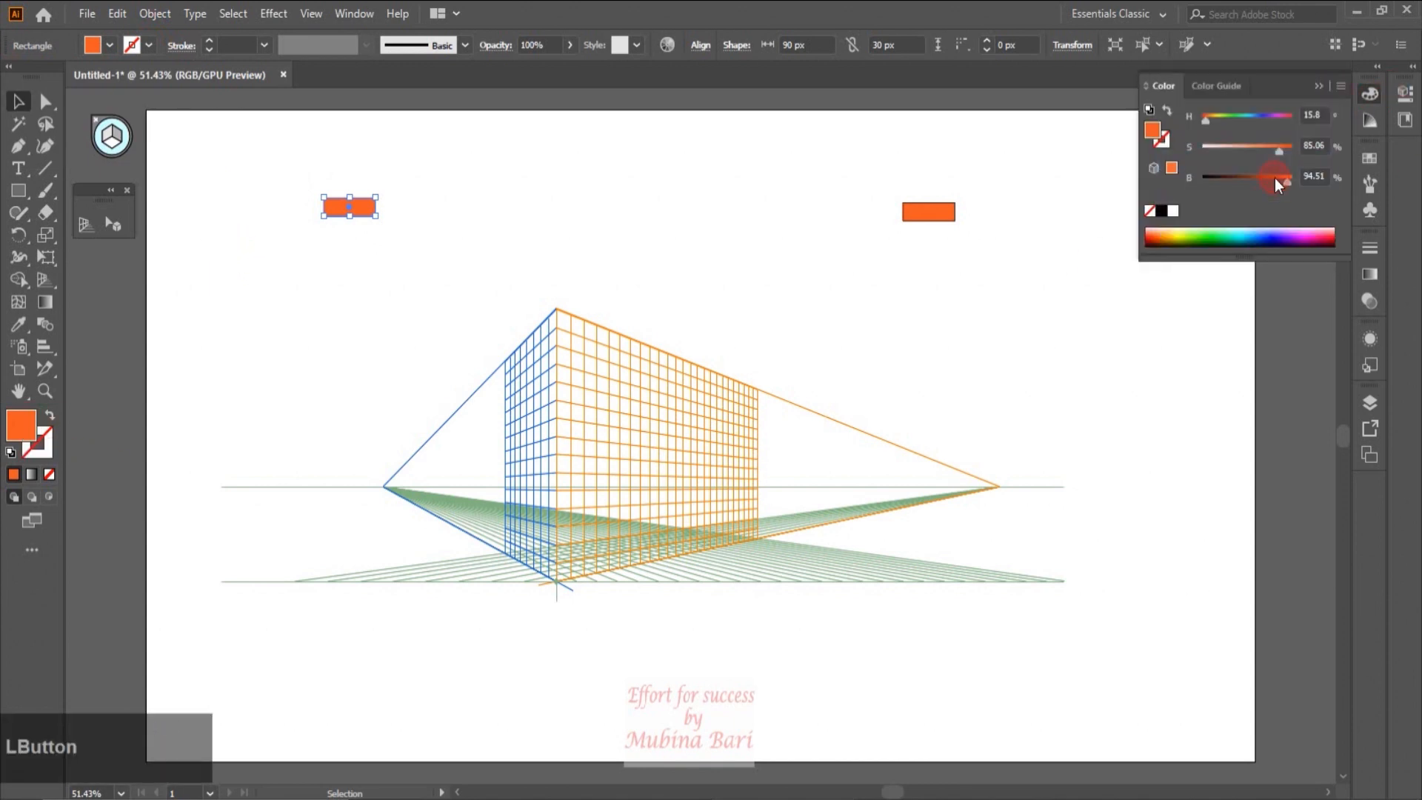
left_click_drag(1274, 179, 1262, 176)
Move the brick to the artboard's upper-left corner and duplicate it sideways with small gaps to form a row of ten bricks.
left_click_drag(334, 210, 283, 158)
key("alt")
left_click_drag(283, 159, 283, 159)
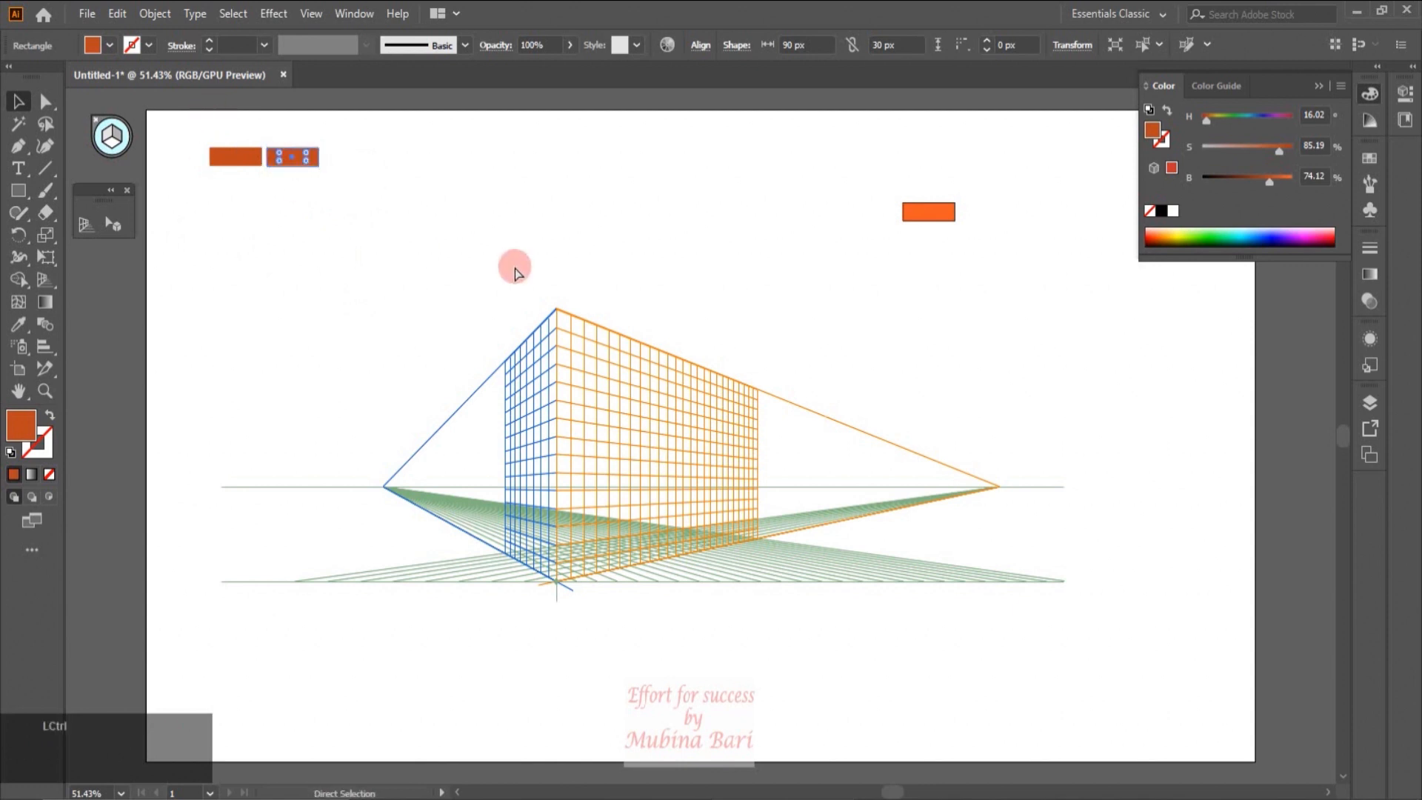
key("ctrl+d")
key("ctrl+d")
key("ctrl+d")
key("ctrl+d")
key("ctrl+d")
key("ctrl+d")
key("ctrl+d")
key("ctrl+d")
Copy the whole brick row just below the first, offset to the left by half a brick.
left_click_drag(197, 121, 797, 188)
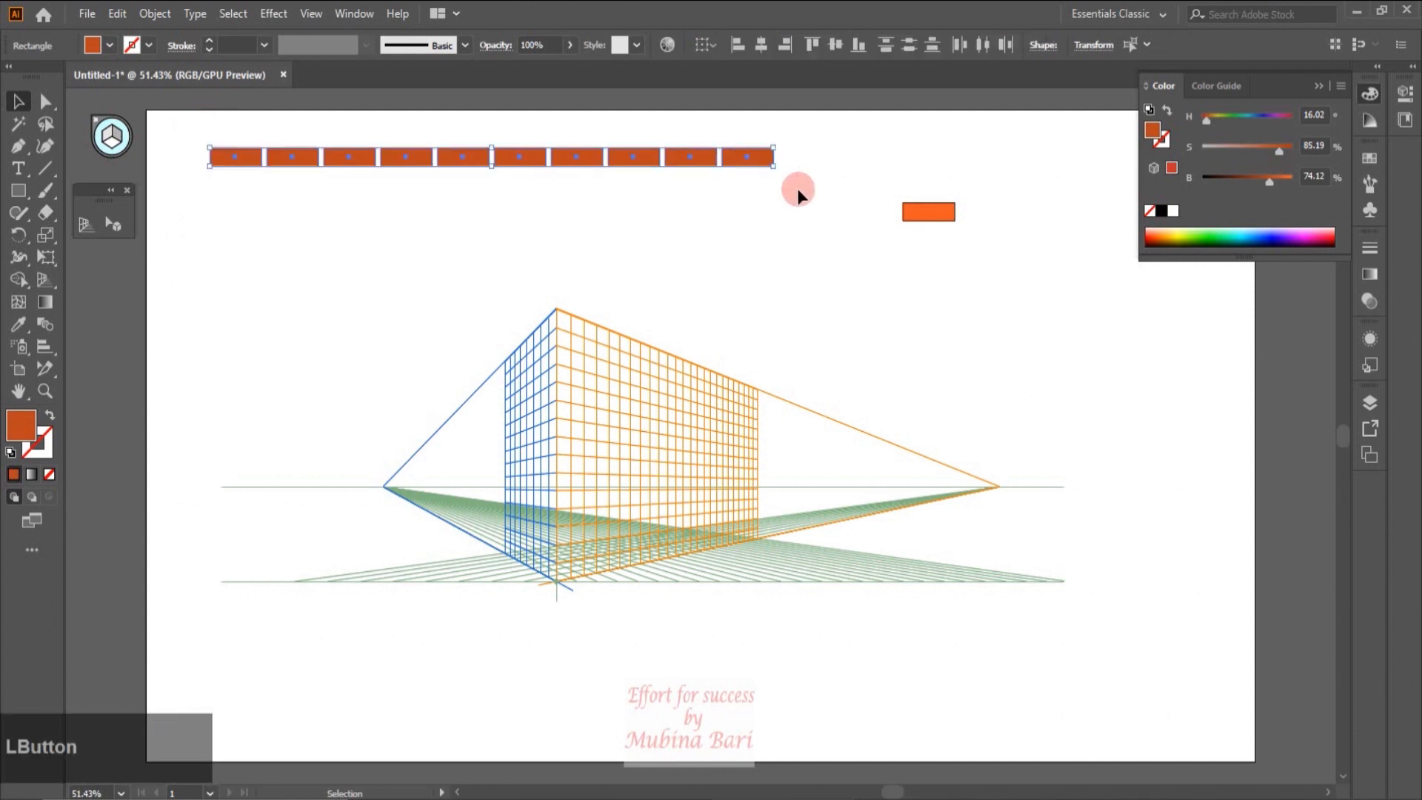
left_click_drag(637, 166, 615, 192)
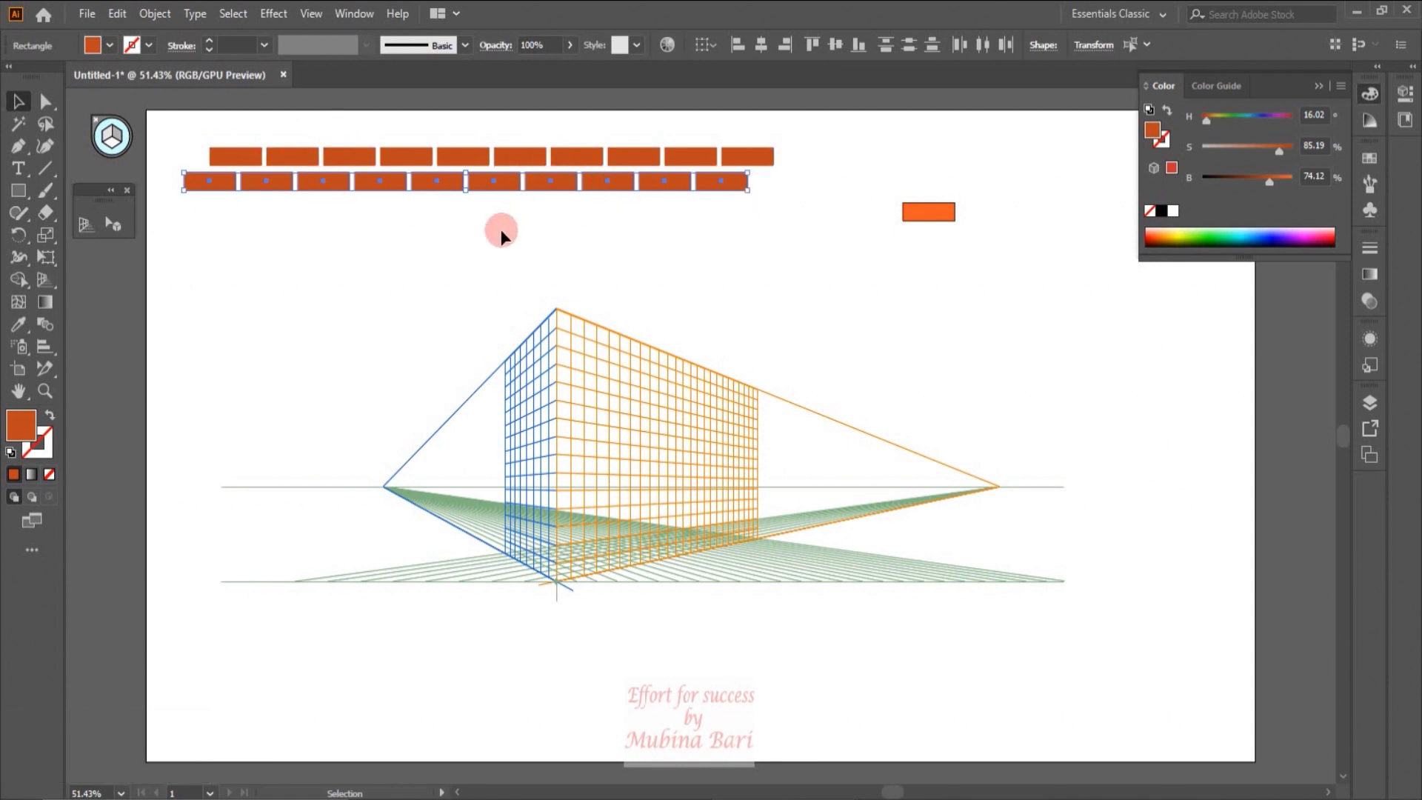
left_click(469, 222)
Shorten the last brick of the upper row to 45 px wide so it lines up with the lower row's end.
key("z")
left_click_drag(747, 131, 940, 400)
left_click(19, 102)
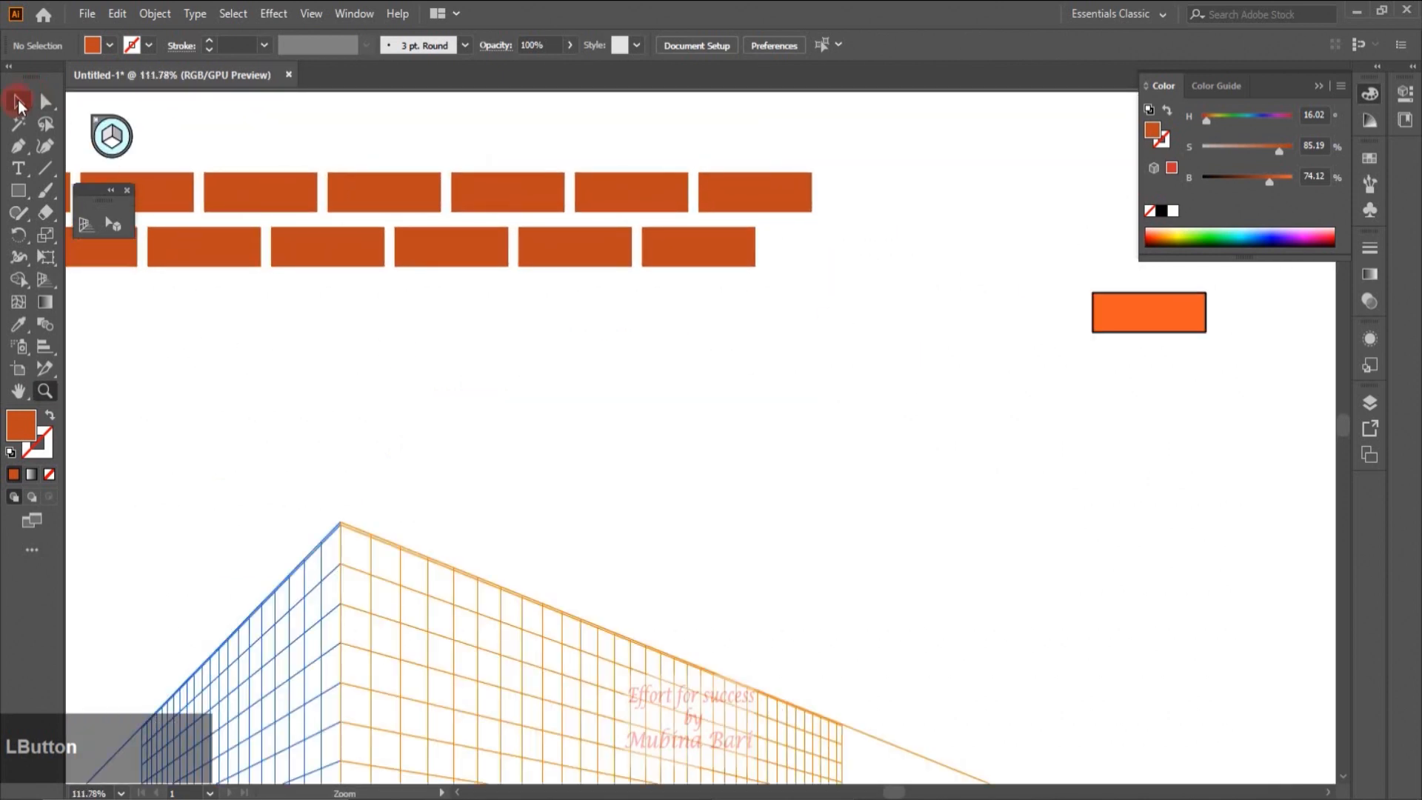
left_click(803, 209)
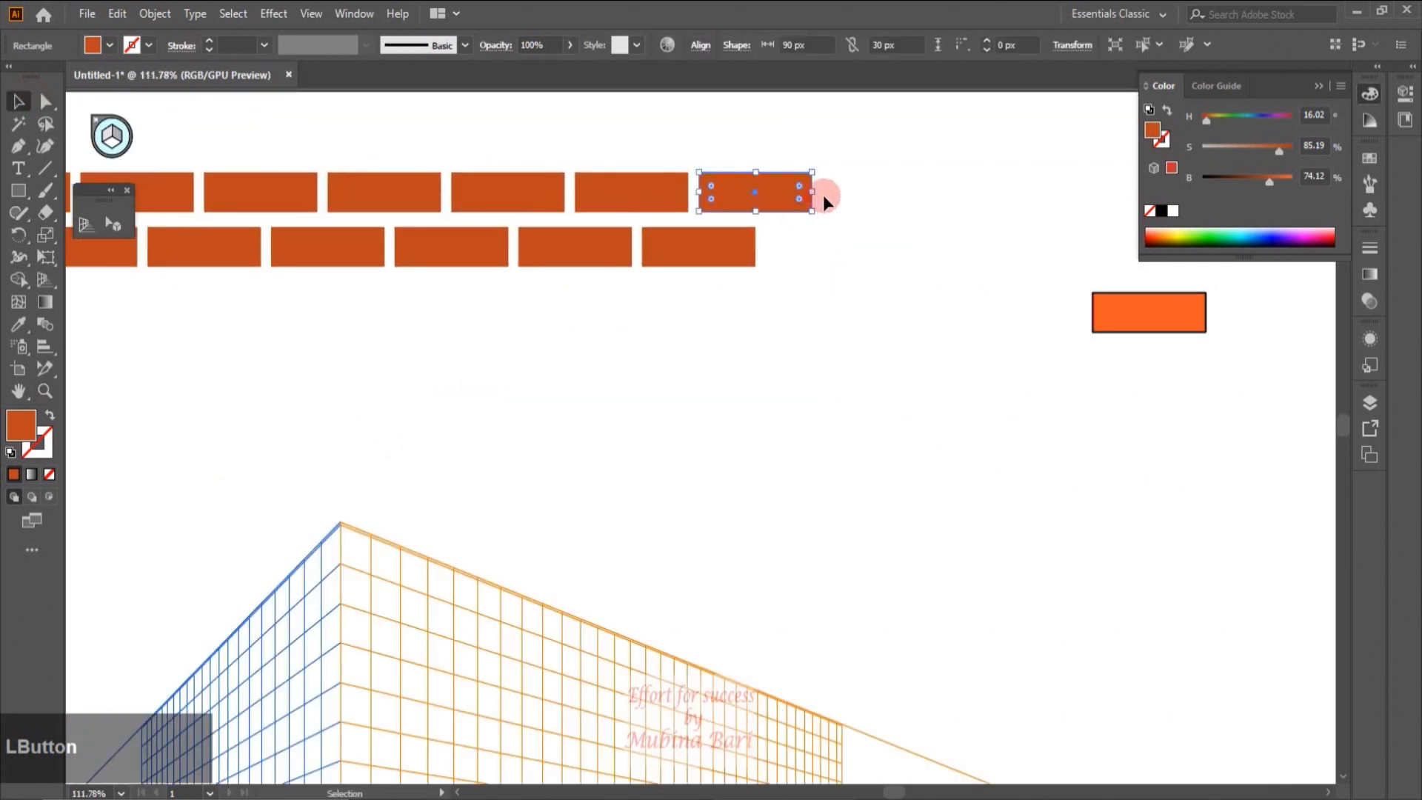
left_click_drag(816, 195, 758, 197)
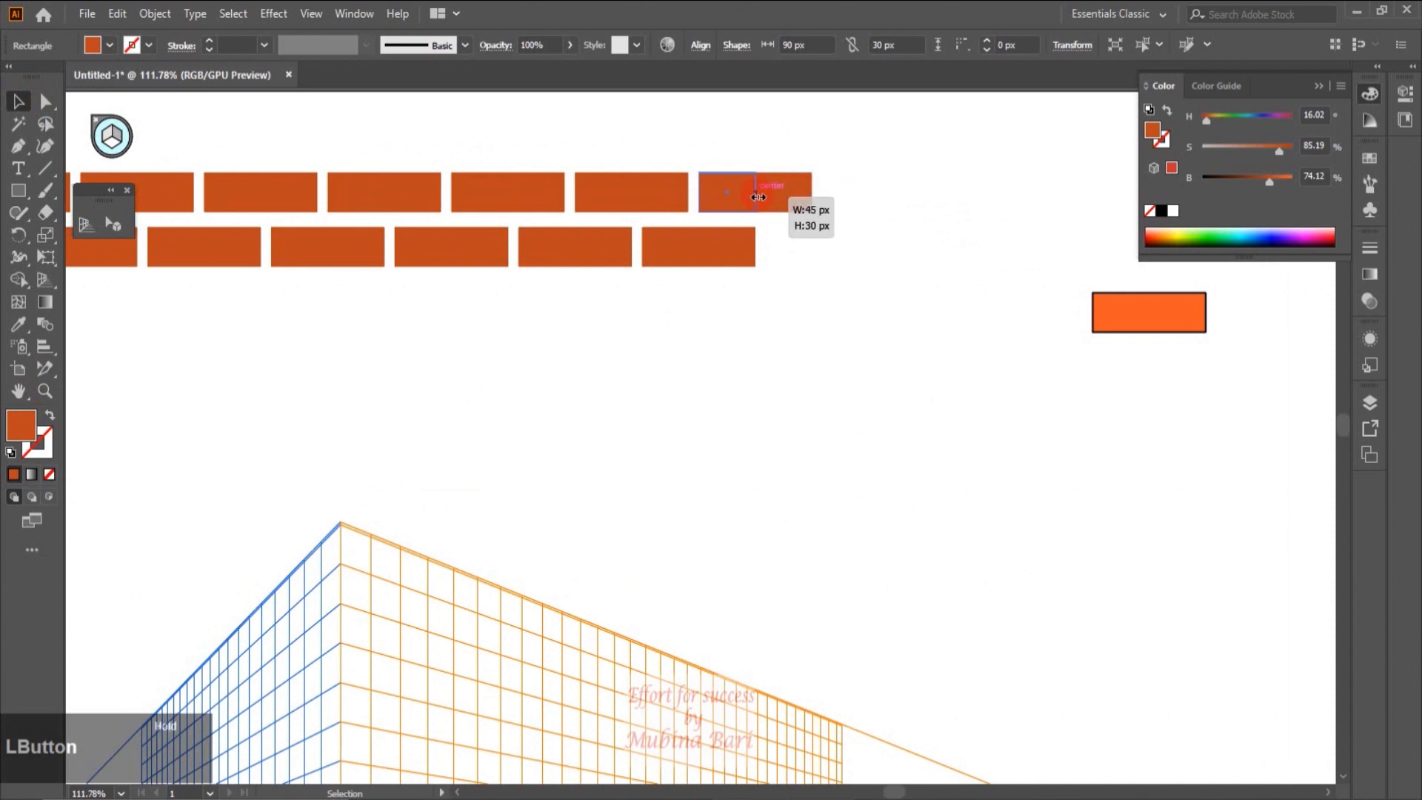
left_click_drag(757, 197, 756, 197)
Shorten the first brick of the lower row to 45 px wide so it lines up with the upper row's start.
key("space")
left_click_drag(149, 251, 607, 260)
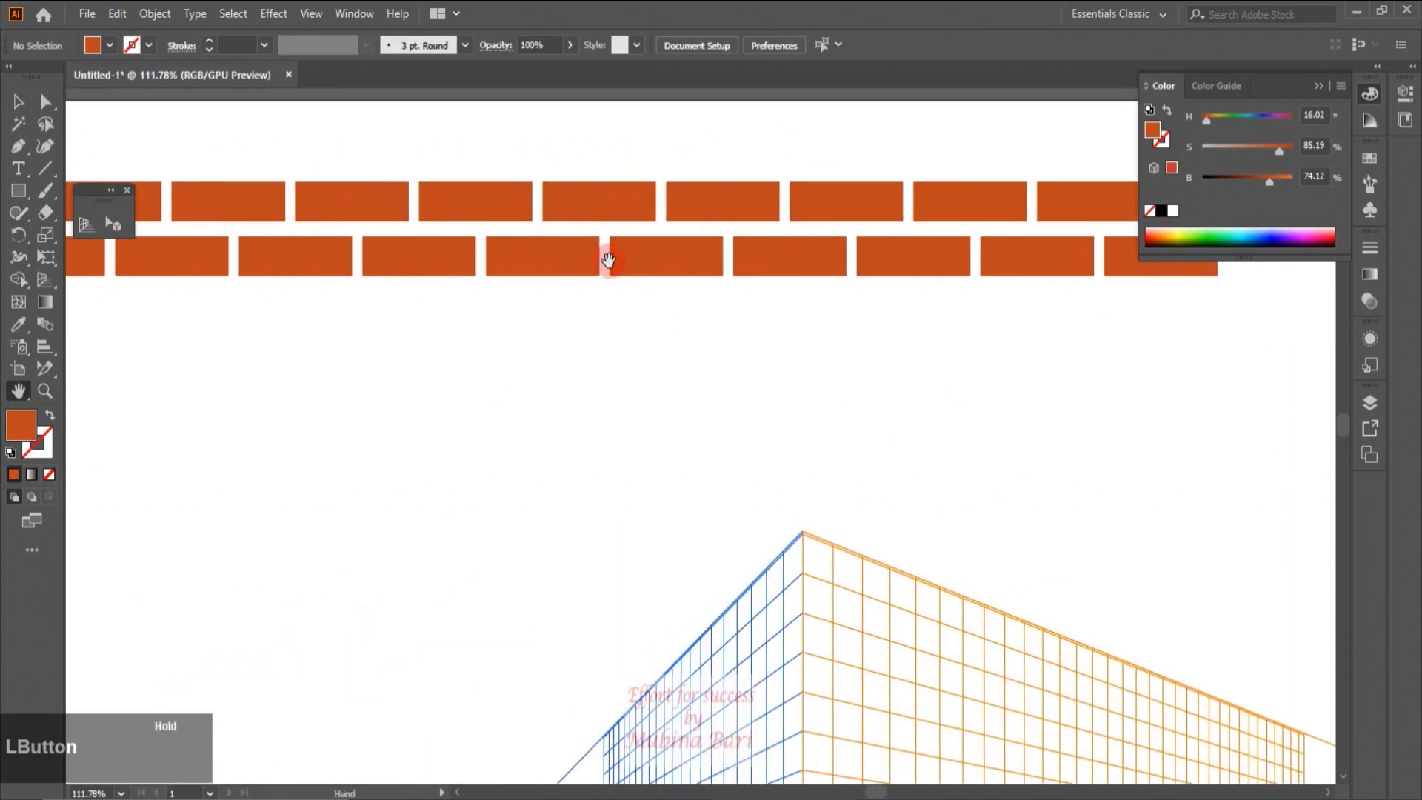
left_click_drag(315, 255, 600, 292)
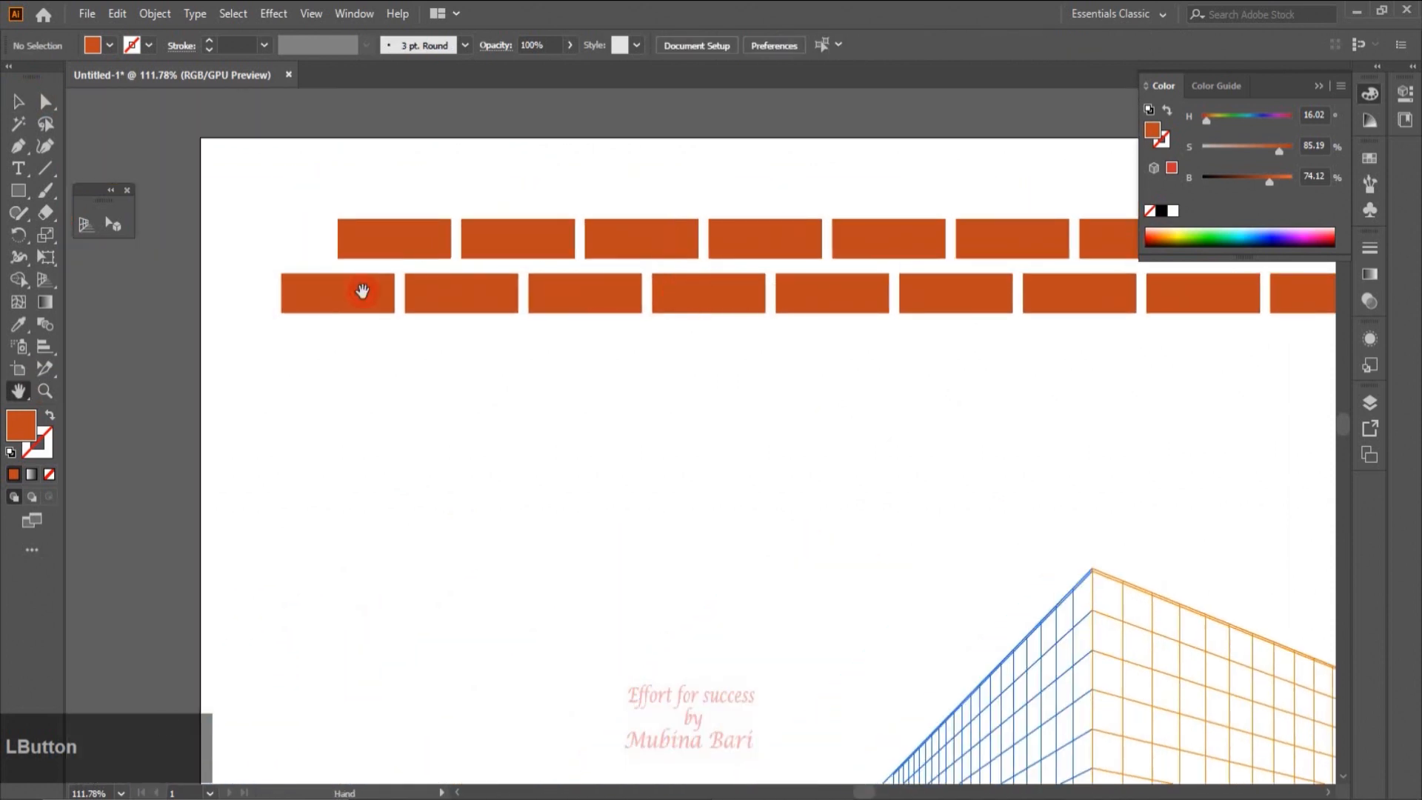
left_click(17, 102)
left_click(290, 300)
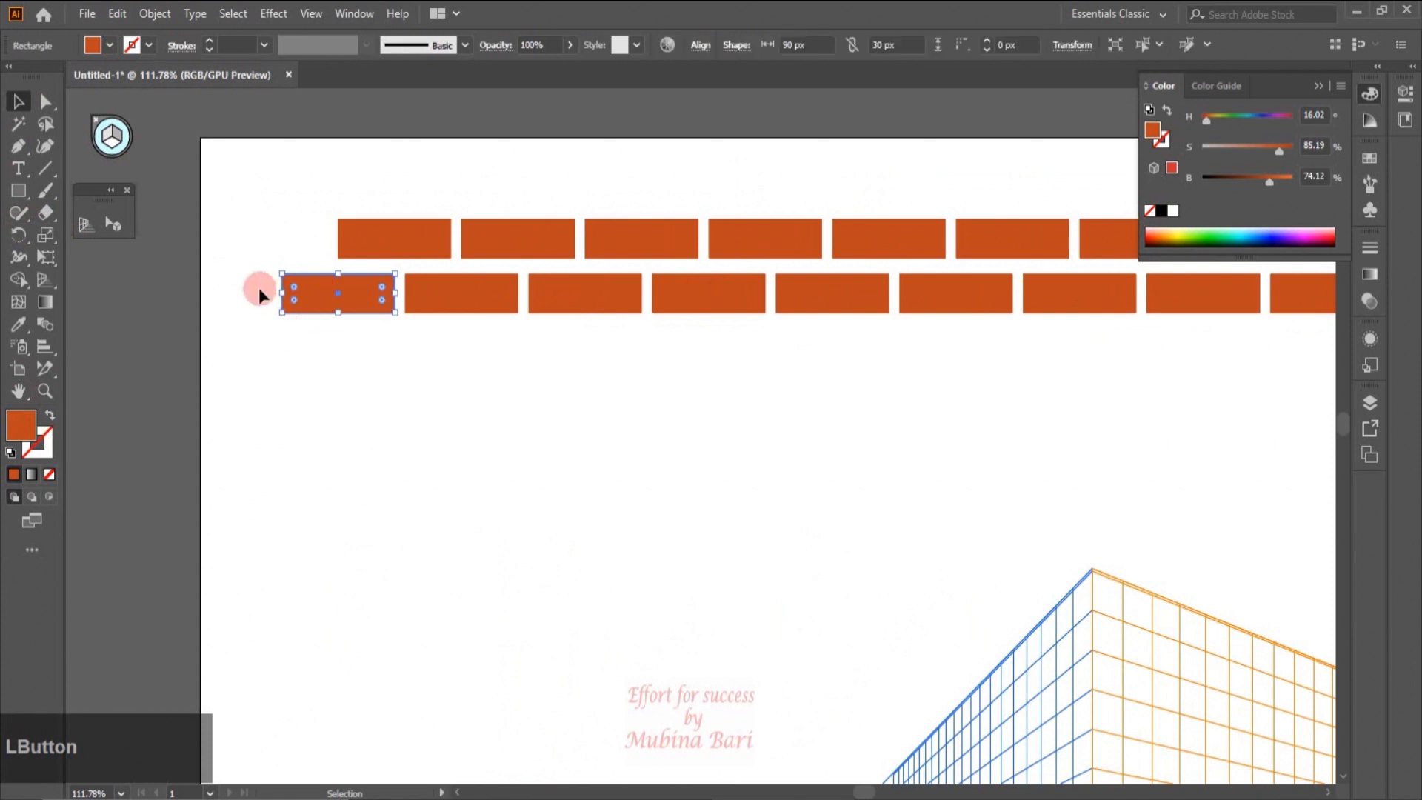
left_click_drag(280, 293, 343, 291)
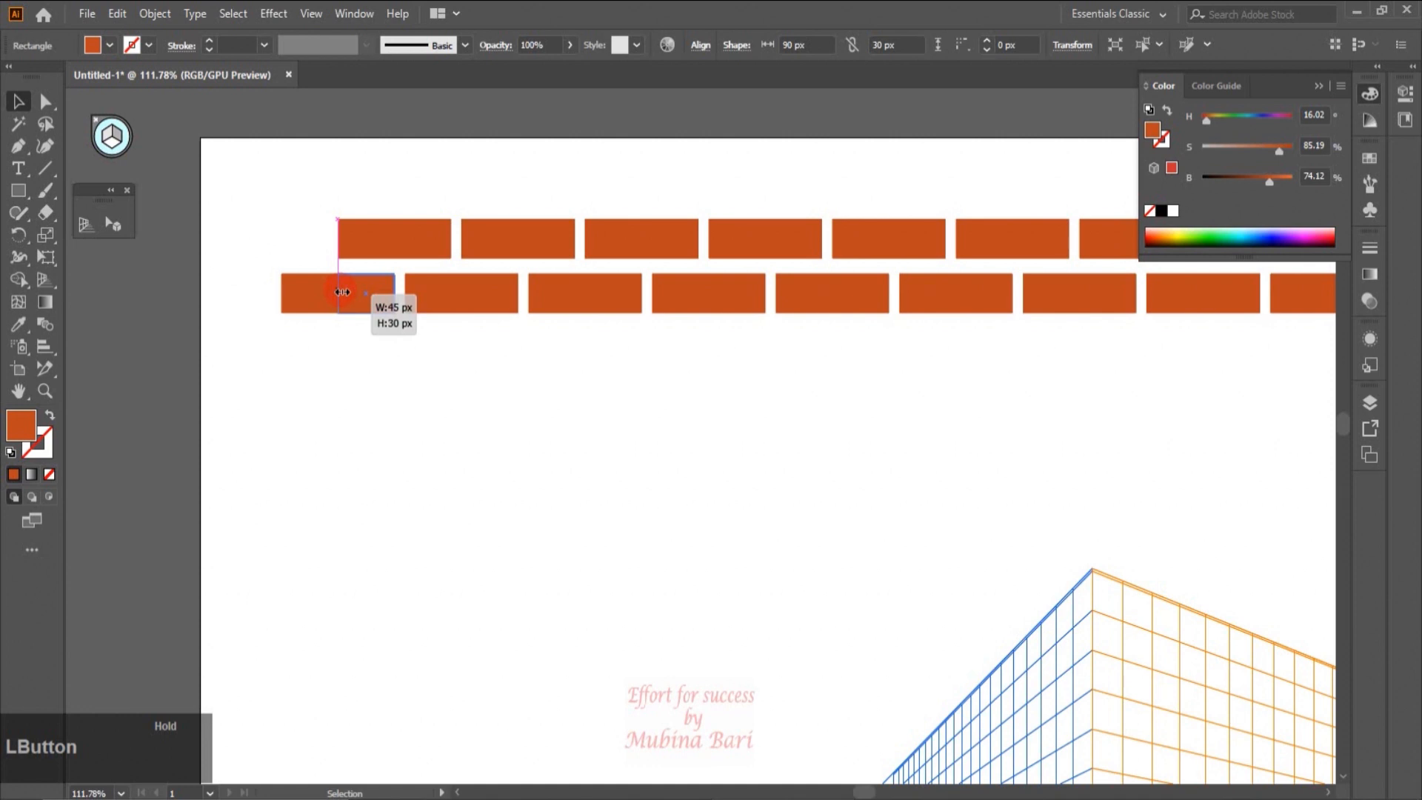
left_click_drag(342, 291, 342, 292)
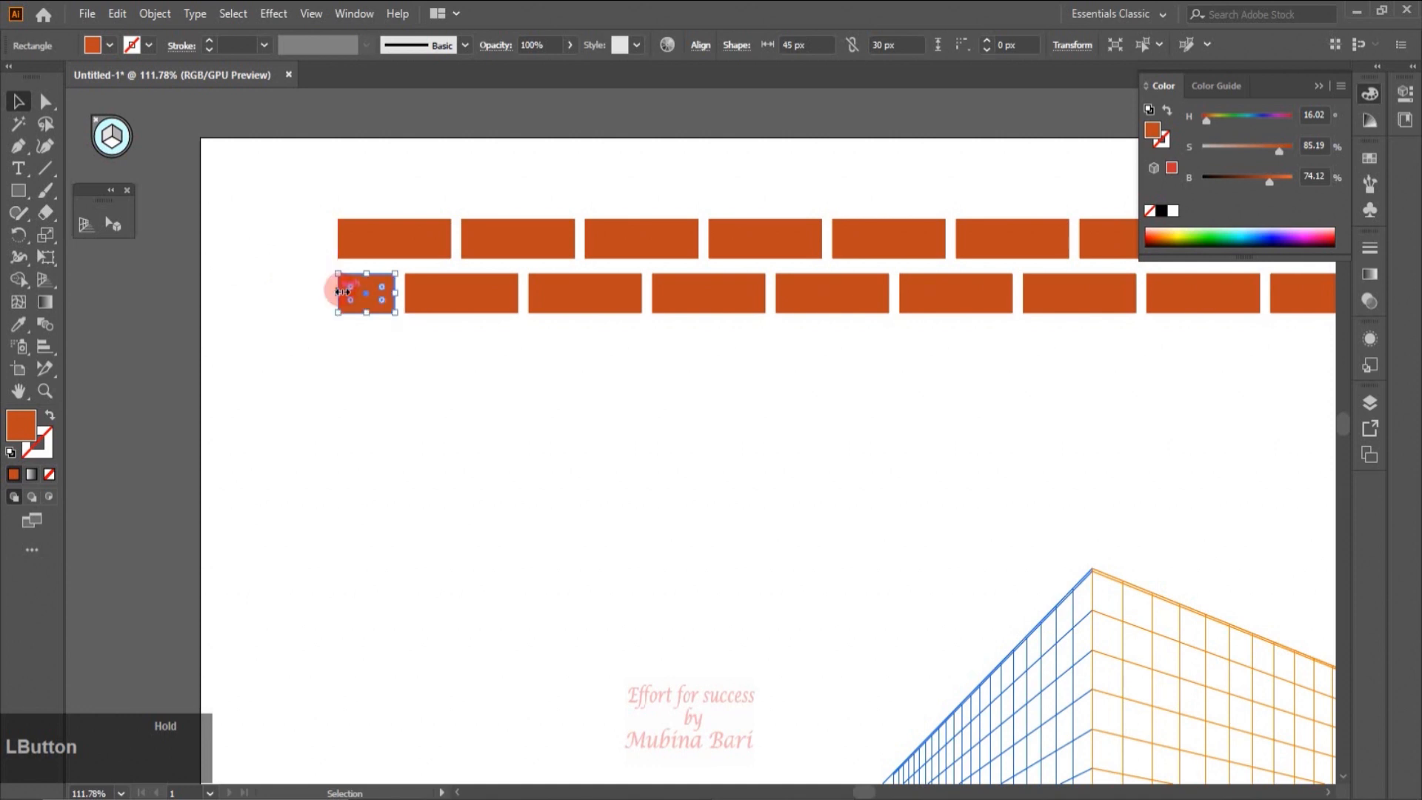
left_click(397, 444)
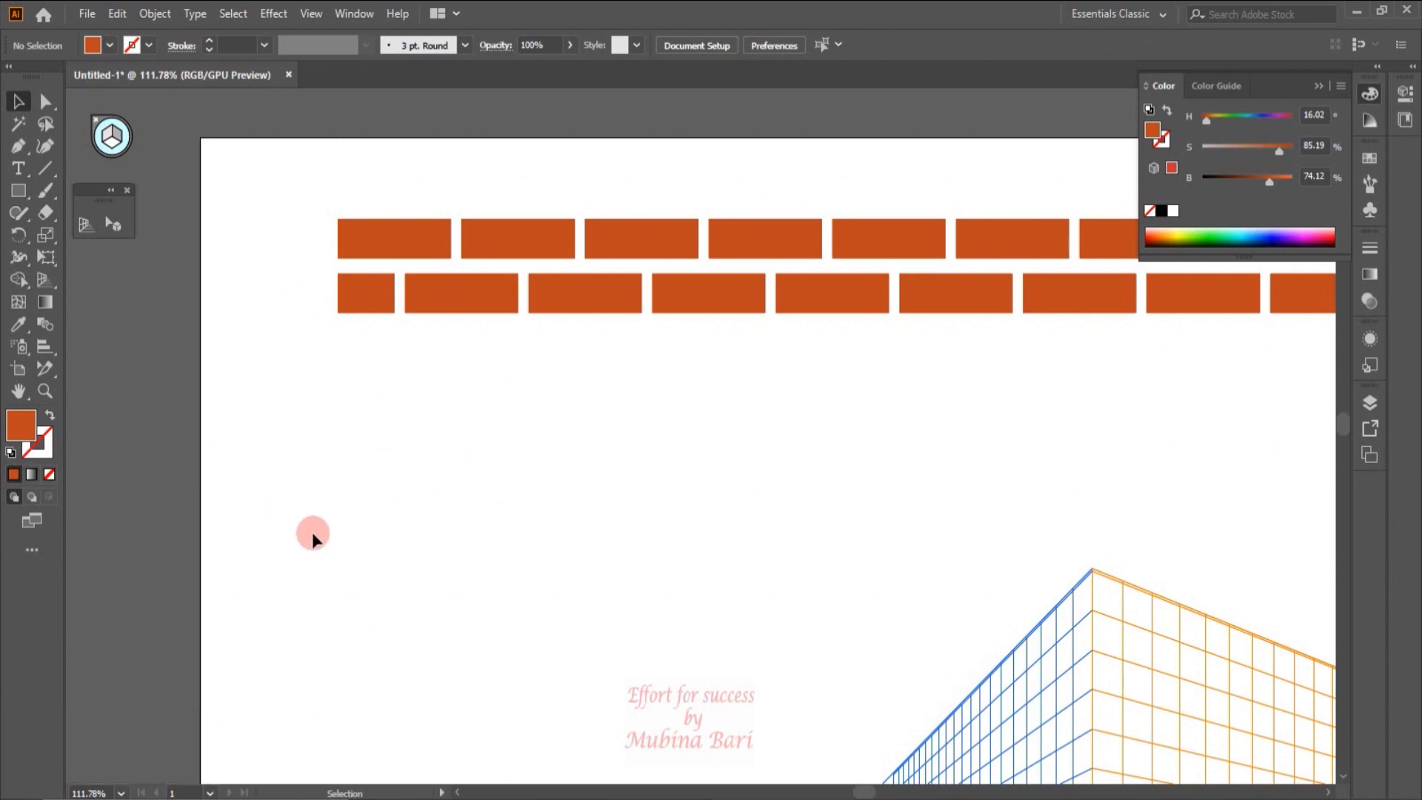
Copy the two brick rows directly below themselves and repeat the copy until the wall has eighteen rows.
left_click(120, 793)
left_click(135, 774)
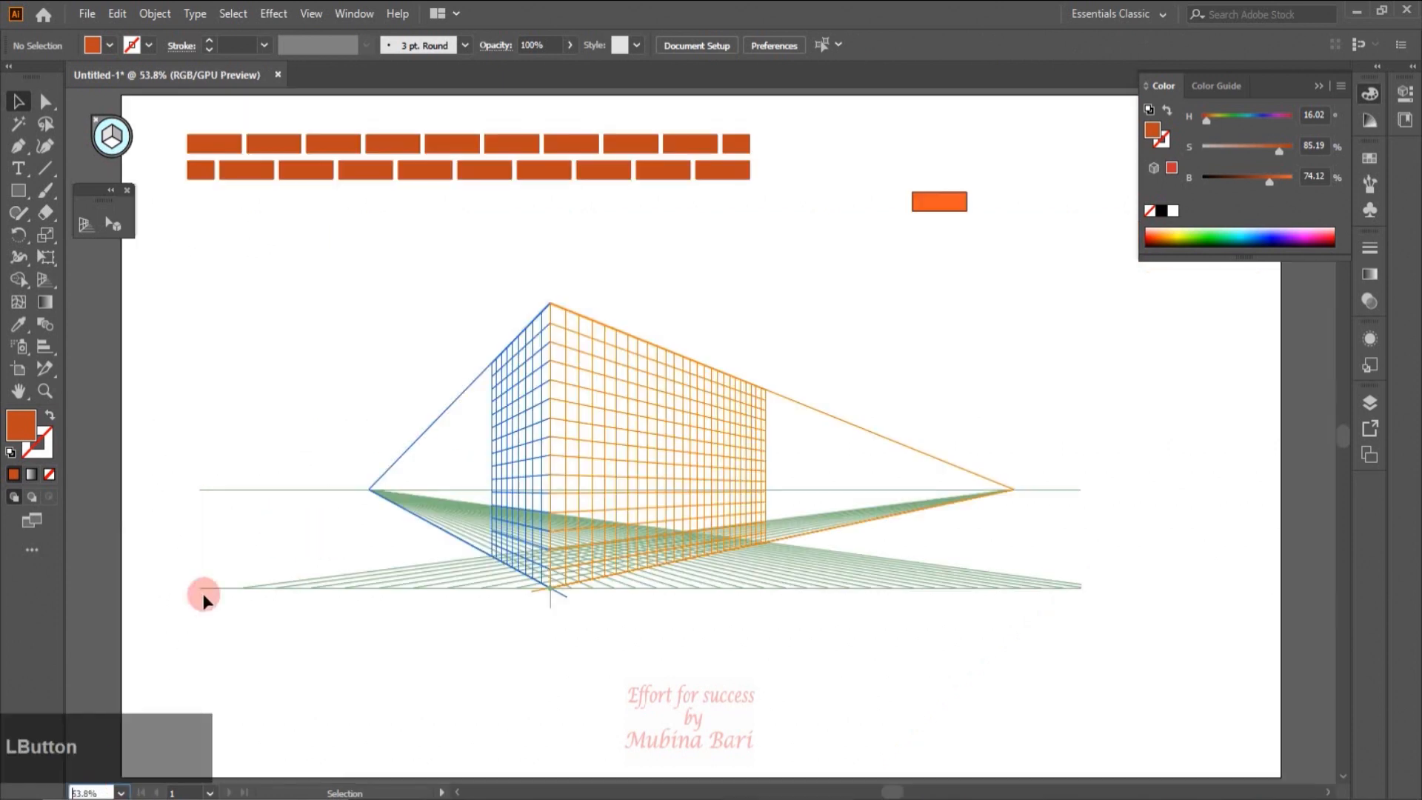
left_click_drag(150, 146, 749, 201)
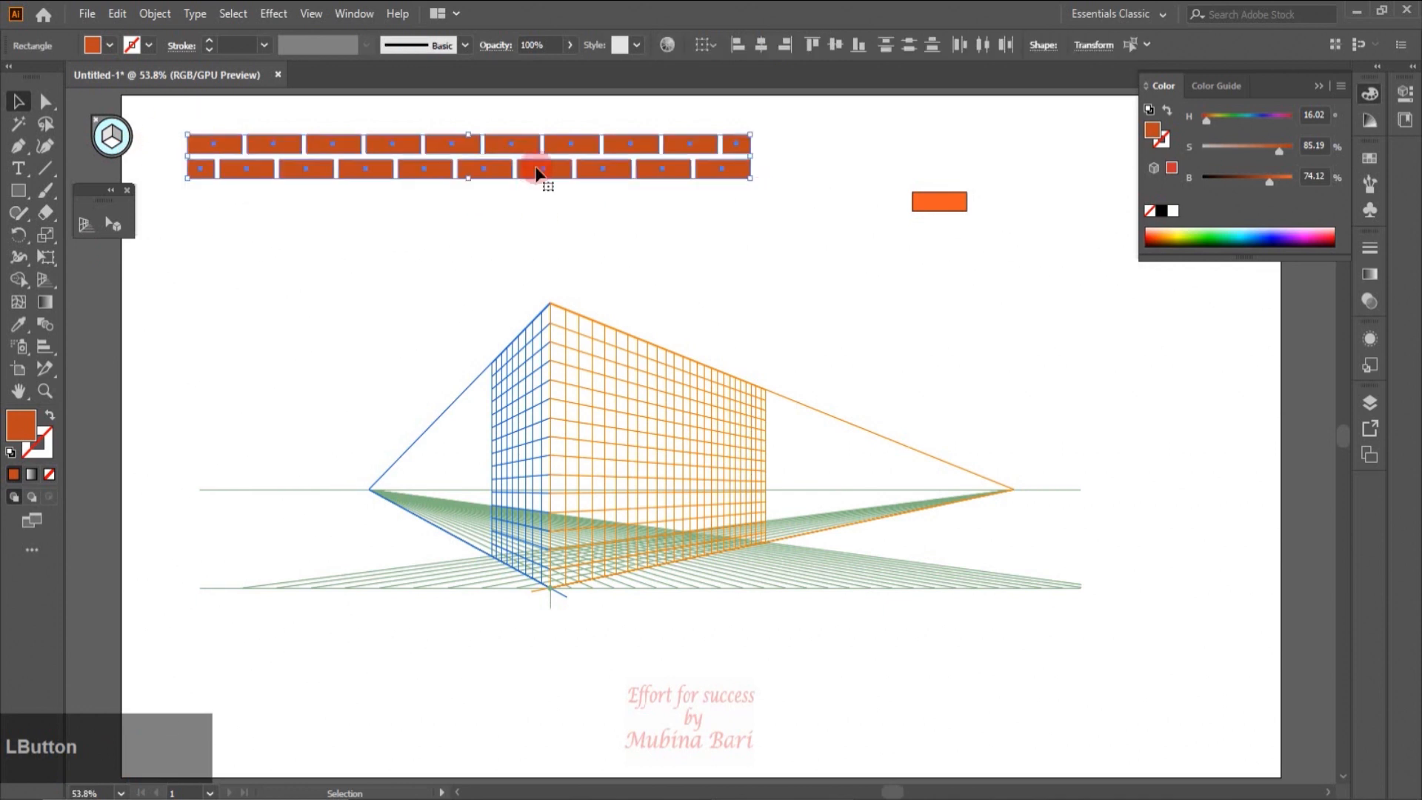
left_click_drag(536, 173, 543, 221)
key("shift+alt")
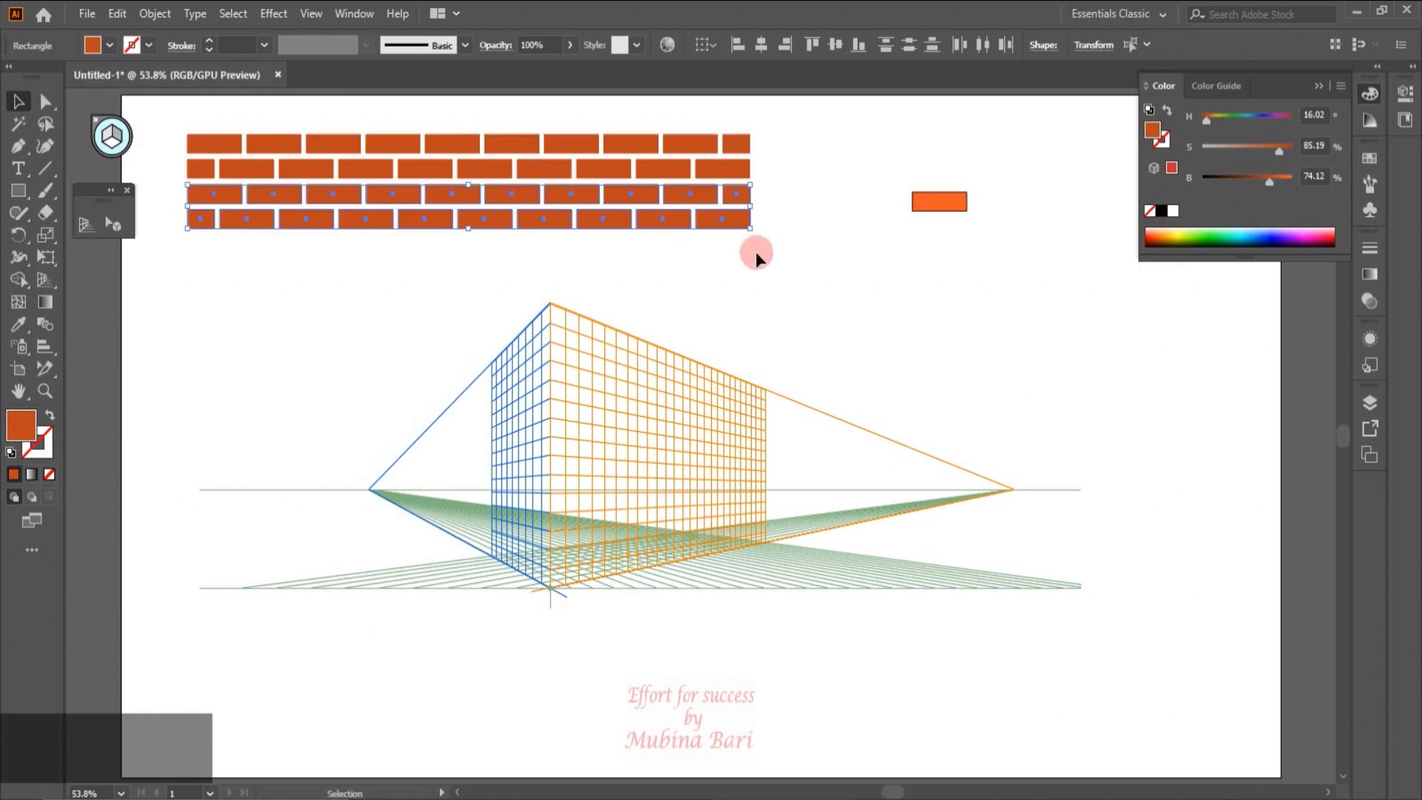
key("ctrl")
key("ctrl+d")
key("ctrl+d")
key("ctrl+d")
key("ctrl+d")
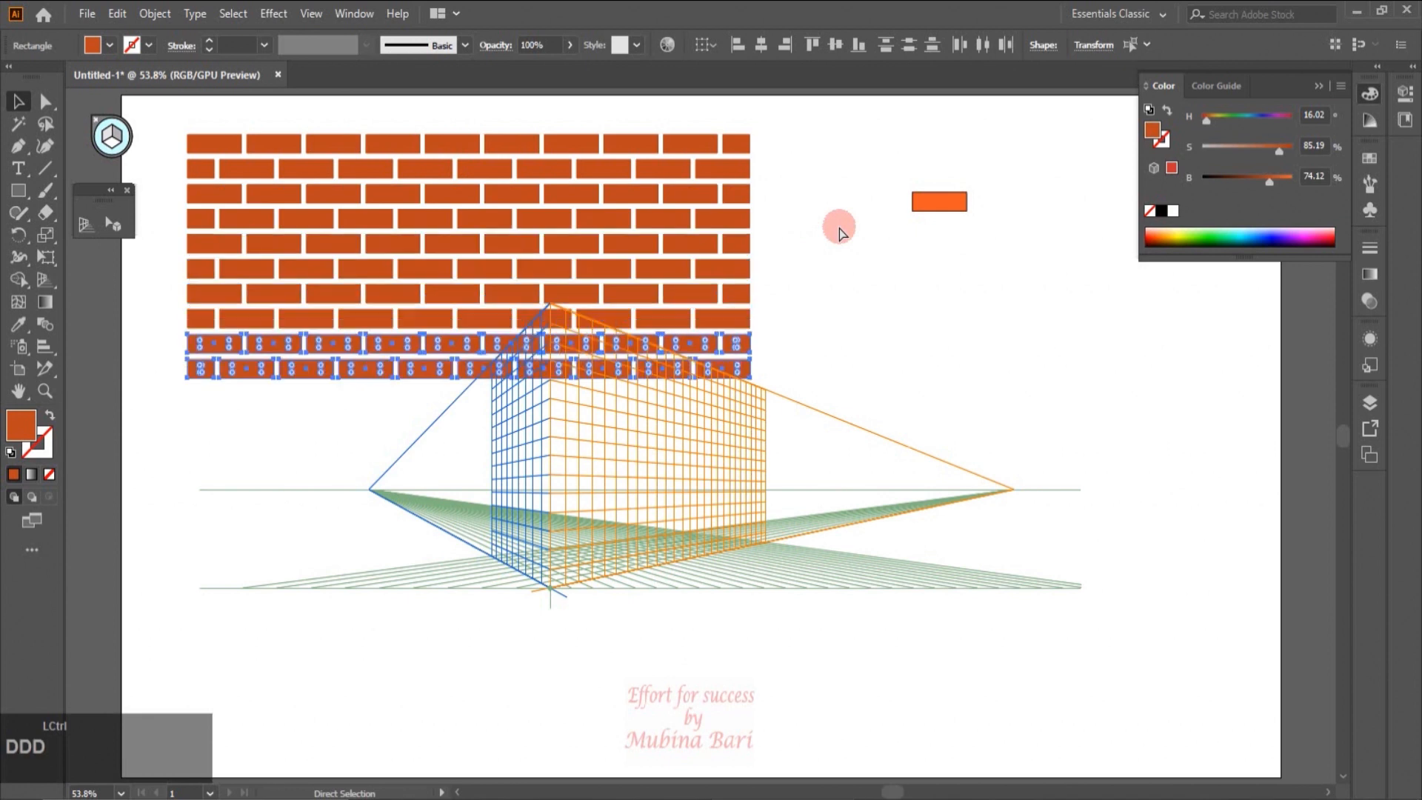
key("ctrl+d")
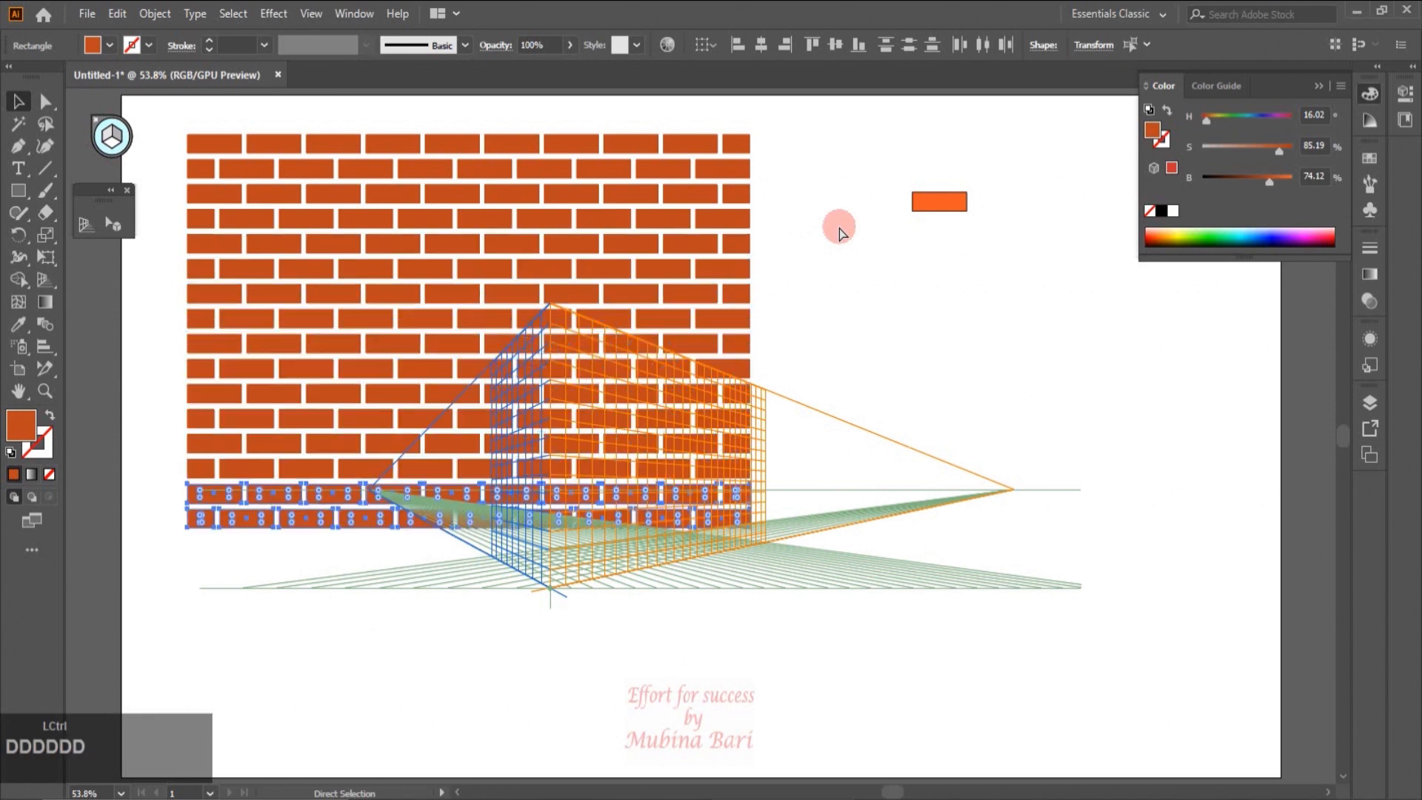
key("ctrl+d")
Group all the bricks, scale the group down to about 564 x 425 px, and move it closer to the artboard's upper-left corner.
left_click_drag(166, 114, 788, 590)
right_click(457, 328)
left_click(501, 448)
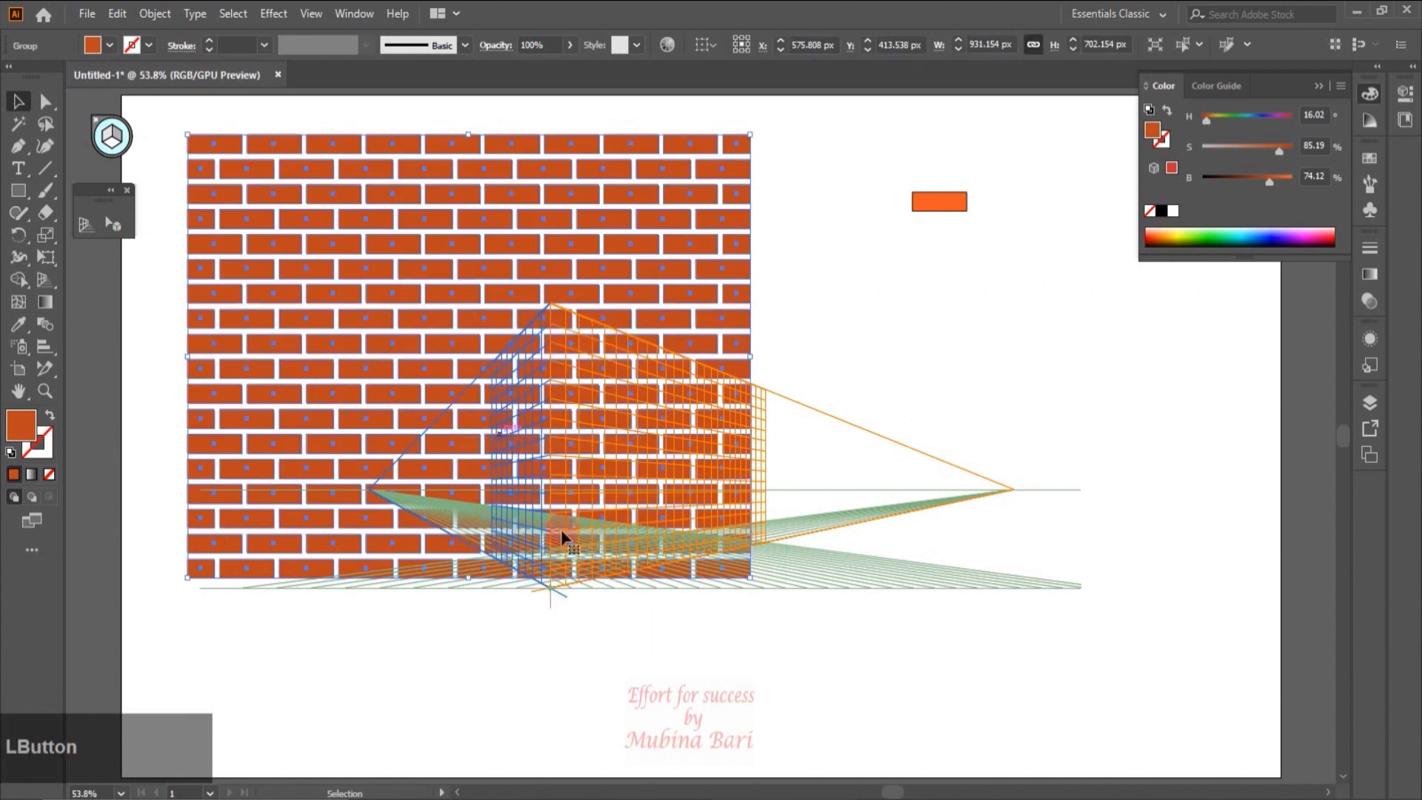
left_click_drag(749, 580, 617, 403)
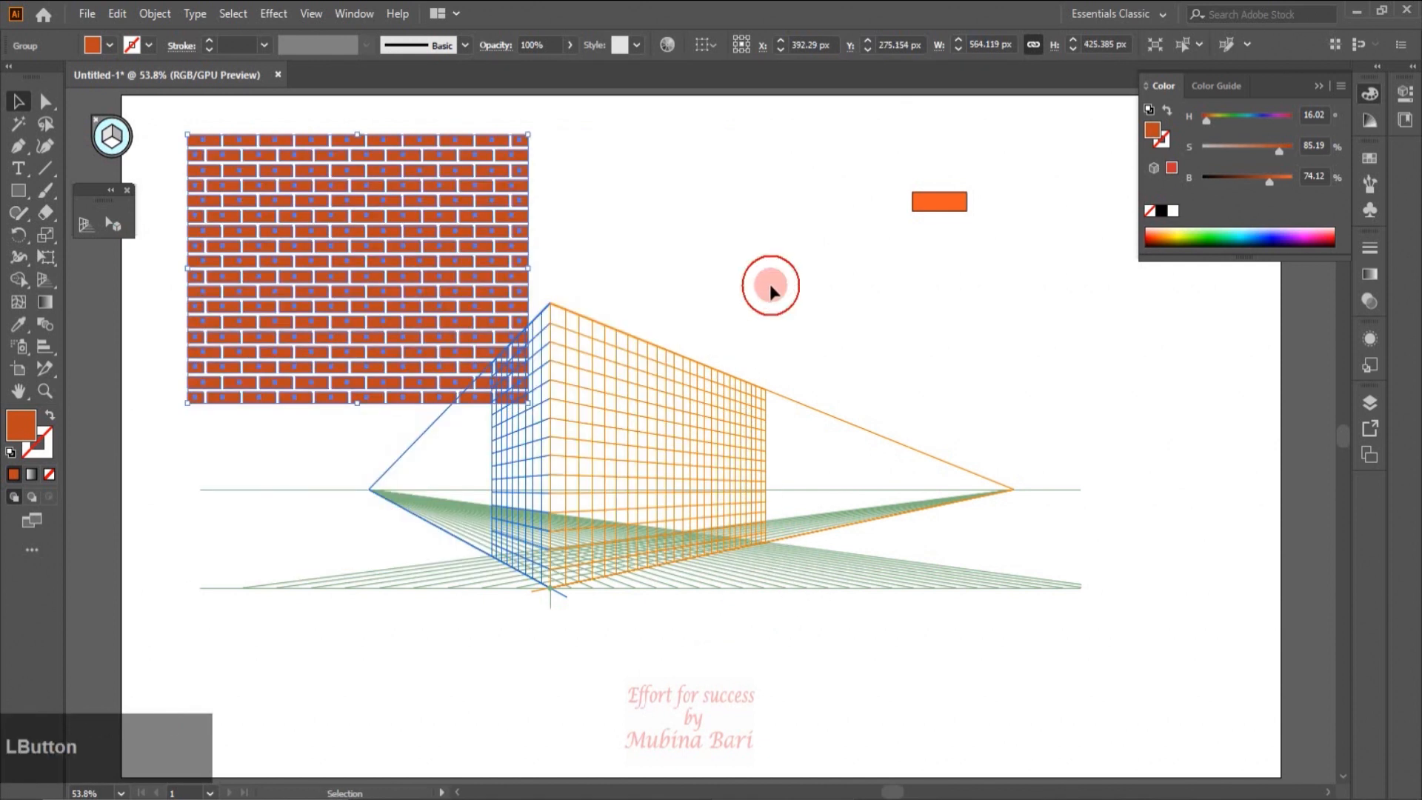
left_click_drag(331, 248, 311, 220)
Remove the spare orange rectangle's stroke and lighten its fill to about 52% saturation and 100% brightness.
left_click_drag(927, 205, 807, 212)
left_click_drag(1249, 145, 1256, 145)
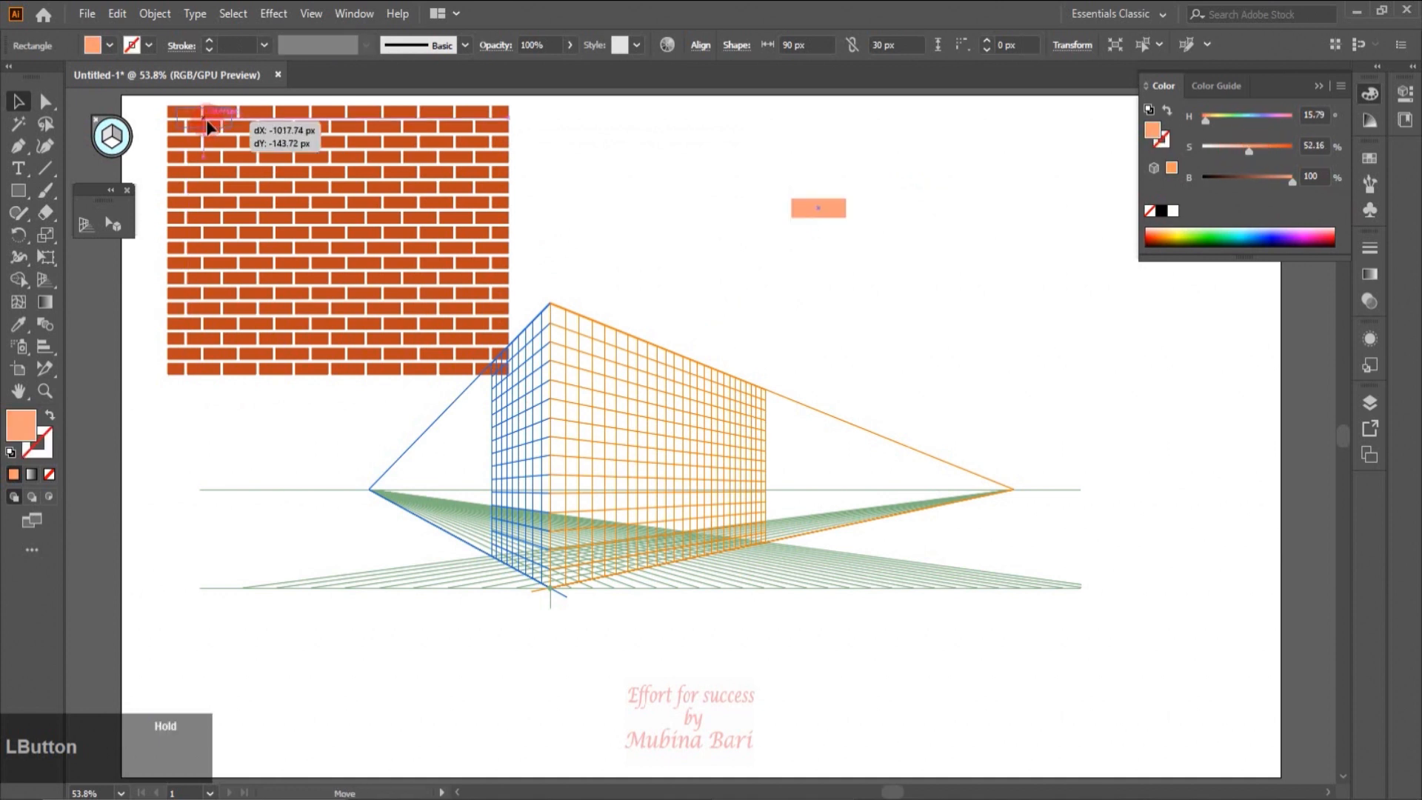
Move and stretch the light orange rectangle over the brick wall, and send it behind the bricks as mortar.
mouse_move(208, 123)
left_mouse_down()
mouse_move(508, 324)
mouse_move(508, 374)
left_mouse_up()
scroll(386, 330, "up", 3)
right_click(385, 335)
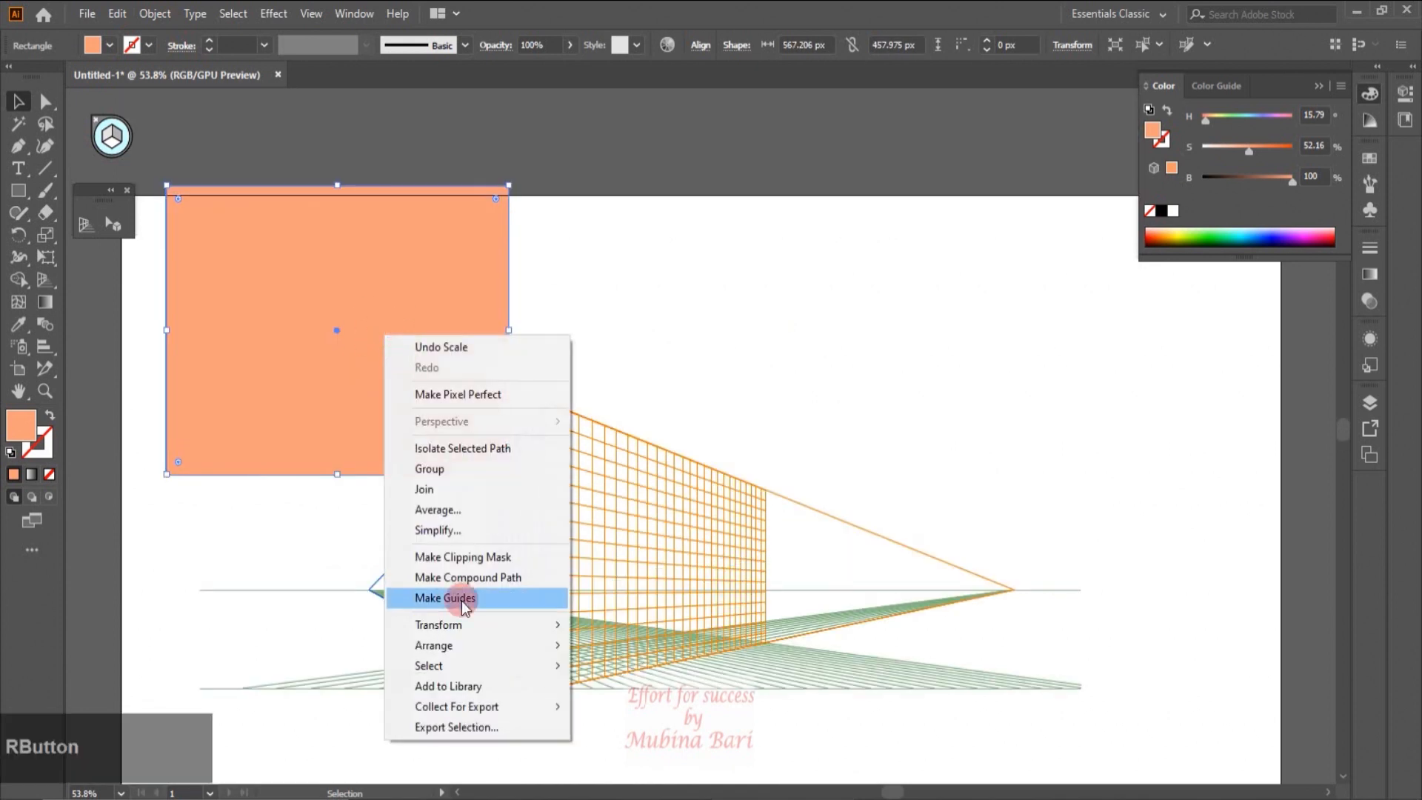
left_click(921, 705)
Trim the wall and its background to sixteen rows, about 564 x 377 px, and place a copy on the right.
left_click(166, 209)
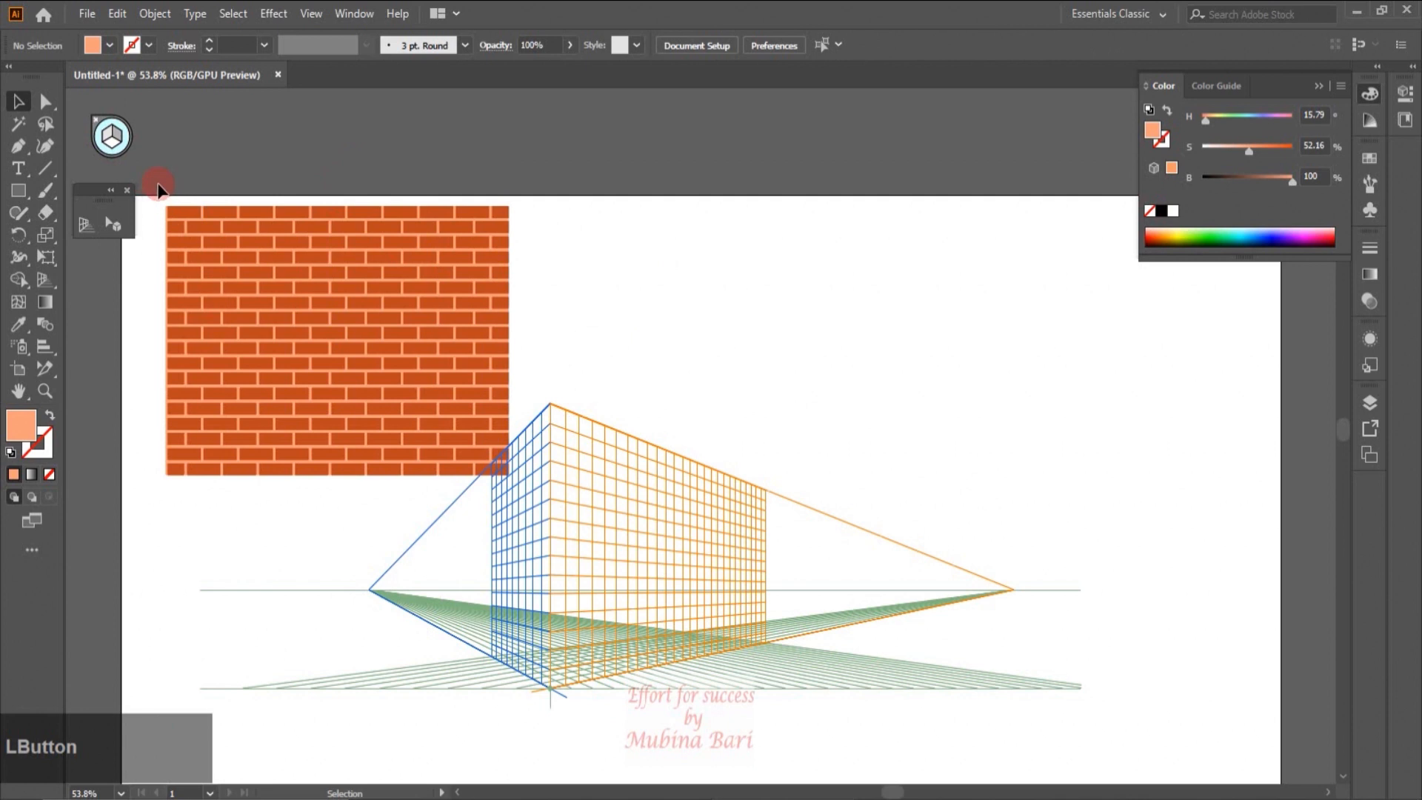
left_click(147, 183)
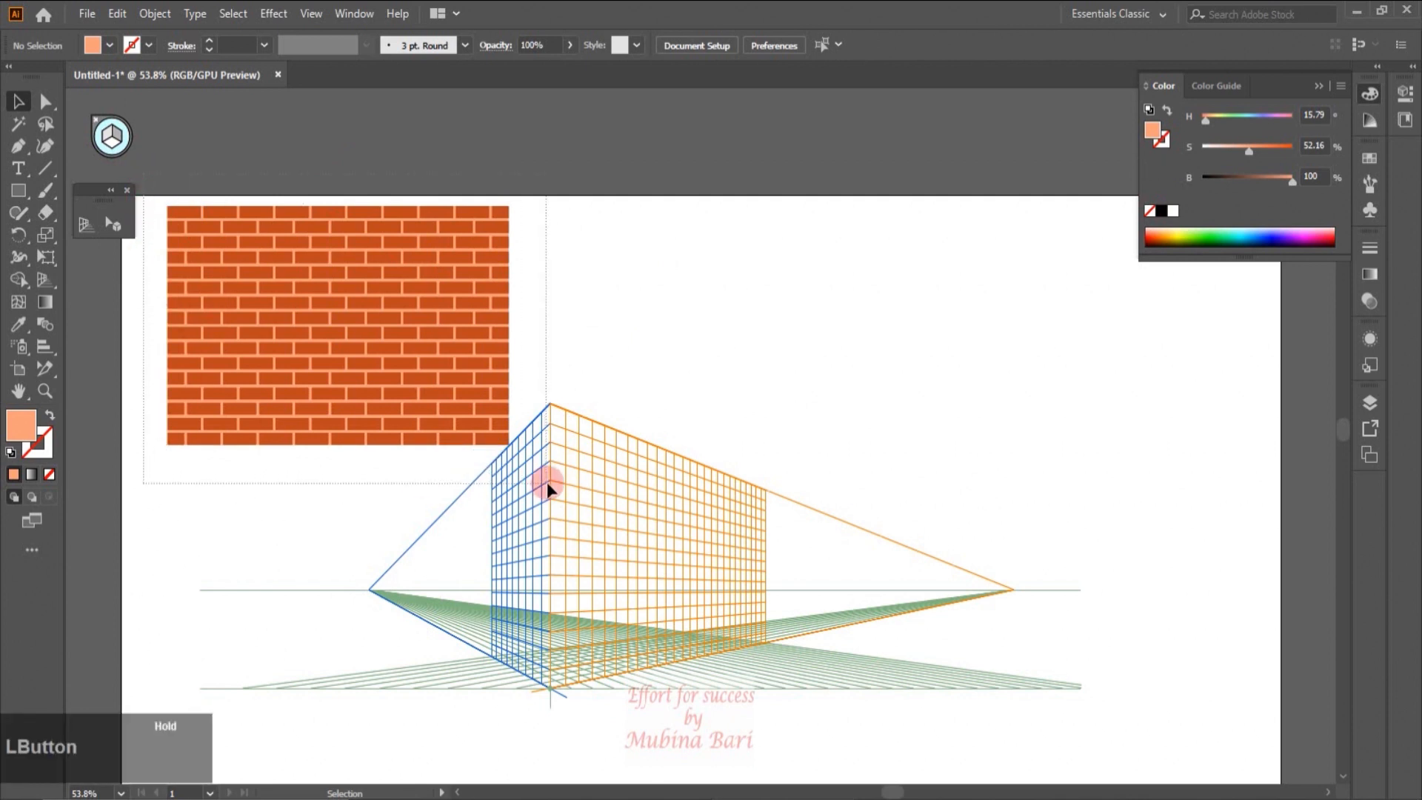
left_click(390, 363)
left_click_drag(371, 351, 1033, 344)
Narrow the first wall's mortar rectangle from its outer side to about 390 px and delete the bricks lying outside it.
left_click(171, 442)
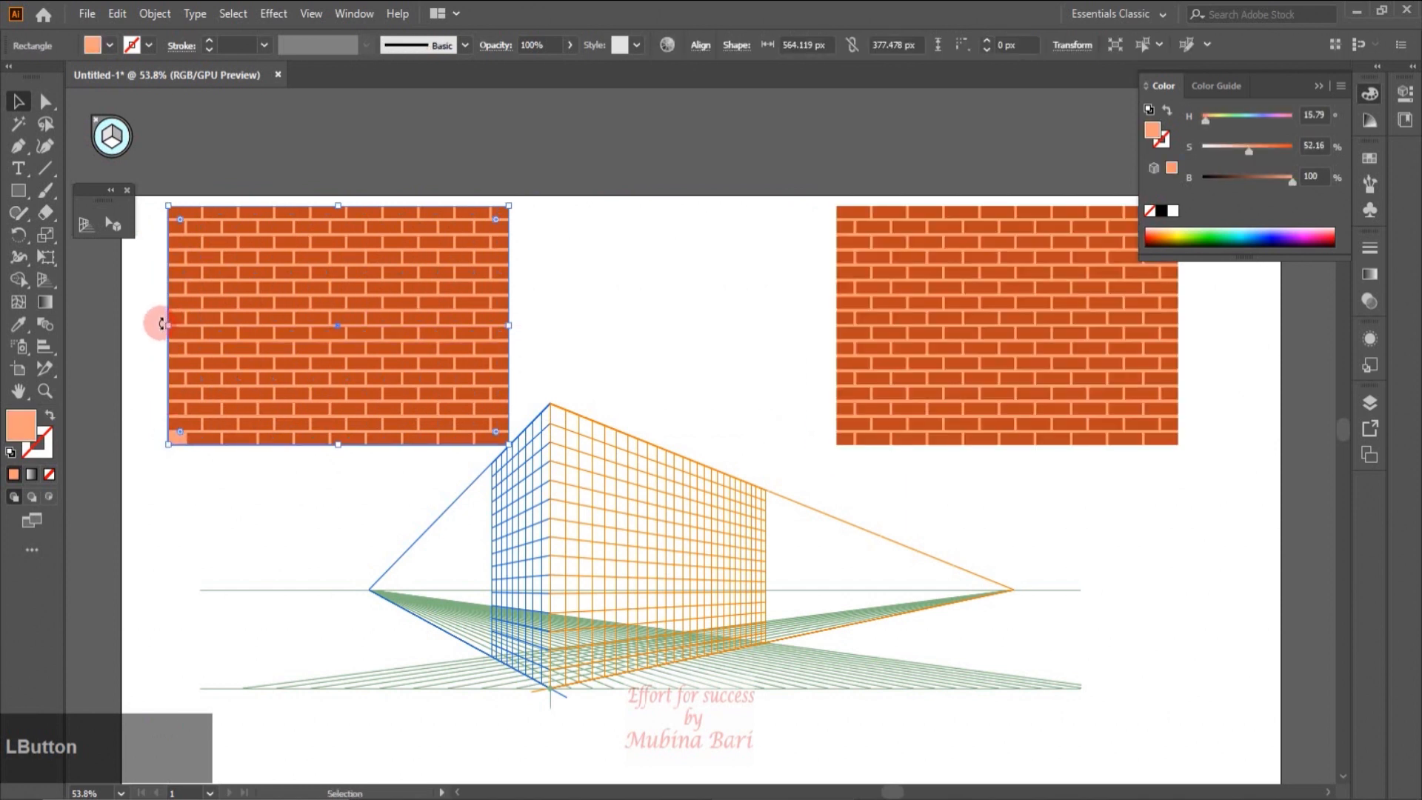
left_click_drag(162, 324, 276, 339)
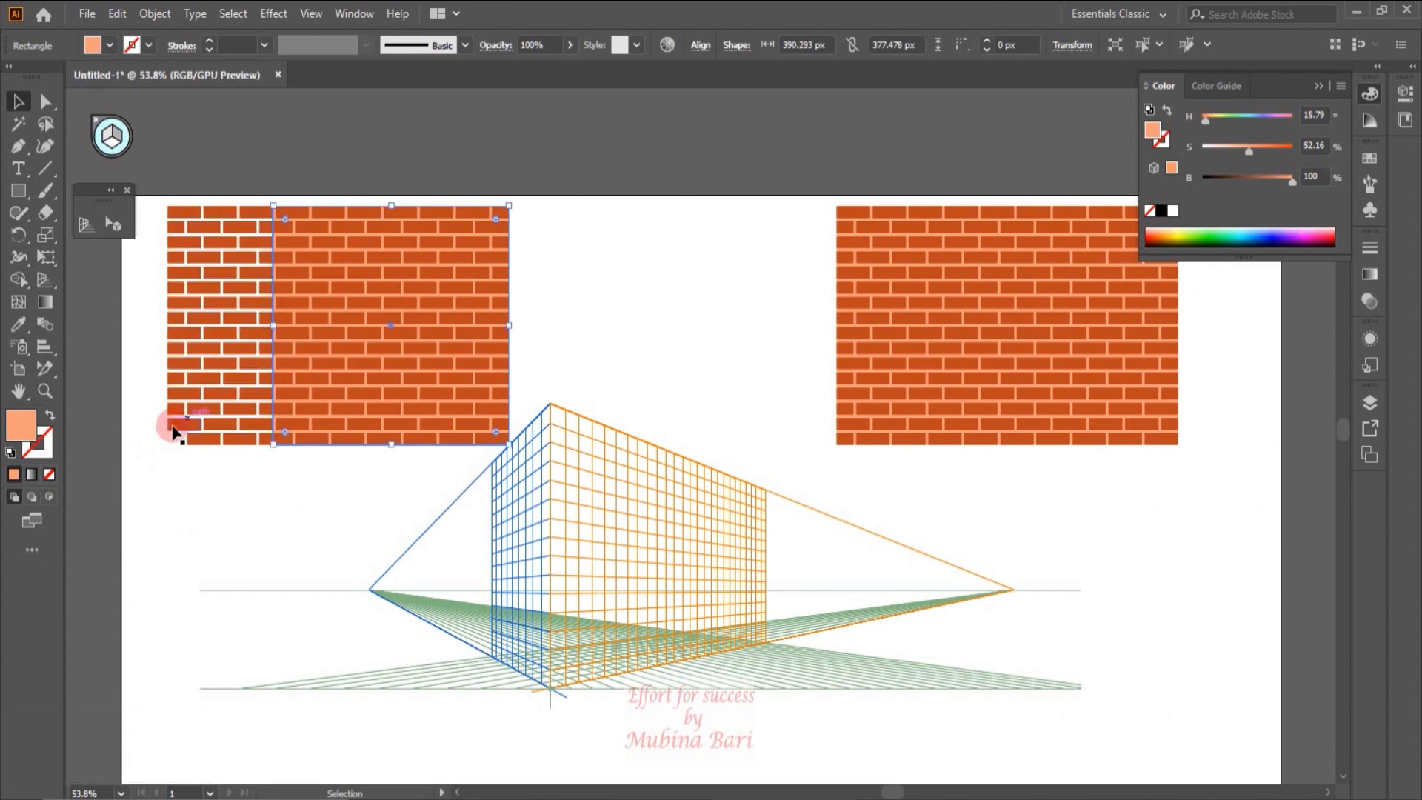
left_click_drag(151, 195, 208, 234)
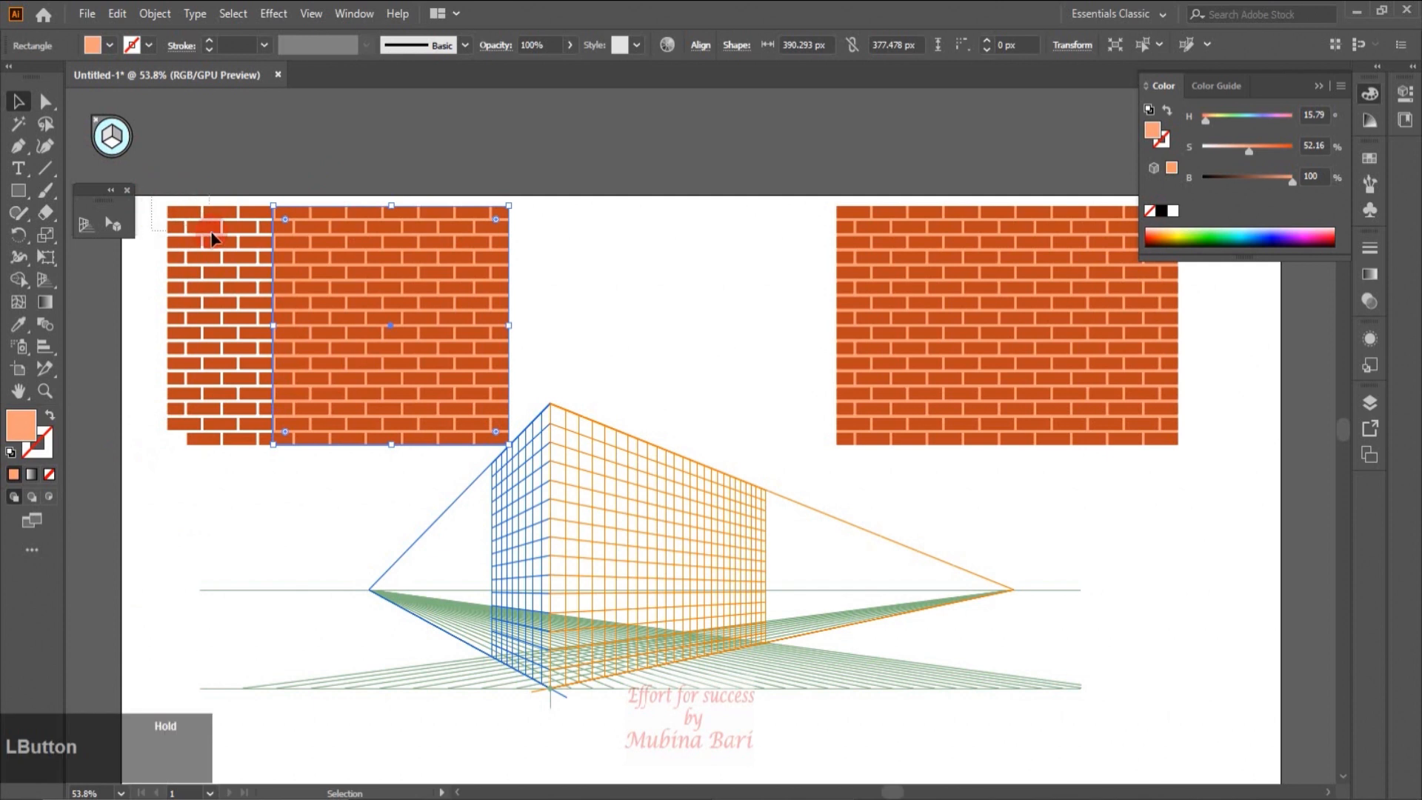
left_click_drag(250, 280, 250, 374)
left_click_drag(240, 452, 241, 452)
key("Delete")
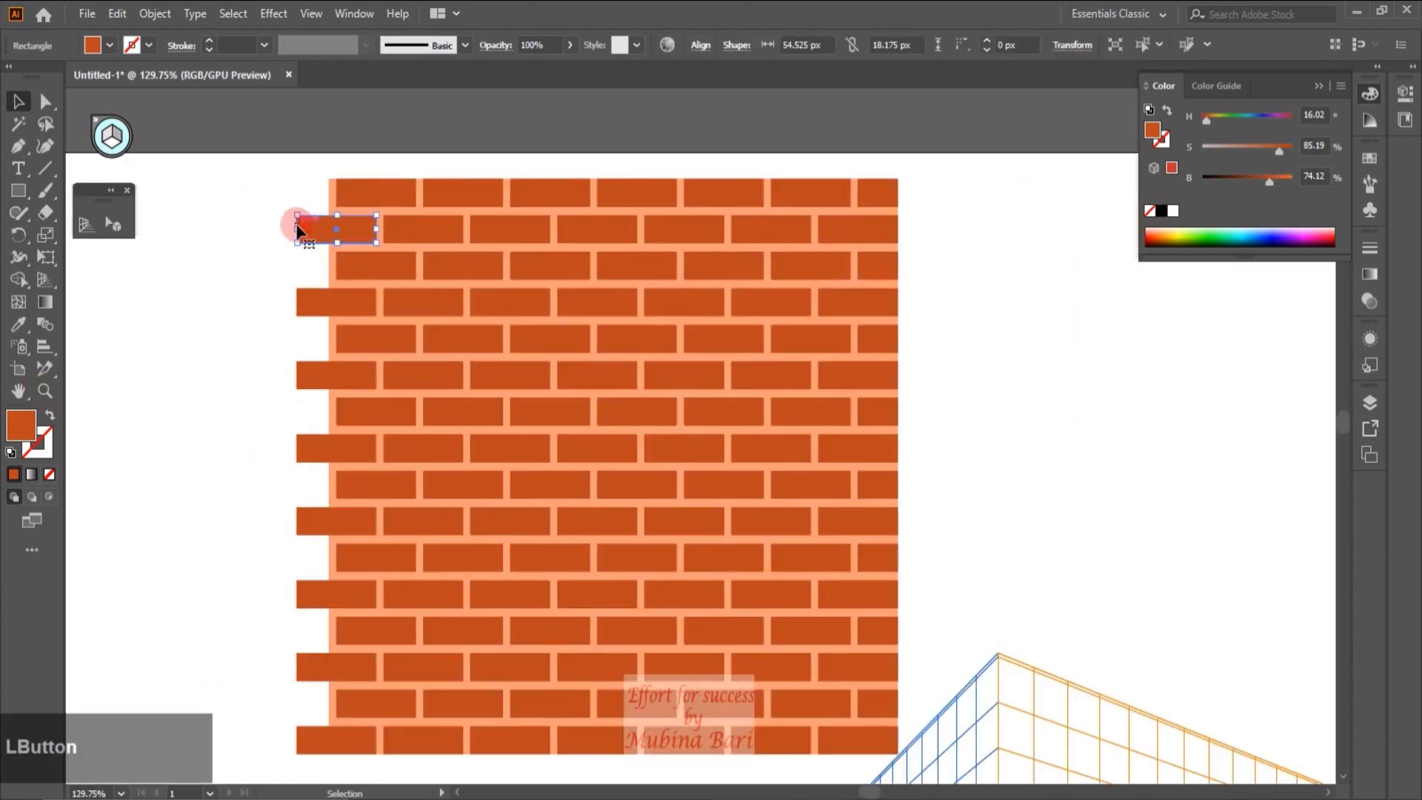
Shorten the protruding end bricks in every second row so they line up with the other rows' left edge.
left_click_drag(300, 229, 336, 524)
left_click(319, 594)
left_click_drag(297, 595, 336, 597)
left_click(318, 668)
left_click_drag(297, 667, 337, 669)
left_click(314, 741)
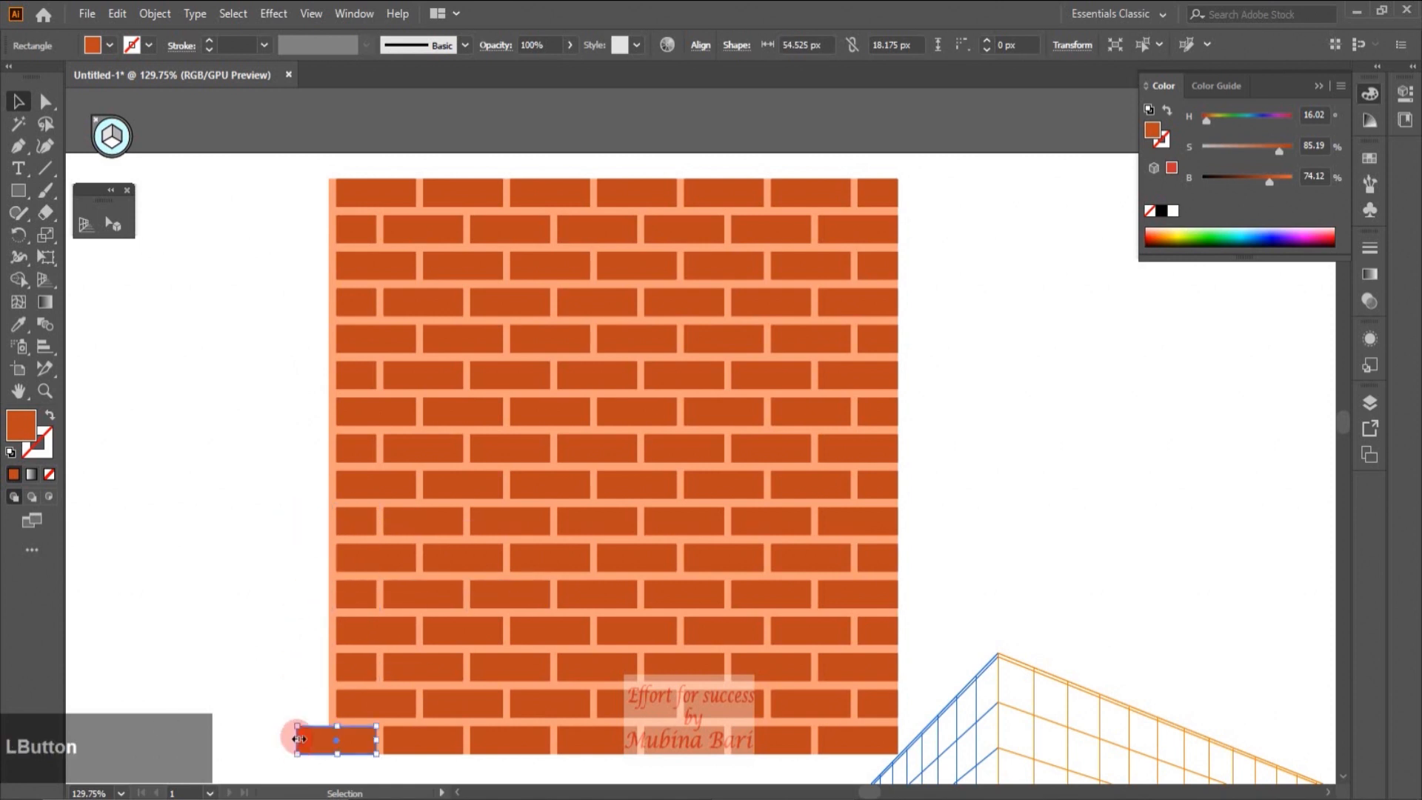
left_click_drag(297, 741, 336, 742)
Trim the mortar background to the bricks' left edge, and make the whole narrowed wall slightly paler.
left_click(293, 397)
left_click(332, 434)
left_click_drag(330, 466, 336, 466)
left_click(201, 390)
left_click_drag(304, 136, 925, 758)
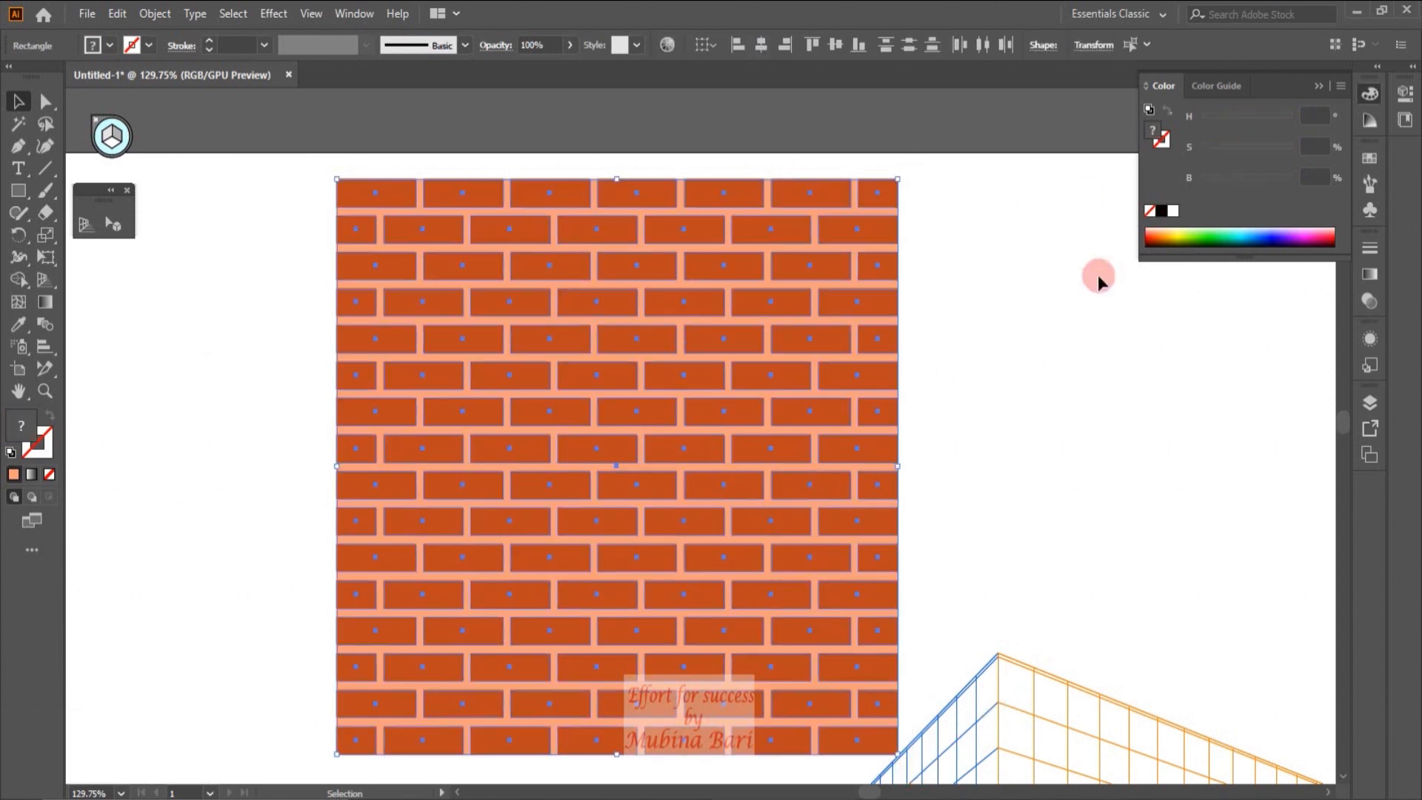
left_click(956, 293)
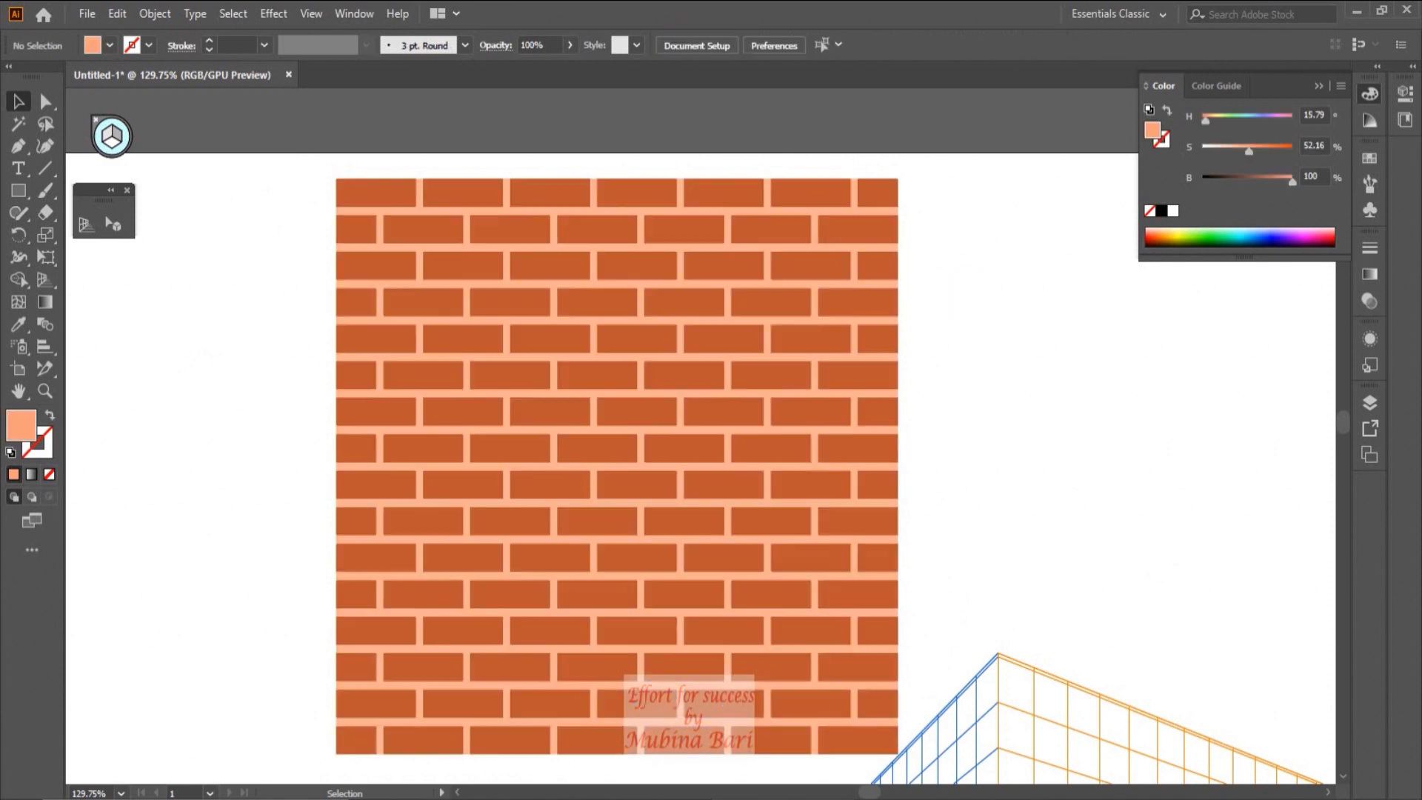
Move the wider wall next to the narrow one and draw a rectangle about 122 x 195 px on the empty artboard.
left_click(119, 792)
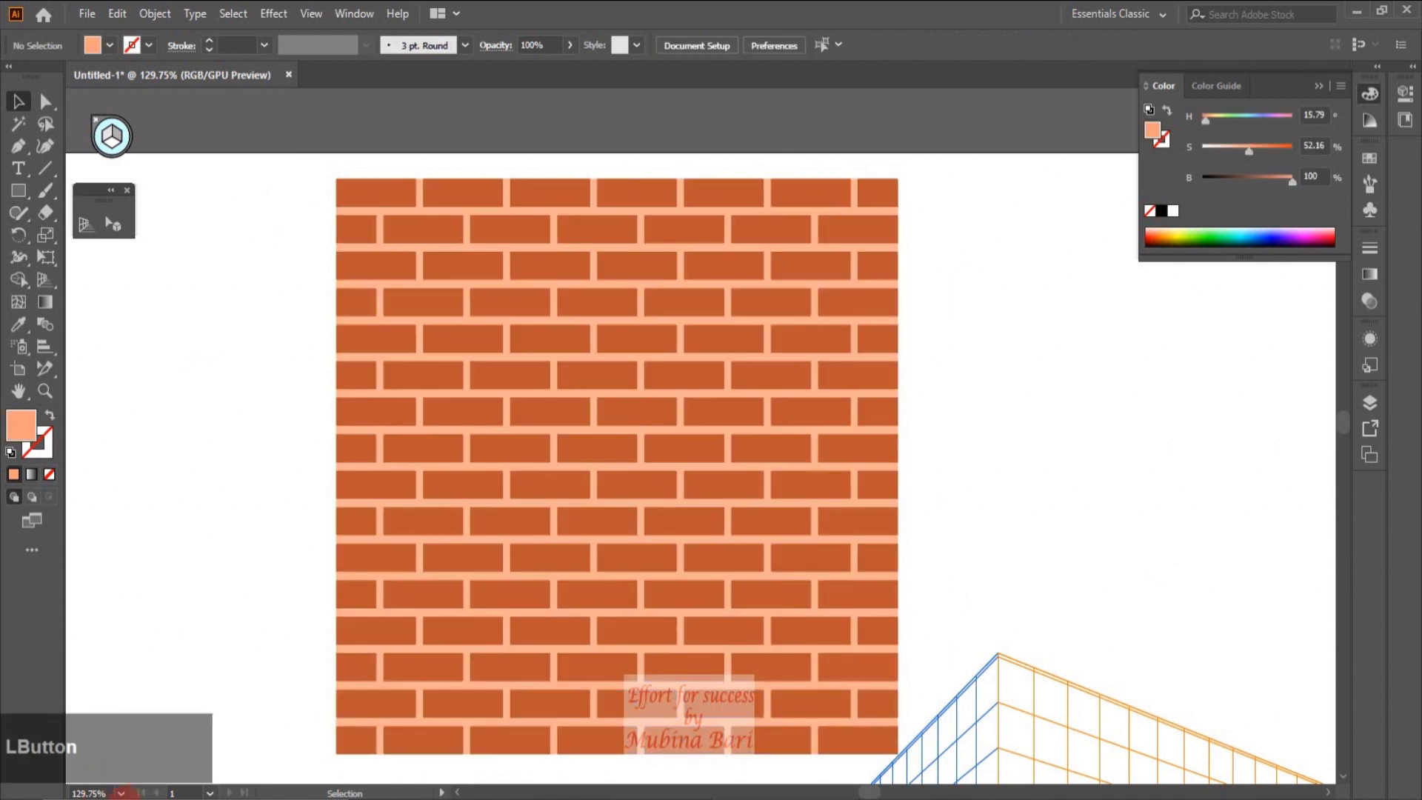
left_click_drag(921, 219, 763, 221)
left_click_drag(995, 282, 1069, 405)
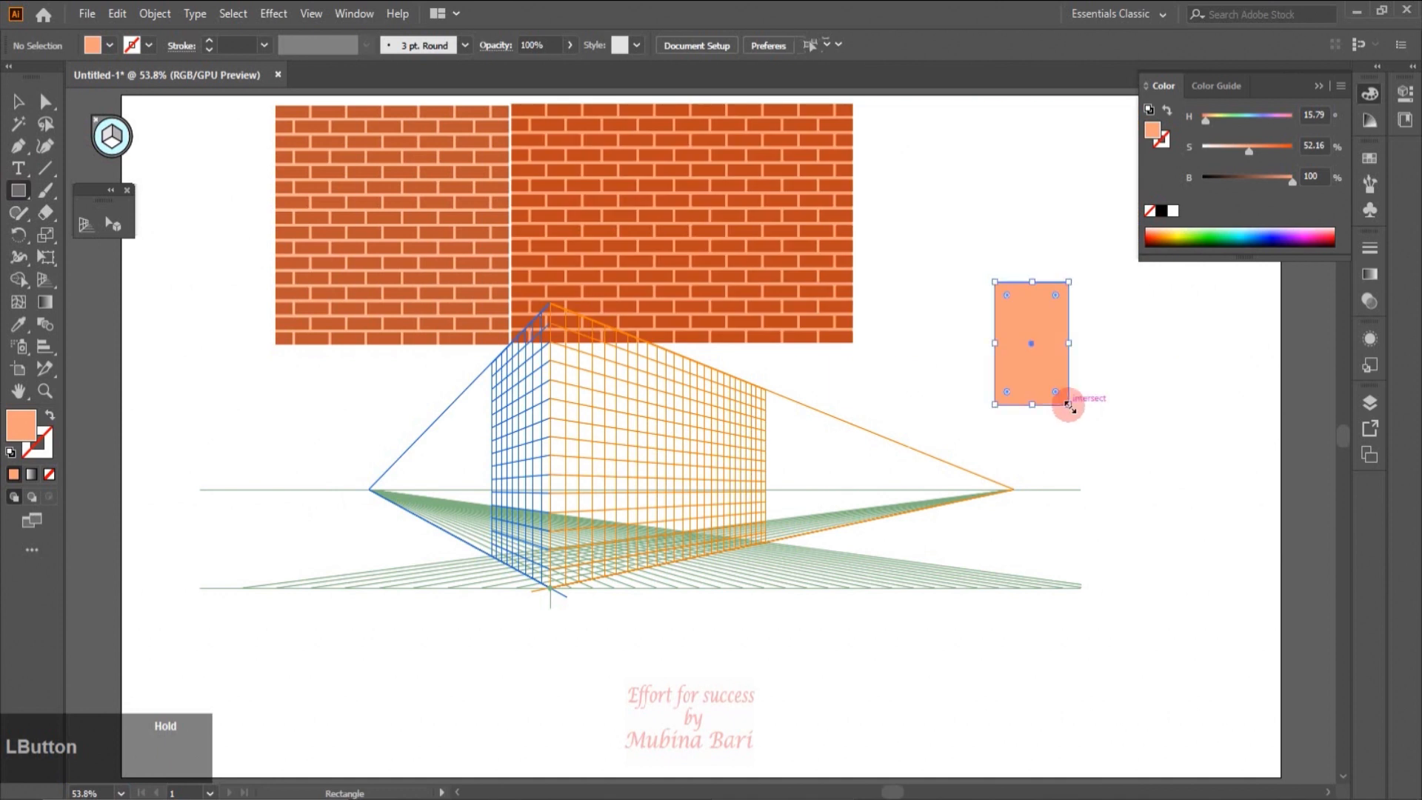
Fill the new rectangle with dark grey at about 30% brightness and round its two upper corners by 61.03 px into an arch.
left_click(109, 47)
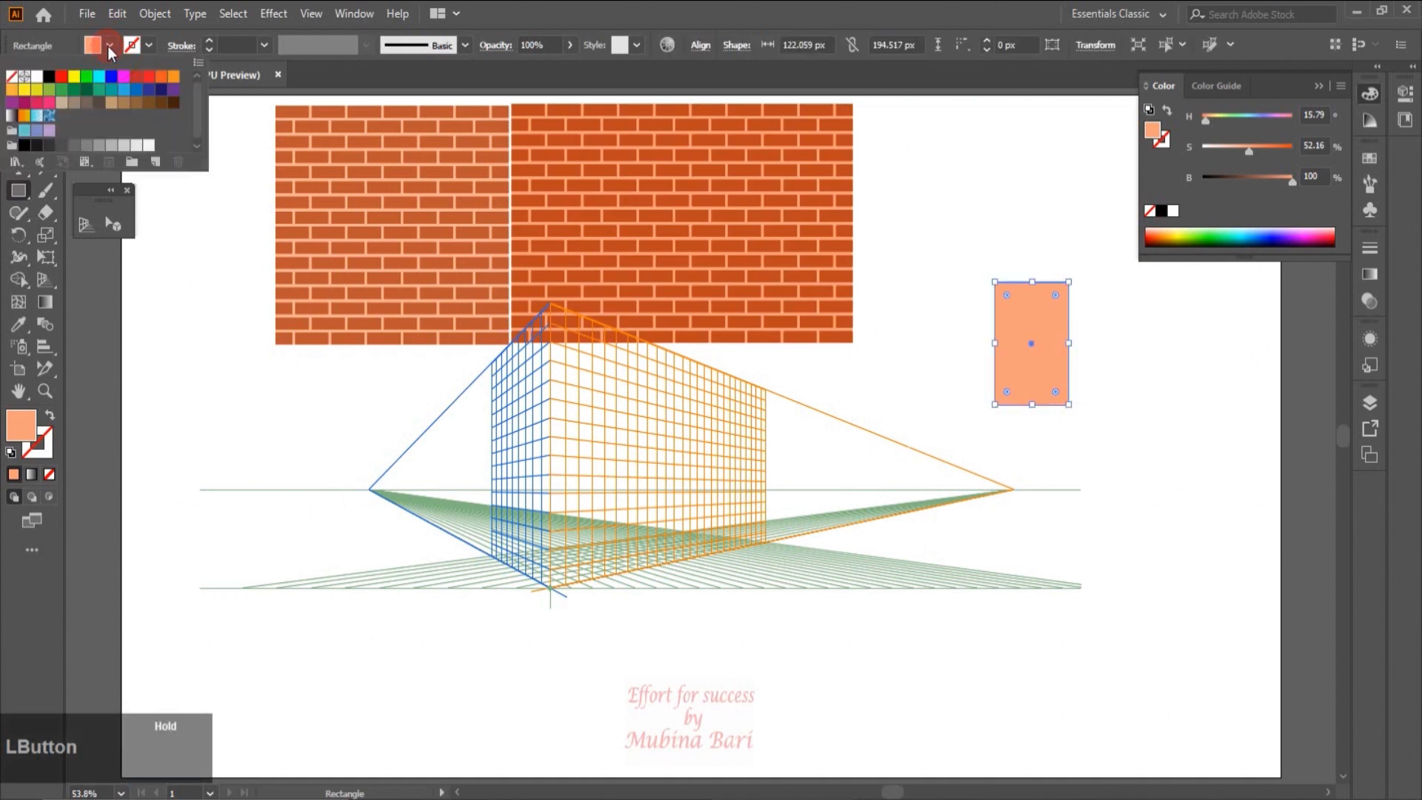
left_click(80, 142)
left_click(131, 311)
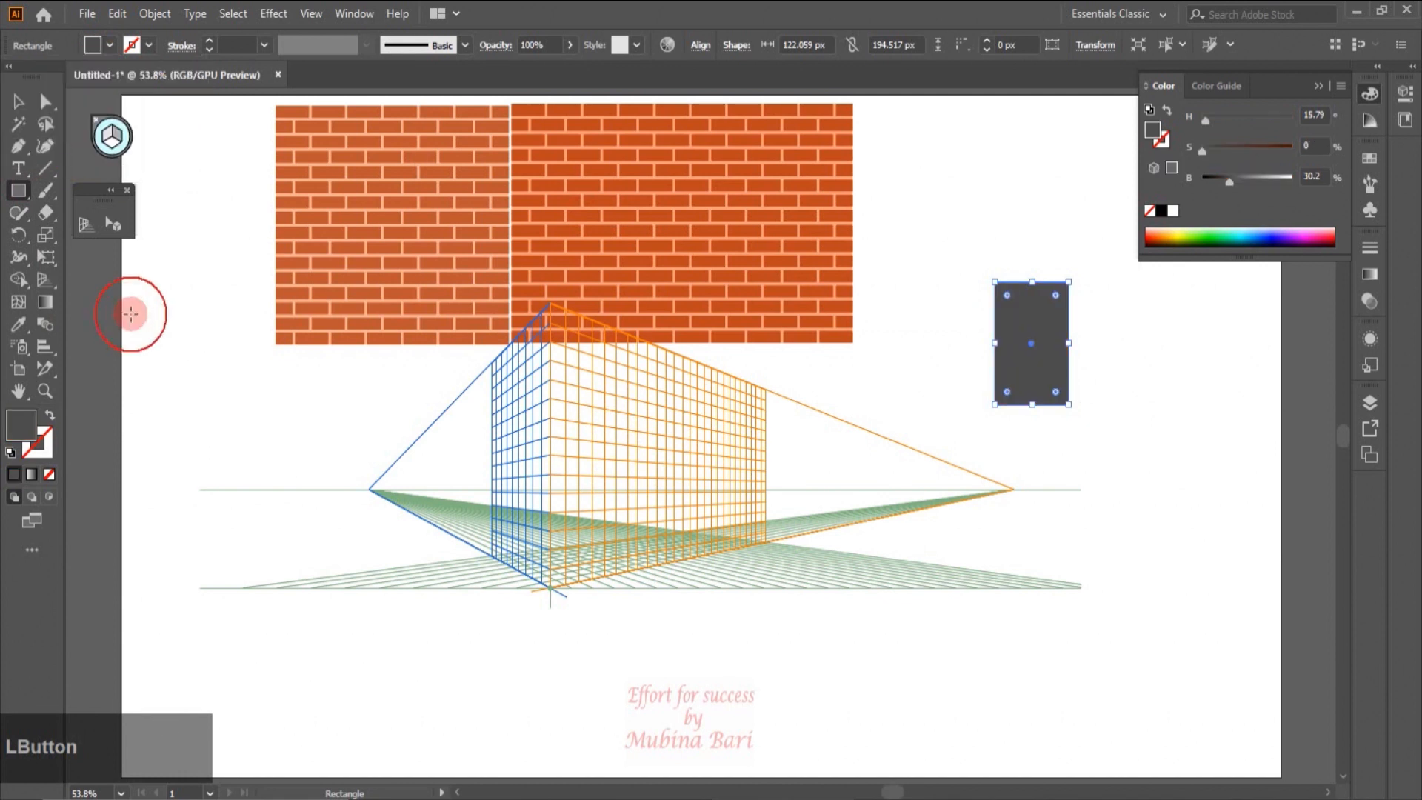
left_click(46, 101)
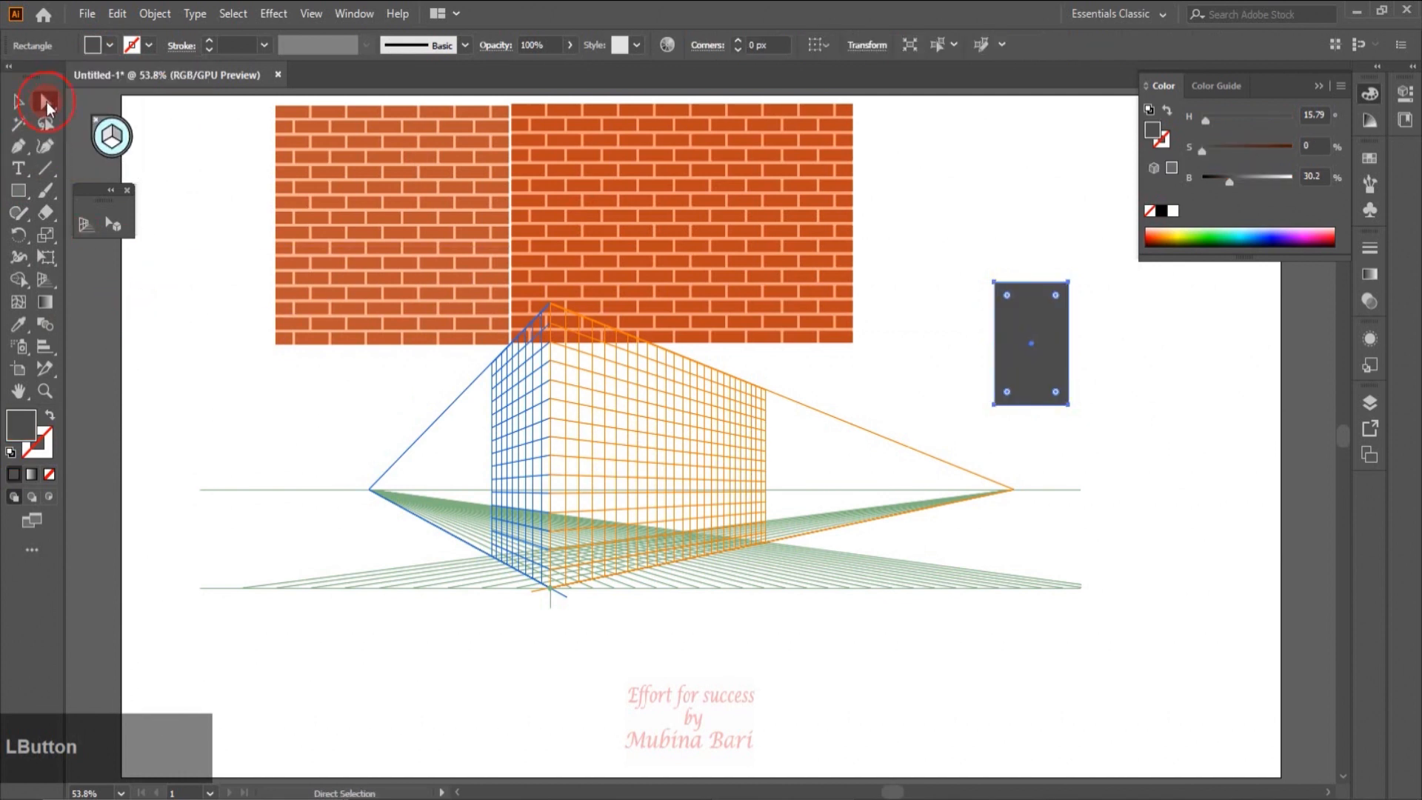
left_click_drag(961, 249, 1033, 332)
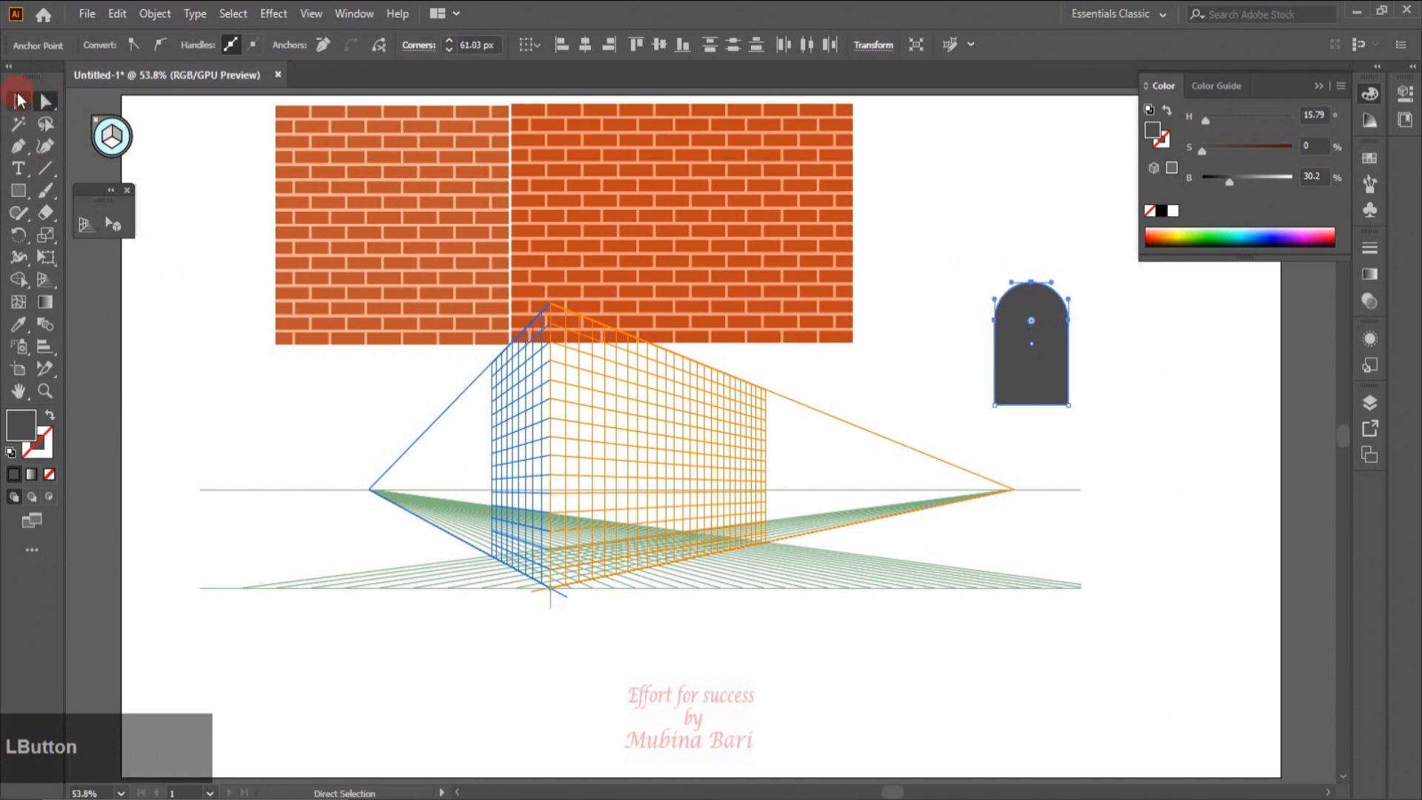
Enlarge the arch to about 131 x 208 px, place it at the narrow wall's base, and arrange three copies along the wider wall's base.
left_click(18, 100)
left_click_drag(1029, 380, 394, 313)
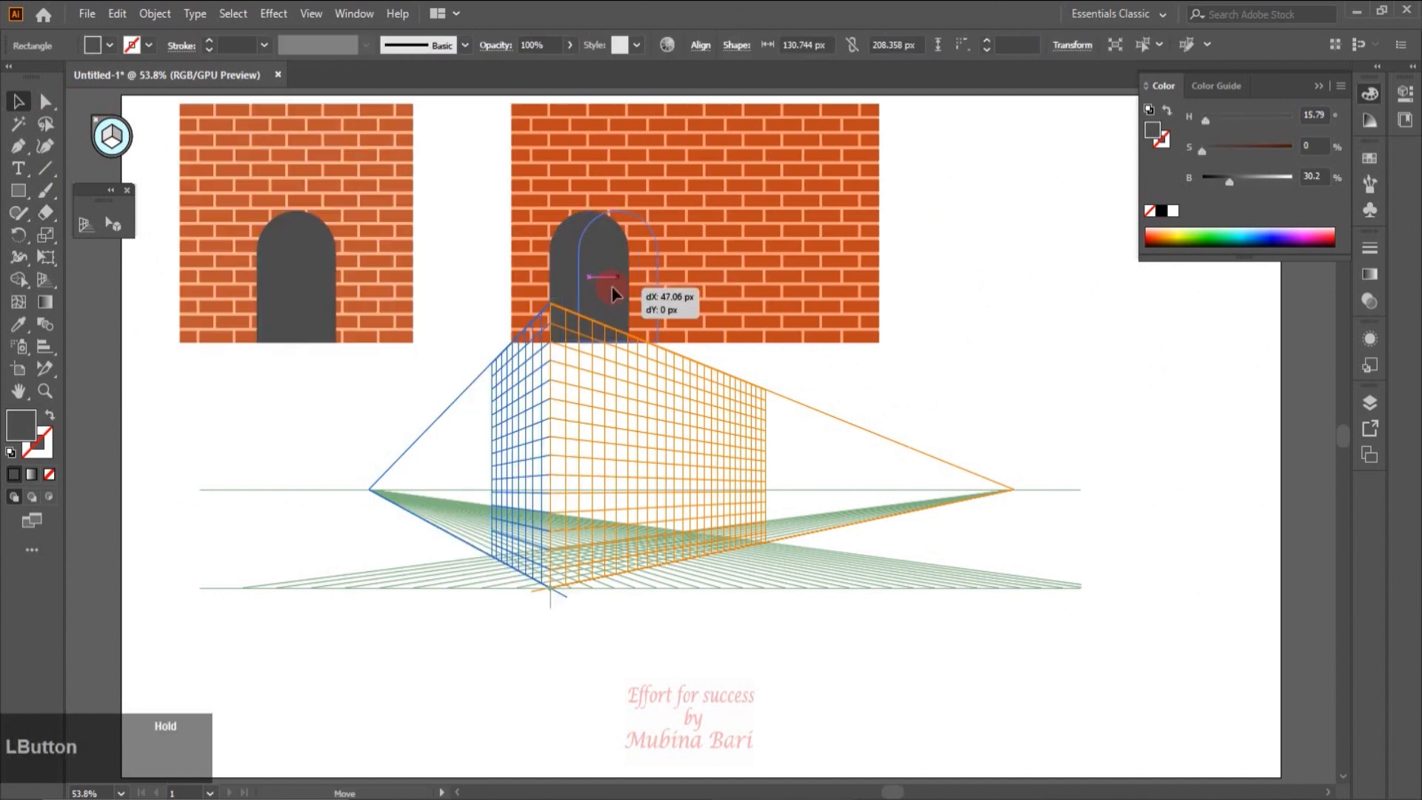
left_click_drag(611, 286, 680, 289)
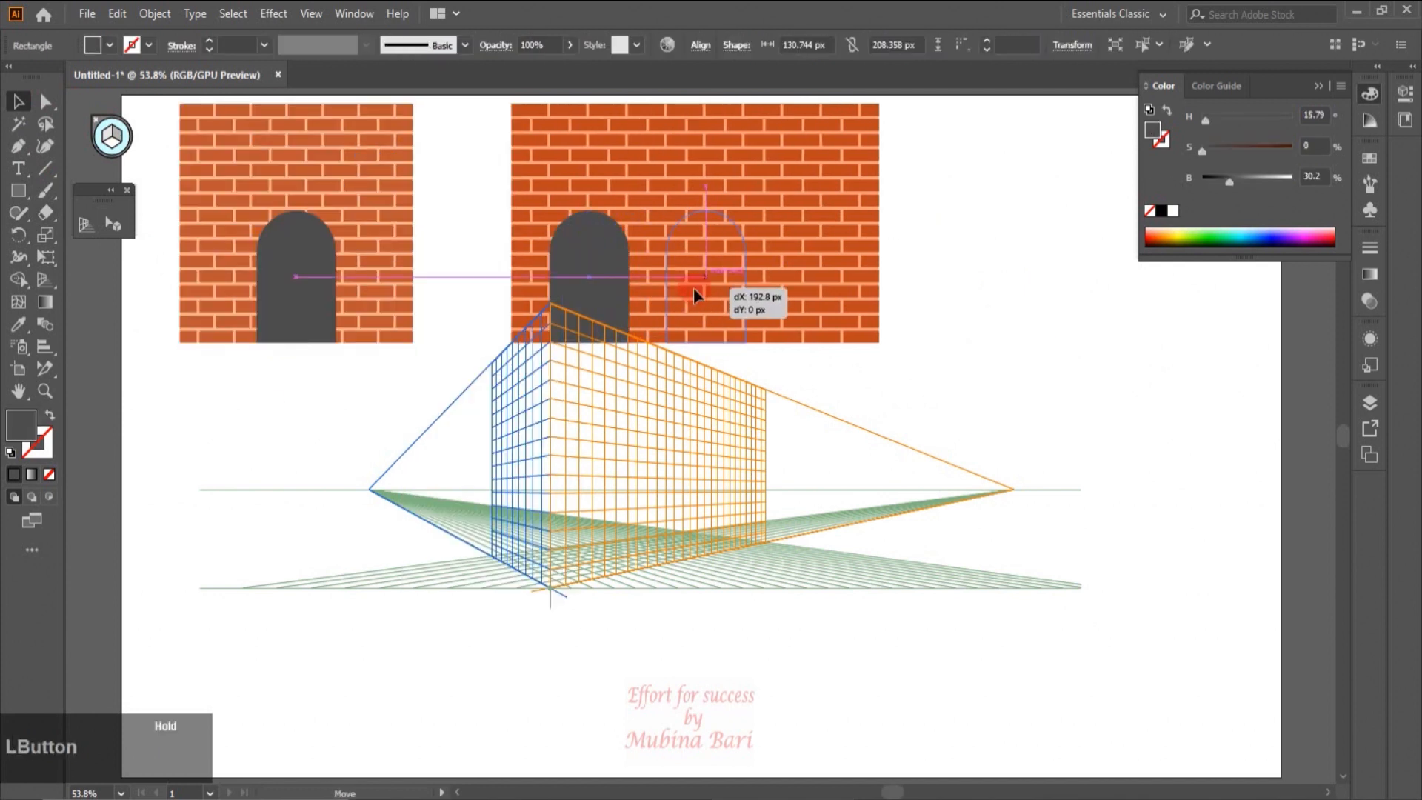
left_click_drag(700, 289, 802, 289)
Group the wider brick wall, 646 px wide, together with its three arches.
left_click_drag(486, 174, 890, 277)
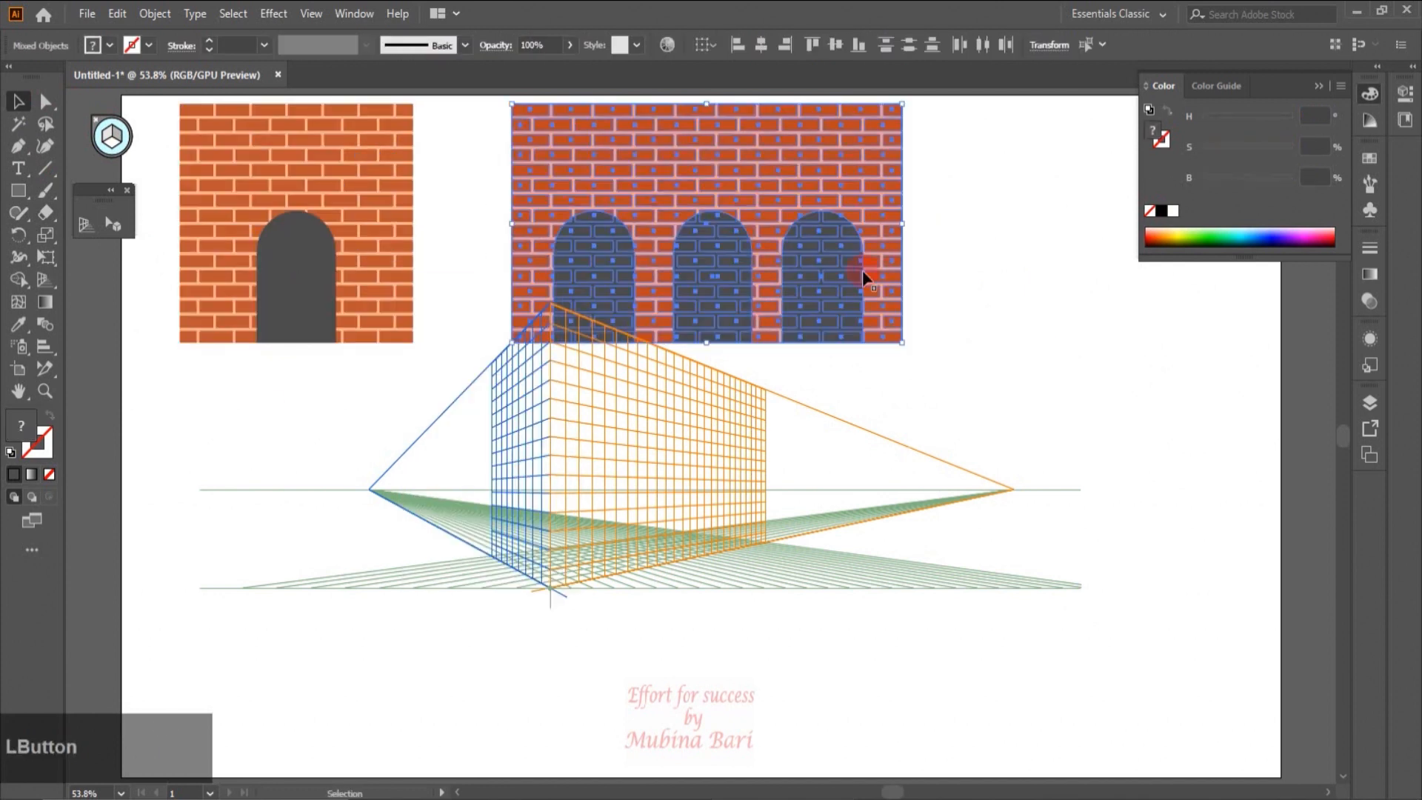
right_click(842, 264)
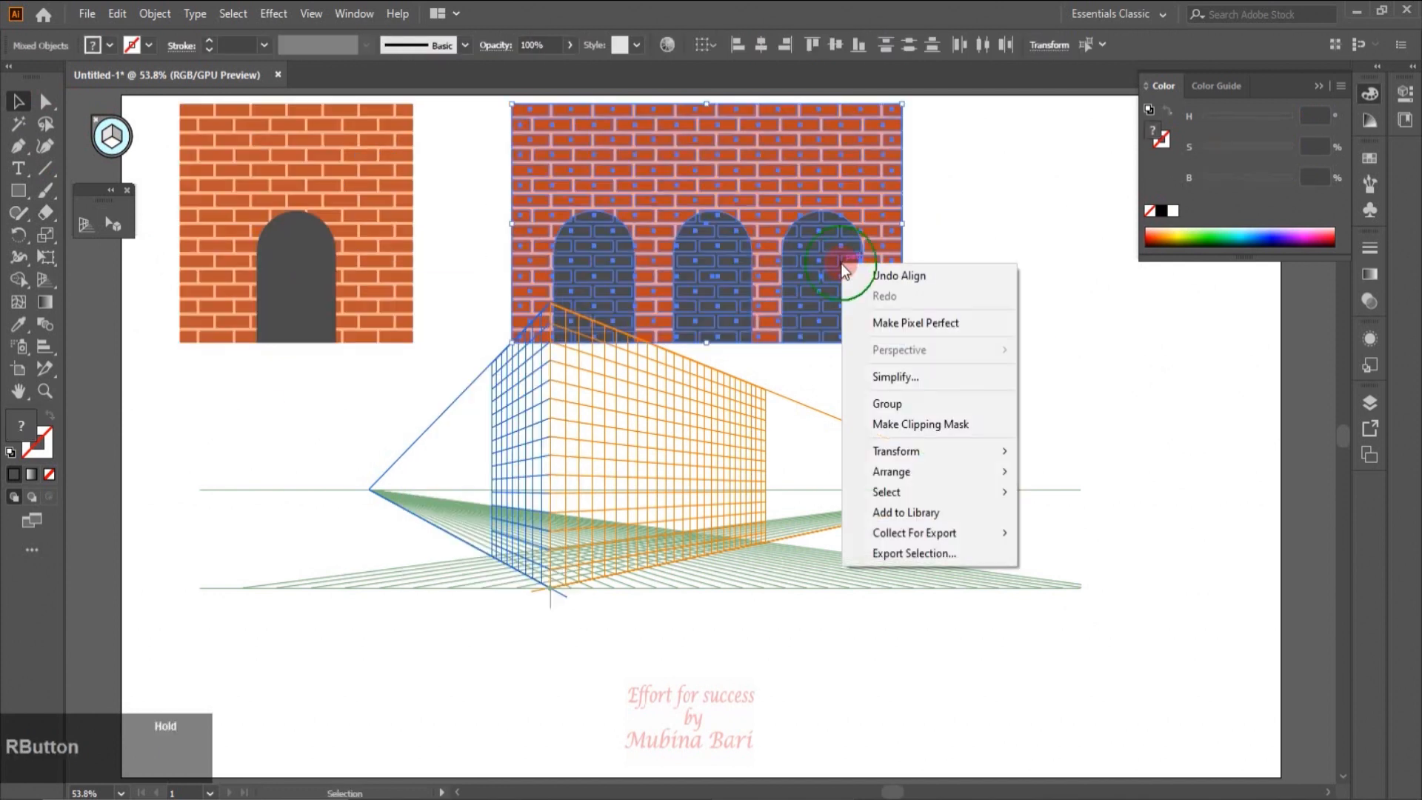
left_click(887, 400)
Activate the right grid plane, attach the three-arch wall to it with Perspective Selection, and scale the wall to fill the orange grid.
key("shift+p")
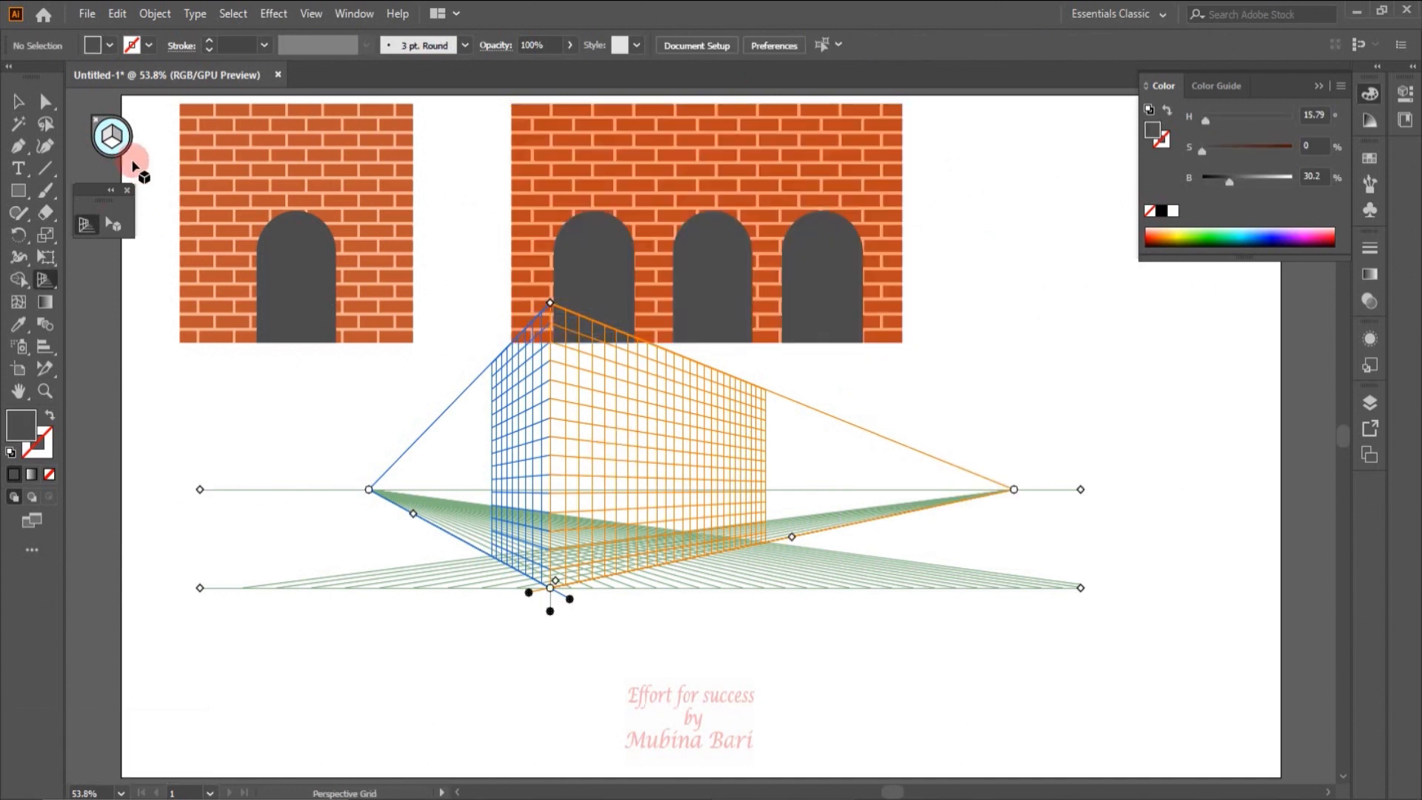
left_click(113, 139)
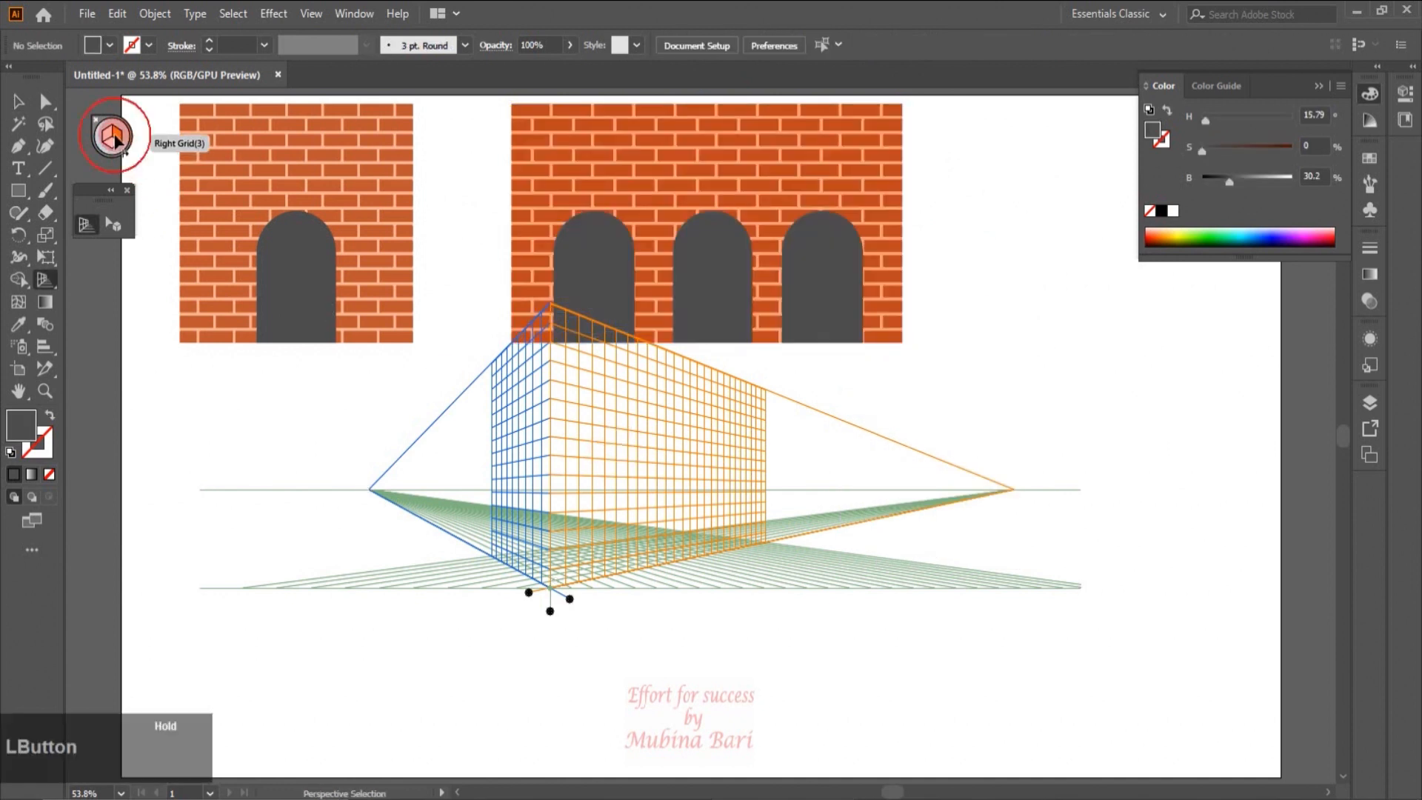
left_click(112, 222)
left_click(115, 226)
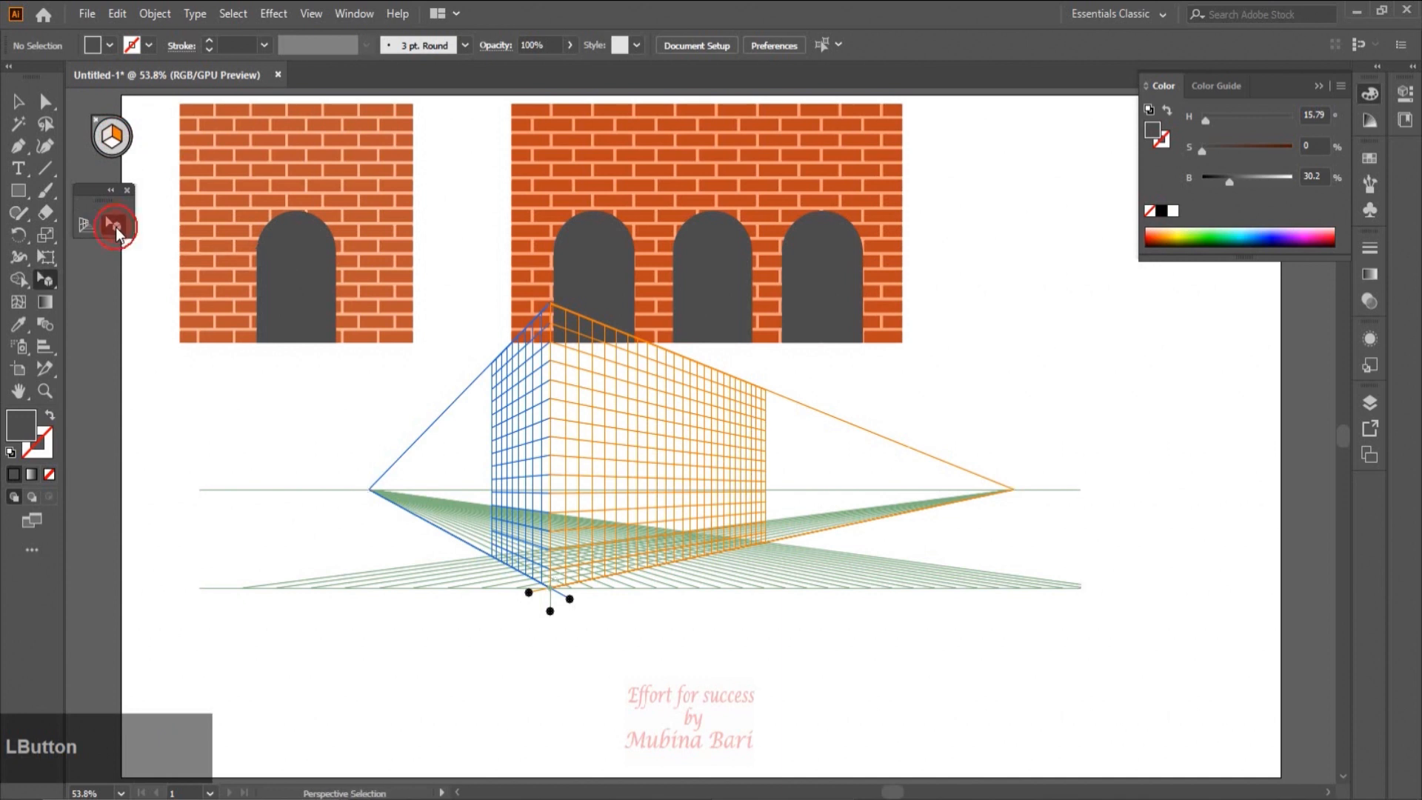
left_click(597, 206)
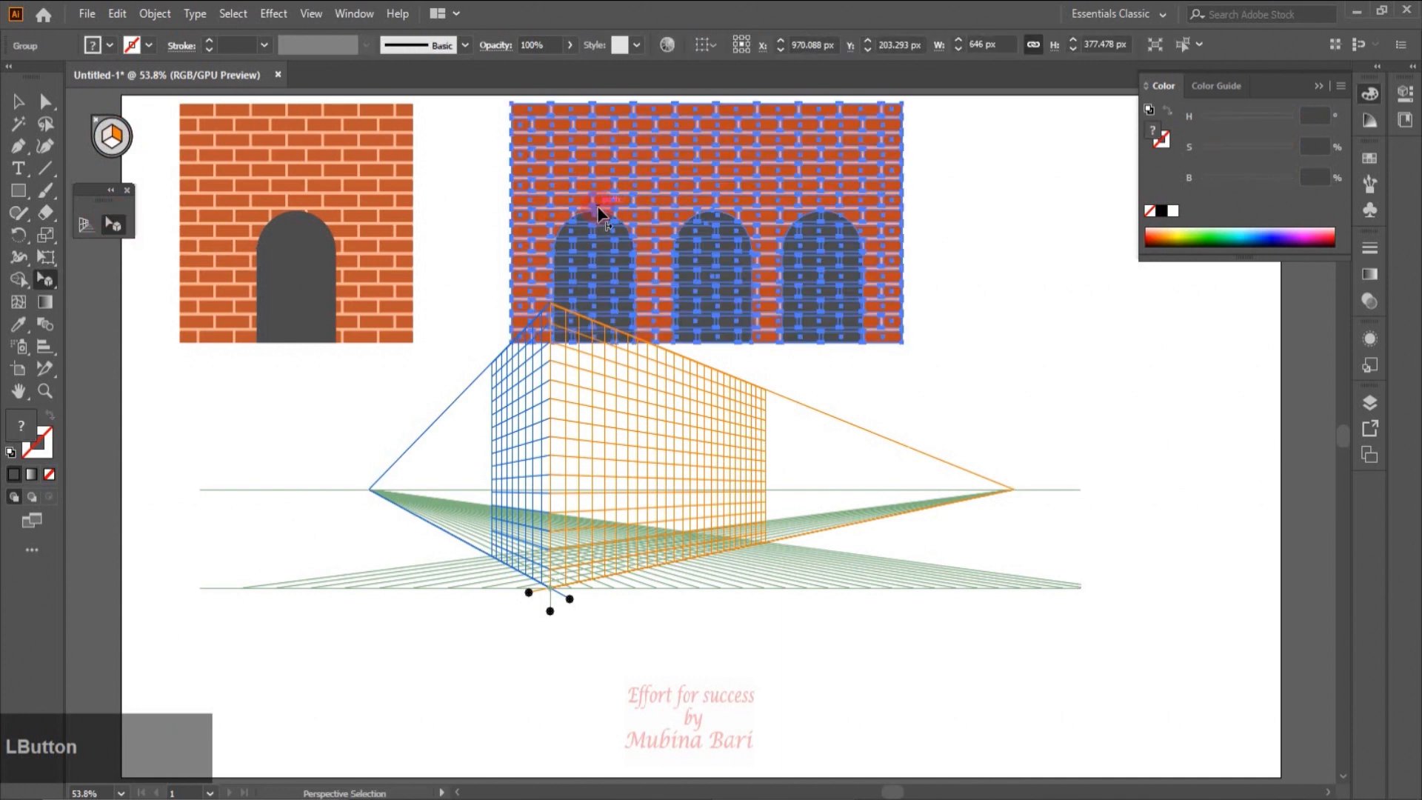
left_click_drag(600, 214, 662, 461)
left_click_drag(745, 413, 765, 386)
Attach the narrow brick wall to the left grid plane and stretch it to about 385 x 440 pt, meeting the building's upper corner.
left_click_drag(403, 311, 404, 312)
left_click(289, 289)
left_click(110, 136)
left_click(307, 180)
left_click_drag(307, 180, 506, 439)
left_click_drag(551, 340, 549, 309)
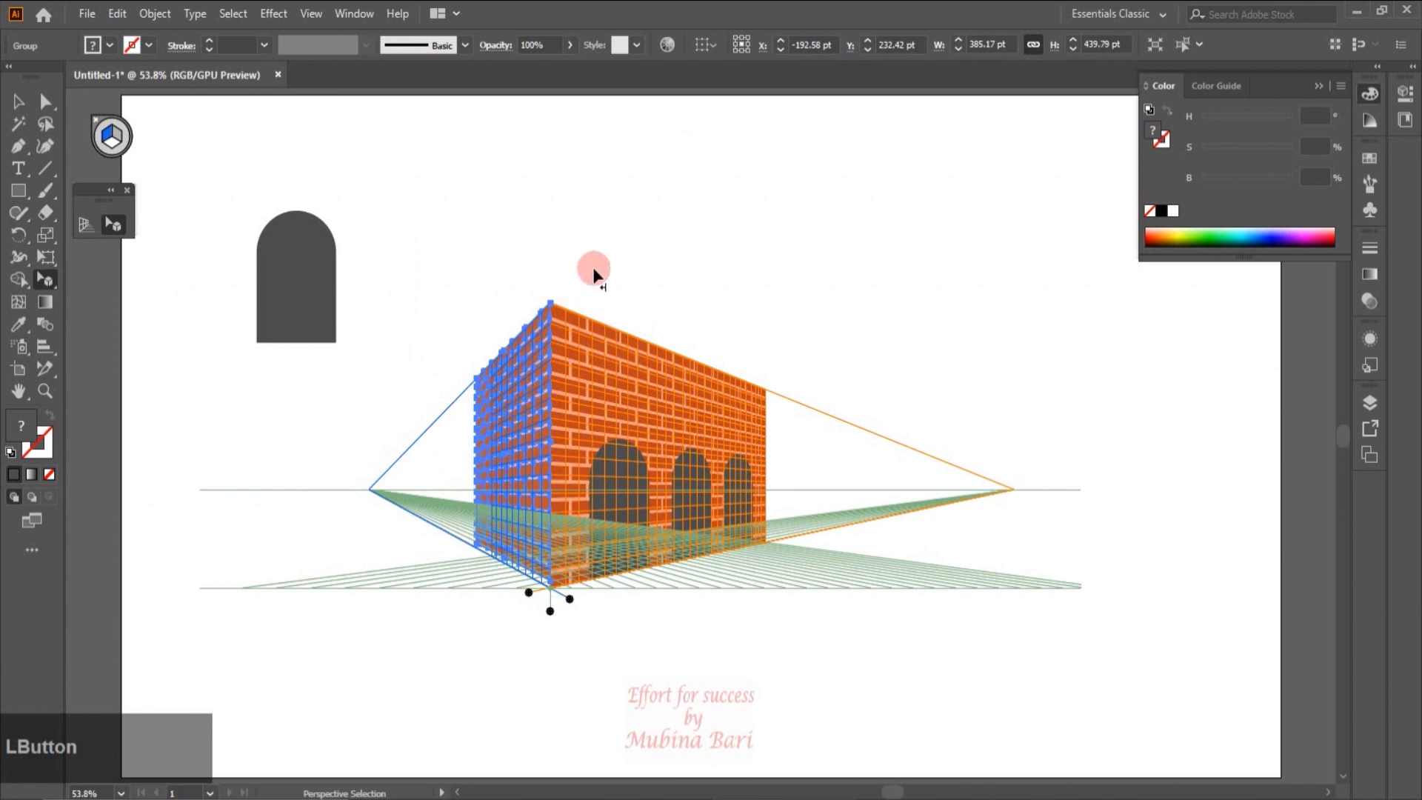
left_click(590, 269)
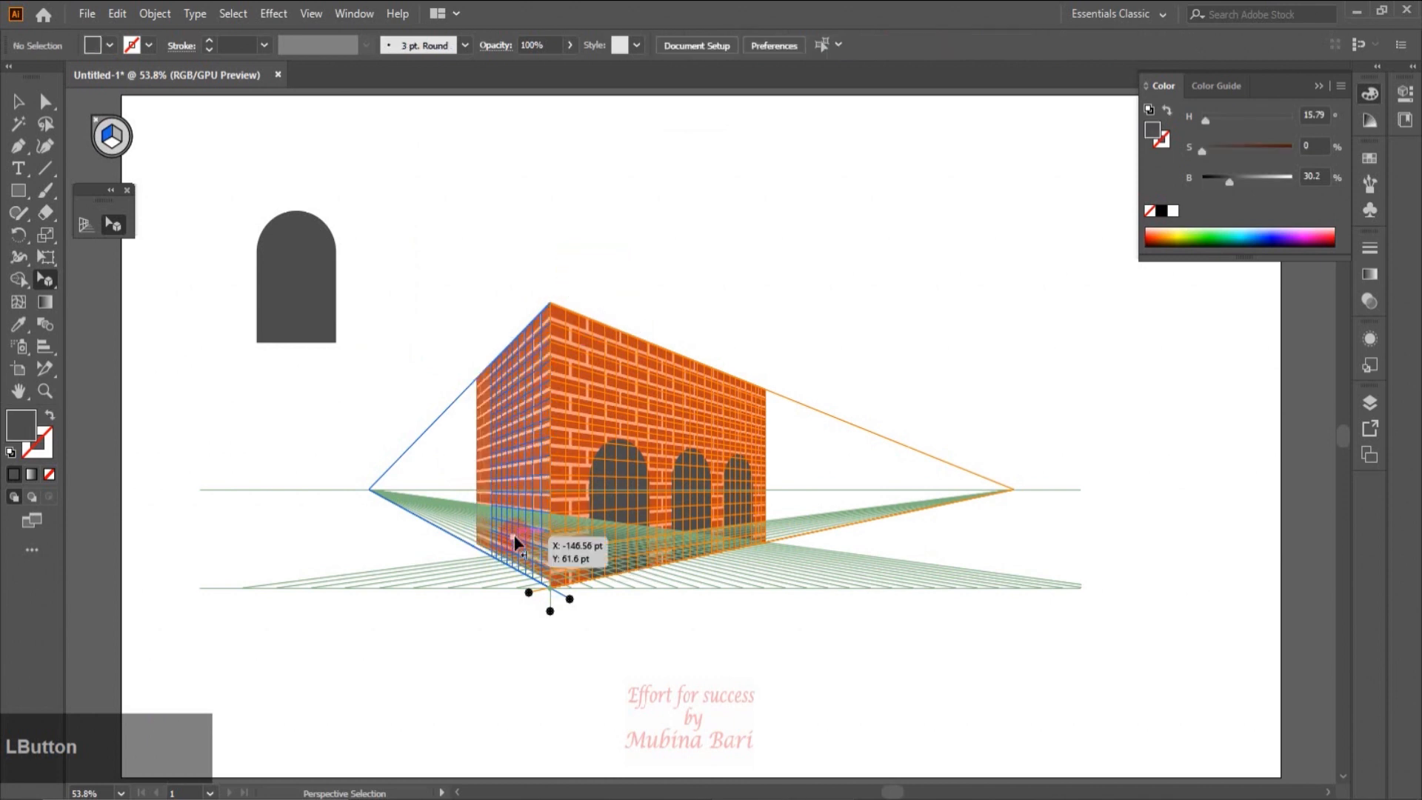
Stretch the left wall's lower corner to the grid's ground point and place the grey arch on that wall in perspective.
left_click(48, 389)
left_click_drag(485, 279, 648, 431)
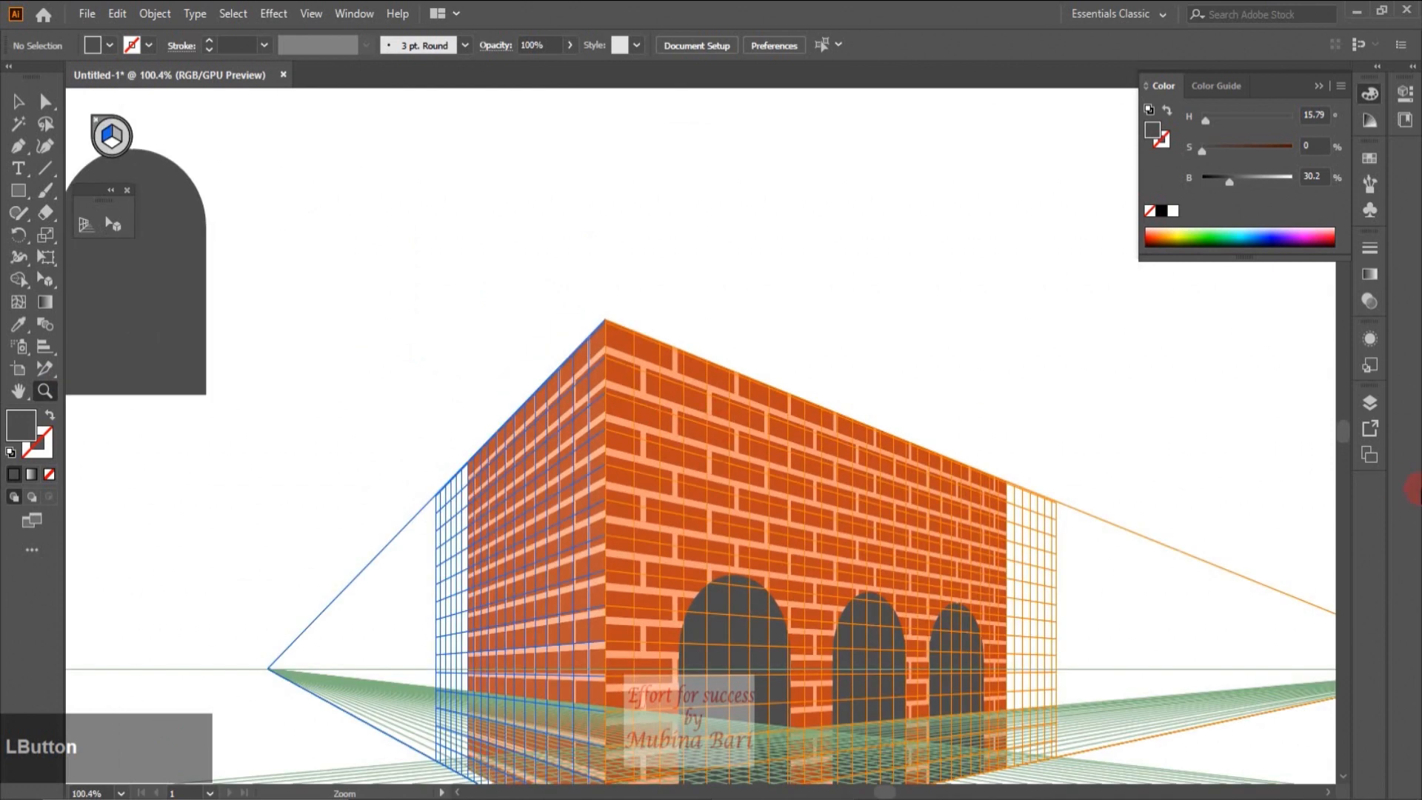
left_click_drag(1342, 429, 937, 667)
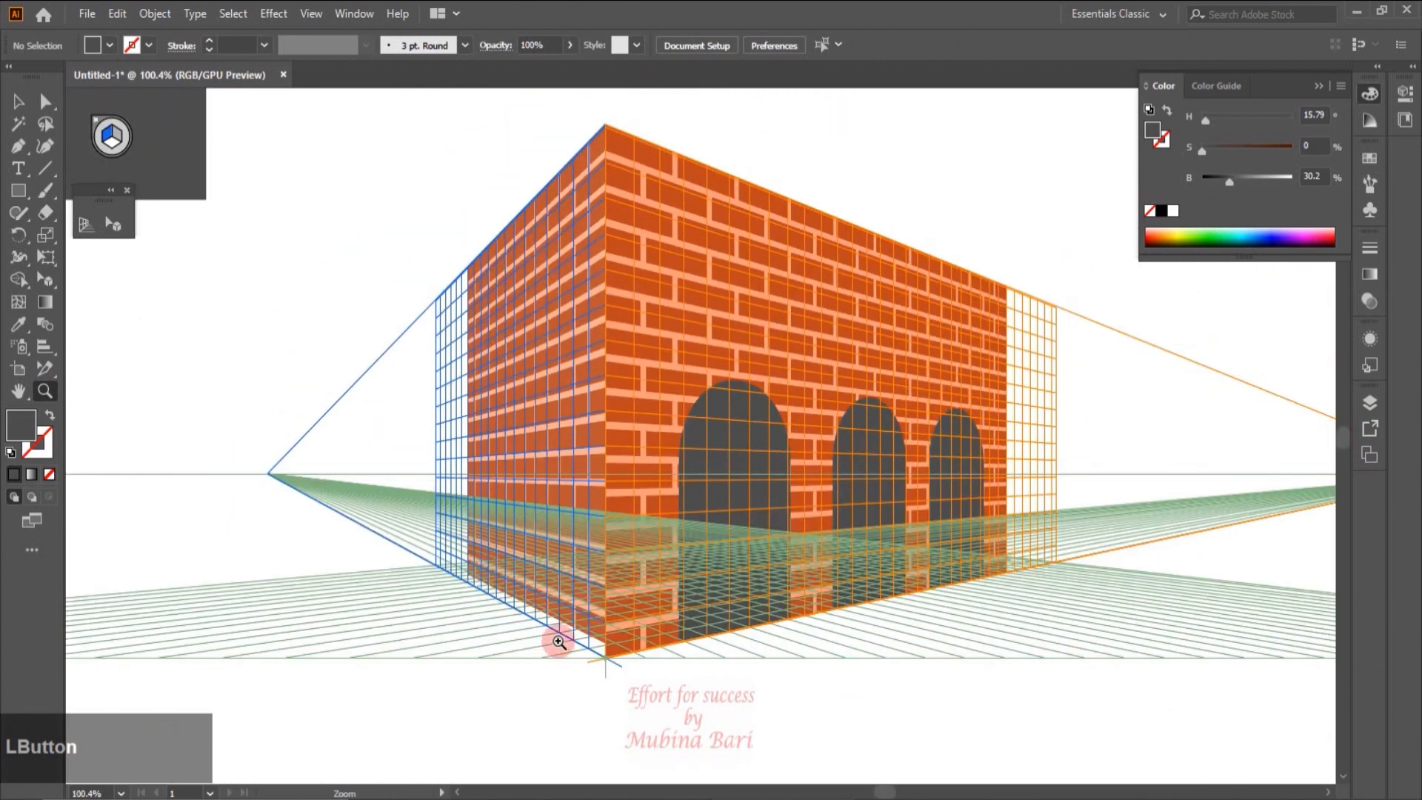
left_click(87, 225)
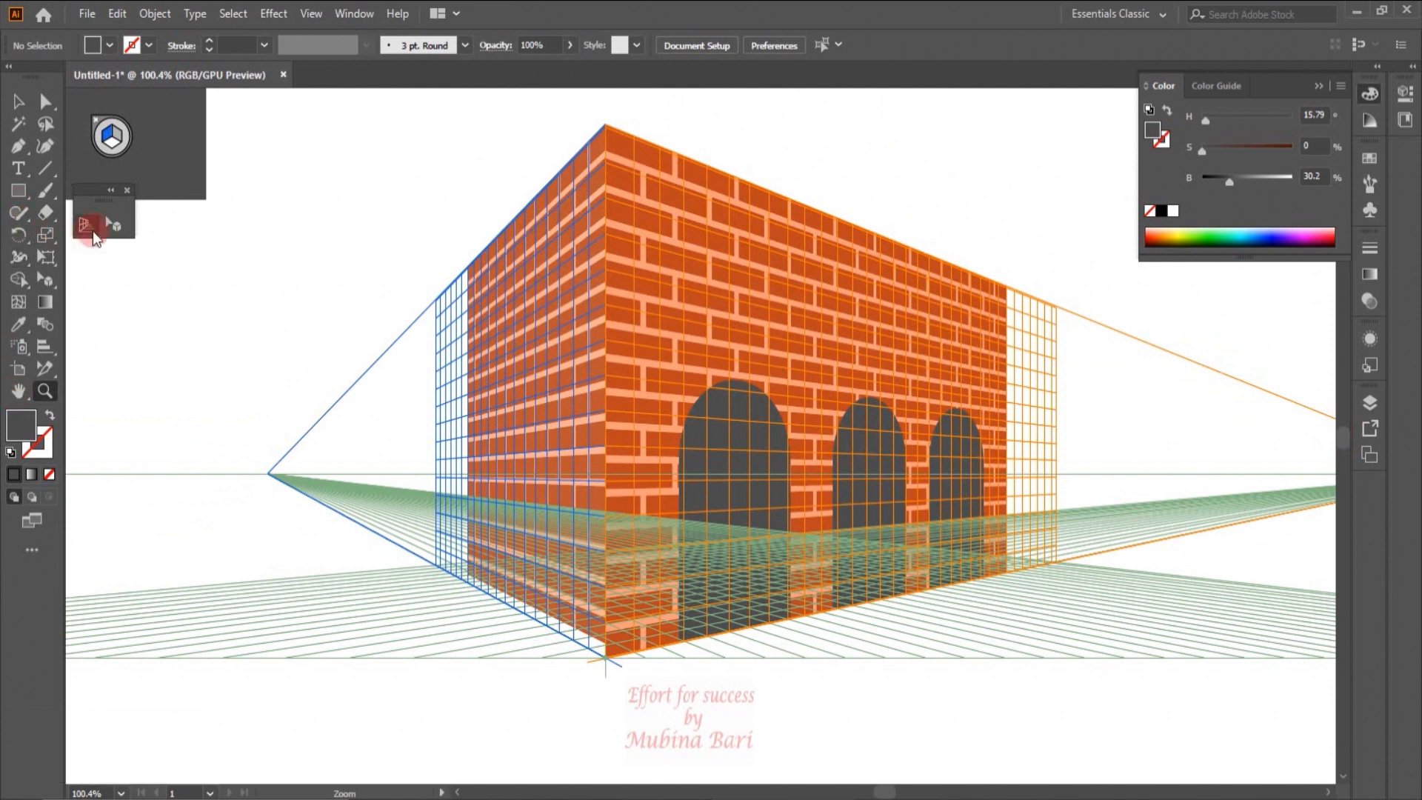
left_click(115, 225)
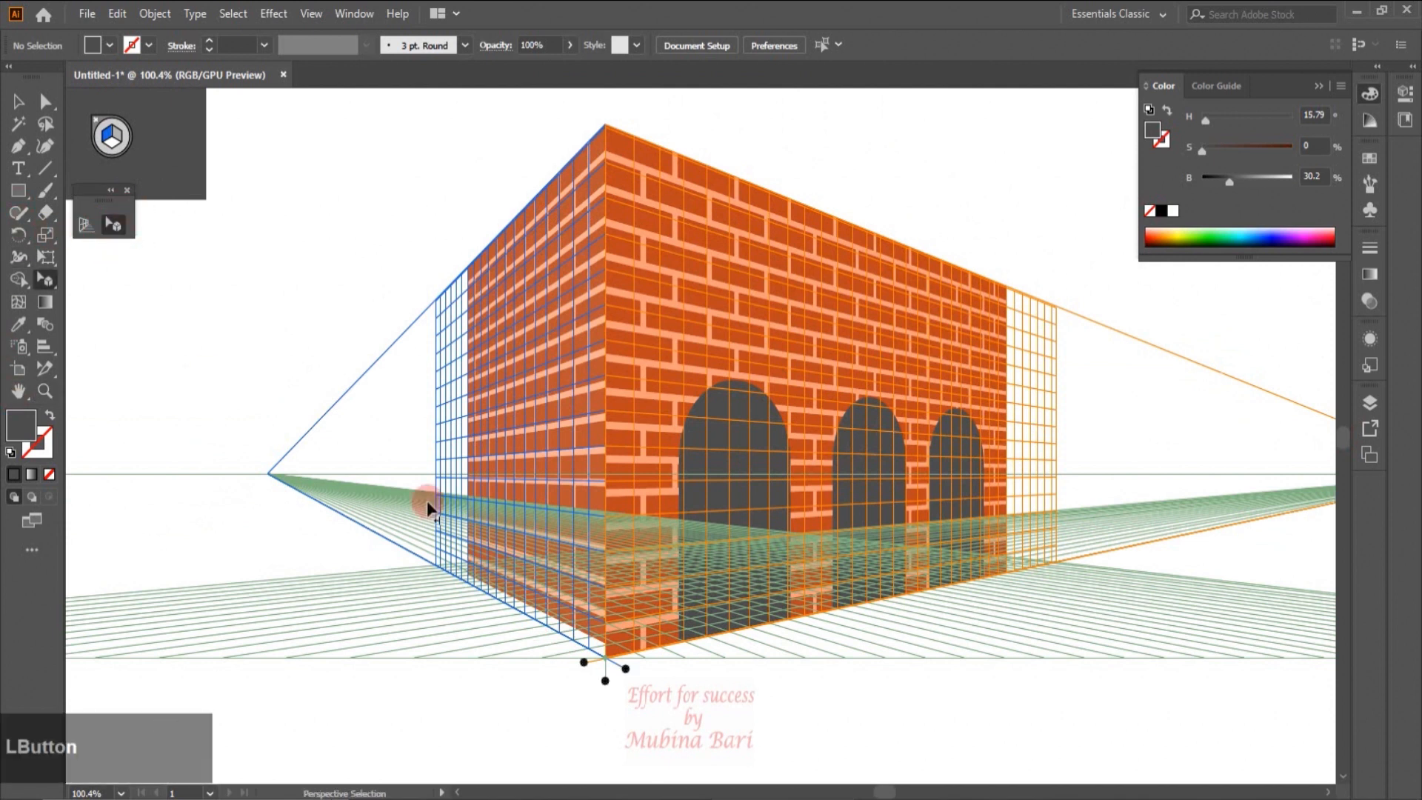
left_click(581, 593)
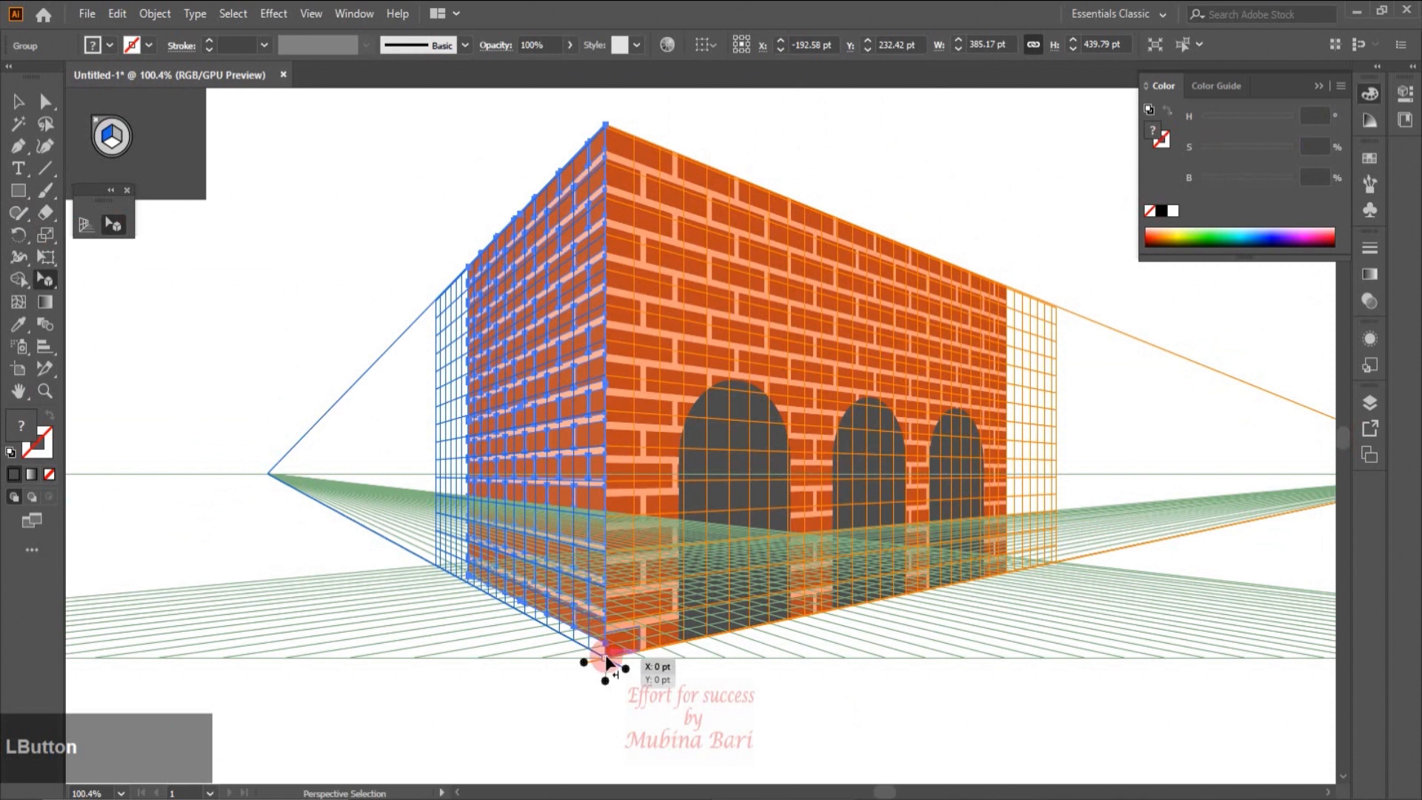
left_click_drag(607, 650, 609, 663)
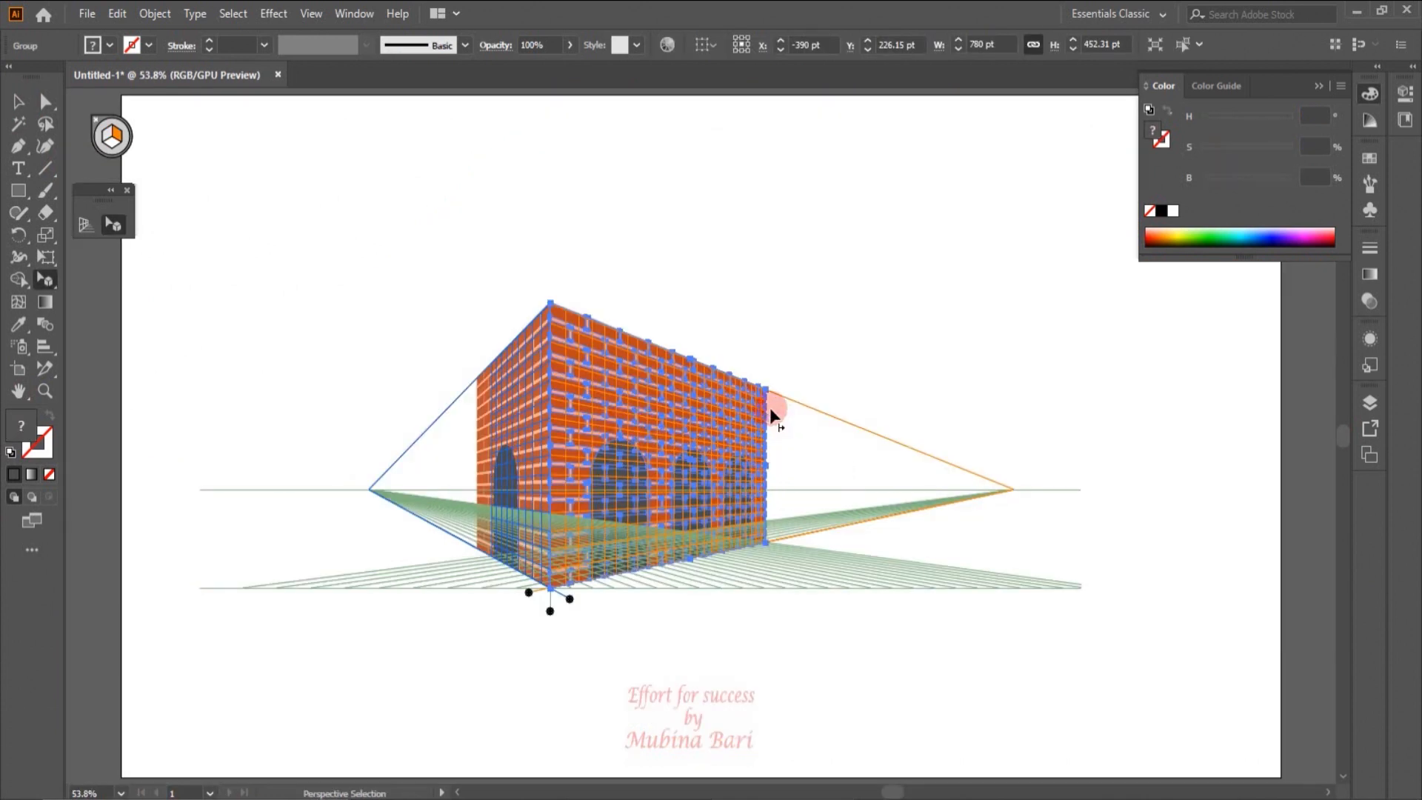
Duplicate the right wall along its plane beyond the far end and widen the copy to 828.16 pt to close the gap.
left_click_drag(671, 427, 809, 480)
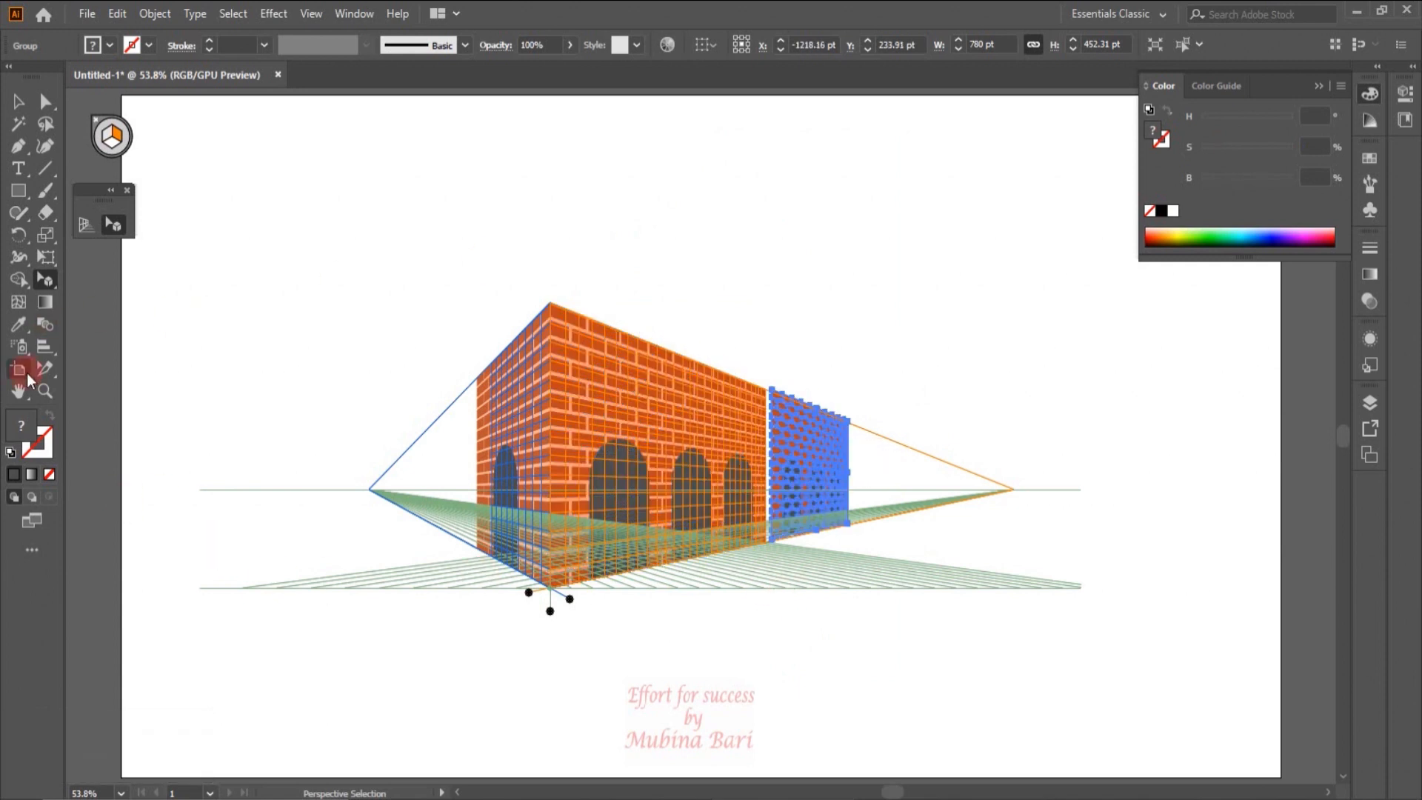
left_click(42, 388)
left_click(701, 450)
key("shift+v")
left_click_drag(846, 249, 828, 253)
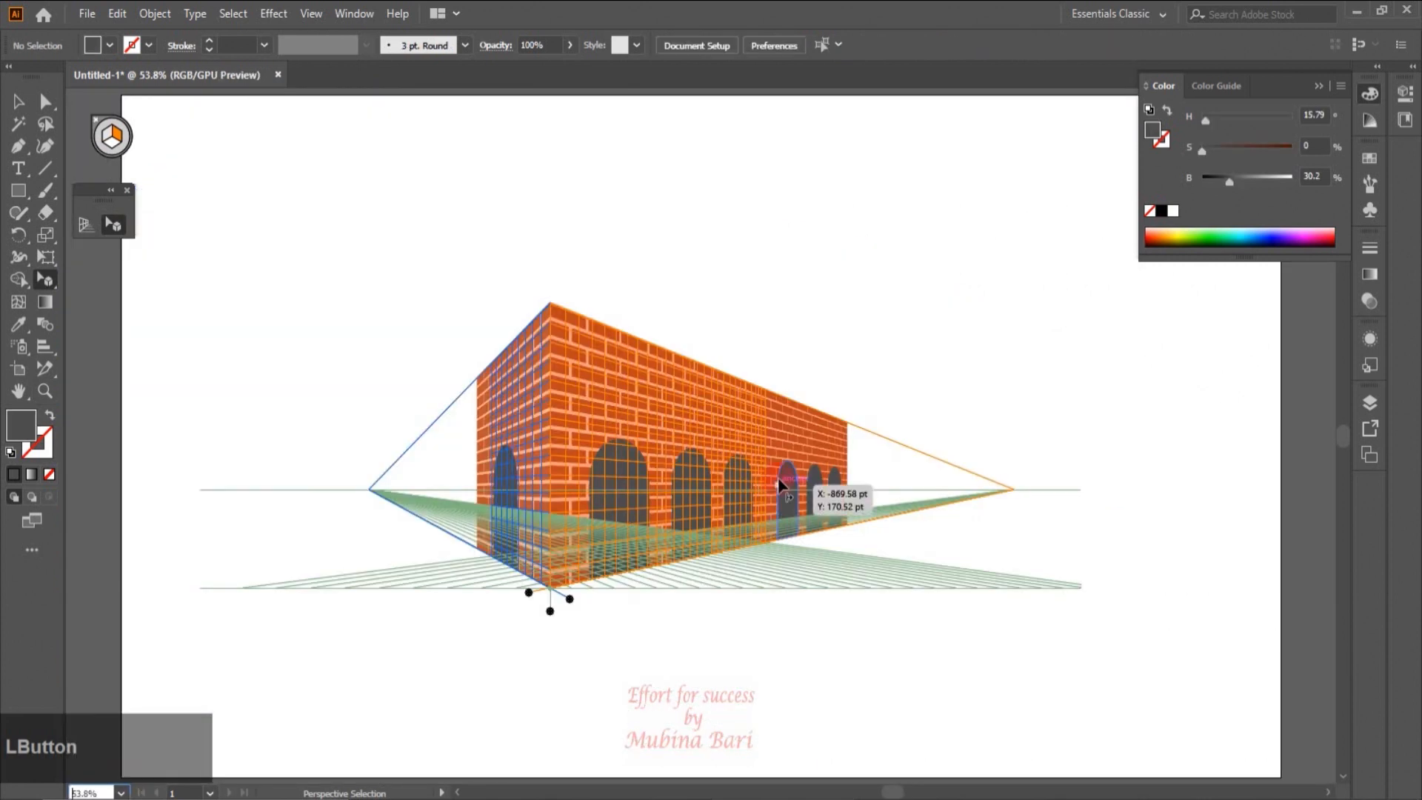
left_click(797, 447)
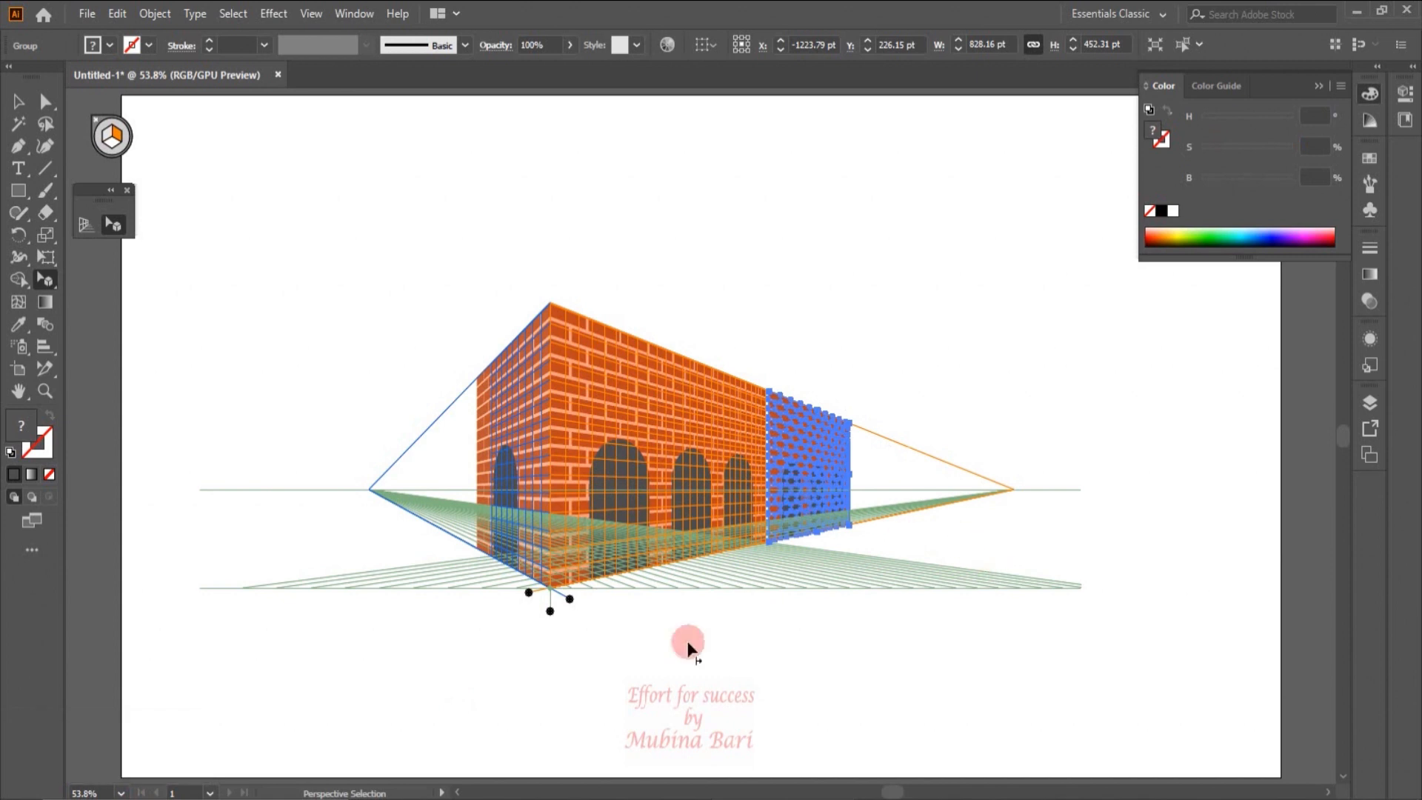
Apply Move Plane to Match Object to the duplicated right wall.
left_click(148, 15)
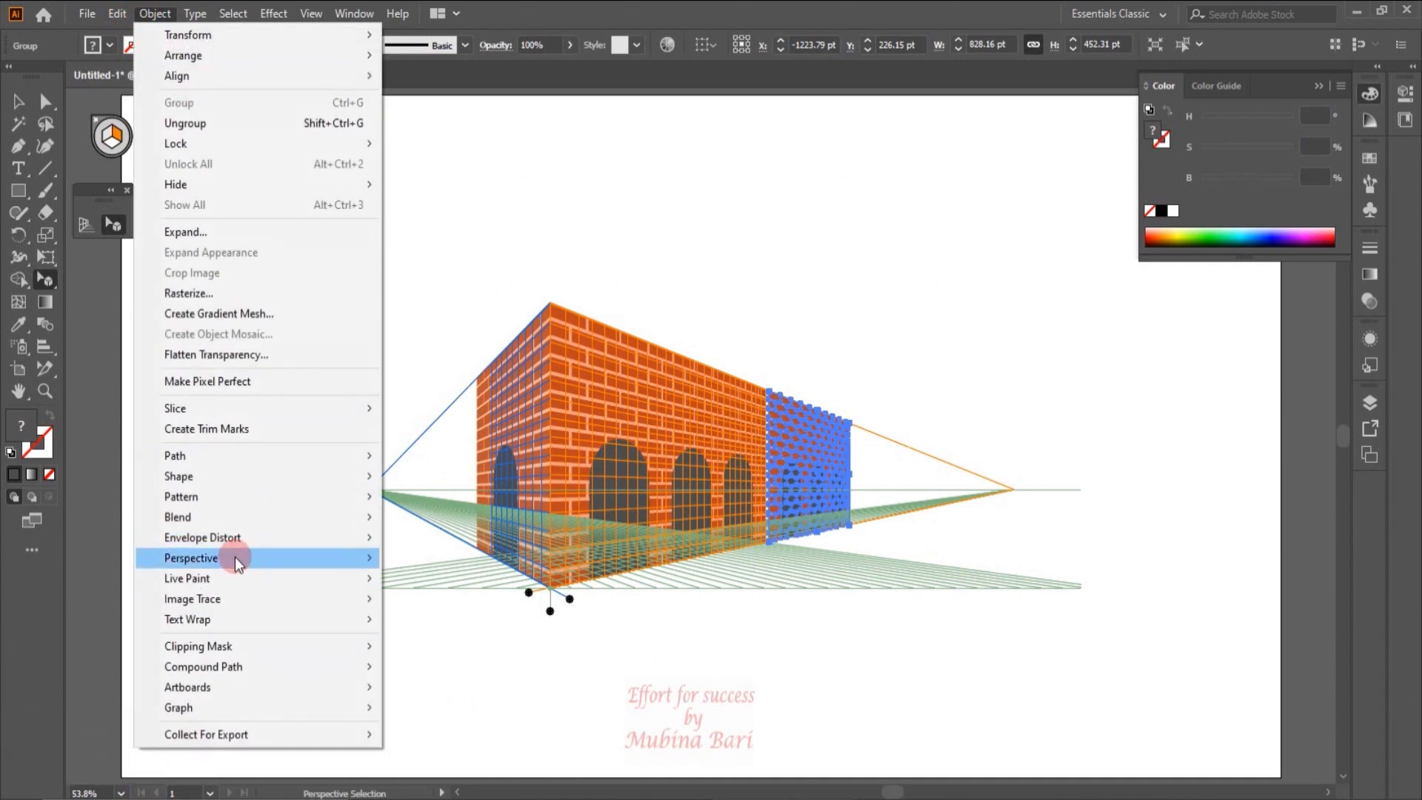
mouse_move(234, 557)
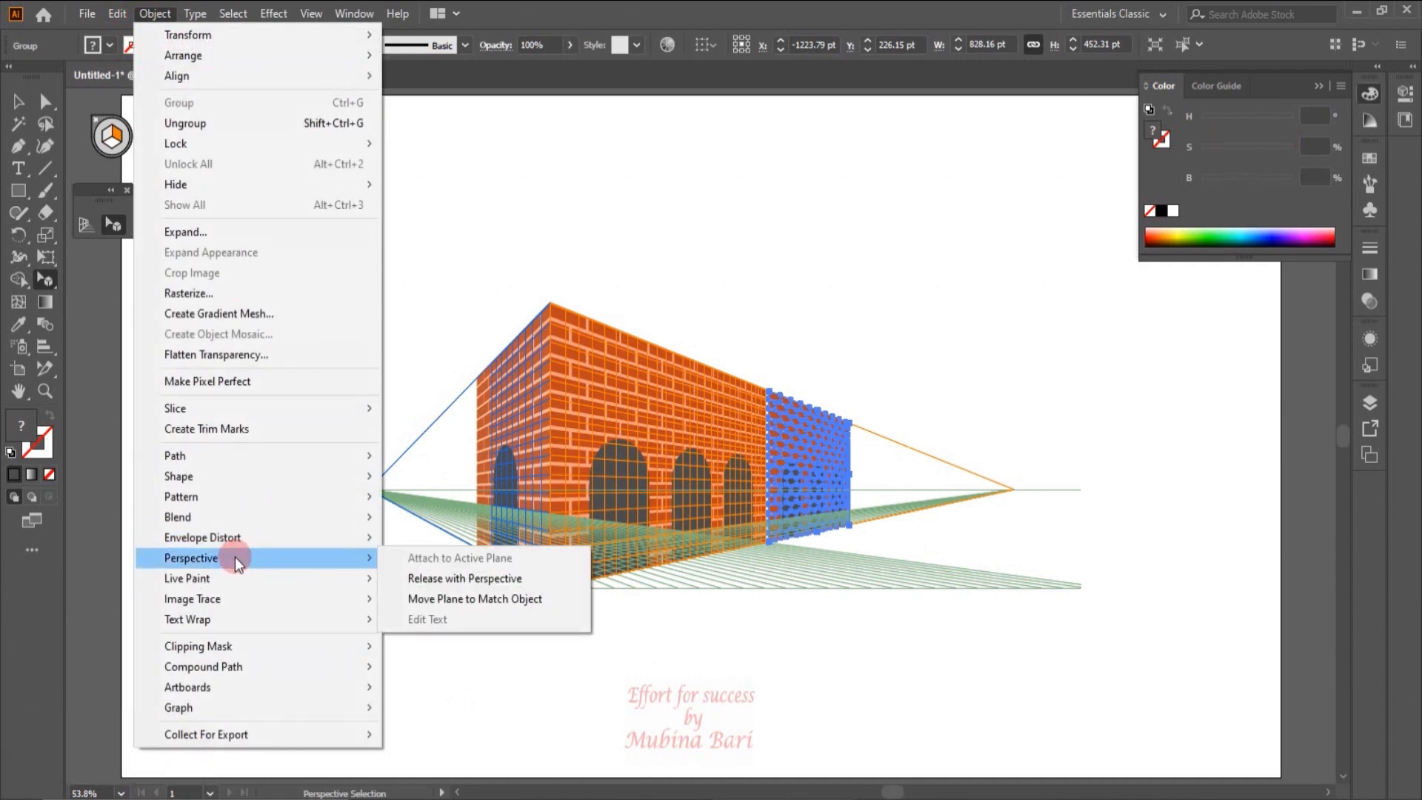
left_click(437, 598)
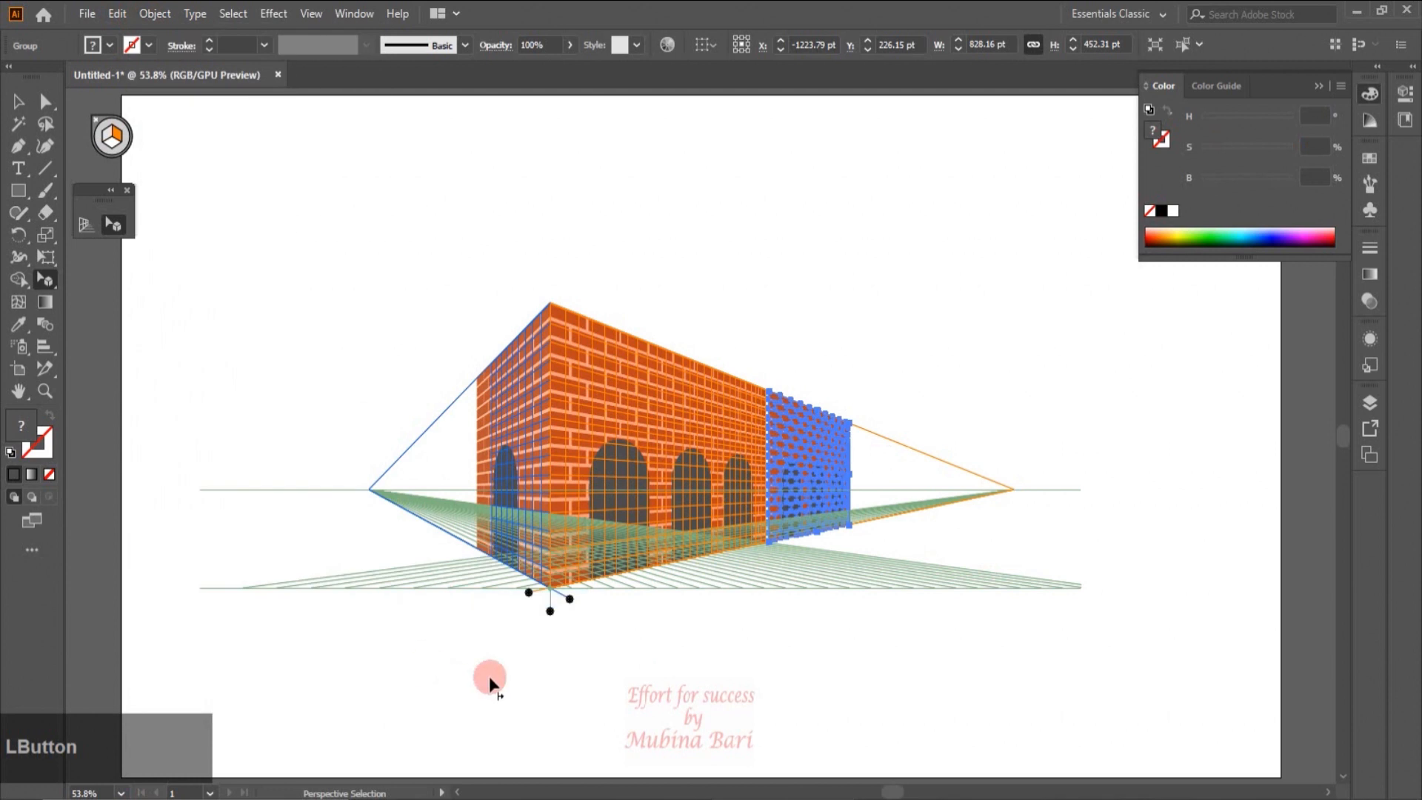
Move the right grid plane together with the duplicated far wall 180 pt outward from the building.
left_click(528, 595)
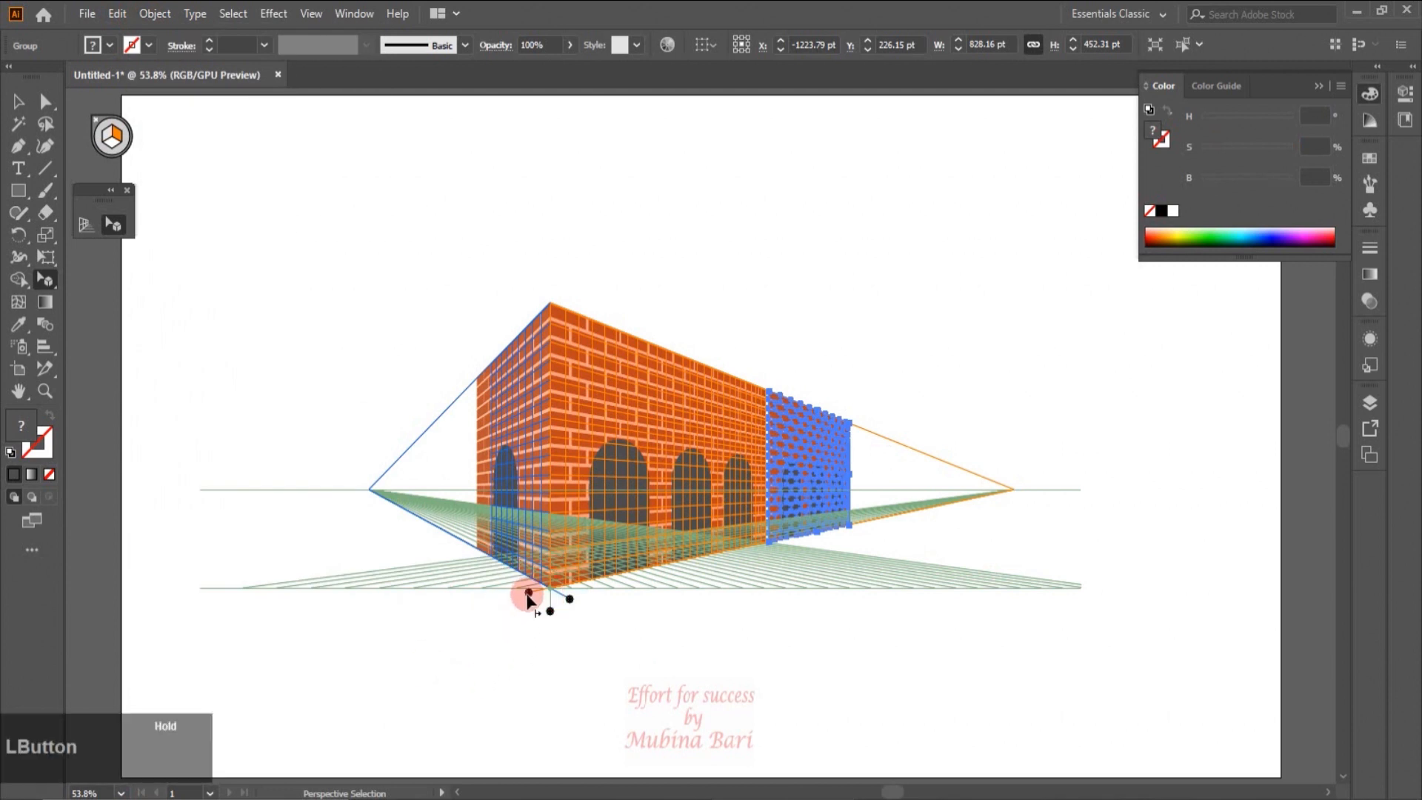
key("shift")
left_click_drag(528, 597, 721, 644)
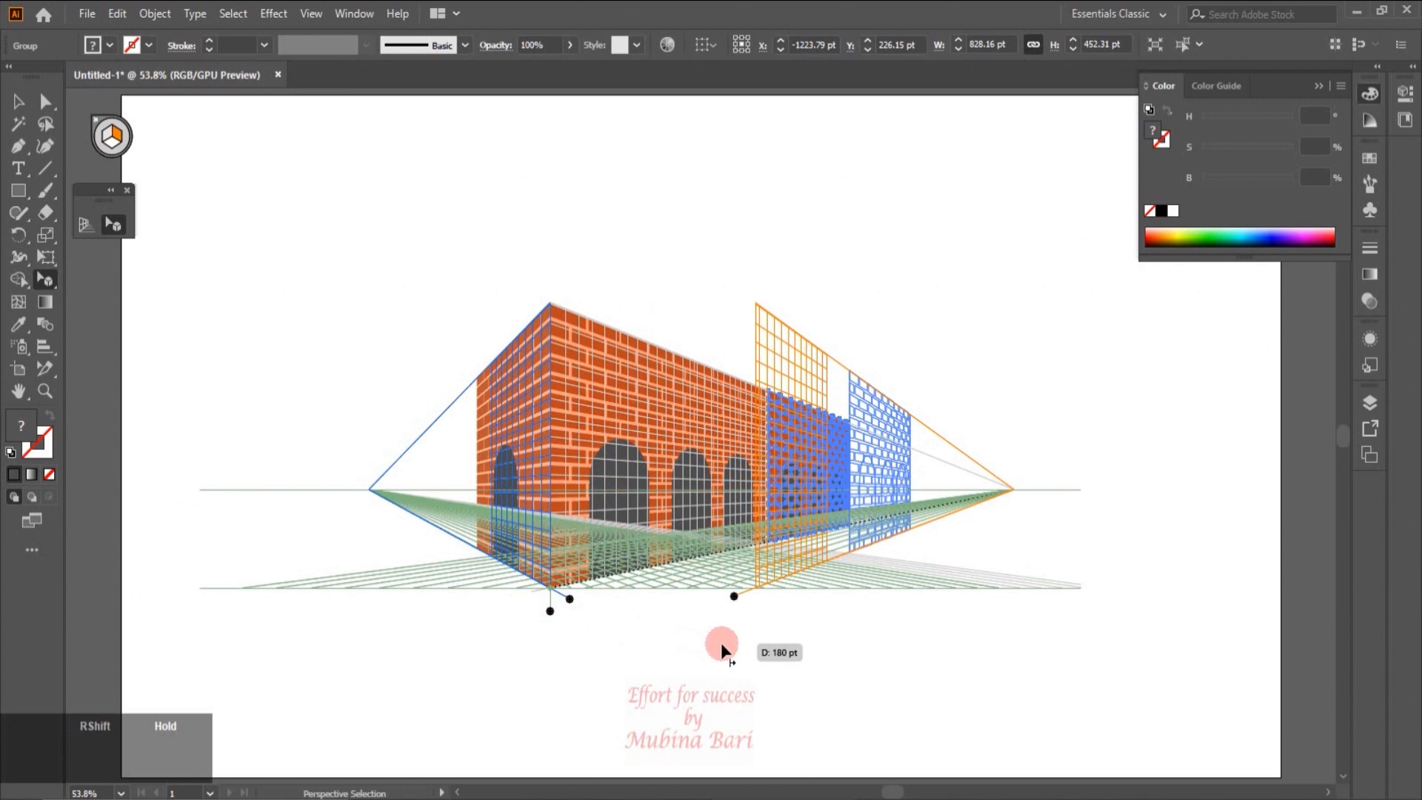
left_click_drag(723, 650, 722, 650)
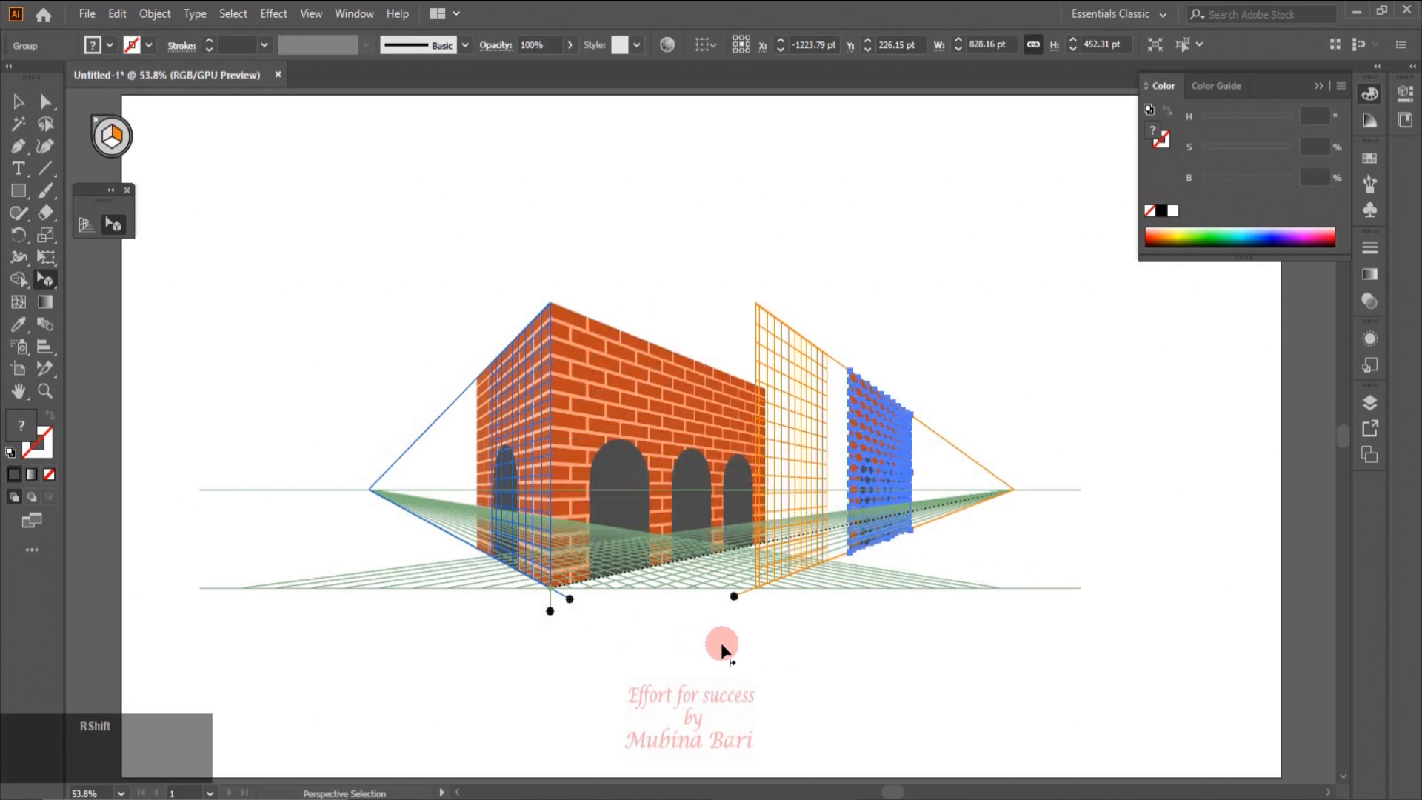
left_click(791, 649)
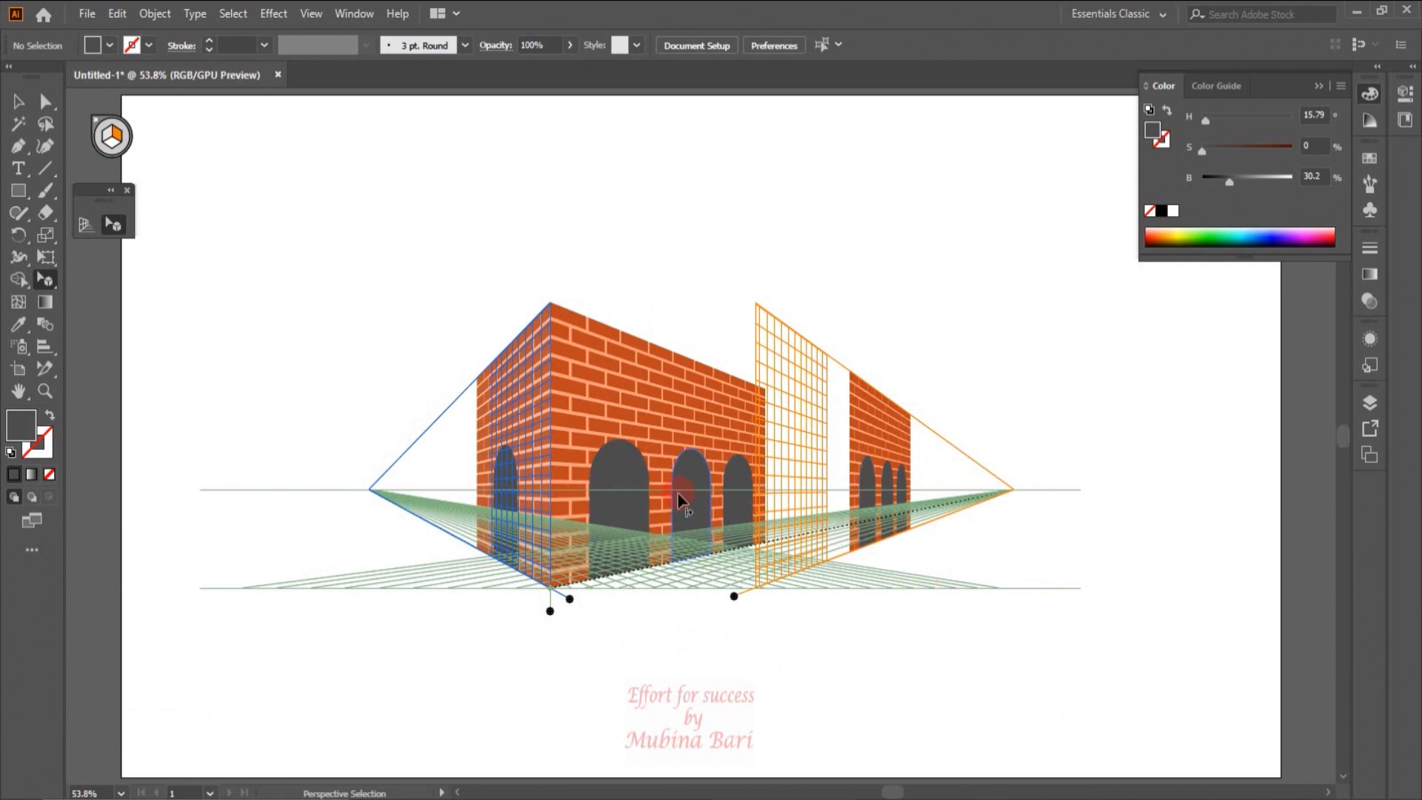
Shift the right grid plane and its far wall partway back toward the building, and nudge the wall along the plane.
left_click(867, 429)
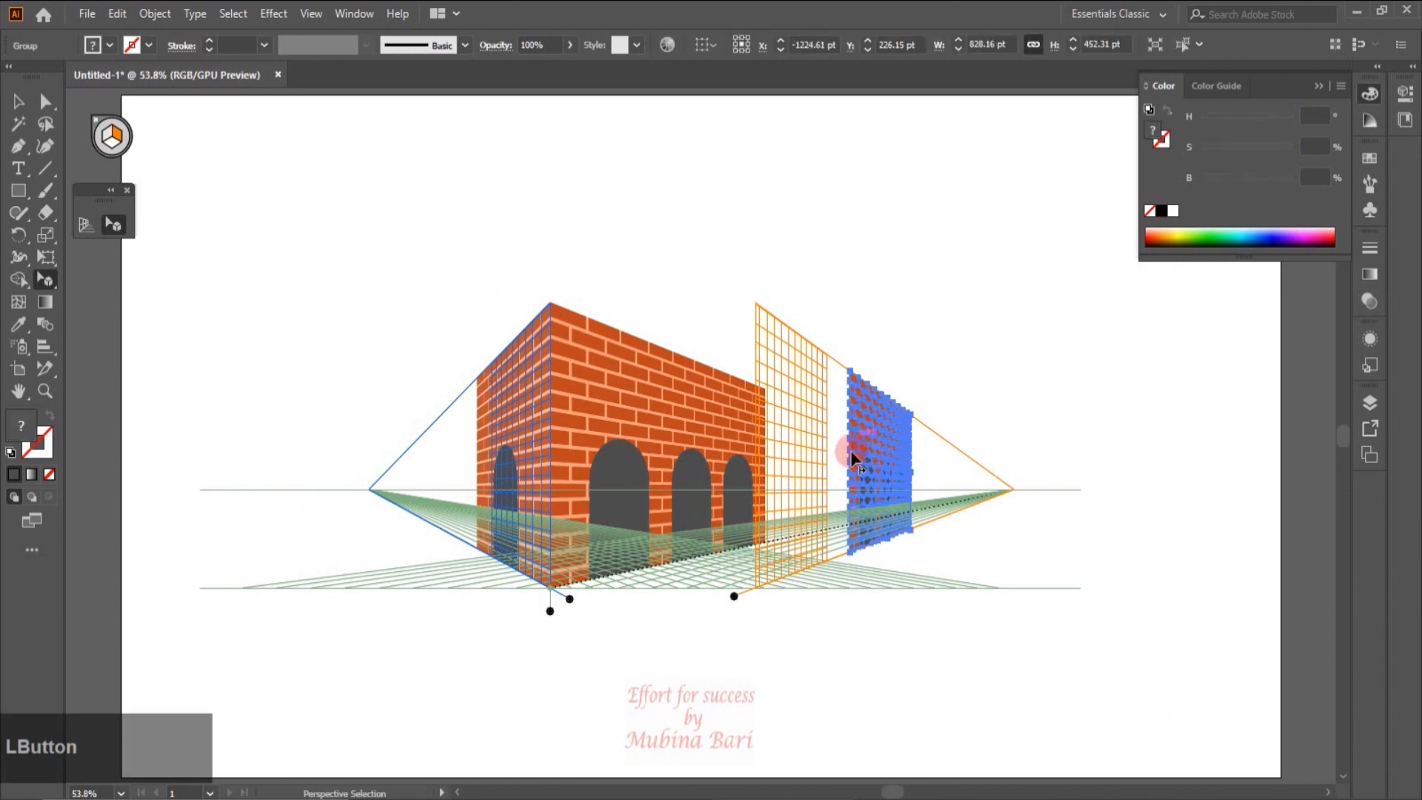
left_click_drag(735, 598, 700, 599)
left_click(901, 494)
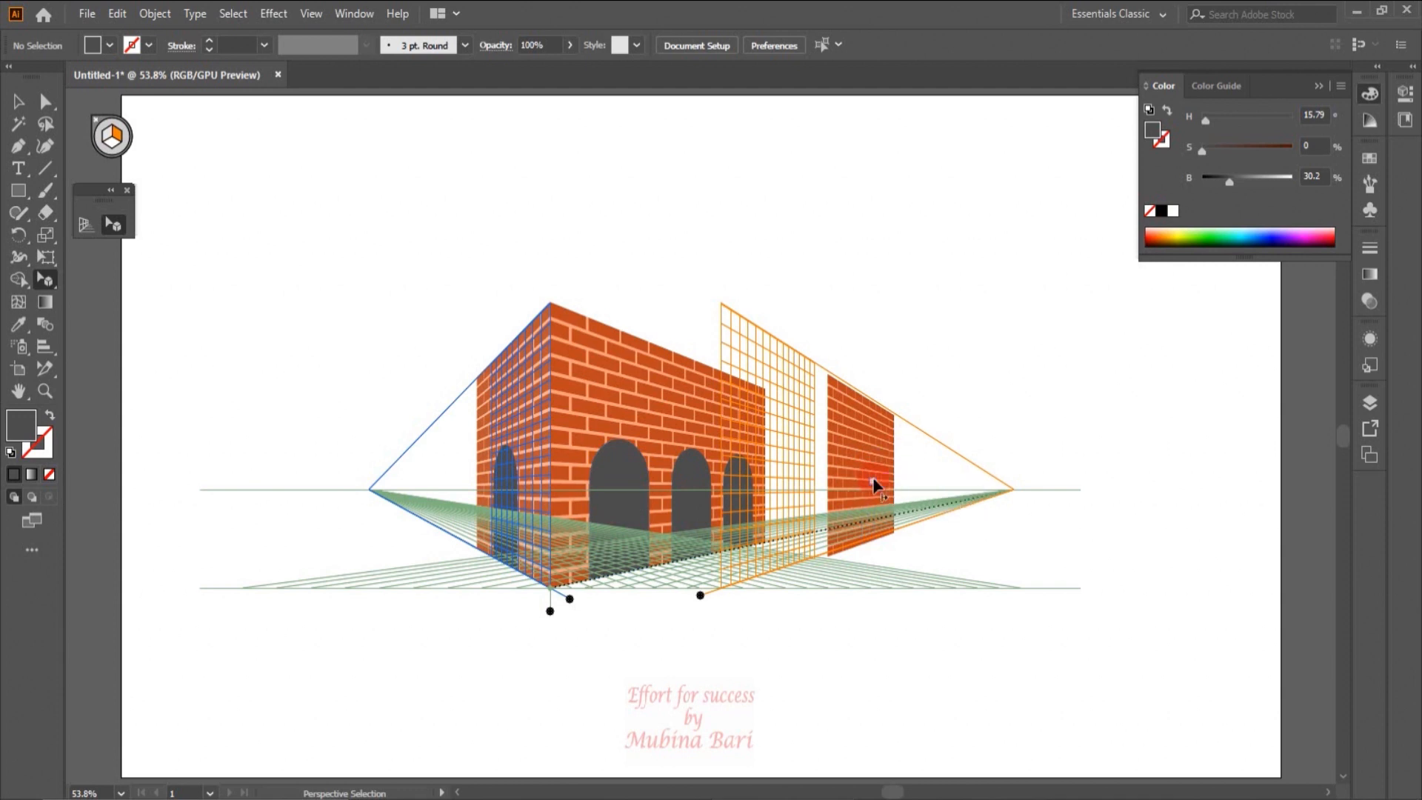
left_click_drag(874, 480, 877, 481)
left_click(1004, 410)
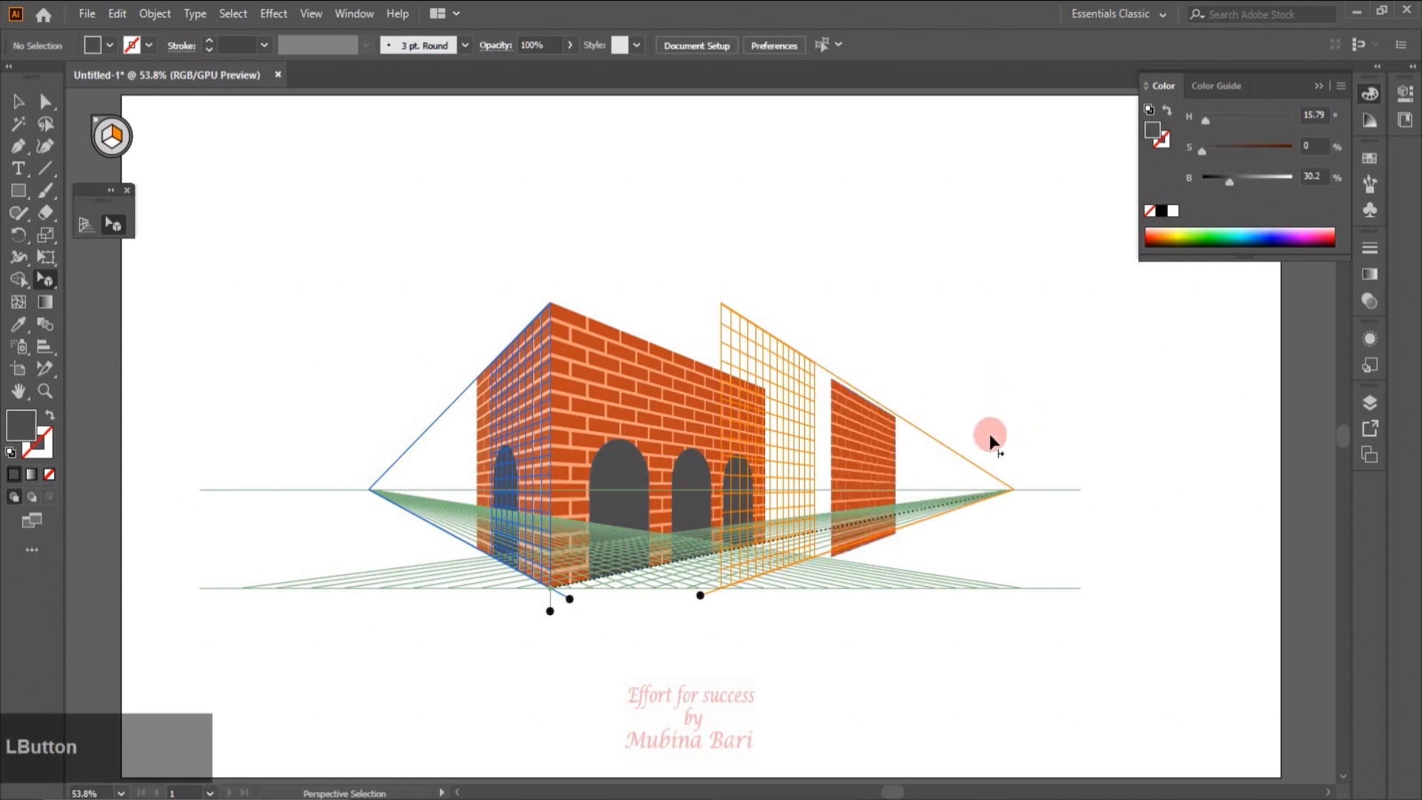
Reorder the far wall's group so its brick subgroup sits below the three arch shapes.
left_click(1369, 403)
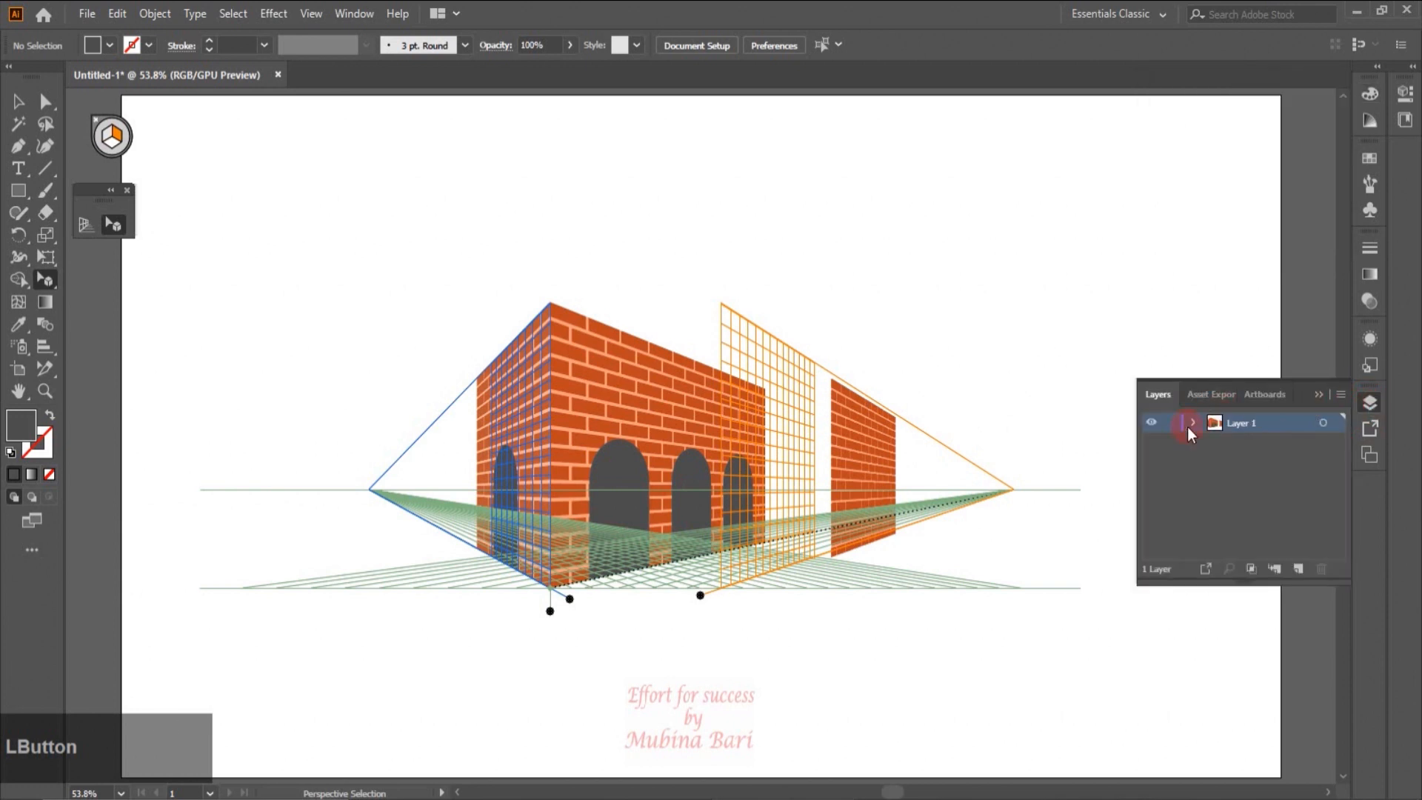
left_click(1193, 423)
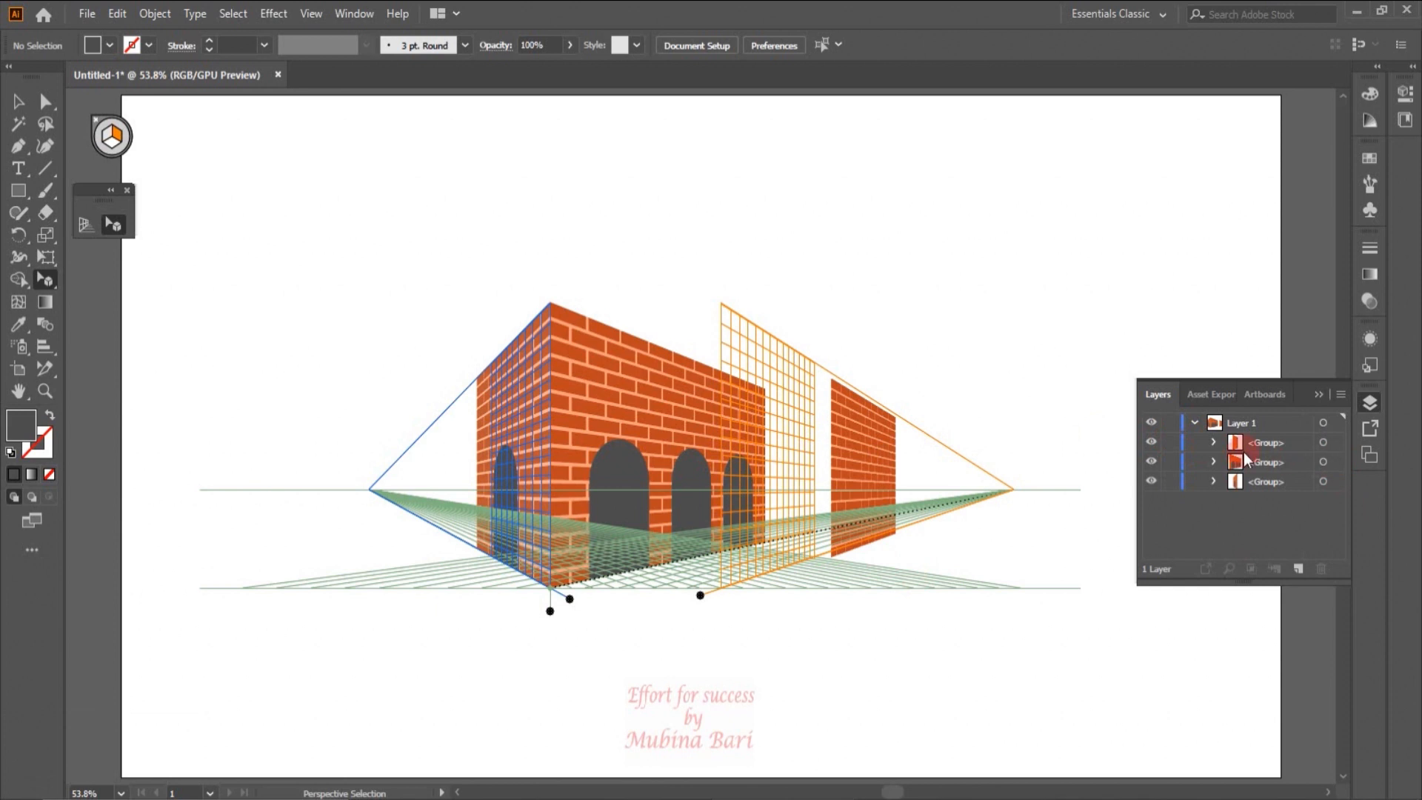
left_click(1150, 444)
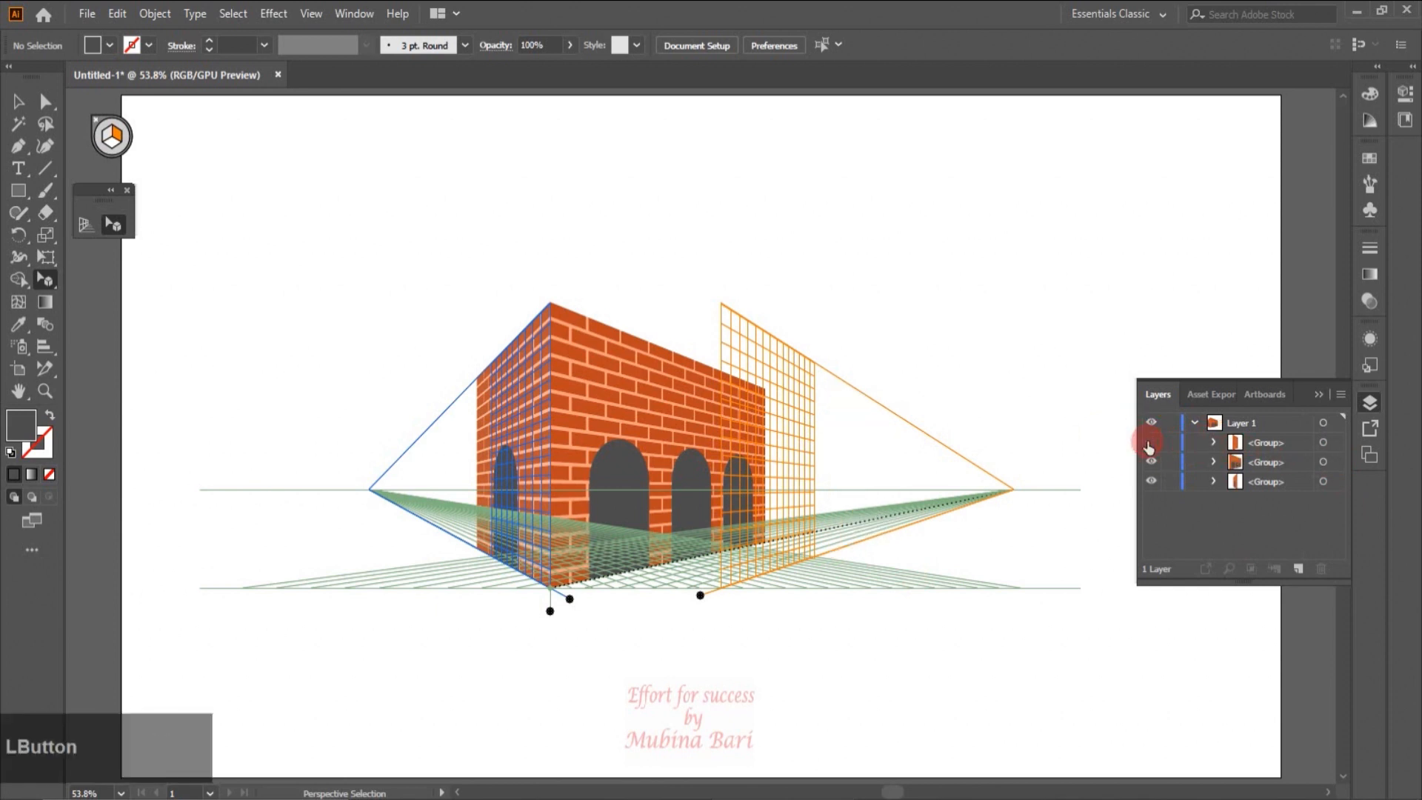
left_click(1151, 443)
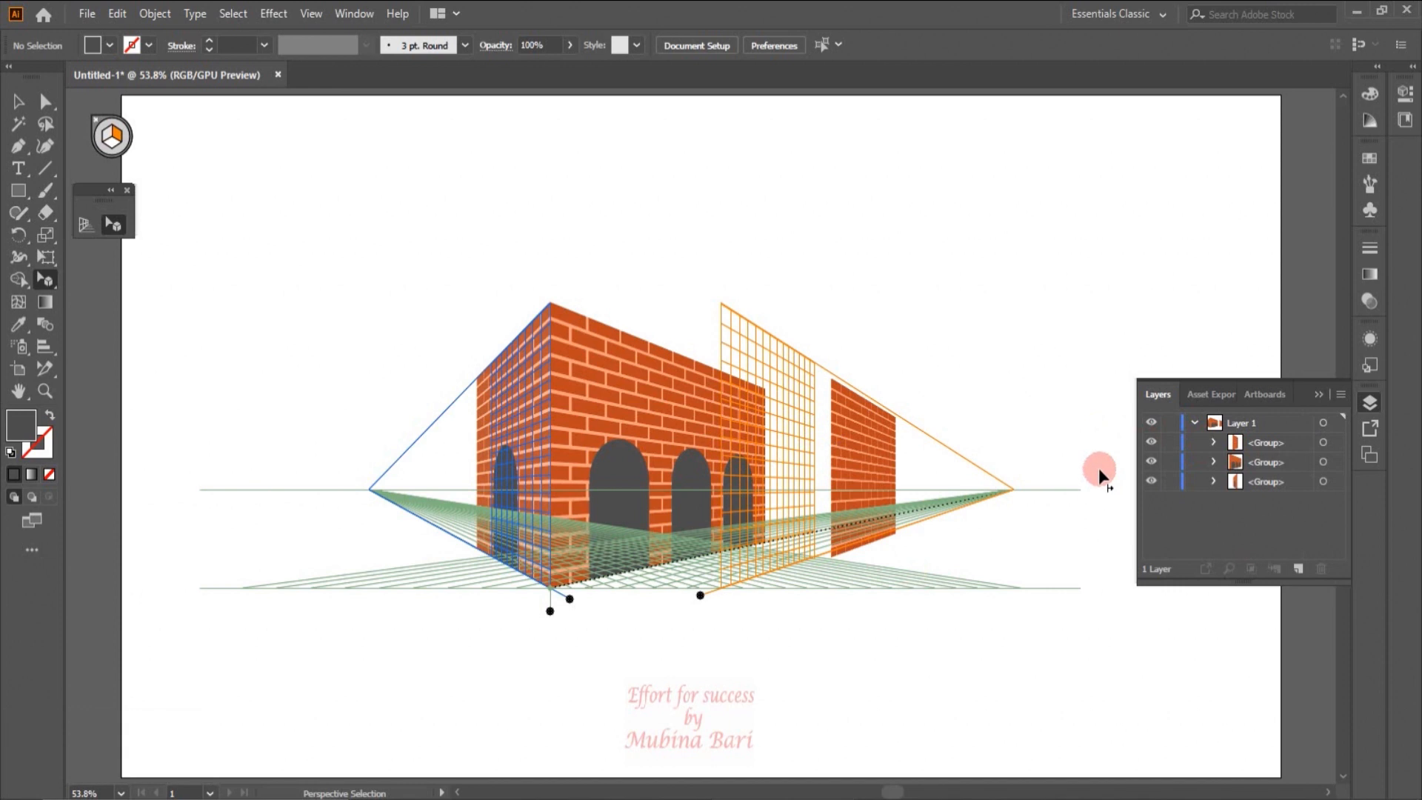
left_click(1213, 442)
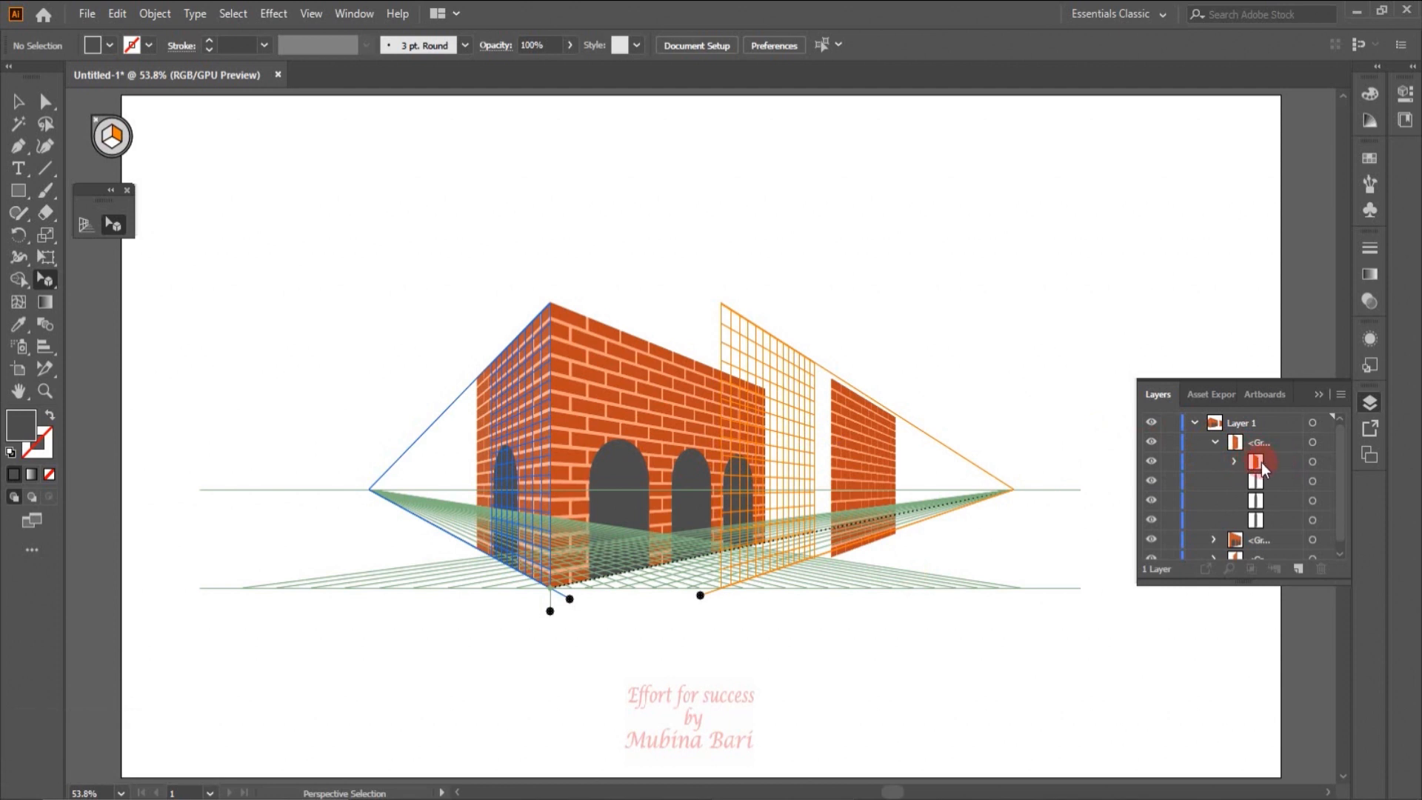
left_click_drag(1270, 462, 1272, 530)
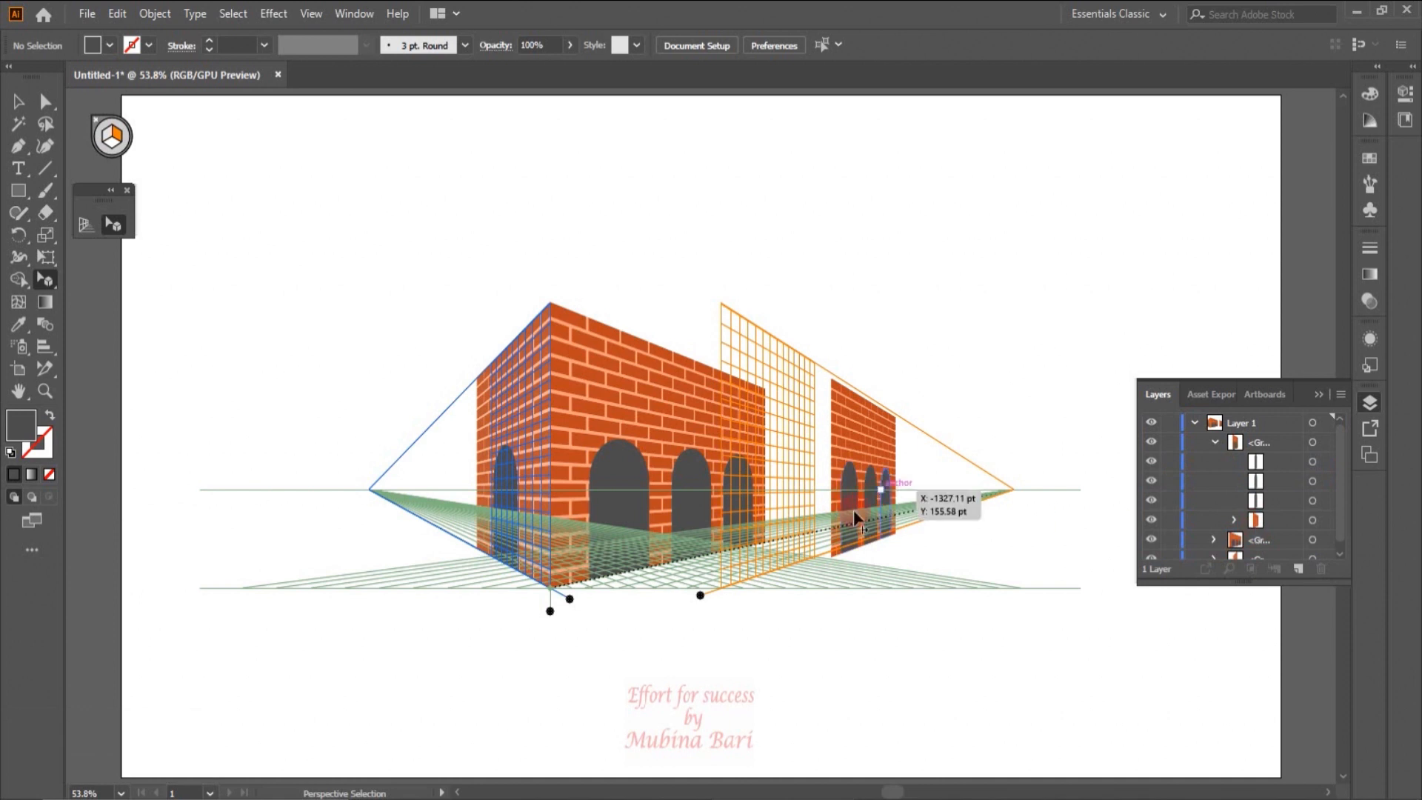
key("ctrl+z")
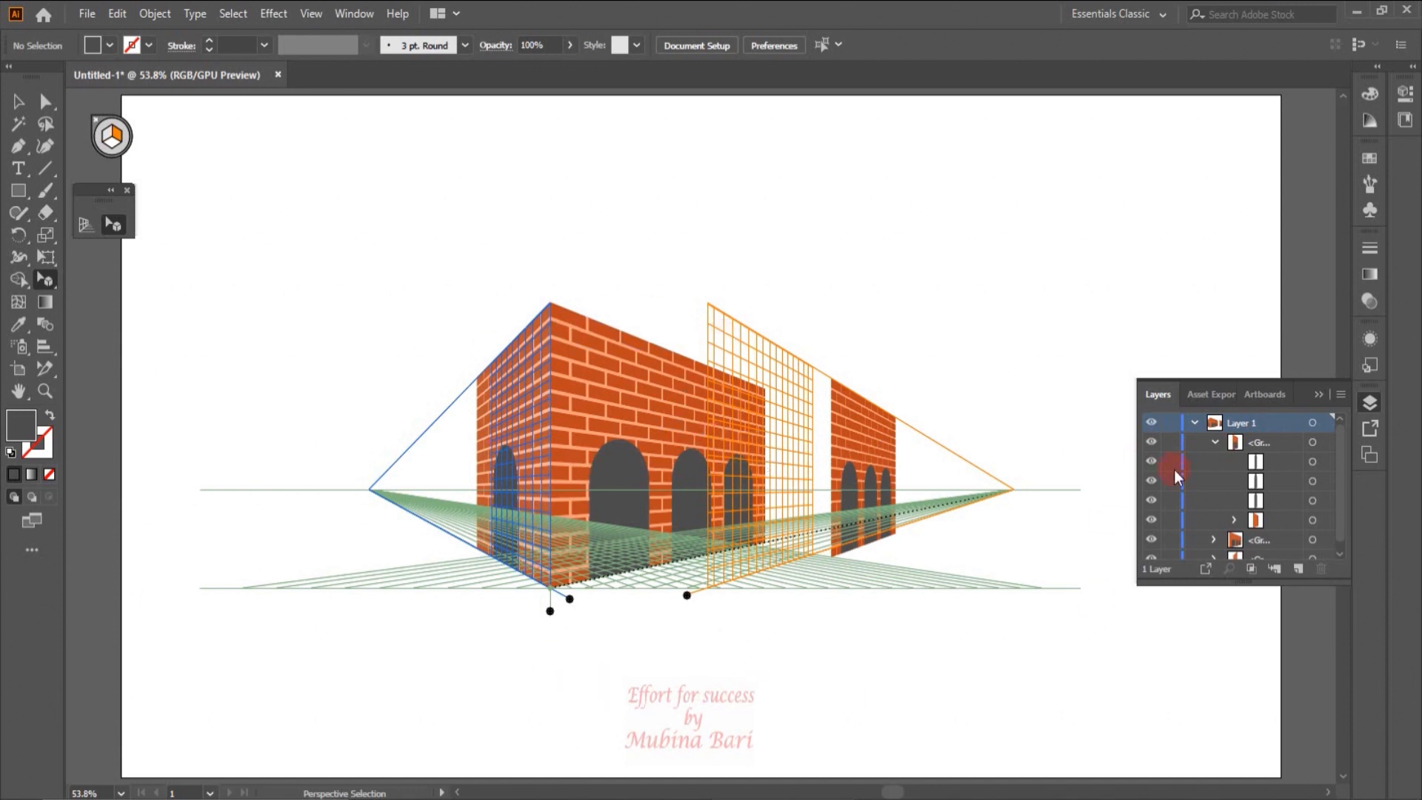
Lock the far wall's group and the main arched wall's group, keeping the left wall's group unlocked.
left_click(1215, 443)
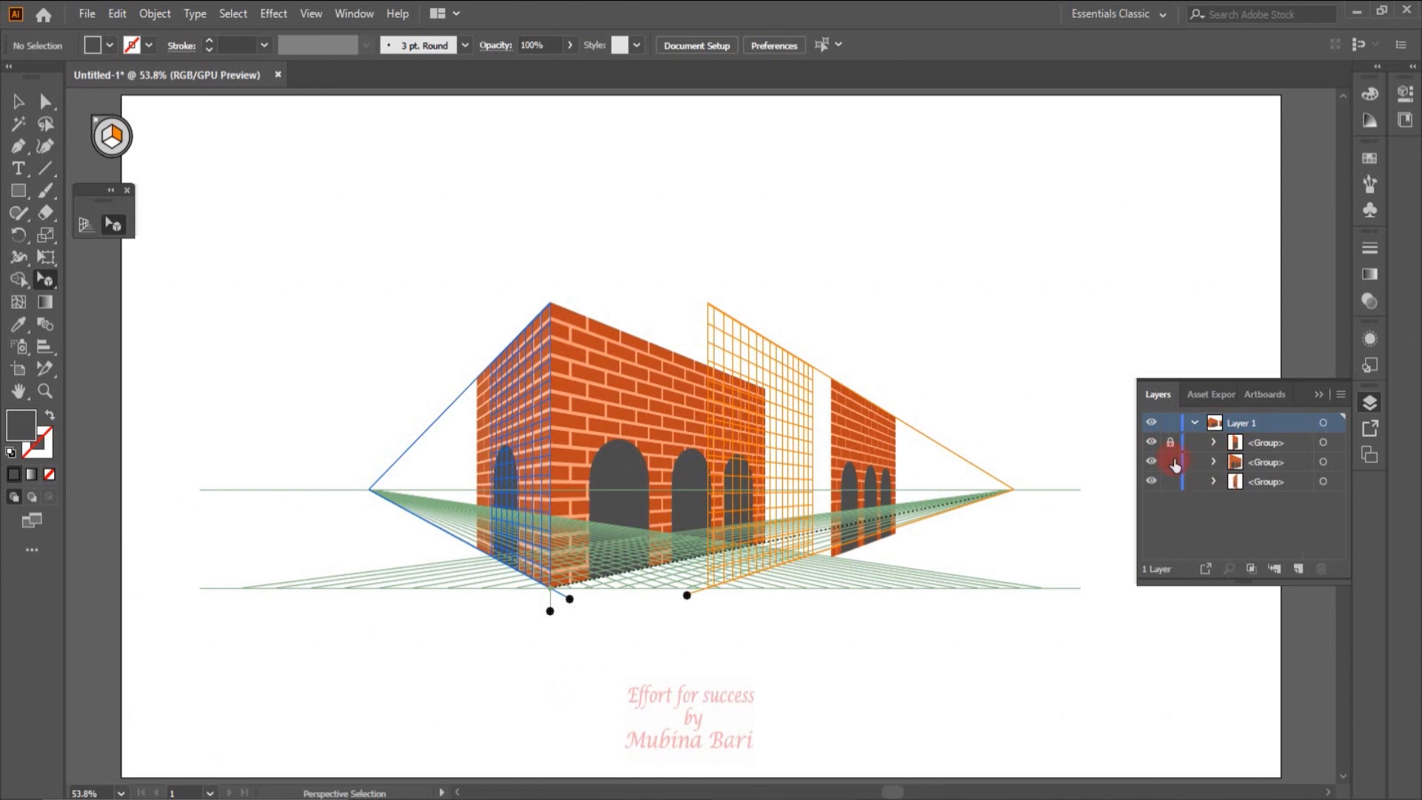
left_click(1170, 462)
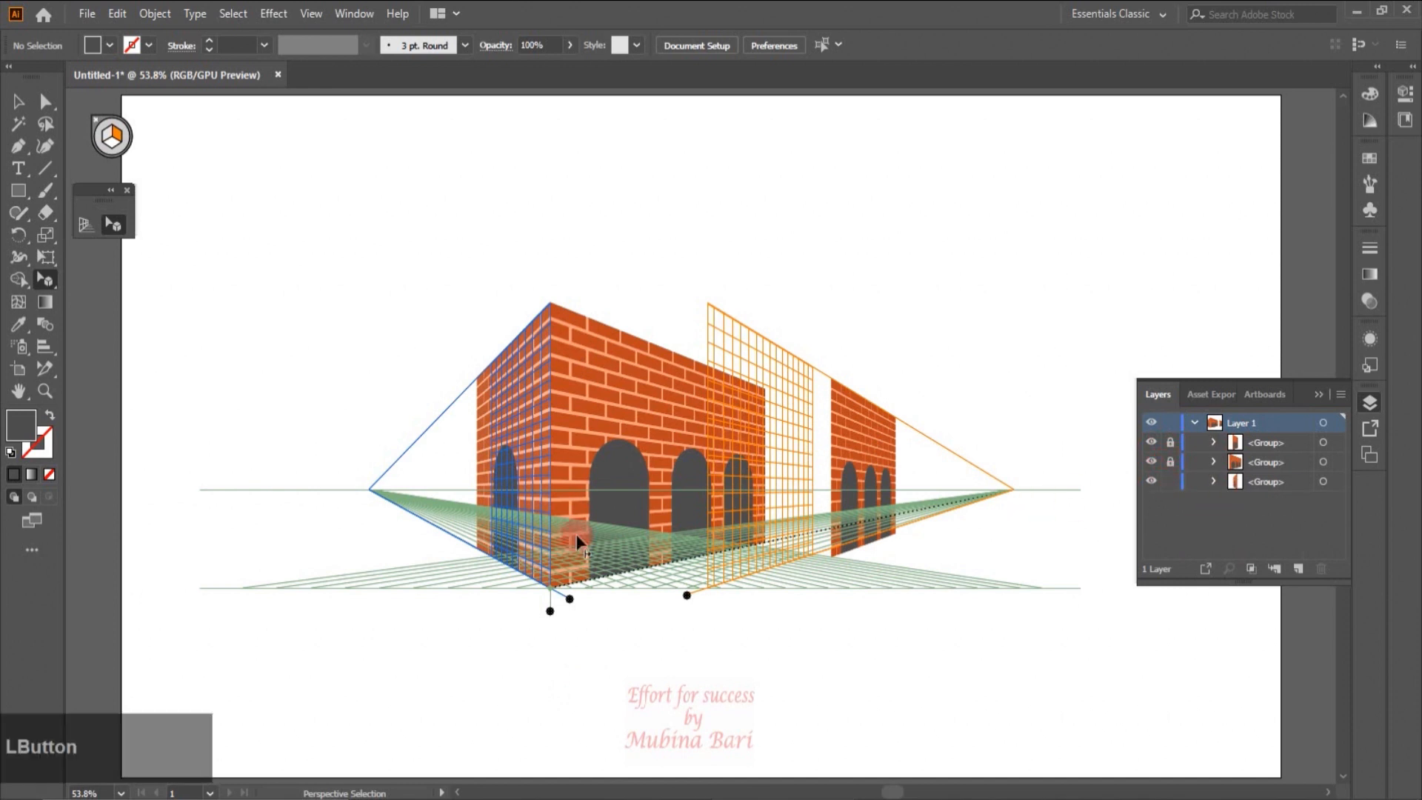
left_click(1151, 482)
left_click(1151, 482)
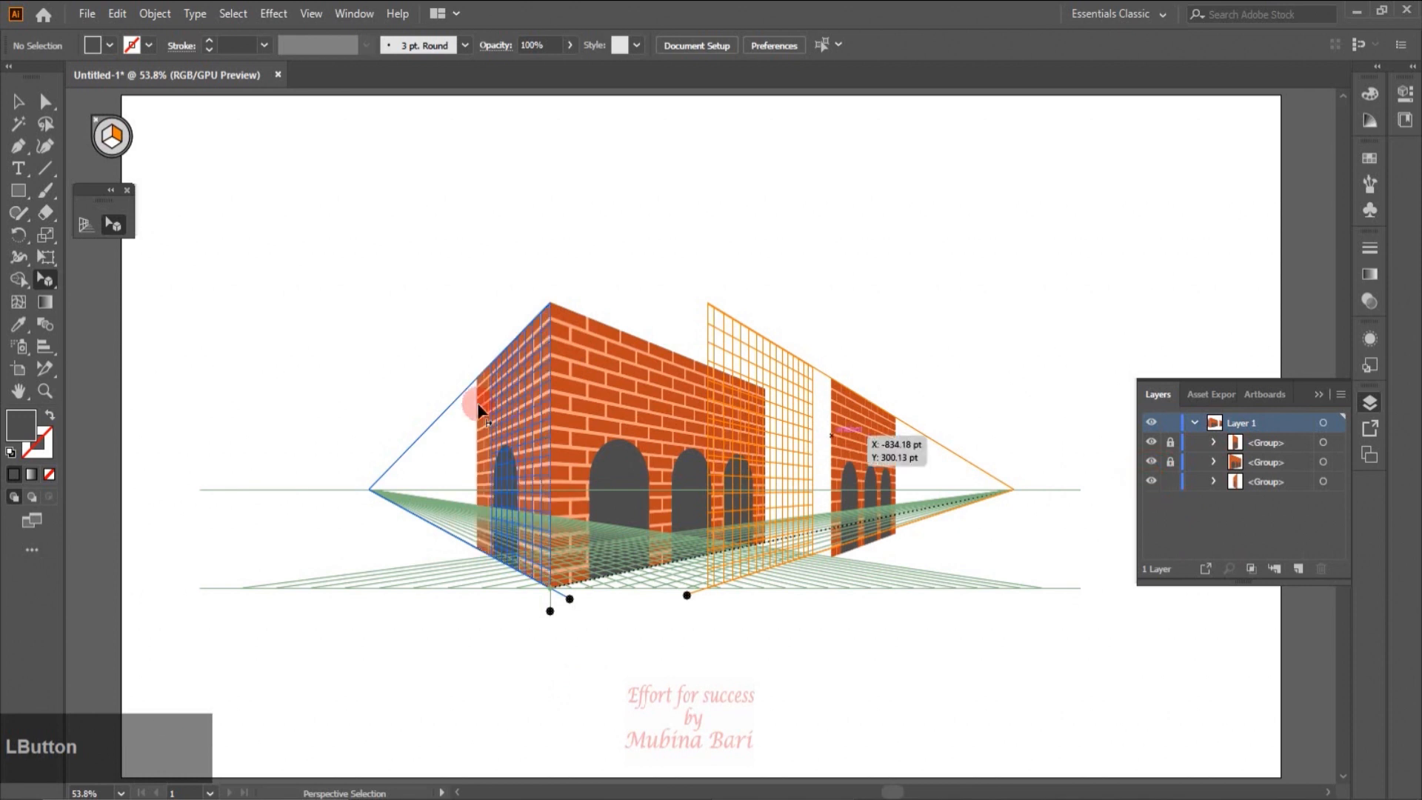
left_click(1169, 442)
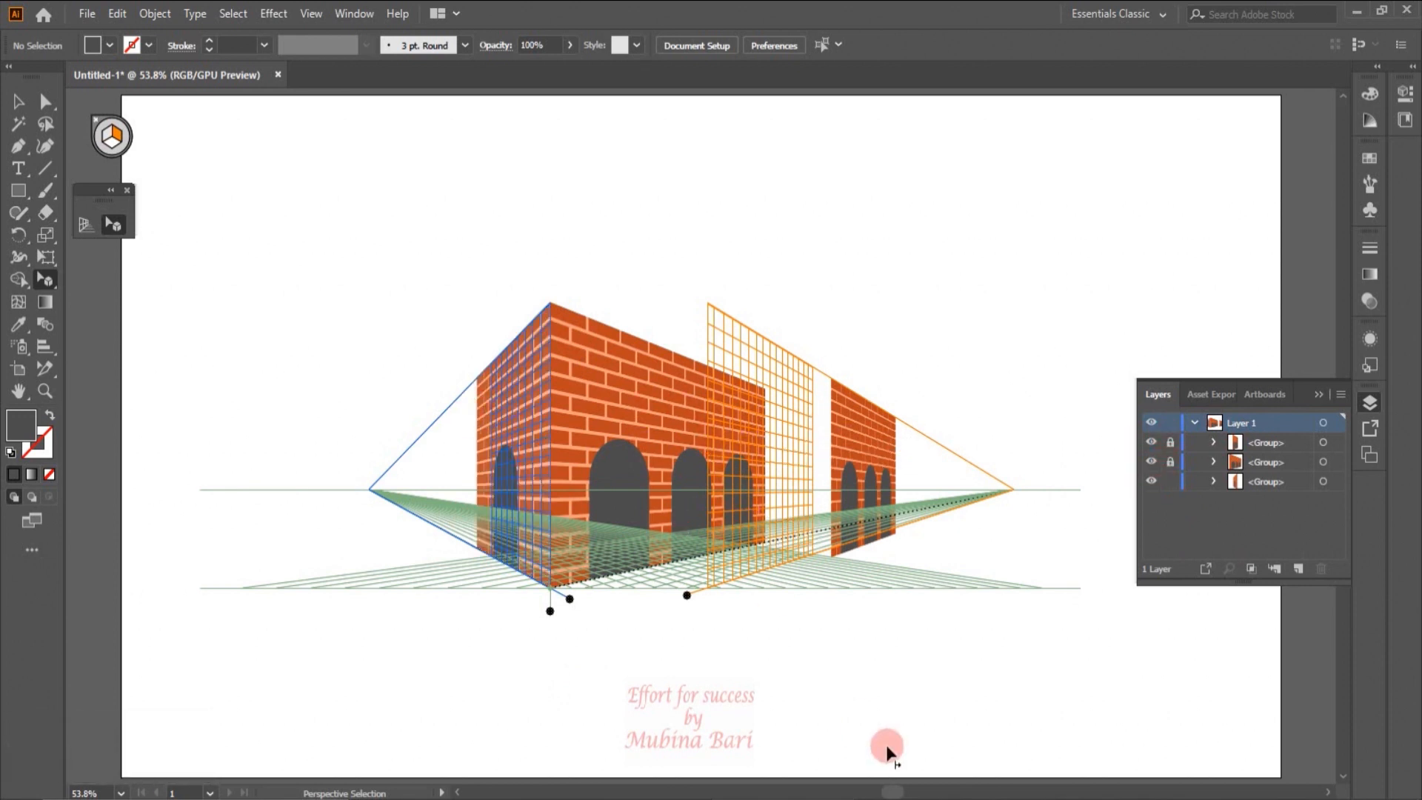
Duplicate the left wall perpendicular to its plane, placing the copy at the far end of the main arched wall.
left_click(490, 447)
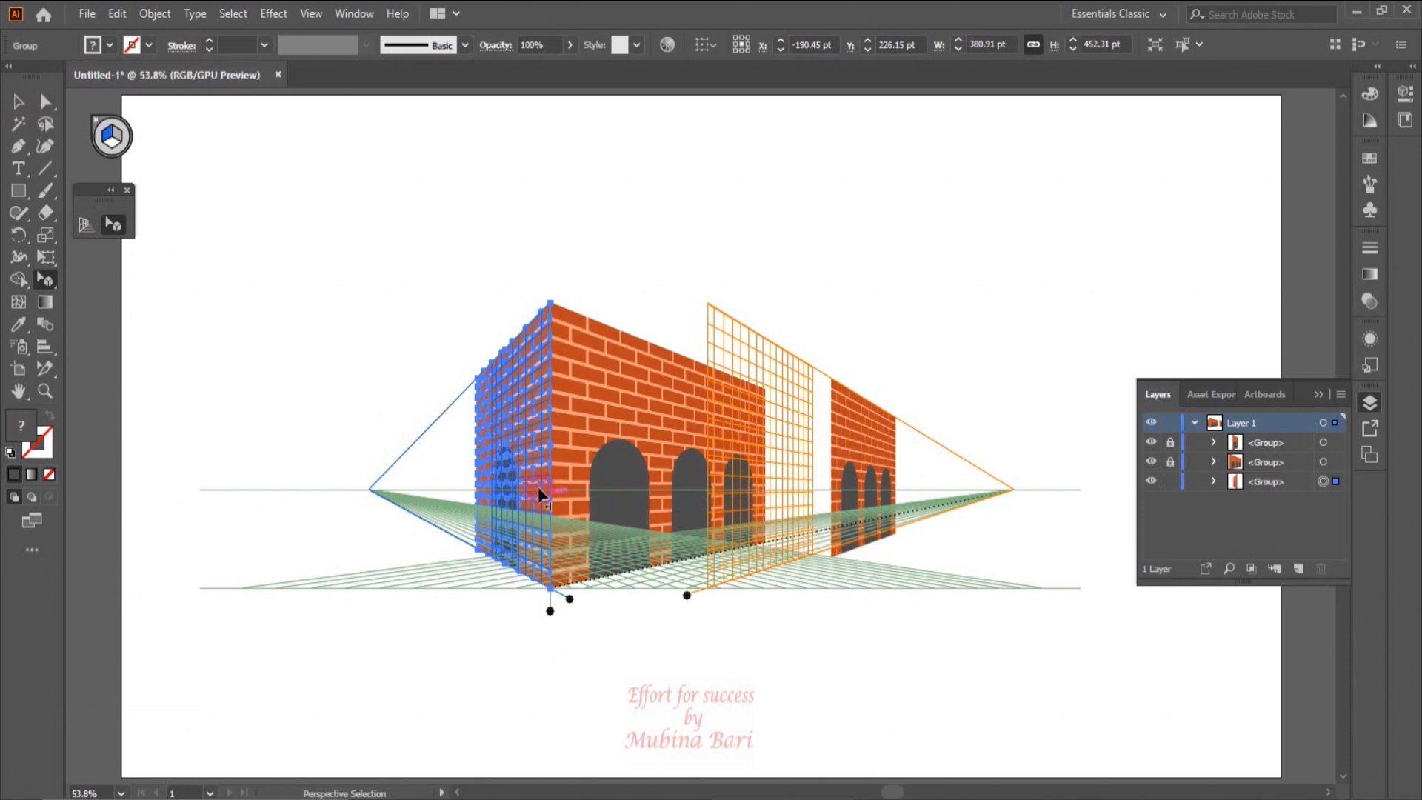
left_click_drag(538, 486, 754, 446)
key("5")
key("5")
key("5")
key("5")
key("5")
key("5")
key("5")
key("5")
key("5")
key("5")
key("5")
key("5")
key("5")
Hide the main arched wall to inspect the duplicated side wall behind it, and show the main wall again.
left_click(1170, 462)
left_click(1152, 462)
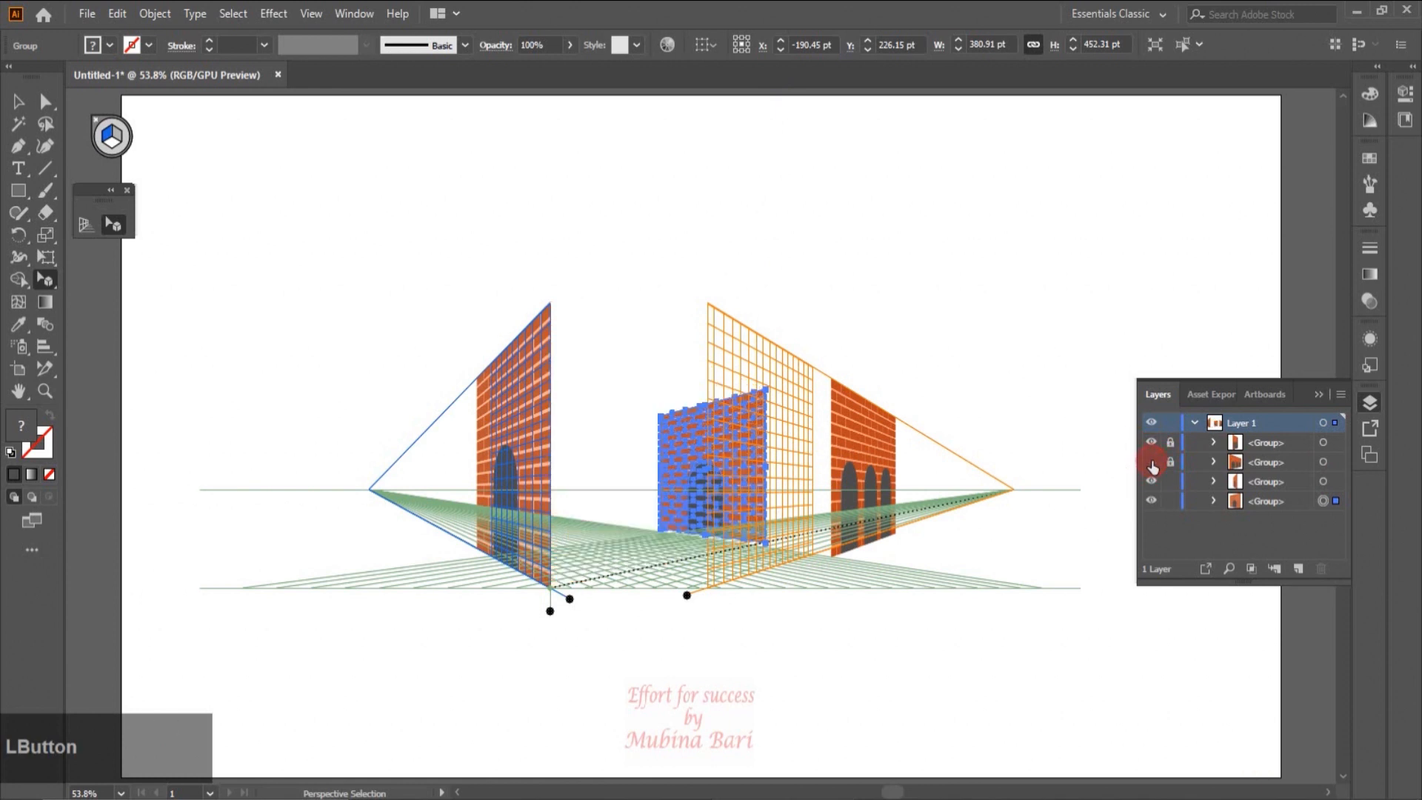
left_click(781, 652)
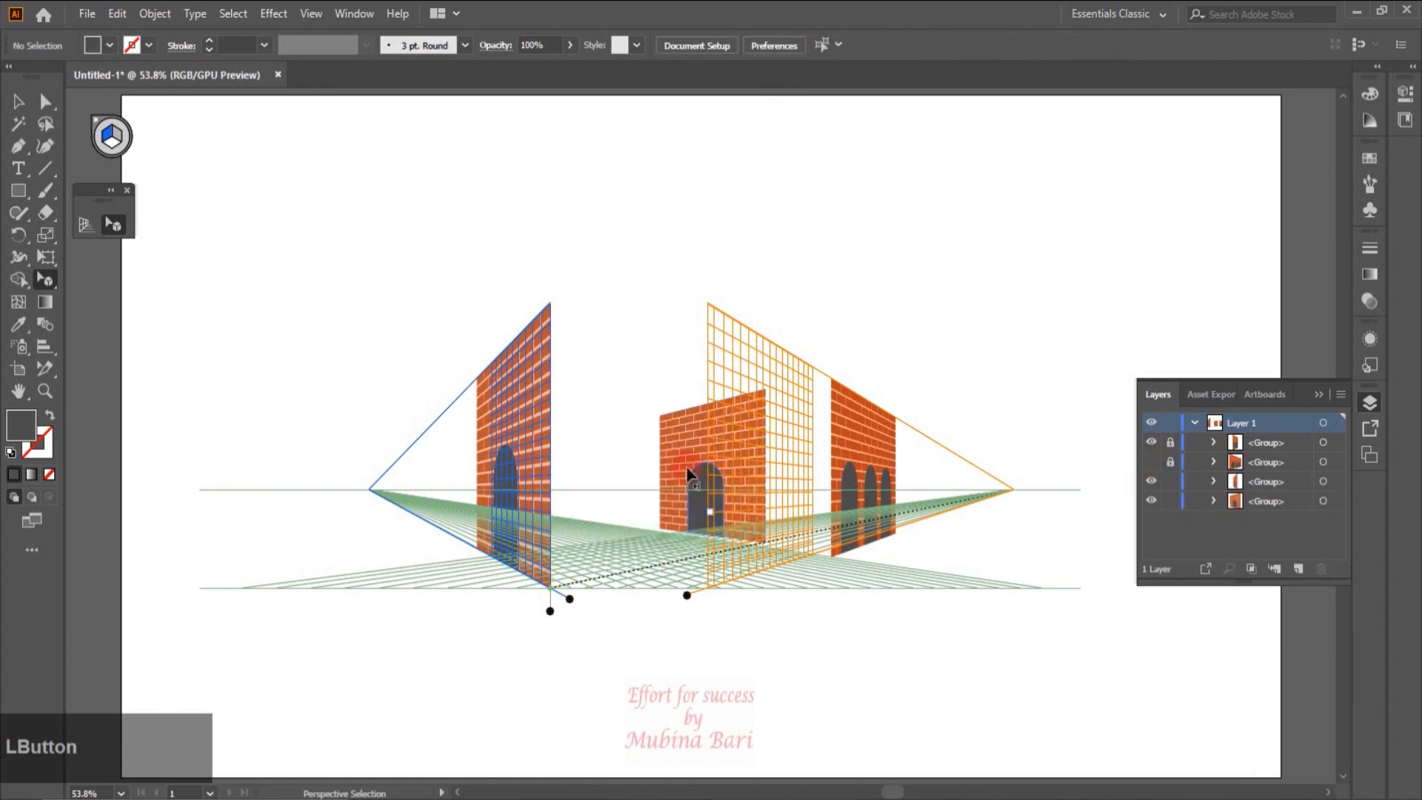
left_click(1118, 515)
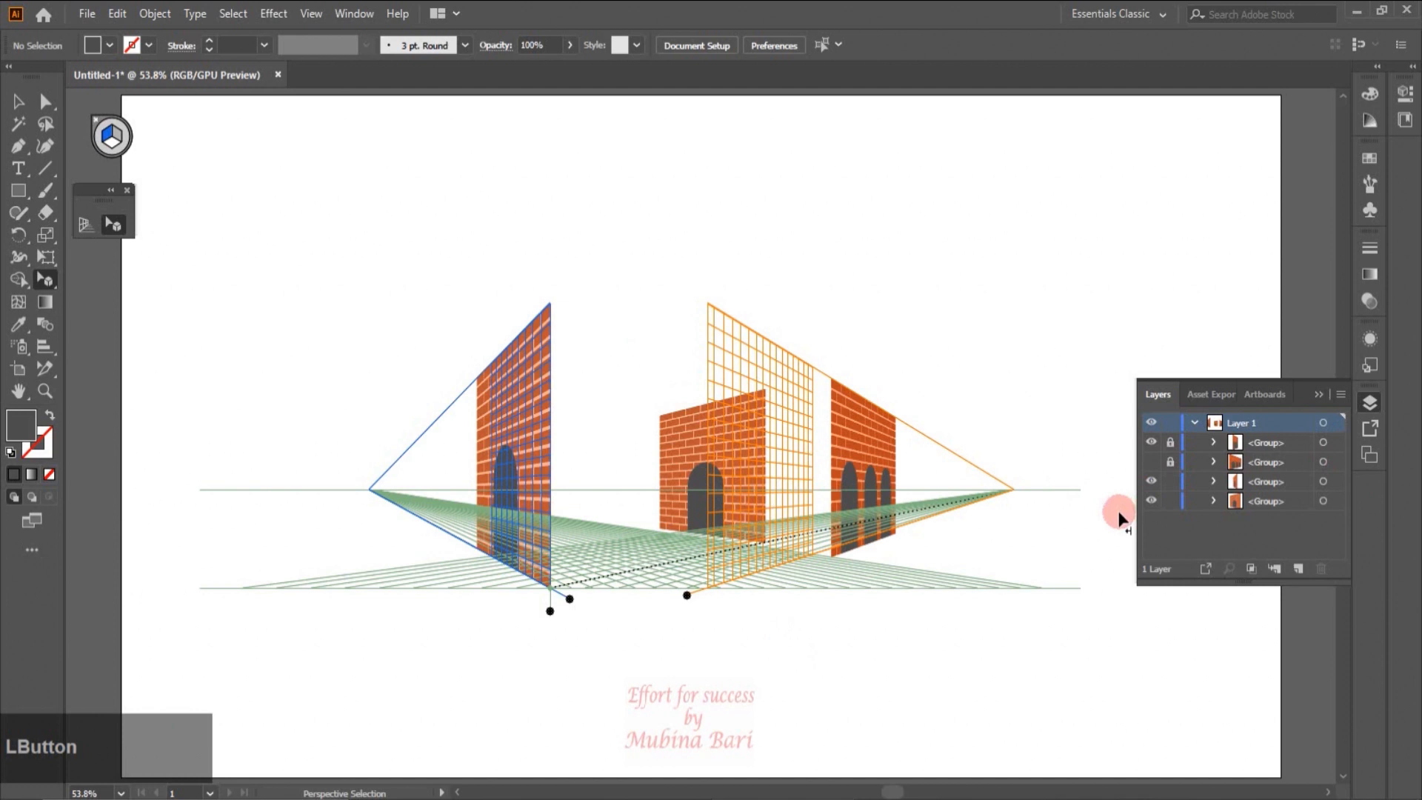
left_click(1150, 464)
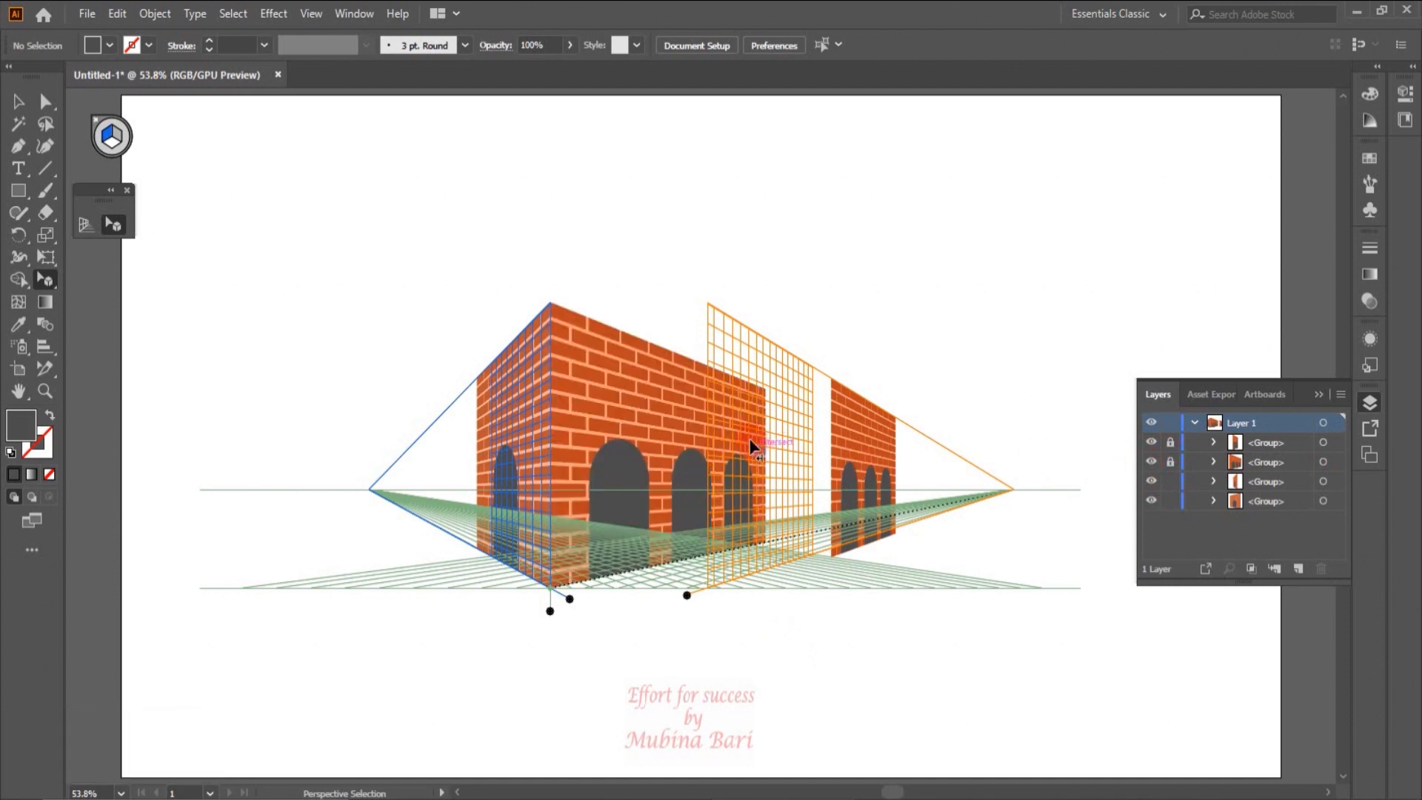
Nudge the duplicated side wall at the main wall's far edge and apply Move Plane to Match Object to it.
left_click_drag(737, 478, 715, 548)
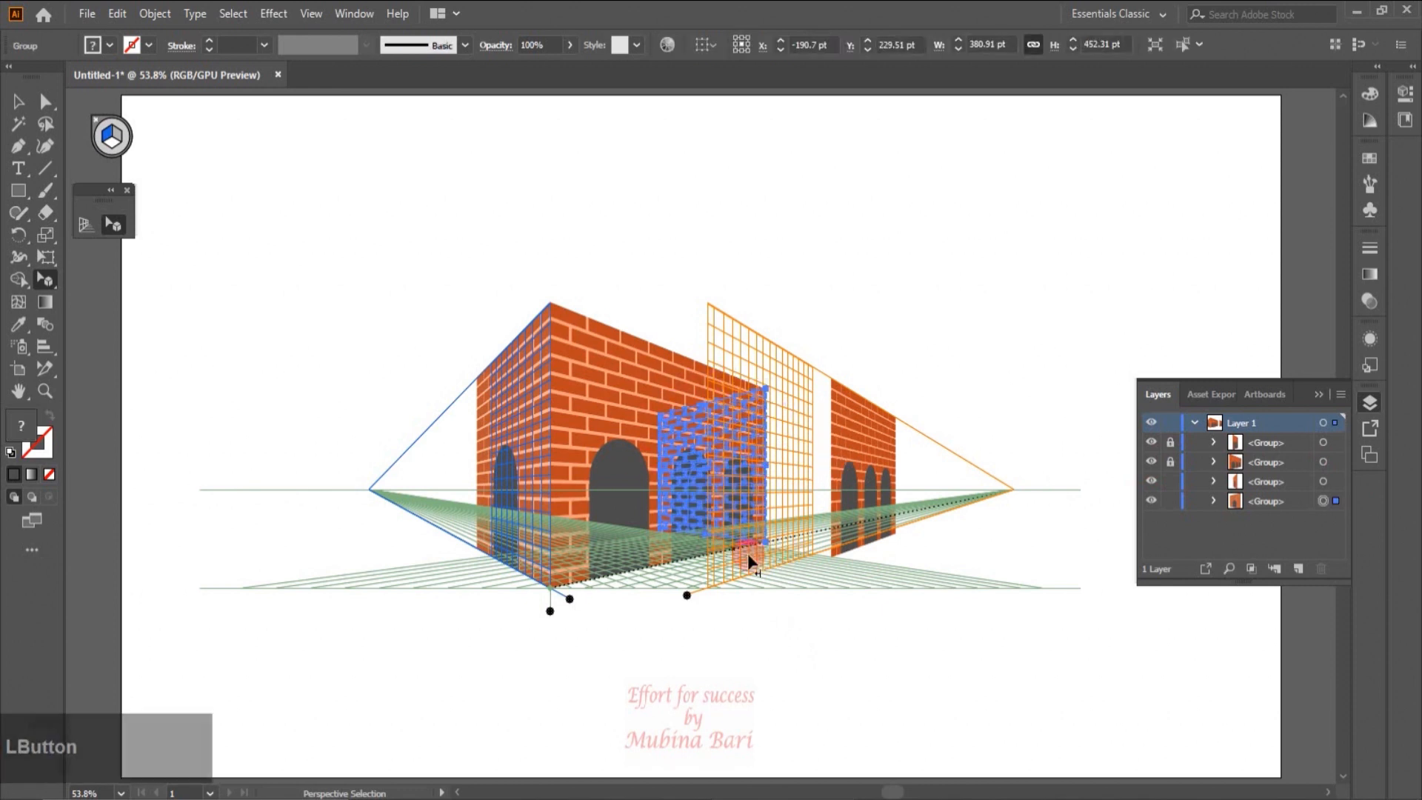
left_click(697, 597)
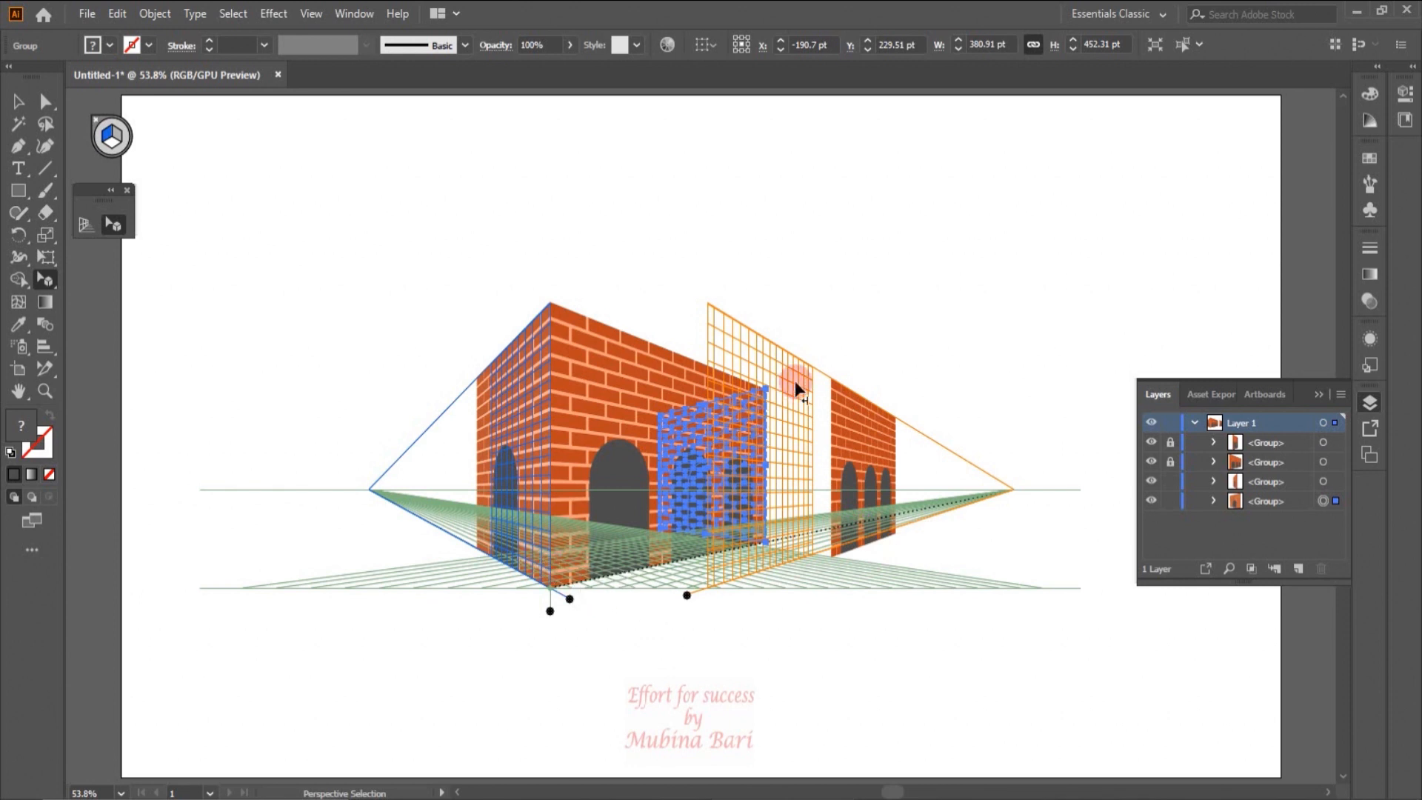
left_click(502, 605)
left_click(306, 474)
left_click(152, 15)
left_click(321, 559)
left_click(438, 599)
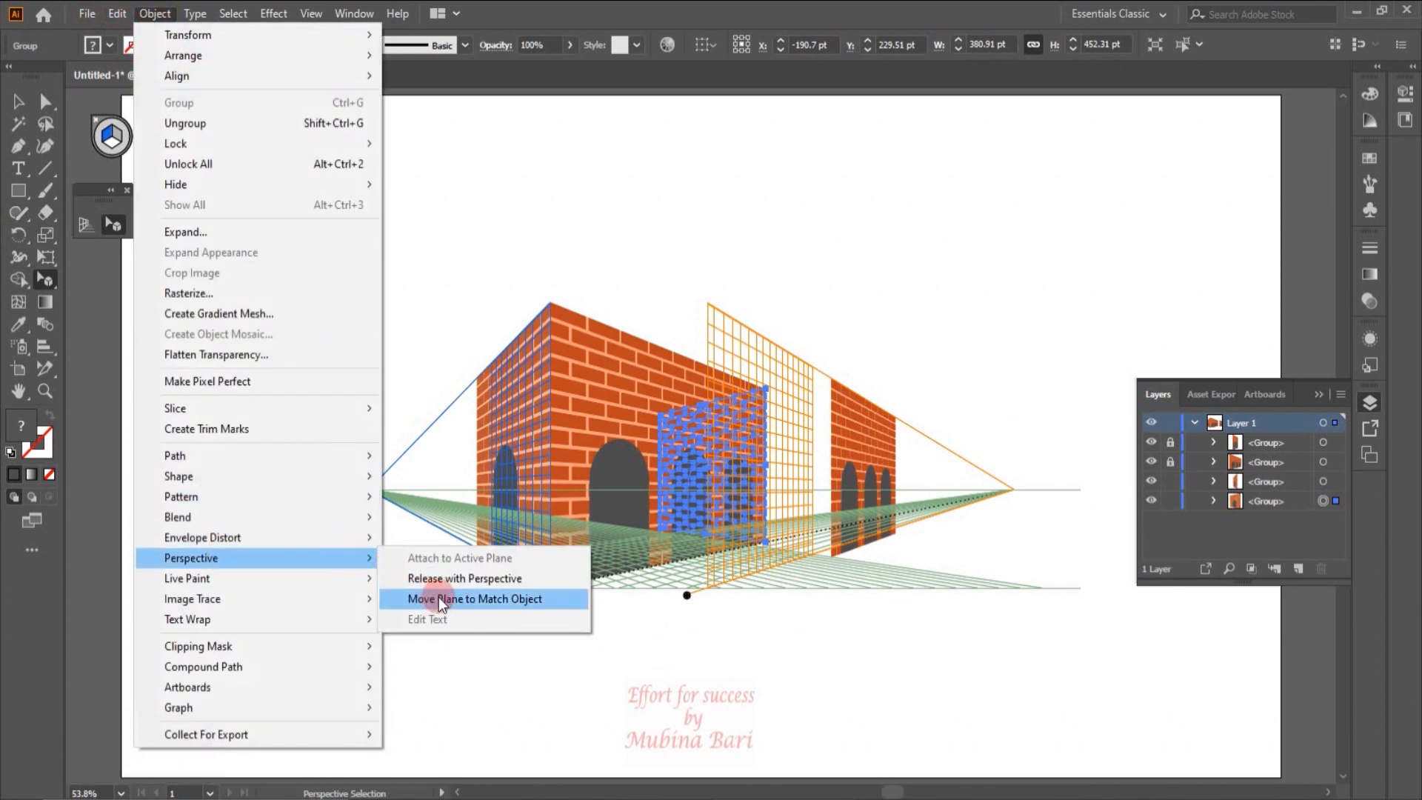
left_click(1149, 365)
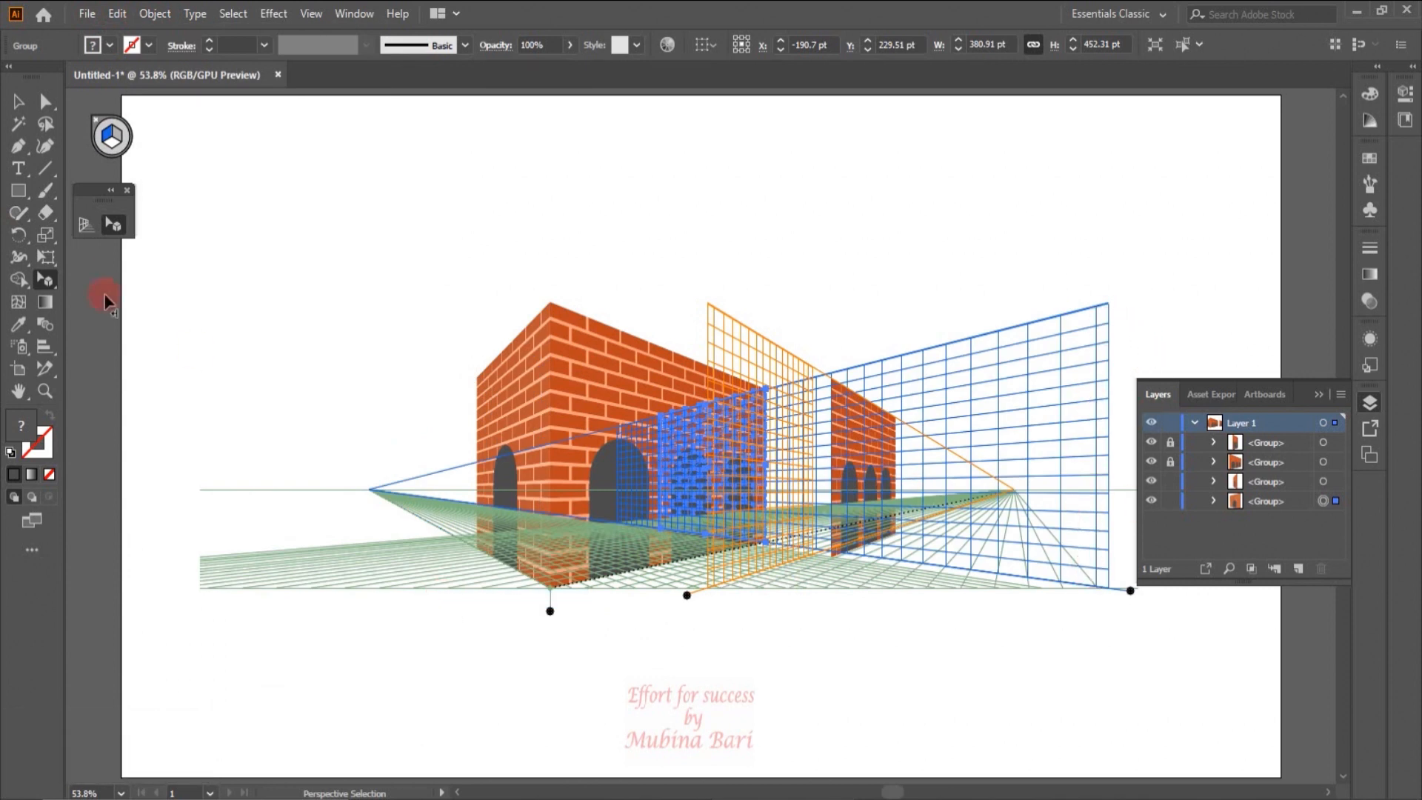
Stretch the side wall copy to the far wall's near edge and narrow it to 150 pt so it starts at the main wall's end.
left_click(44, 393)
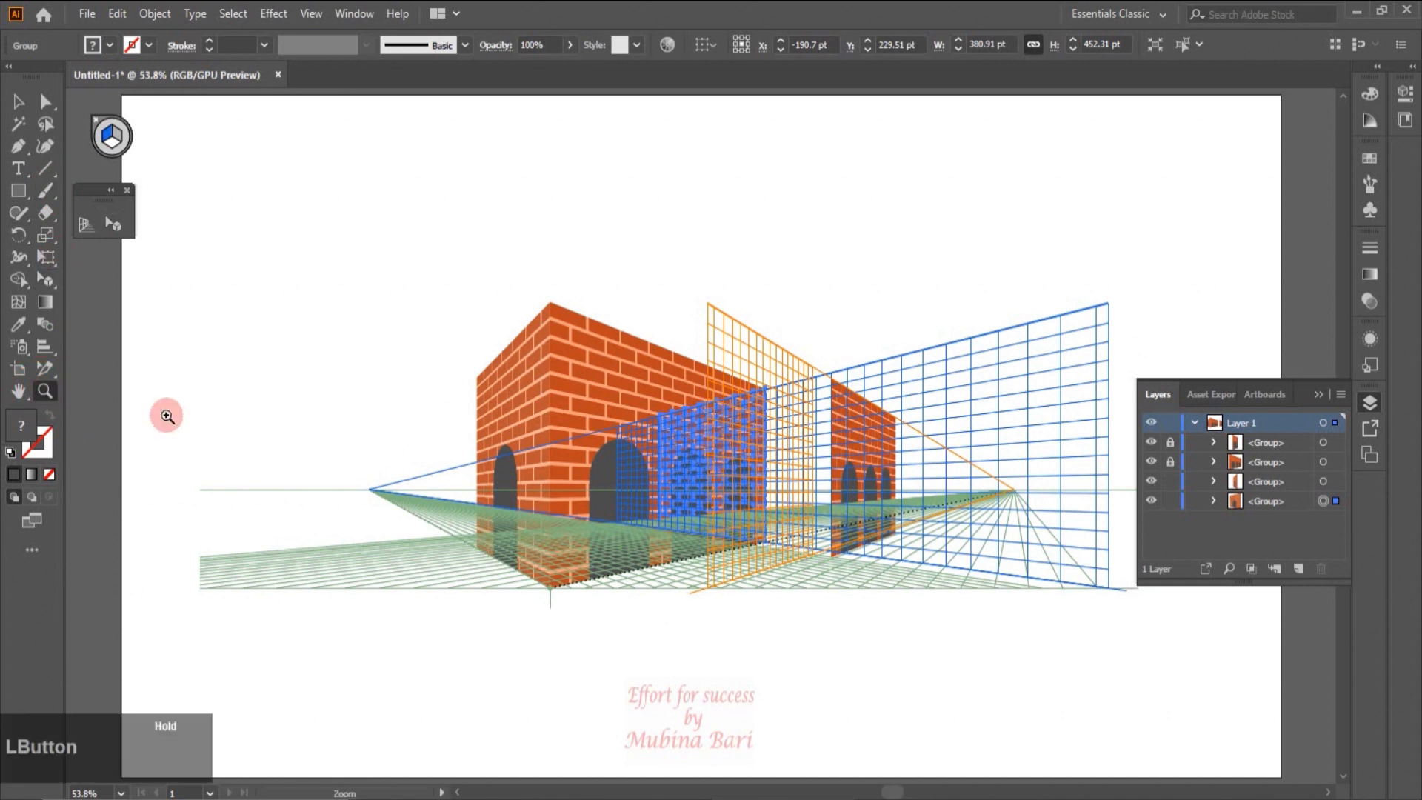
left_click(114, 225)
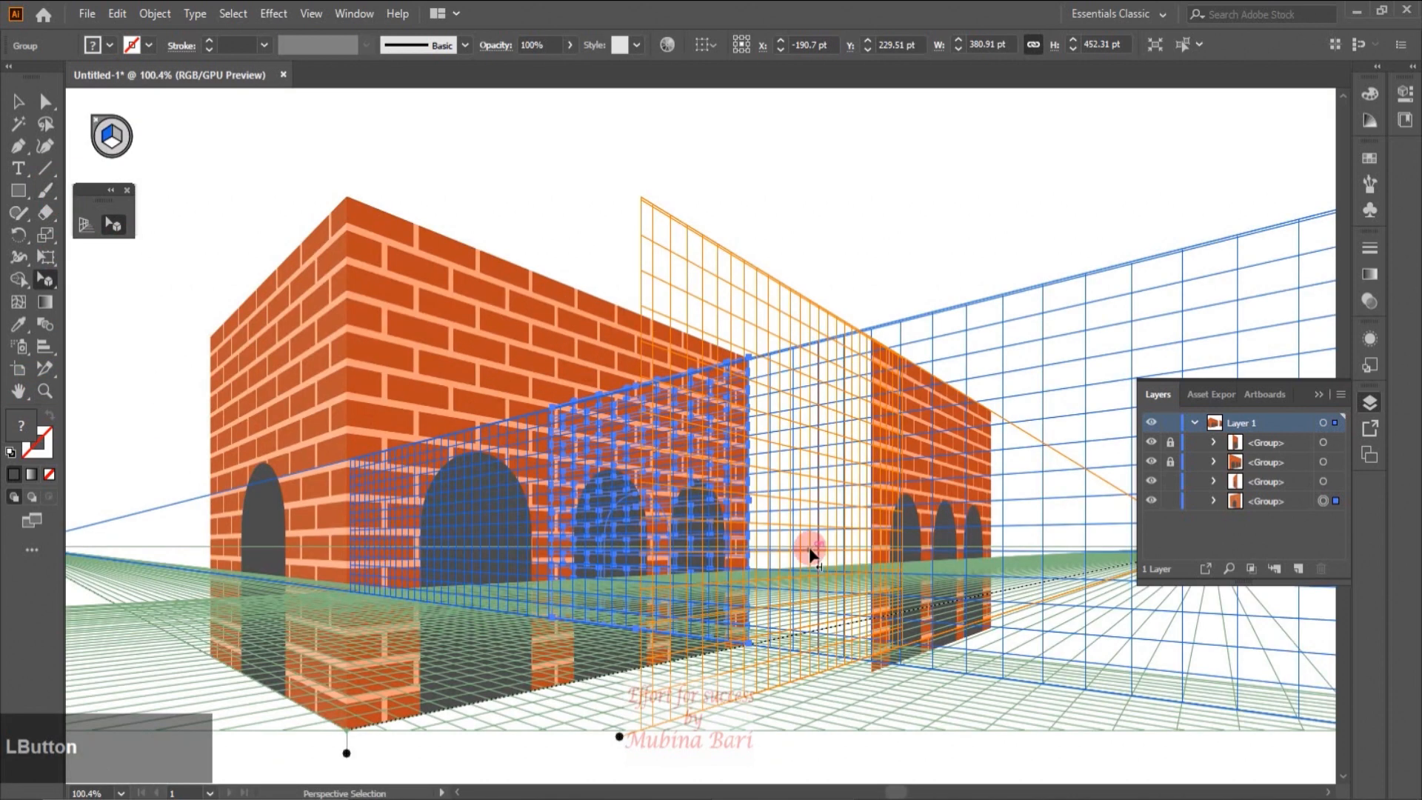
left_click_drag(746, 498, 862, 532)
left_click_drag(549, 513, 746, 510)
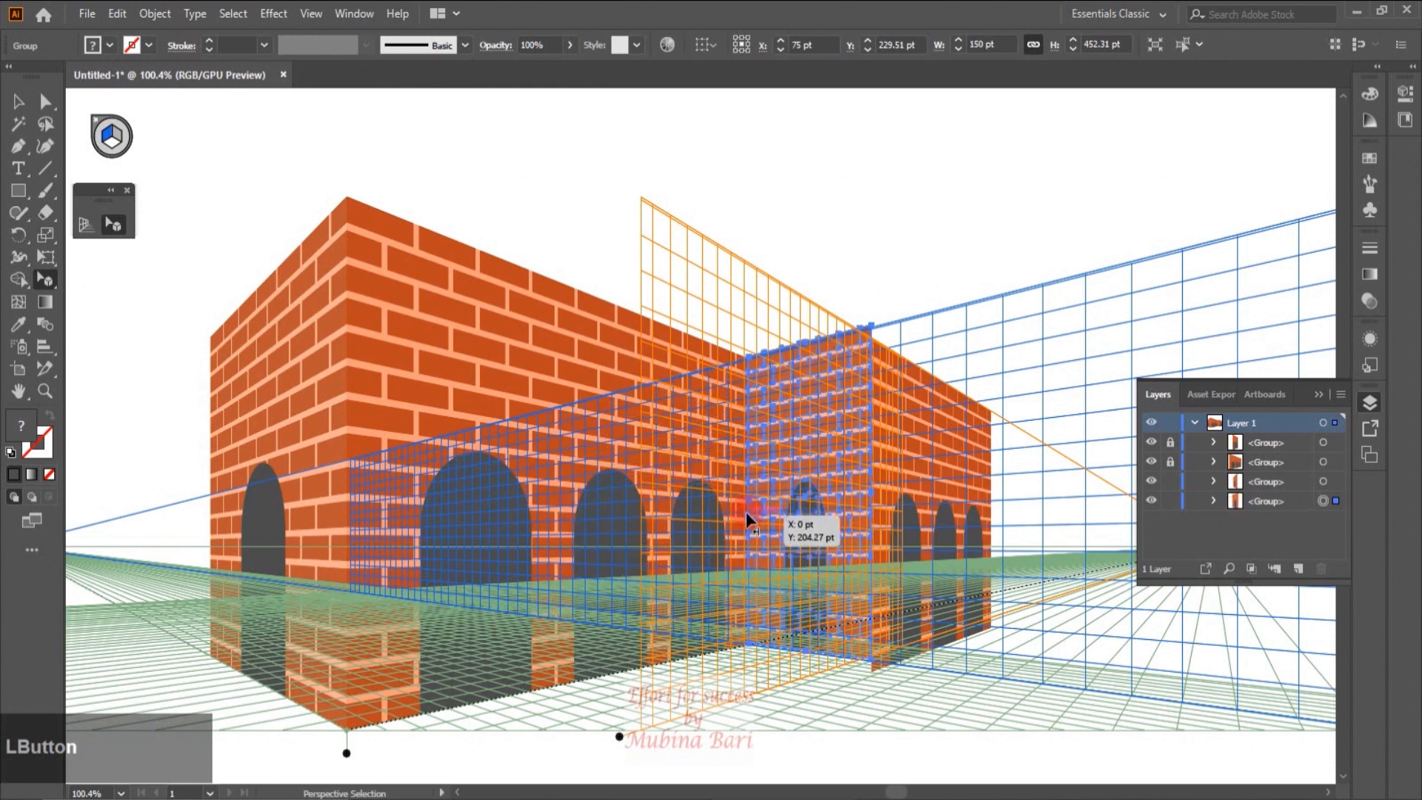
Fit the artboard on screen and hide the perspective grid.
left_click(121, 794)
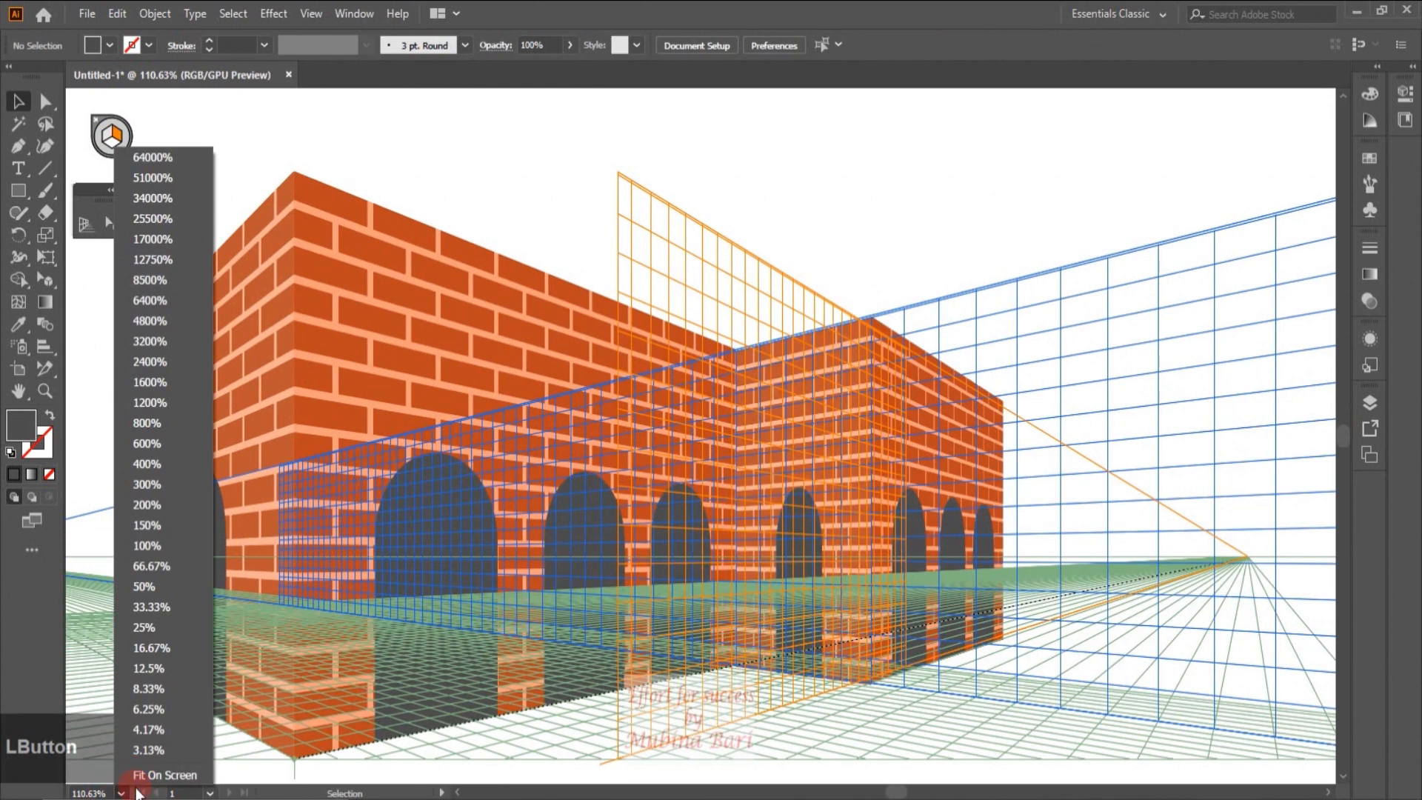
left_click(159, 774)
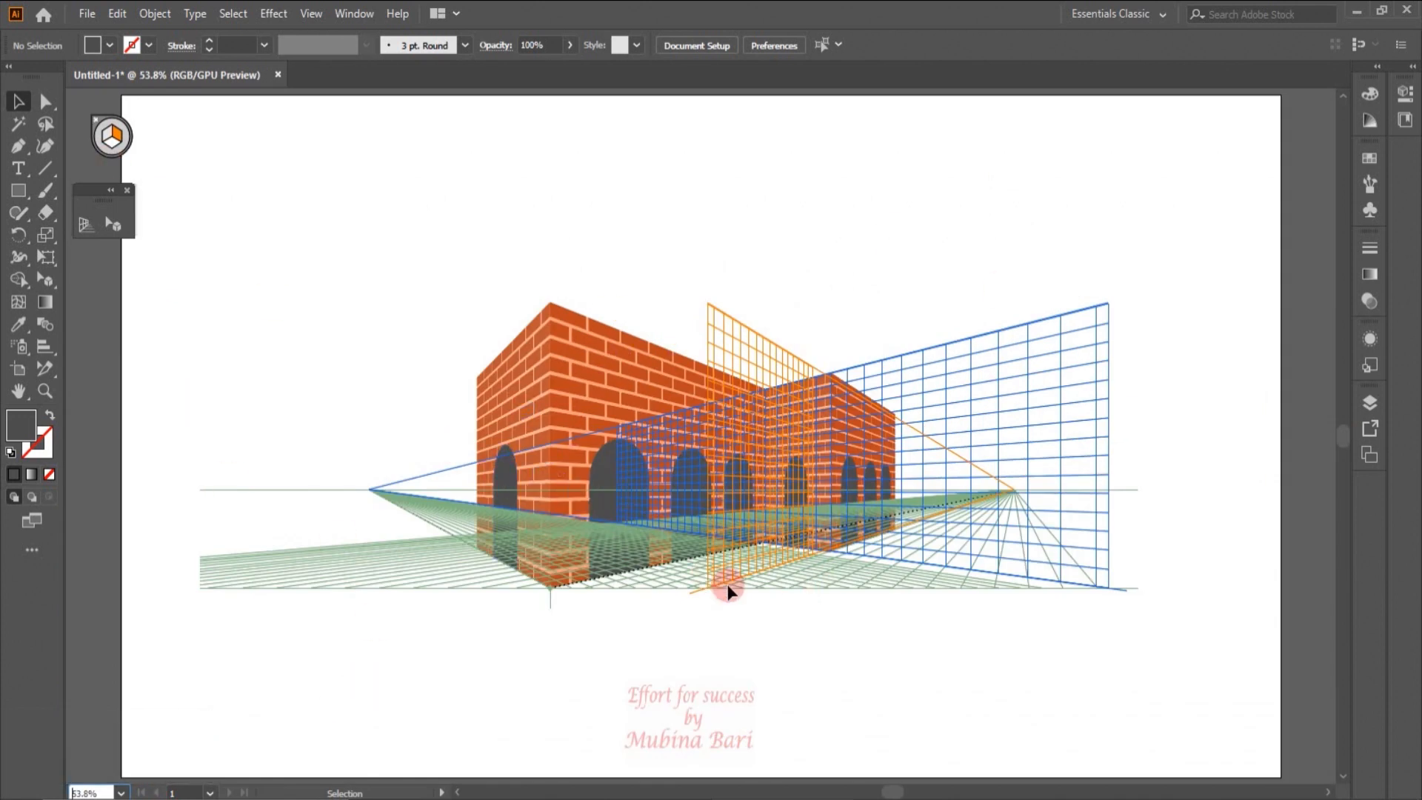
left_click(98, 126)
left_click(94, 125)
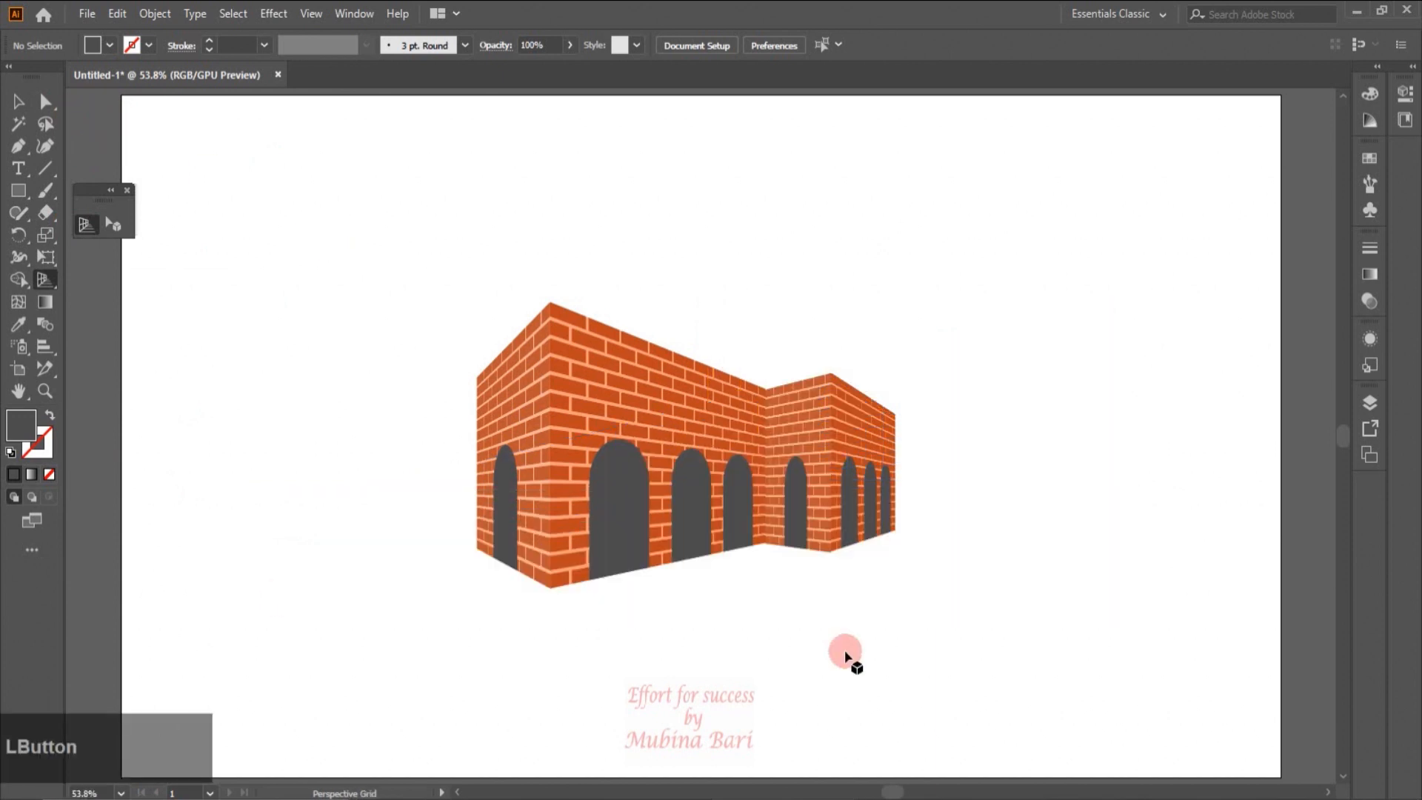
Examine the inner corner where the main wall meets the connecting side wall up close, and return to the full artboard view.
left_click(43, 390)
left_click_drag(725, 365, 1003, 603)
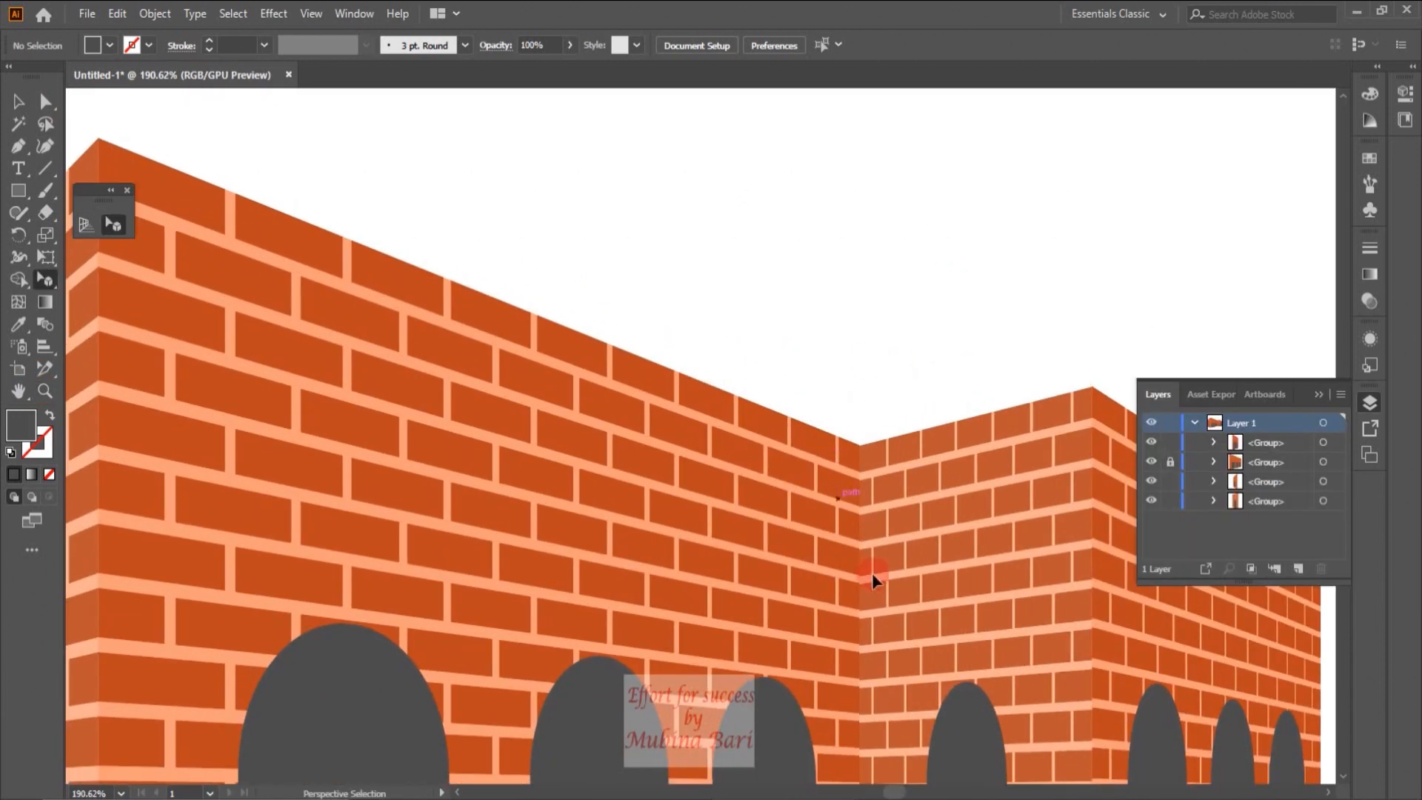
left_click(119, 794)
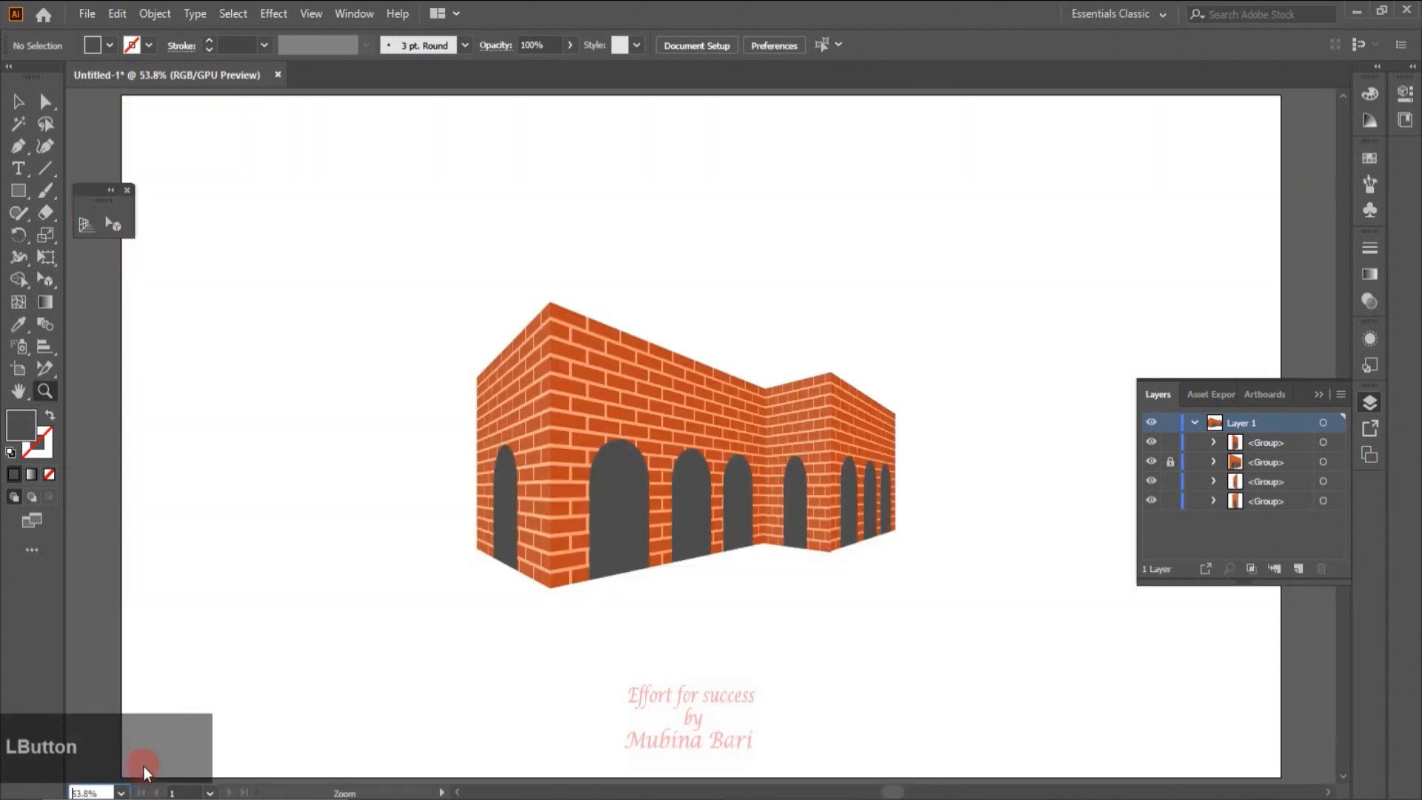
Show the perspective grid again and slide both vertical planes back to the building's near corner.
left_click(140, 773)
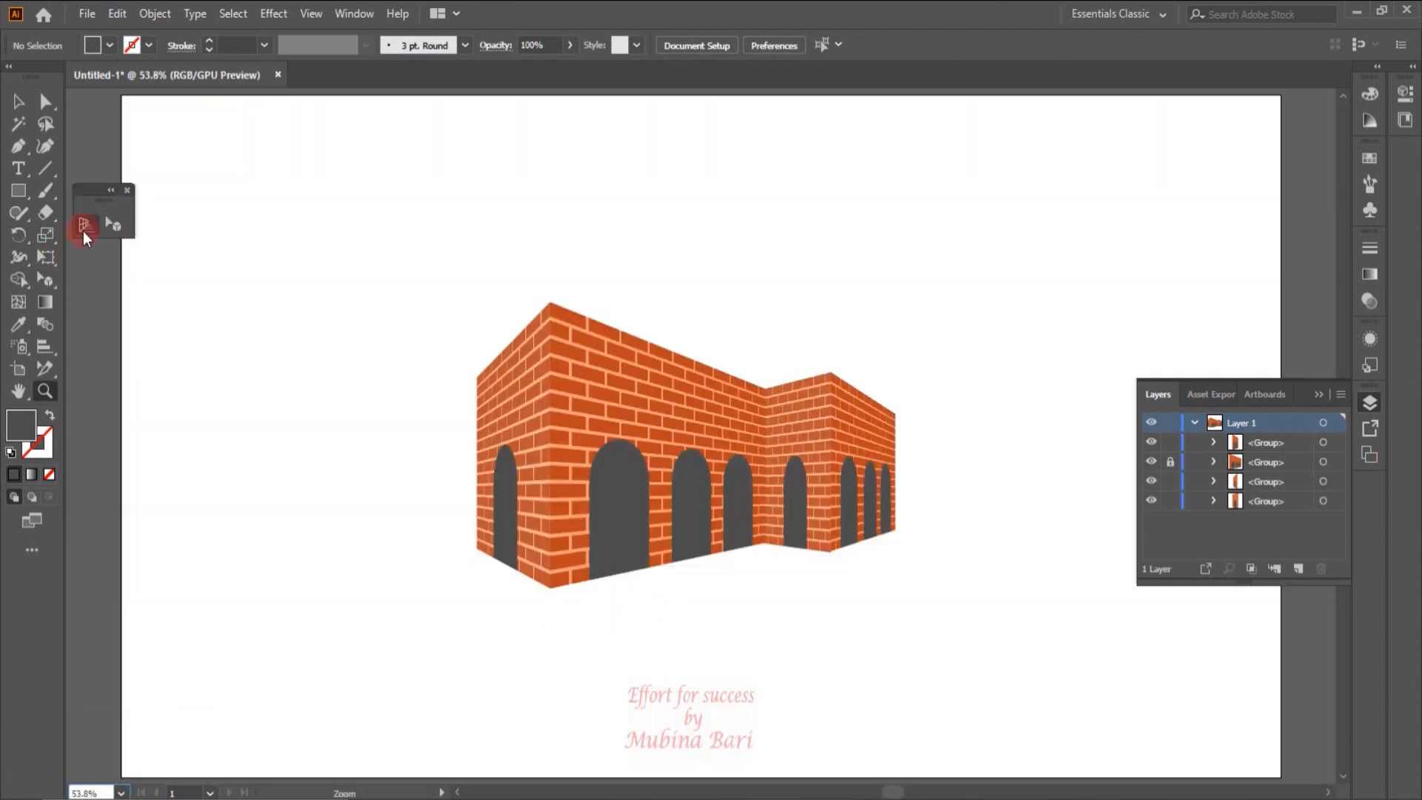
left_click(84, 225)
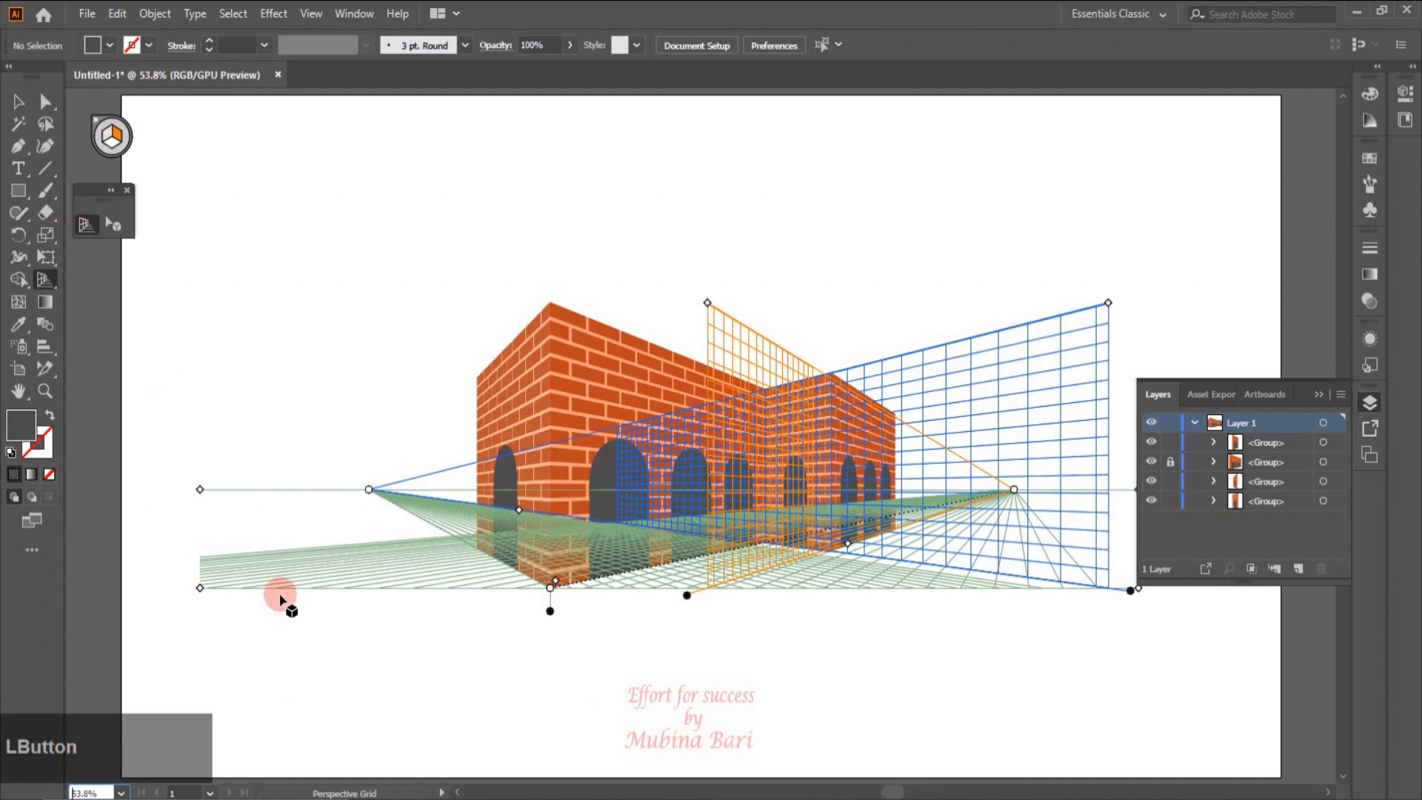
key("shift+v")
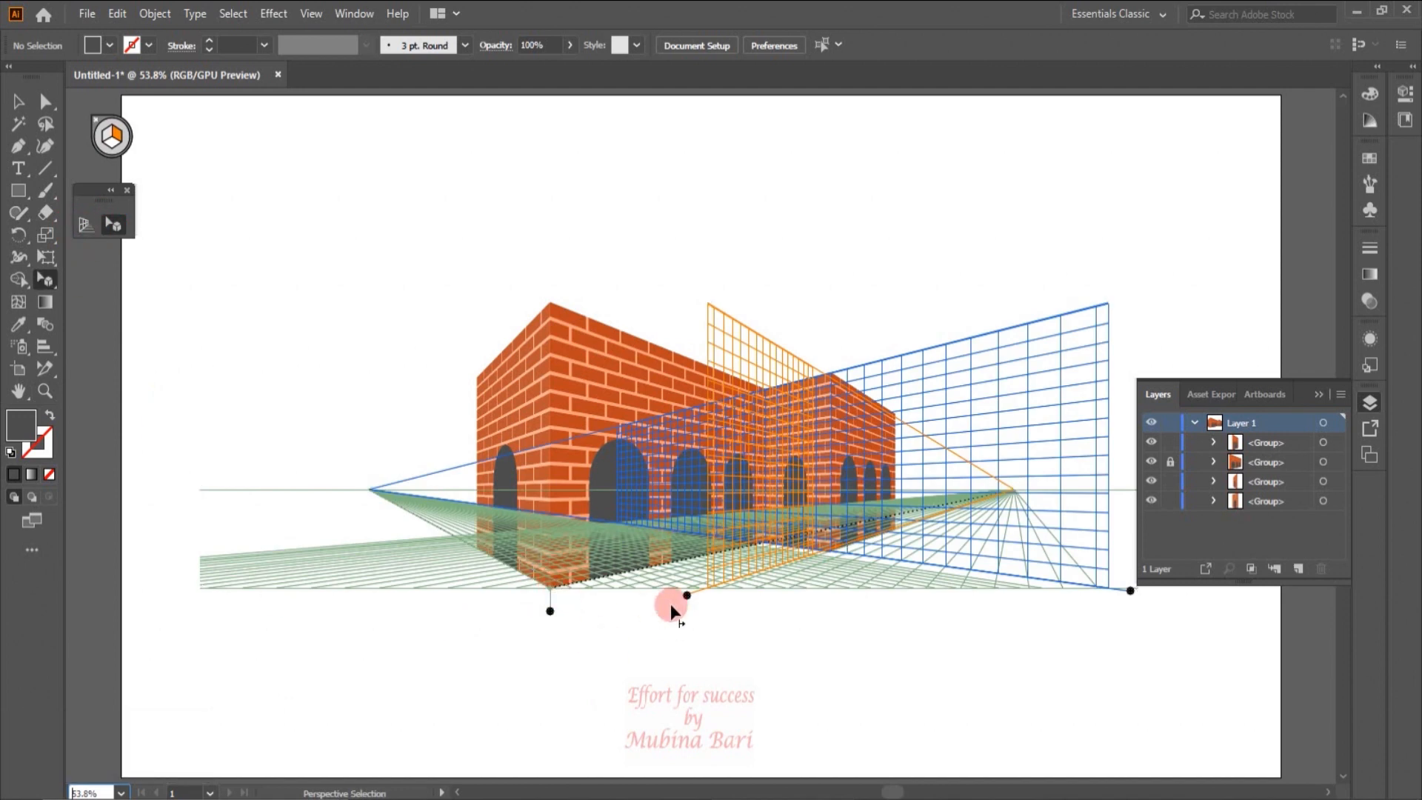
left_click_drag(689, 598, 528, 593)
left_click_drag(1133, 593, 570, 599)
Draw a ground-plane floor rectangle along the main wall and narrow it to the projecting wing's near corner, about 154 by 787 pt.
left_click(109, 148)
left_click(19, 191)
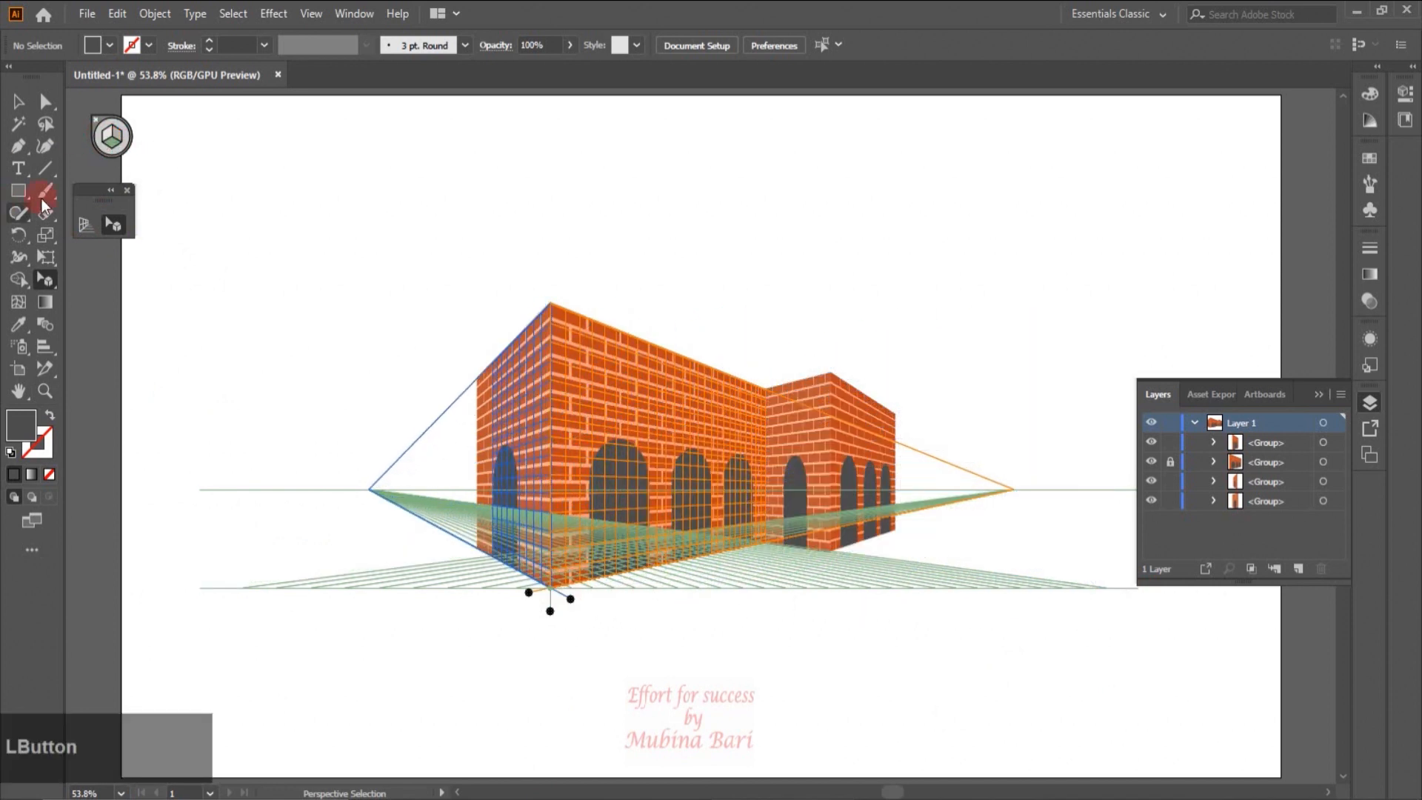
left_click_drag(774, 539, 662, 647)
key("shift+v")
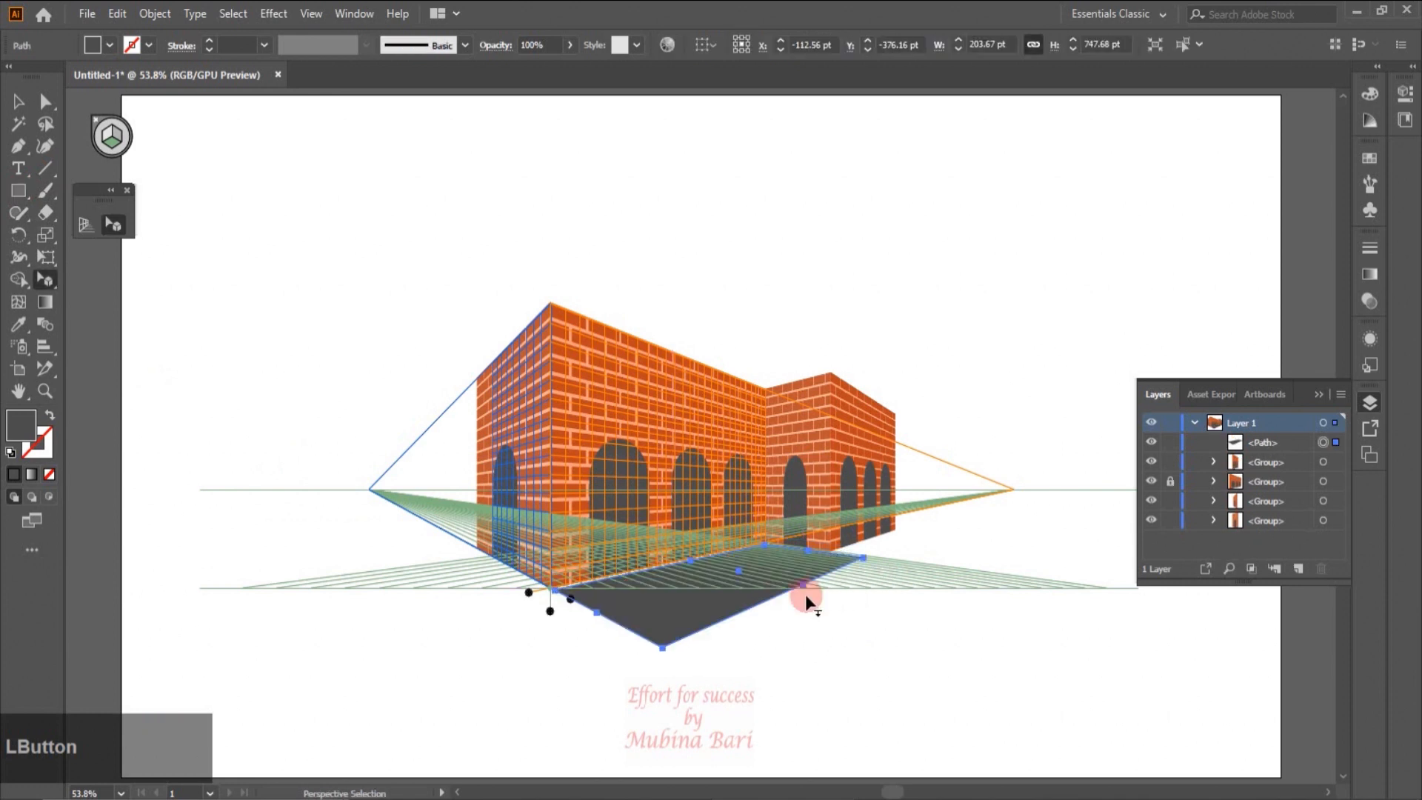
left_click_drag(802, 587, 802, 588)
Draw two more ground-plane rectangles, one about 47 by 1562 pt along the wing's front and one strip along the side wall.
left_click_drag(780, 471, 994, 429)
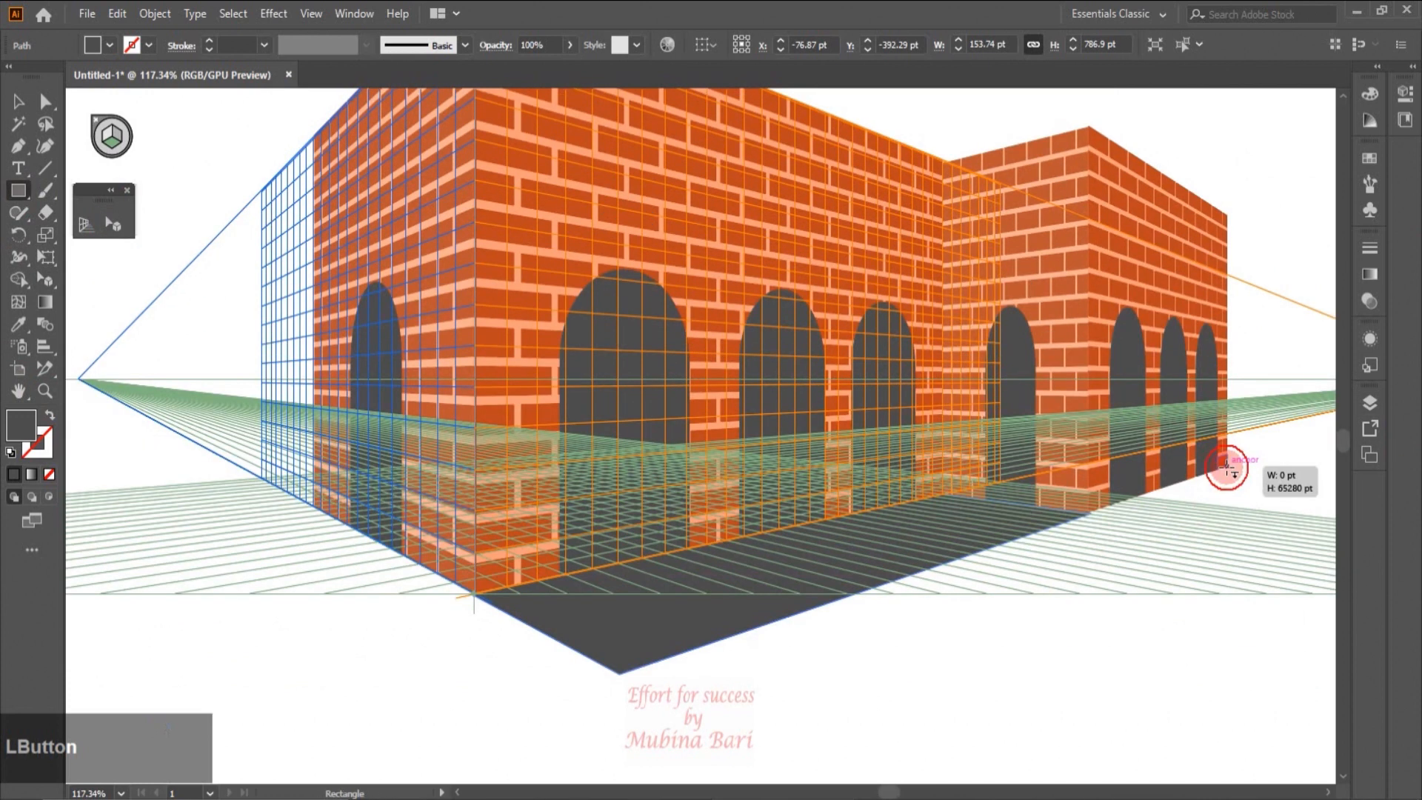
left_click_drag(1229, 464, 620, 674)
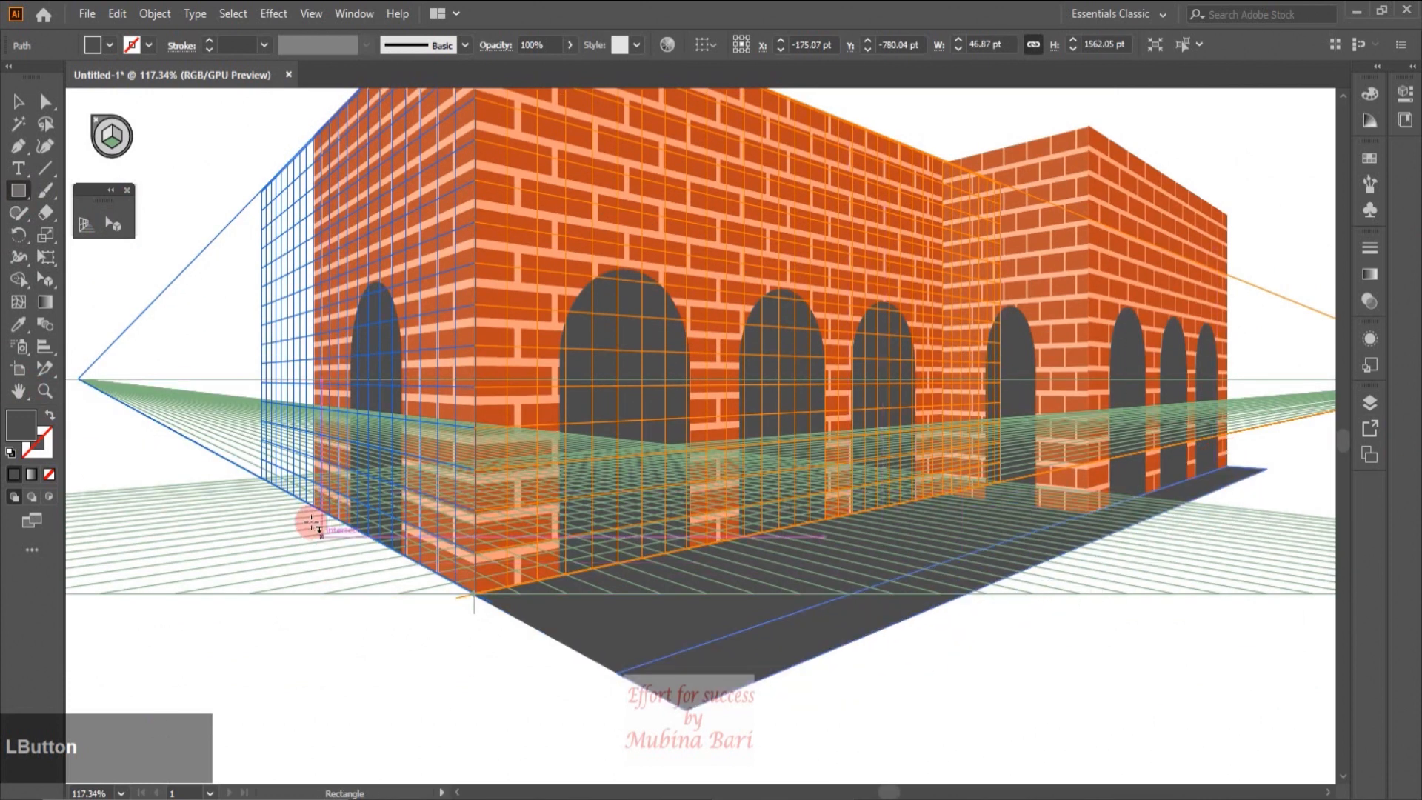
left_click_drag(315, 506, 589, 752)
Group the three floor rectangles, unite them into one shape, and fill it with the side wall's brick orange.
key("shift+v")
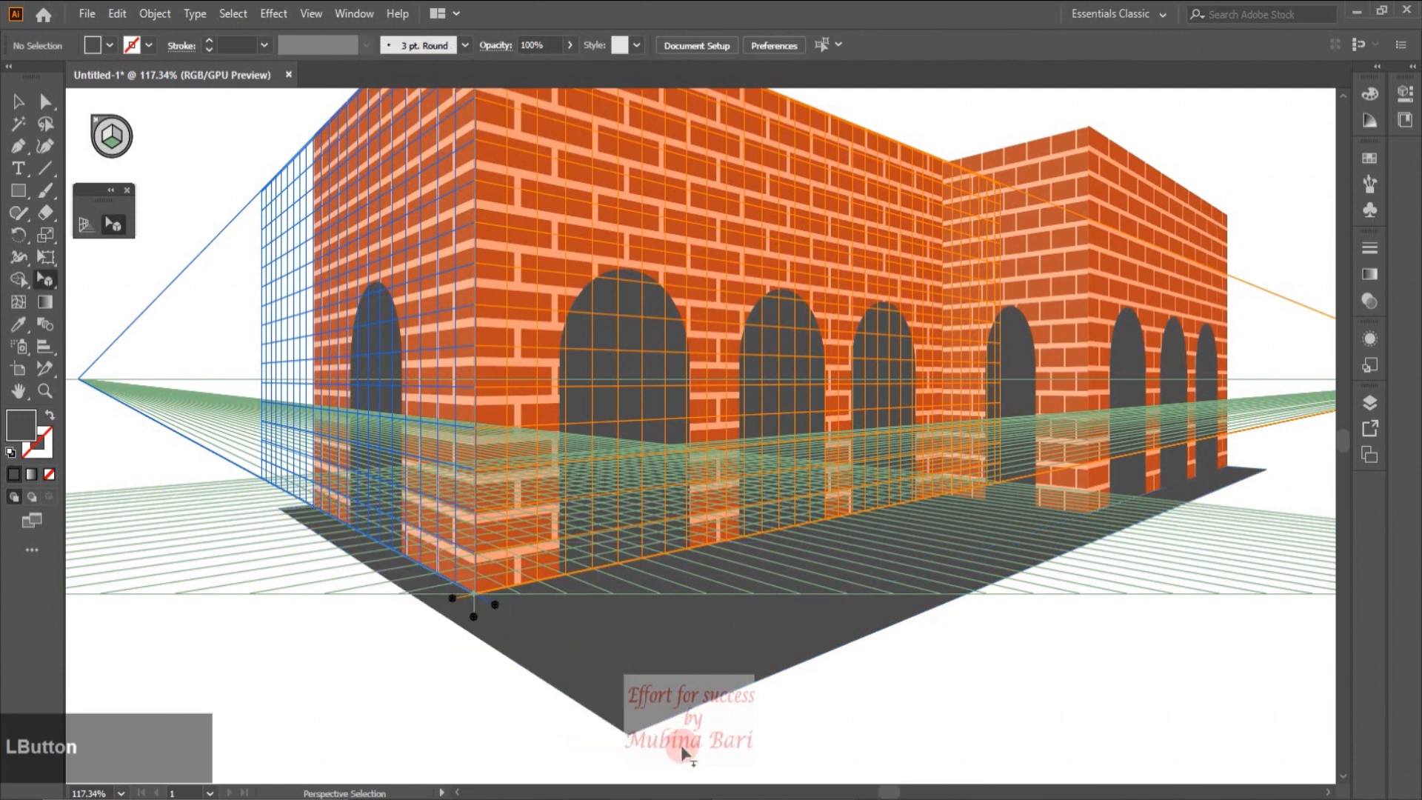
left_click_drag(576, 661, 716, 693)
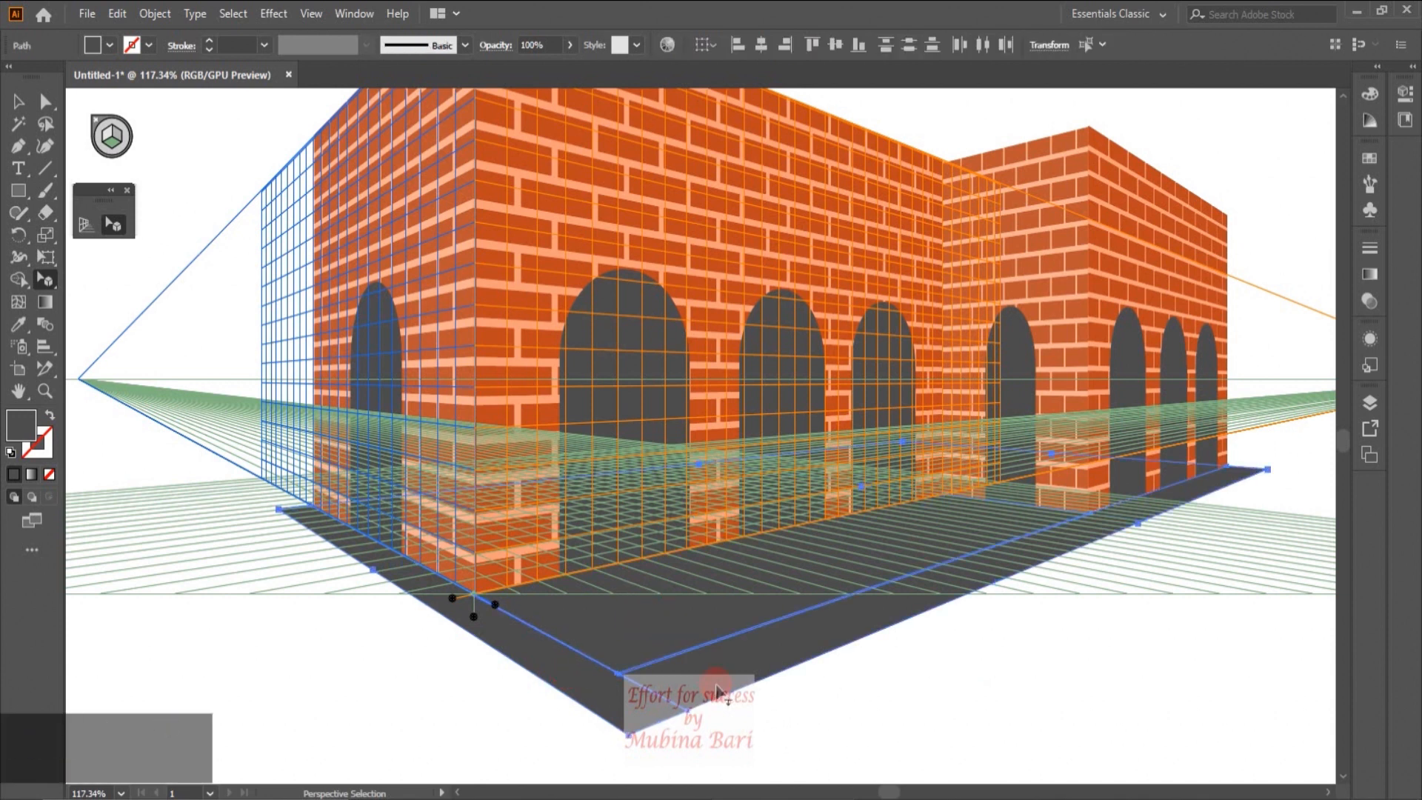
right_click(716, 686)
left_click(744, 416)
left_click(368, 13)
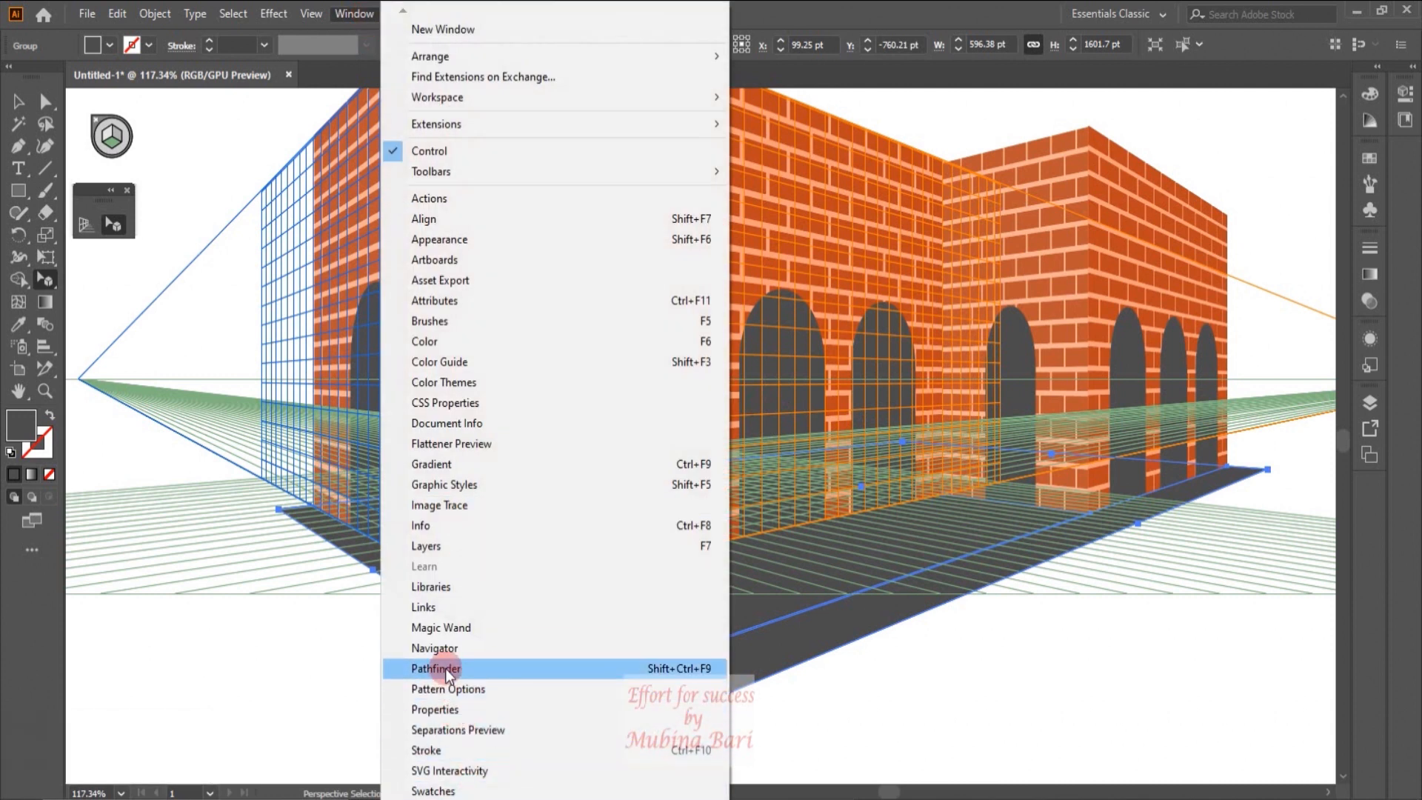
left_click(446, 671)
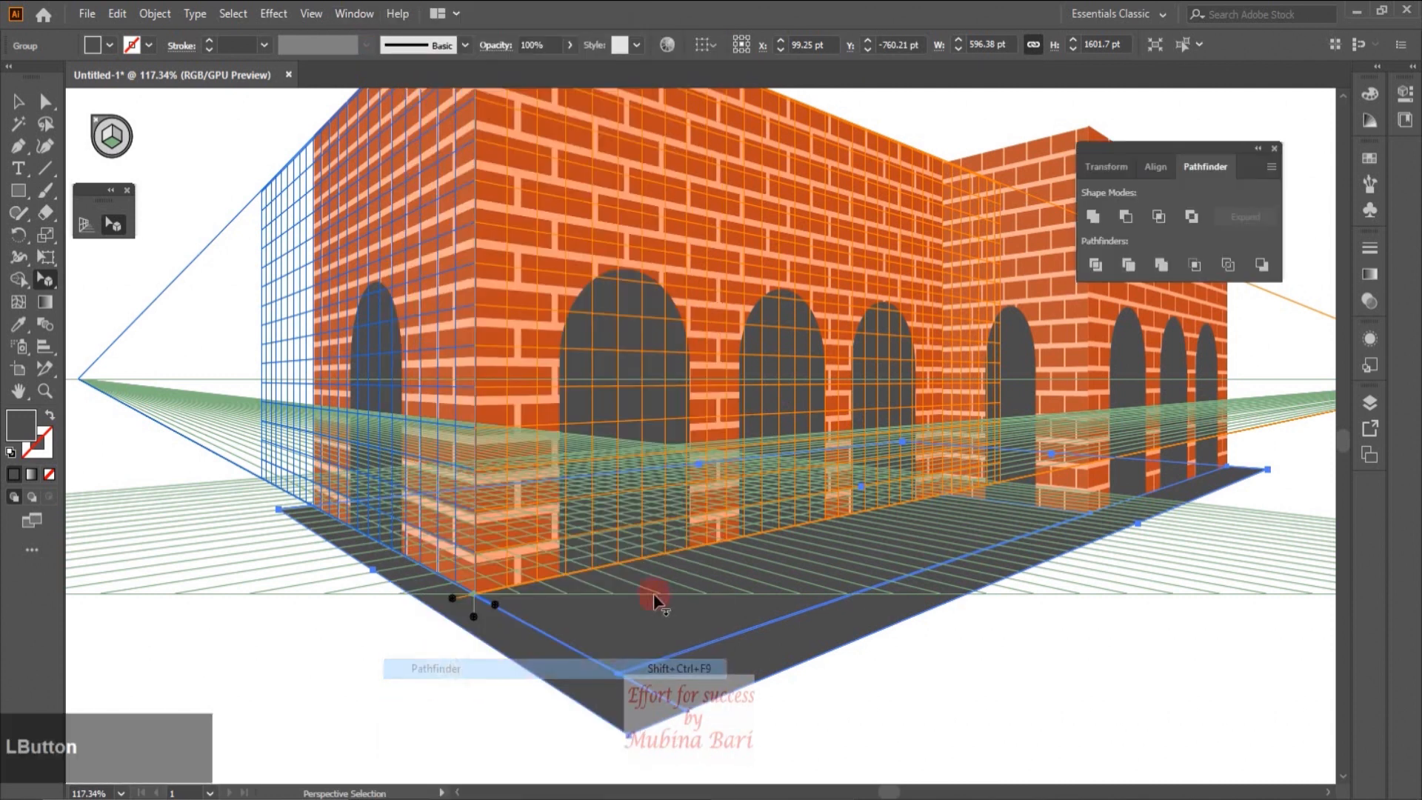
left_click(1096, 221)
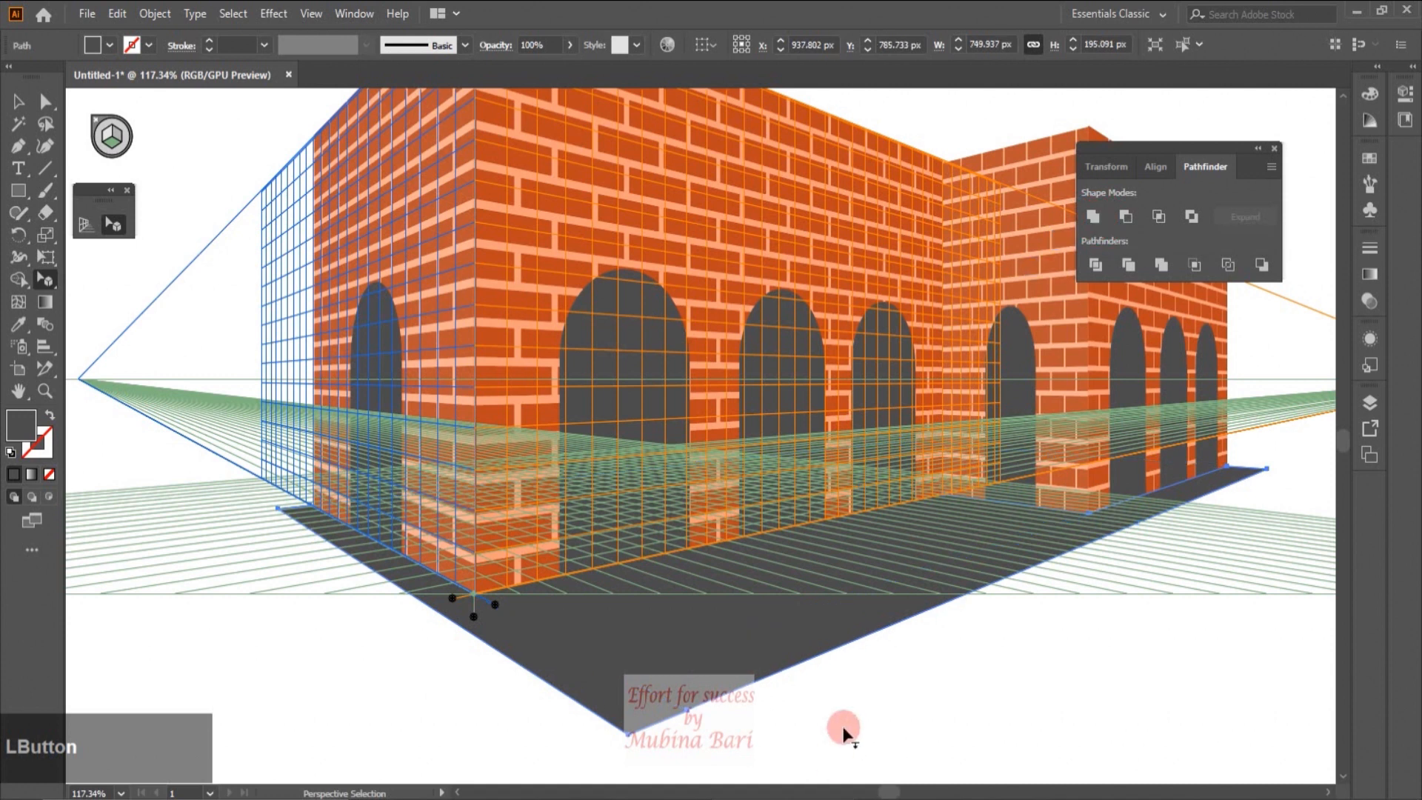
left_click(18, 326)
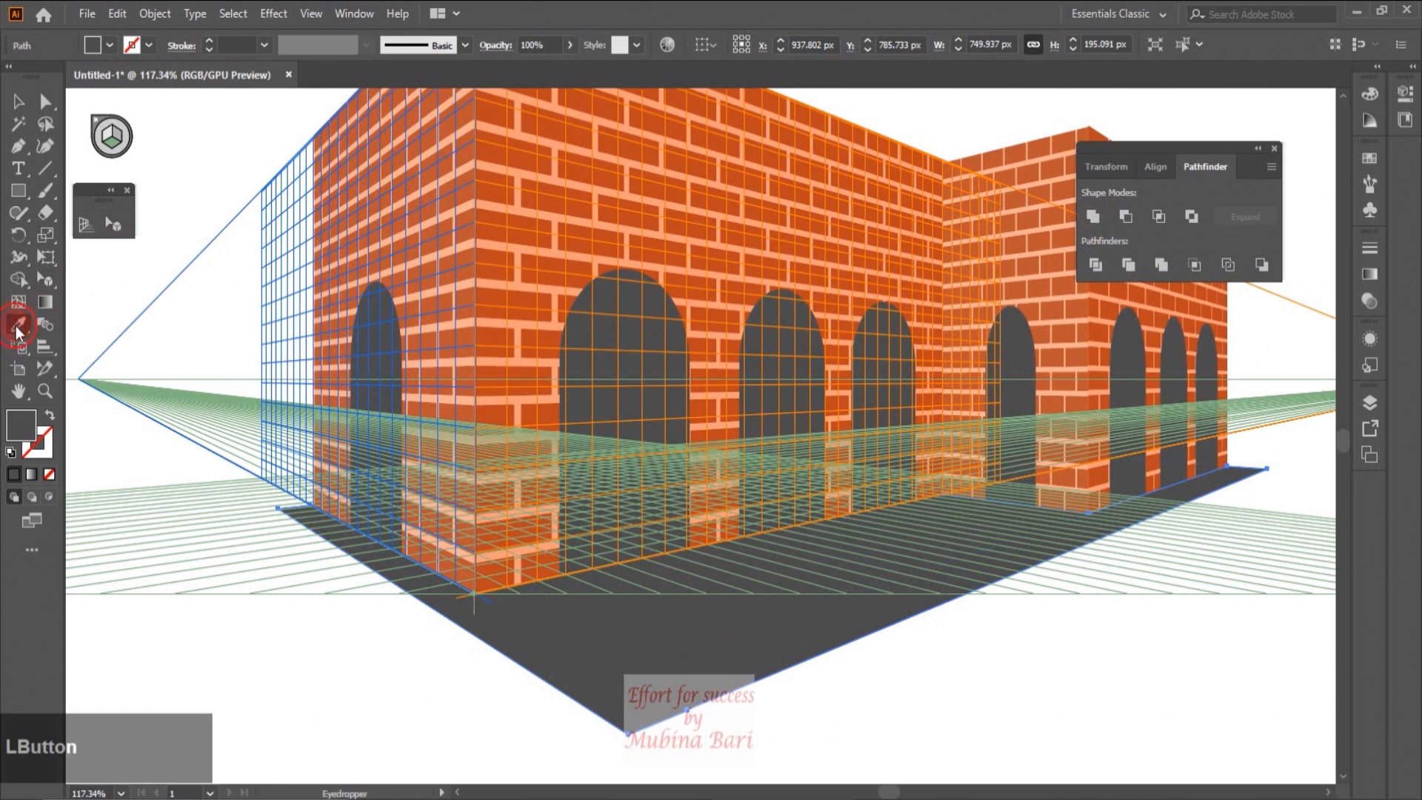
left_click(431, 335)
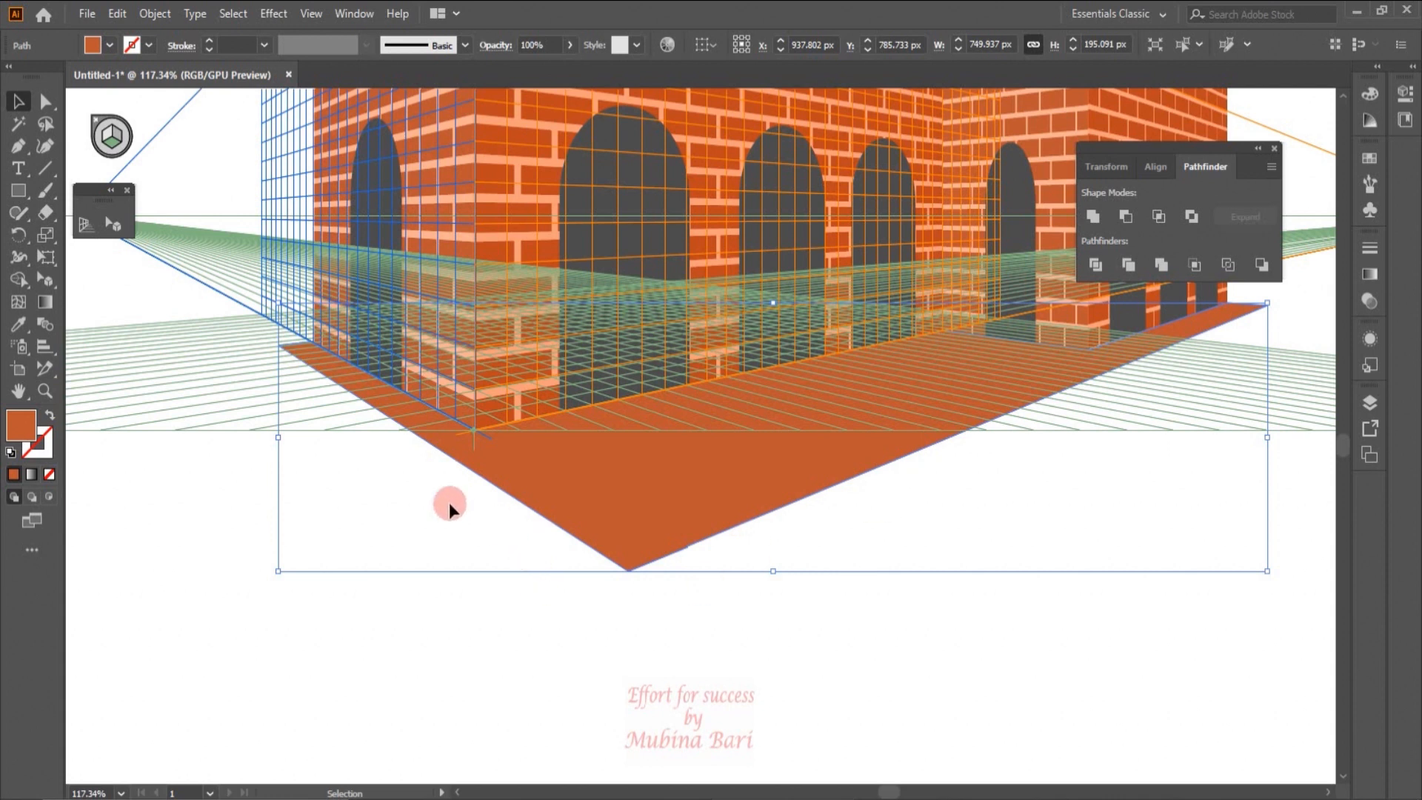
Draw the floor's vertical edges: about 3124 by 49 pt on the right plane and 713 by 30 pt on the left plane.
left_click(21, 195)
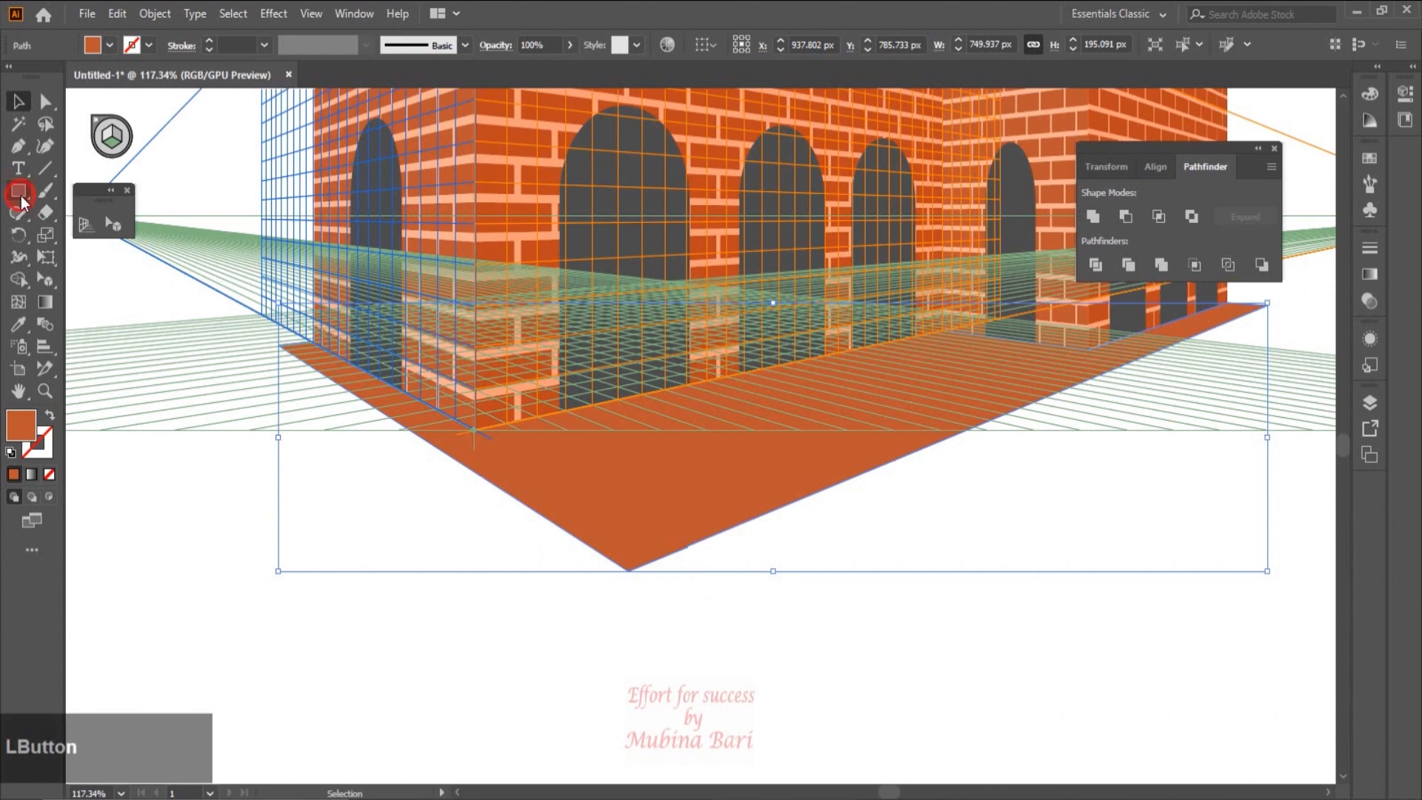
left_click(113, 137)
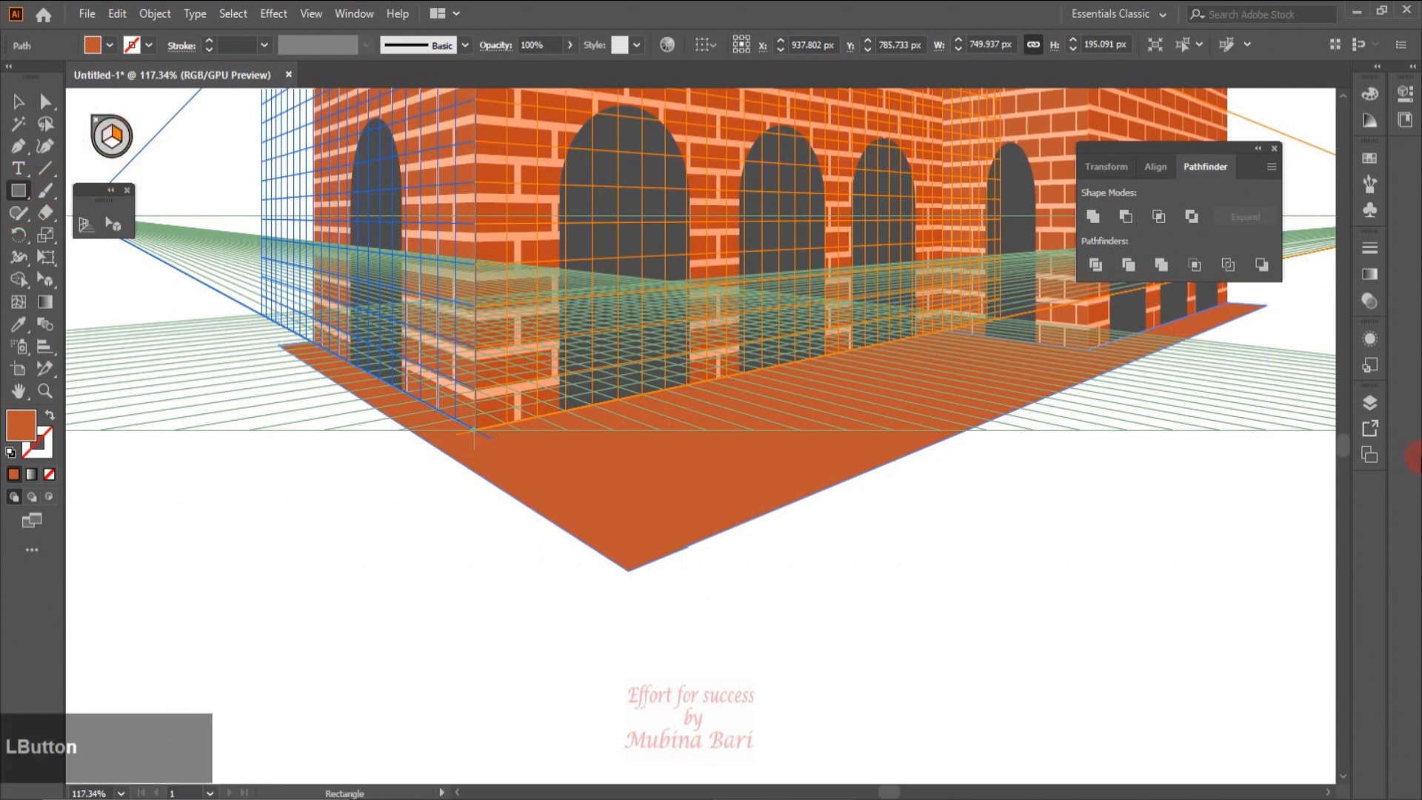
left_click_drag(1268, 306, 629, 626)
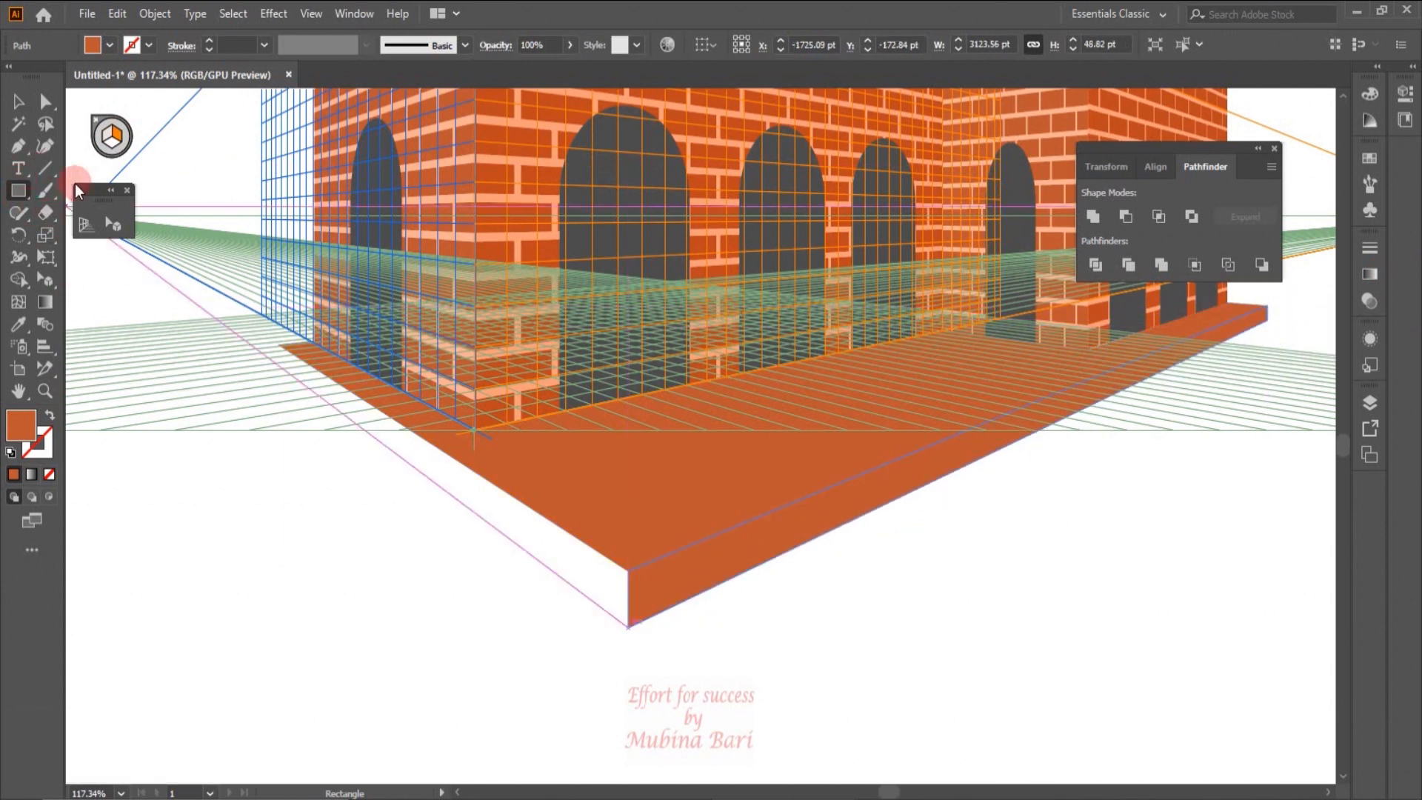
left_click(106, 137)
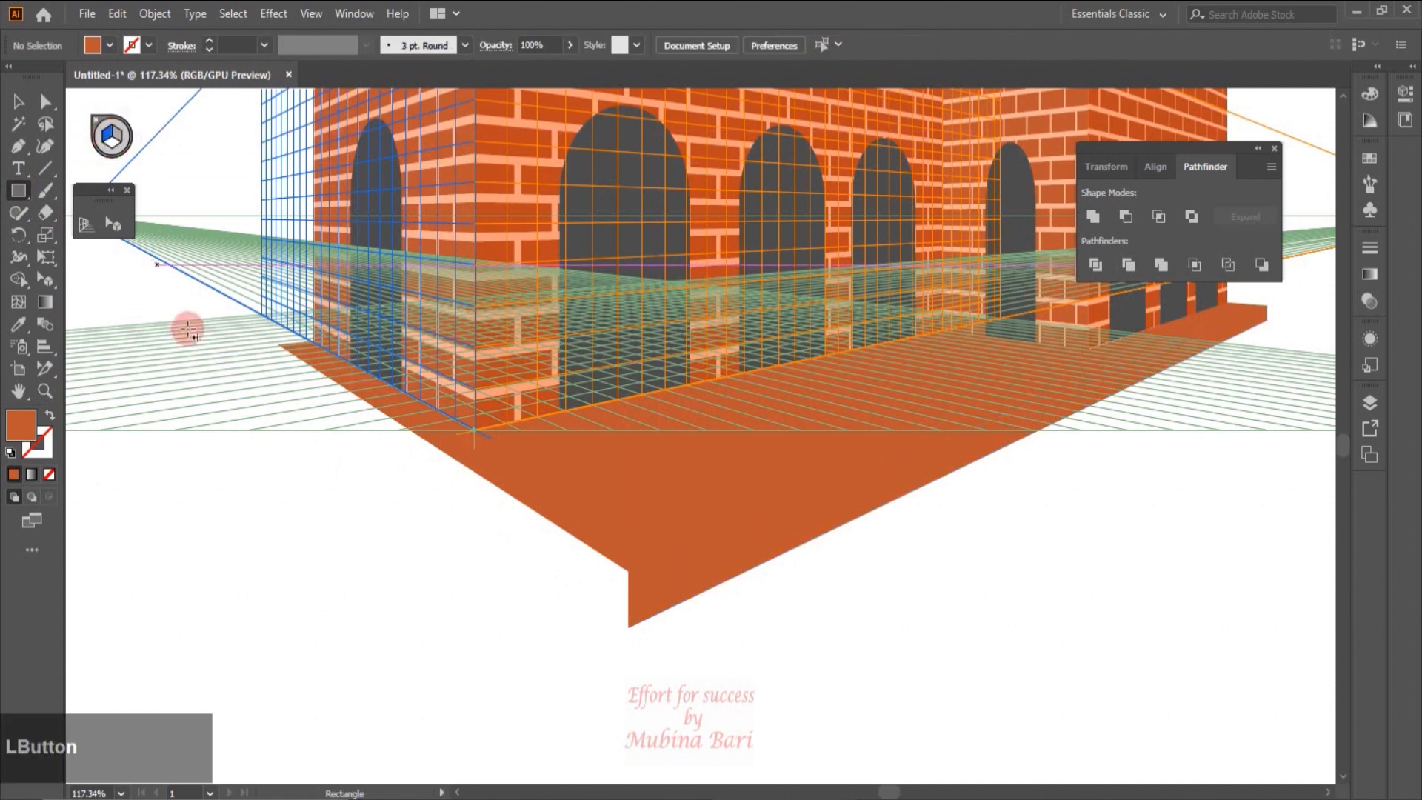
left_click_drag(280, 345, 628, 628)
key("v")
Fill the floor's long vertical edge with the brick colour sampled from the main wall.
left_click(735, 568)
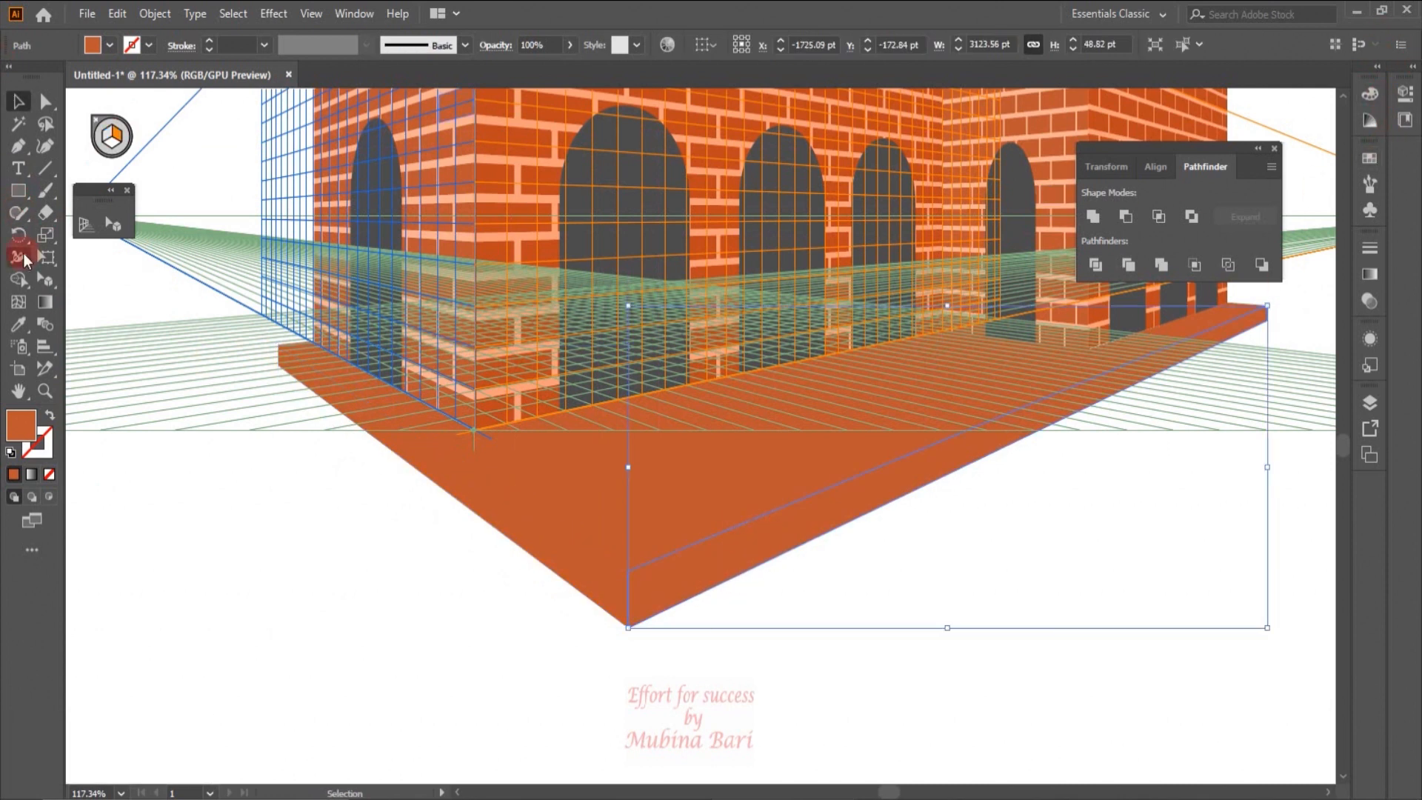
left_click(19, 323)
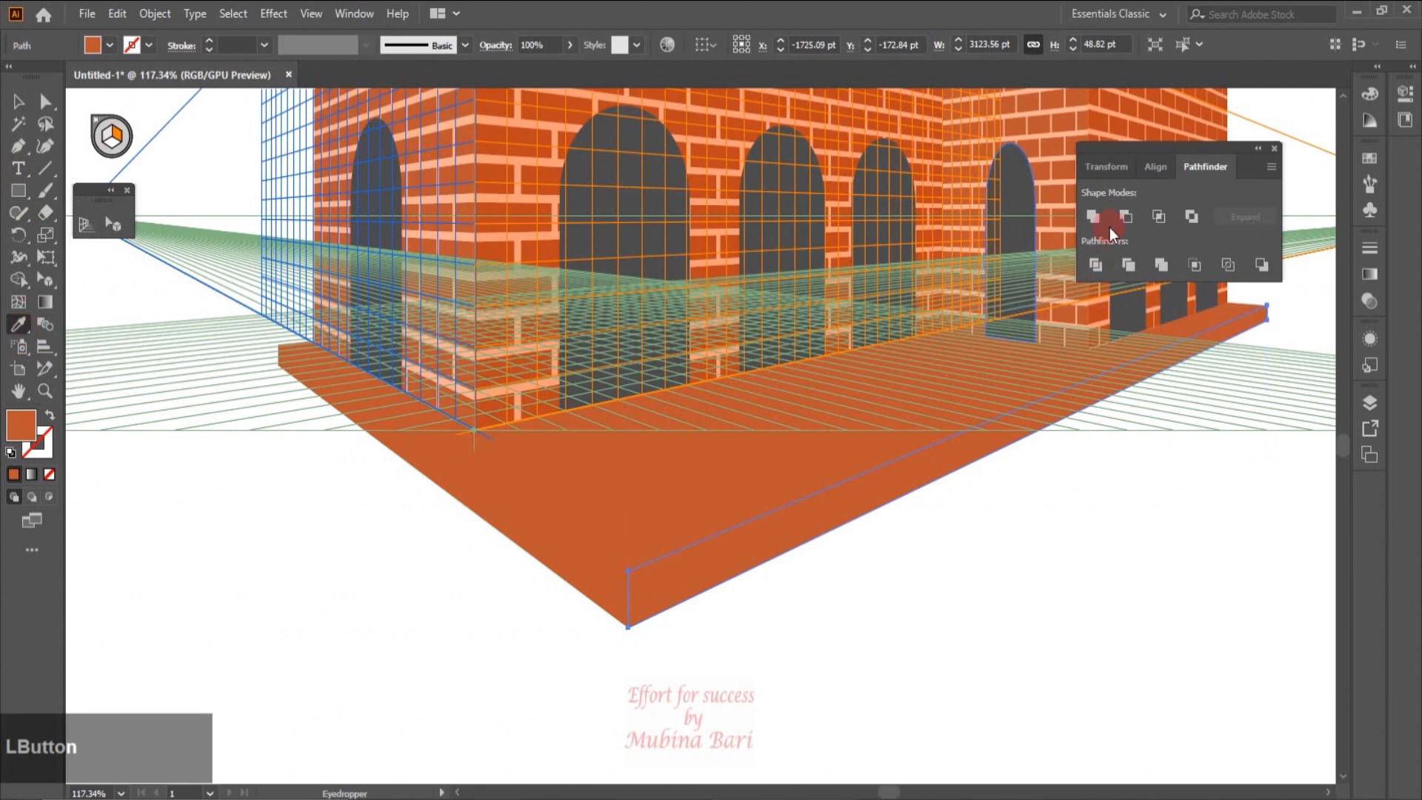
left_click(831, 144)
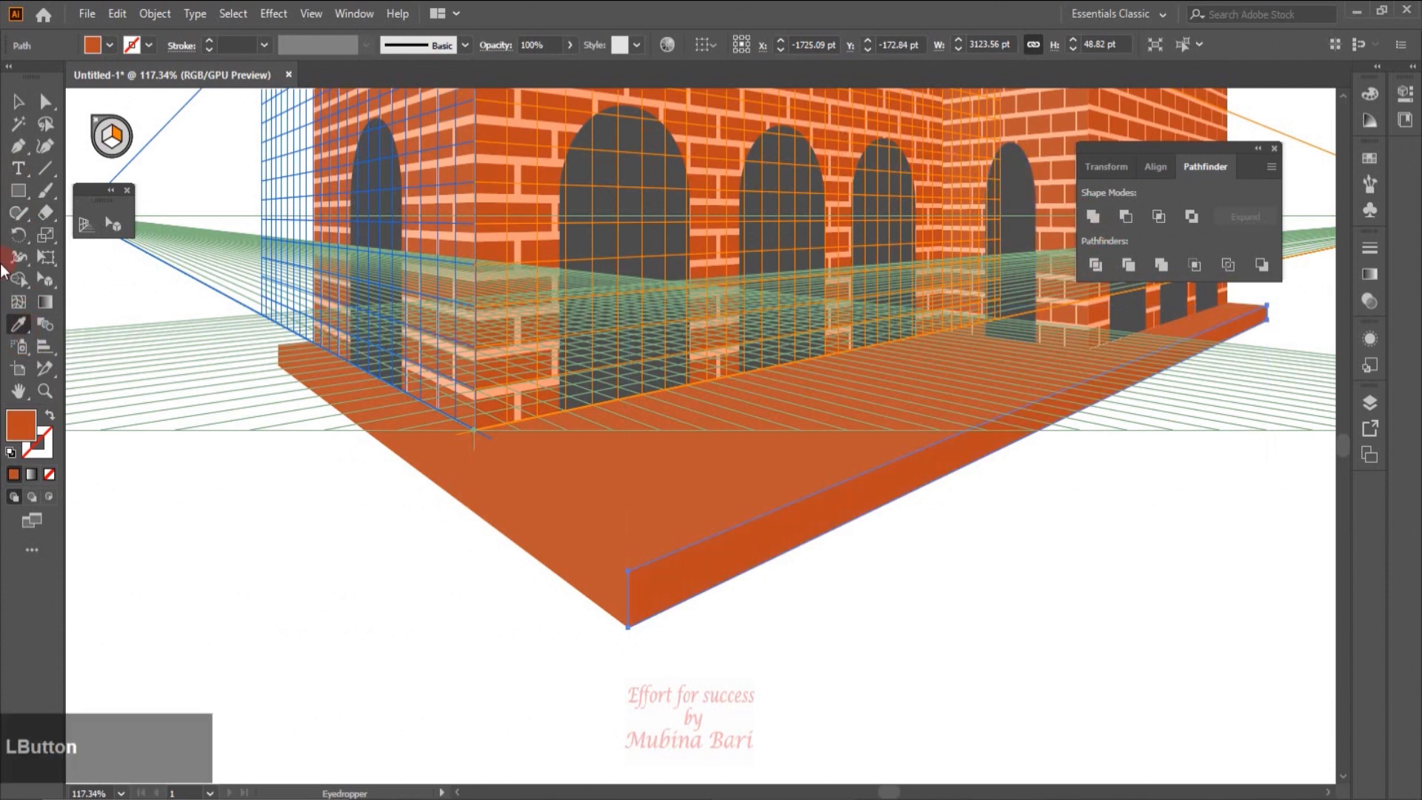
left_click(19, 103)
Lighten the floor's short vertical edge below the side wall by raising its fill brightness to 83.14%.
left_click(598, 590)
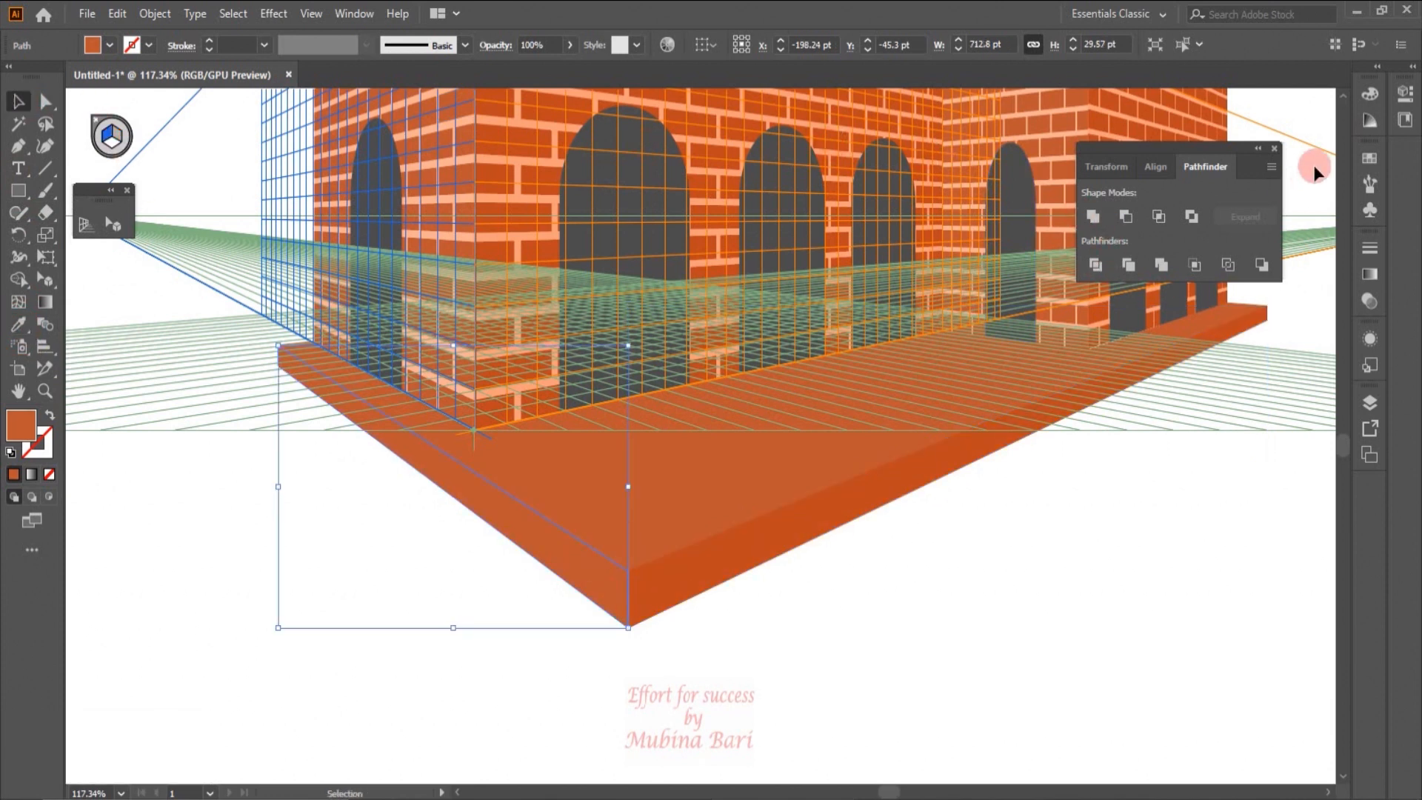
left_click(1369, 97)
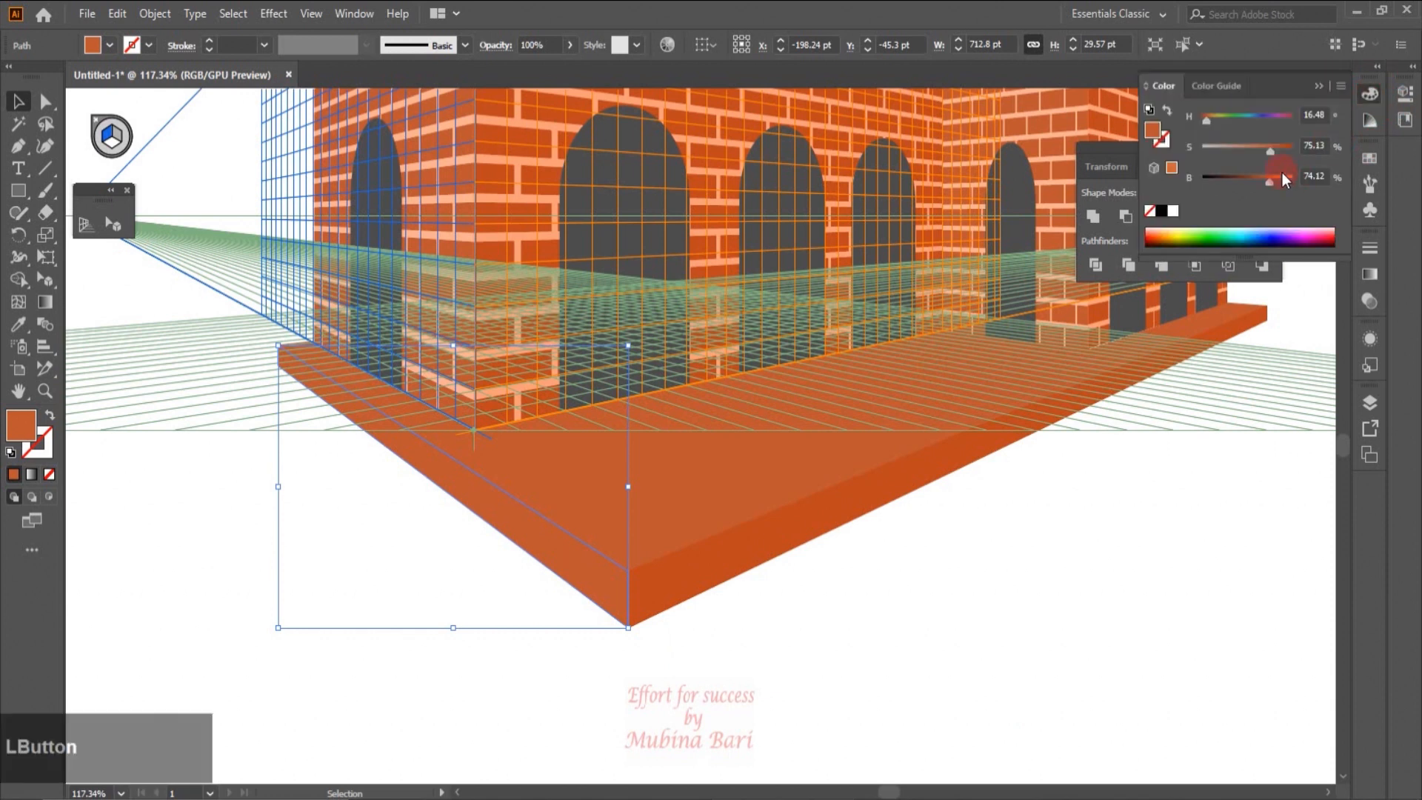
left_click_drag(1282, 178, 1291, 178)
left_click(886, 568)
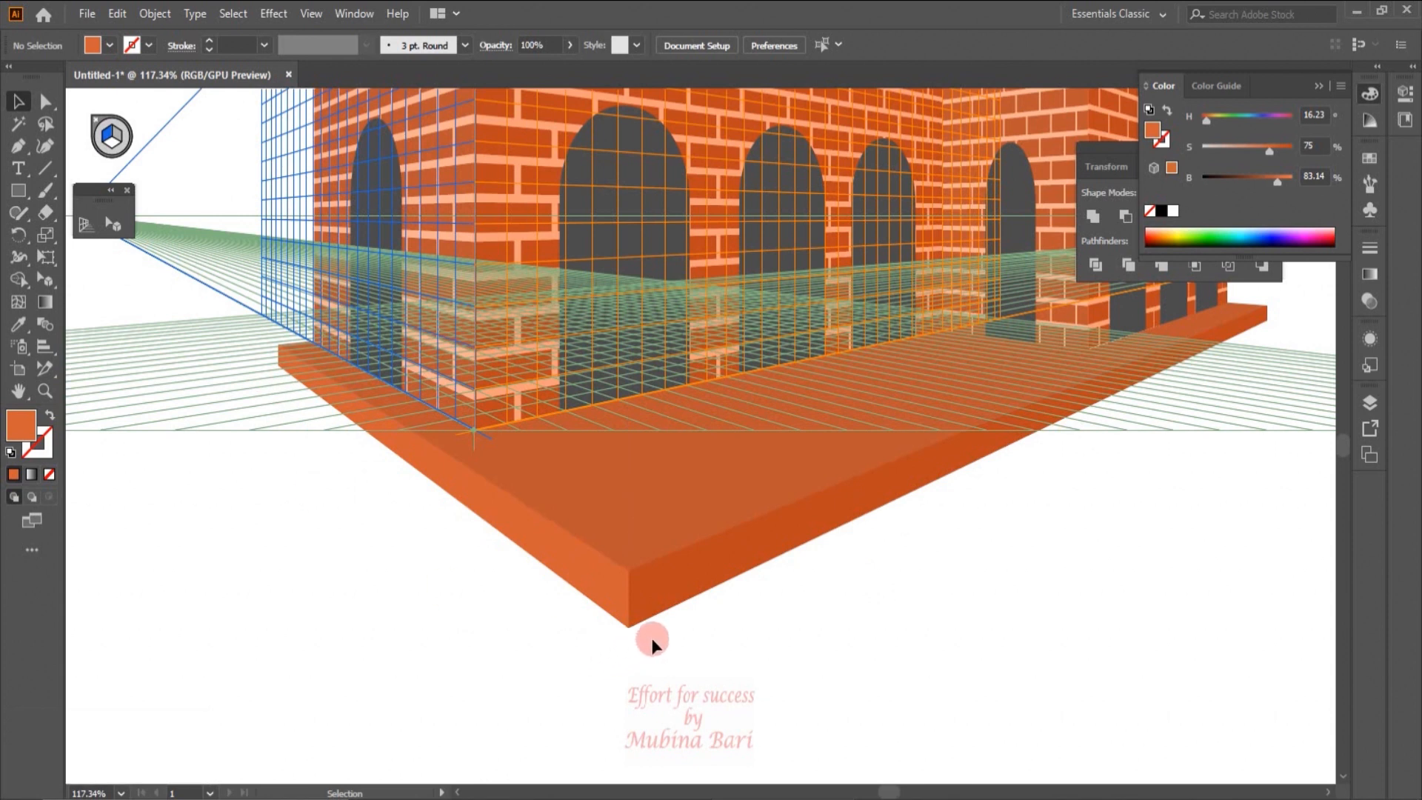
Add a light orange stair tread on the ground plane along the base of the floor's long edge.
key("shift+v")
left_click_drag(1073, 435, 719, 615)
left_click(1319, 422)
Draw a right-plane riser below the tread, stretch it to about 3433 by 78 pt, and fill it with the floor's top colour.
key("m")
key("3")
left_click_drag(1285, 325, 671, 700)
key("v")
left_click(113, 222)
left_click_drag(1164, 408, 1164, 427)
key("i")
left_click(593, 496)
key("v")
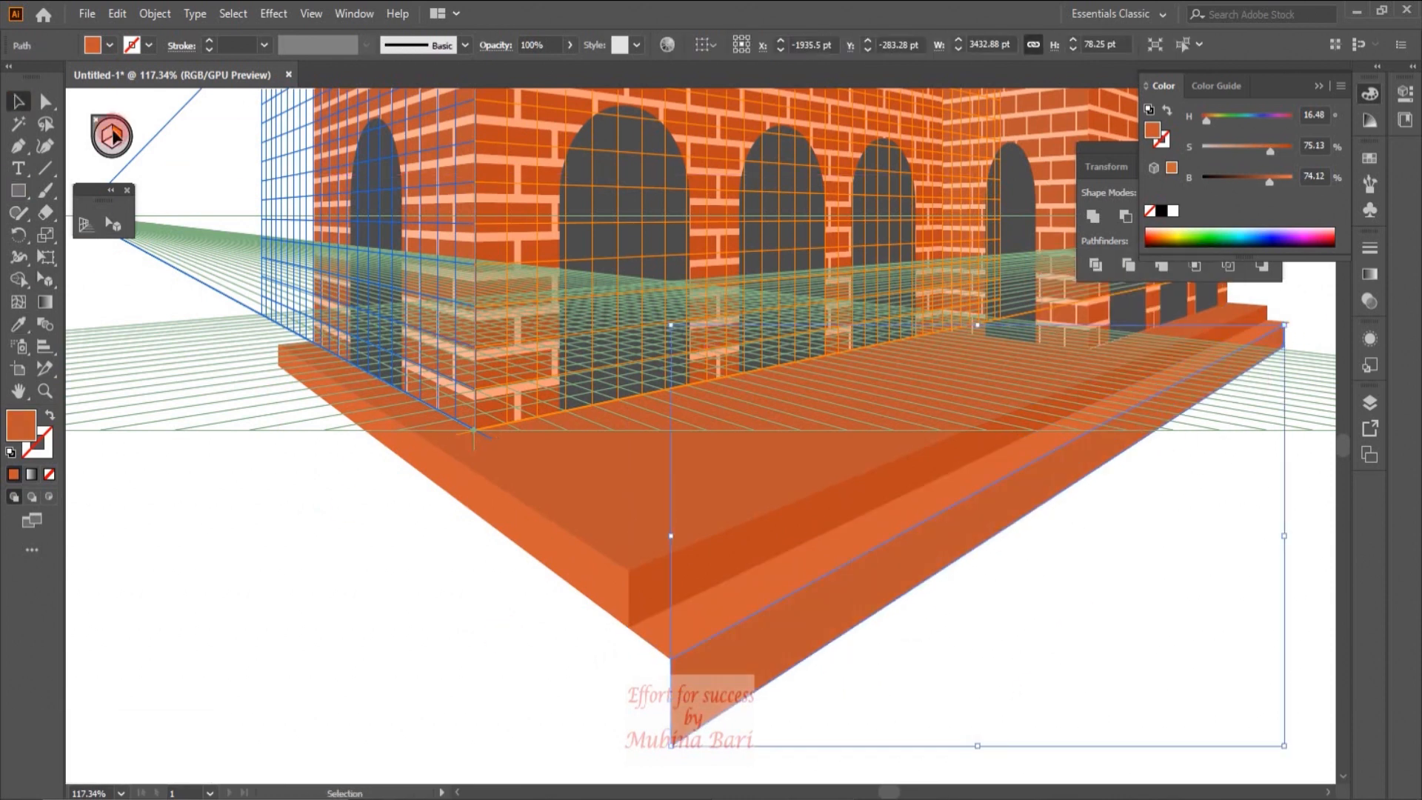
Duplicate the stair tread on the ground plane and place the copy below the first riser.
left_click(113, 145)
left_click(86, 224)
left_click(113, 222)
left_click_drag(971, 478, 1041, 517)
left_click(1041, 562)
key("z")
scroll(1121, 580, "down", 1)
left_click(1052, 495)
left_click(1285, 796)
left_click(1272, 662)
left_click(1097, 615)
Duplicate the riser on the right plane and place the copy below the second tread.
left_click(122, 143)
left_click_drag(902, 540, 954, 629)
scroll(954, 629, "down", 6)
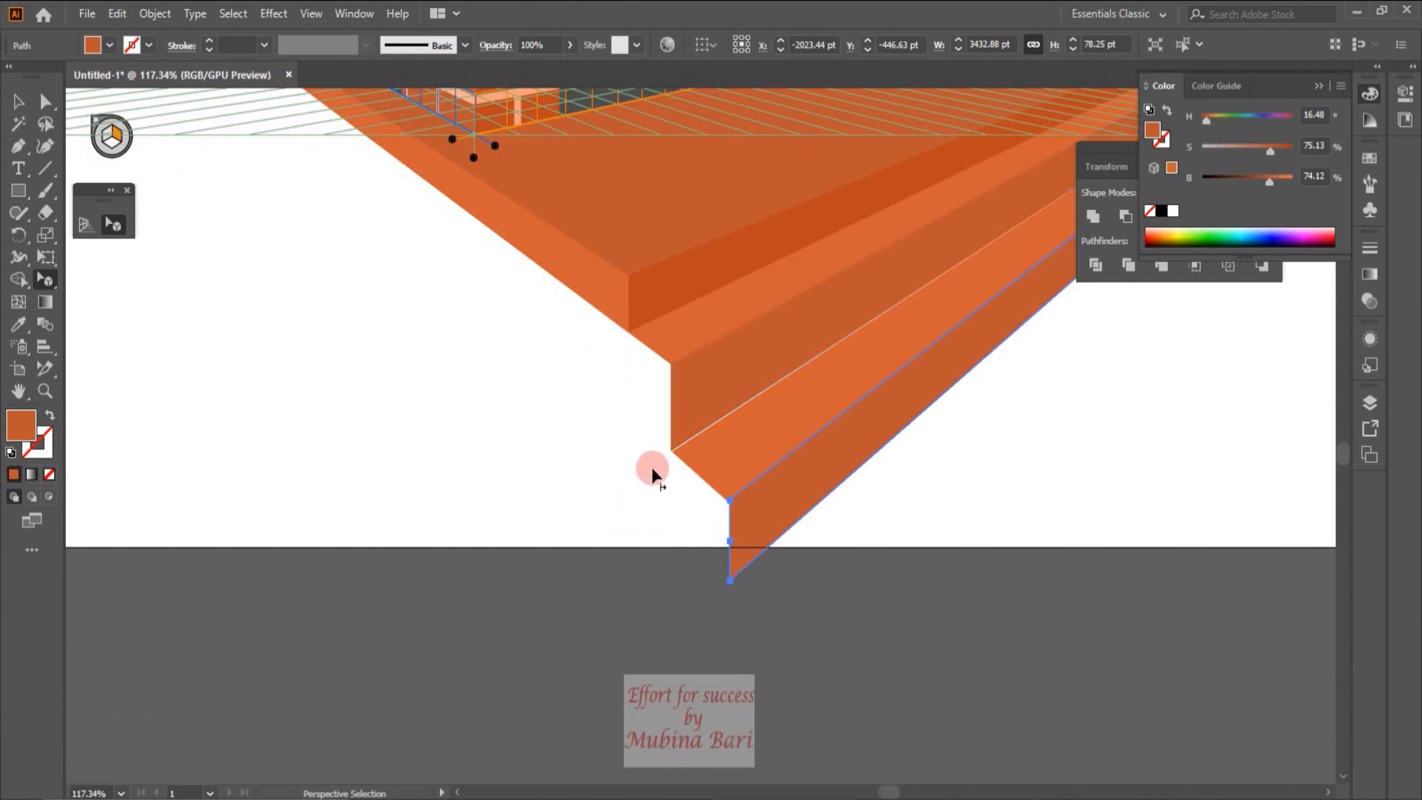
Draw a left-plane rectangle about 63 by 80 pt covering the near end of the two stair steps.
left_click(99, 136)
left_click(107, 137)
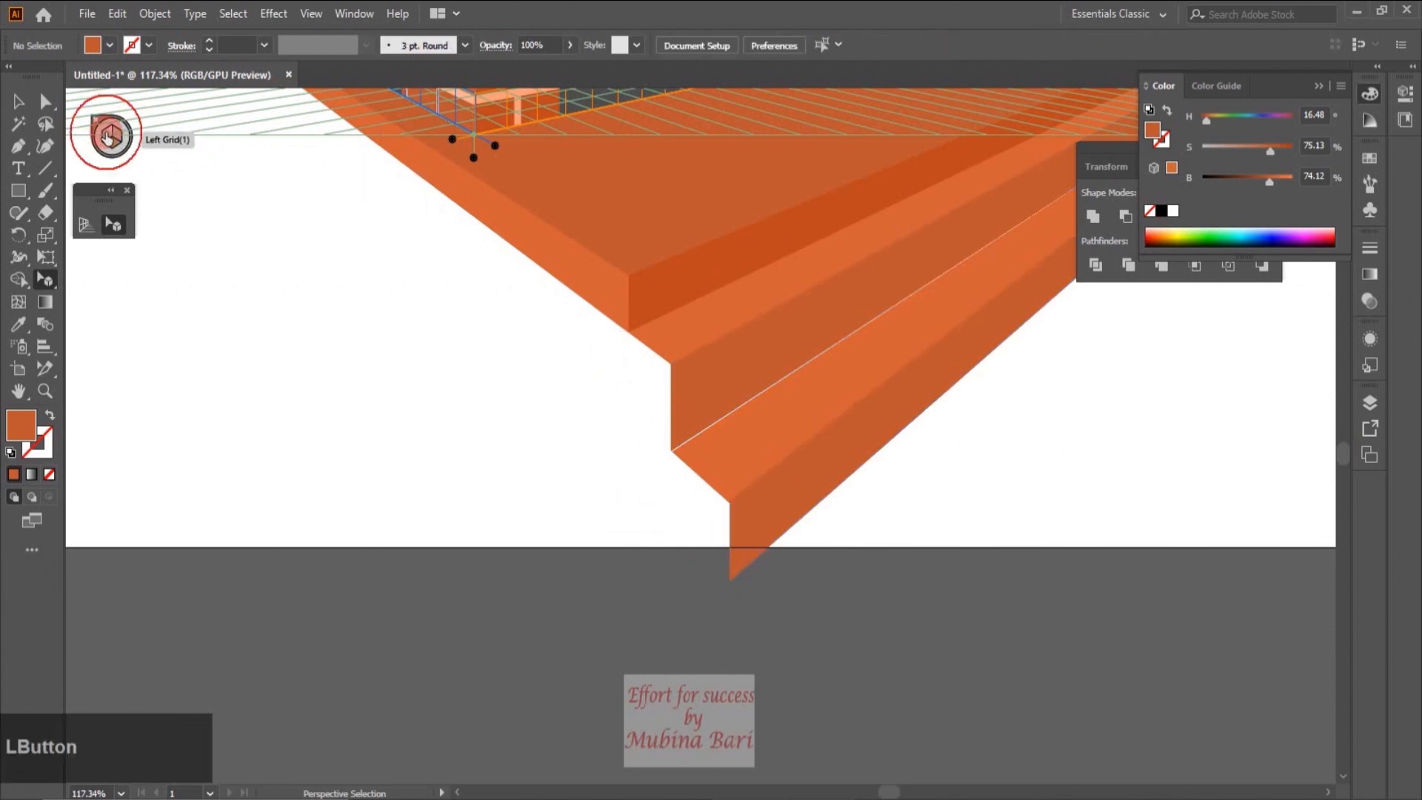
left_click(16, 192)
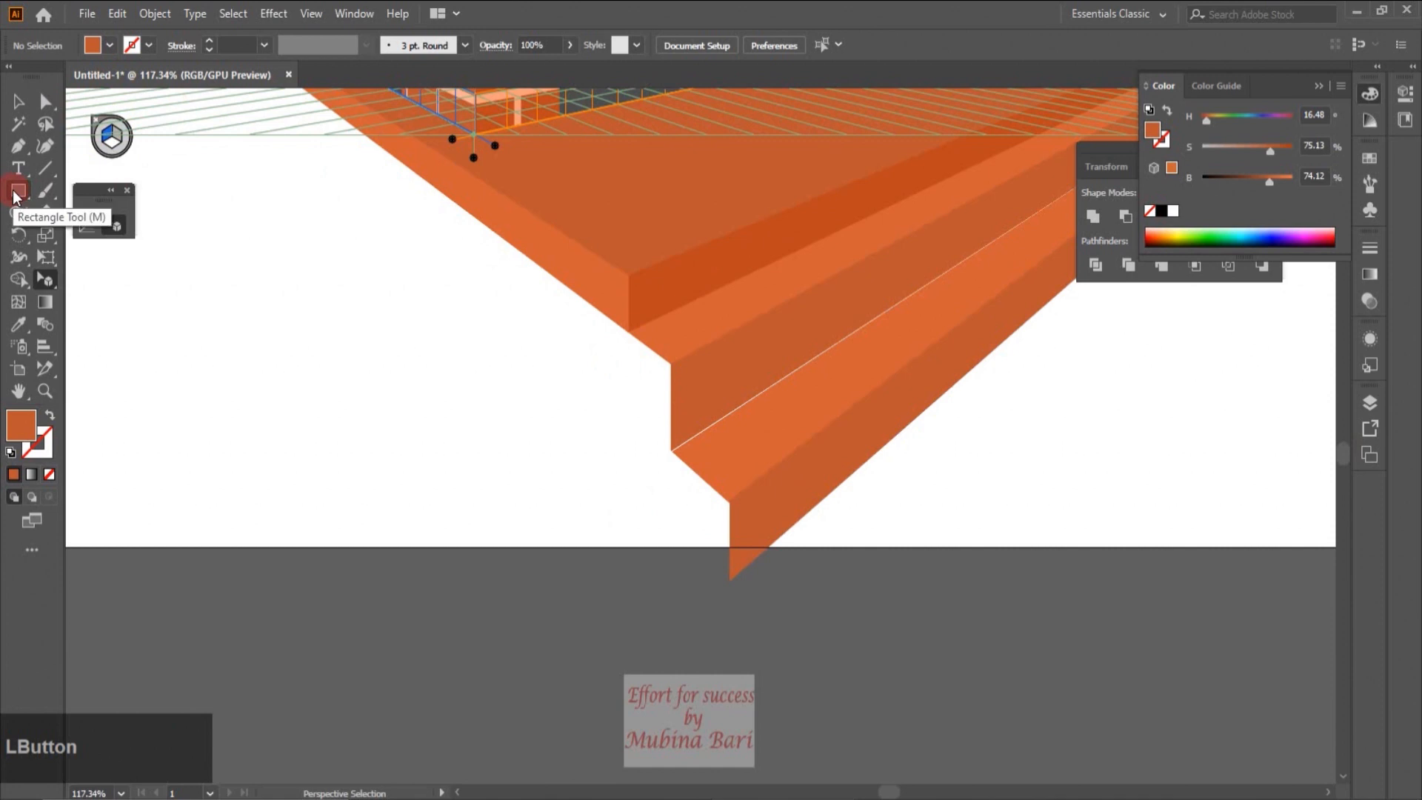
left_click_drag(635, 345, 735, 575)
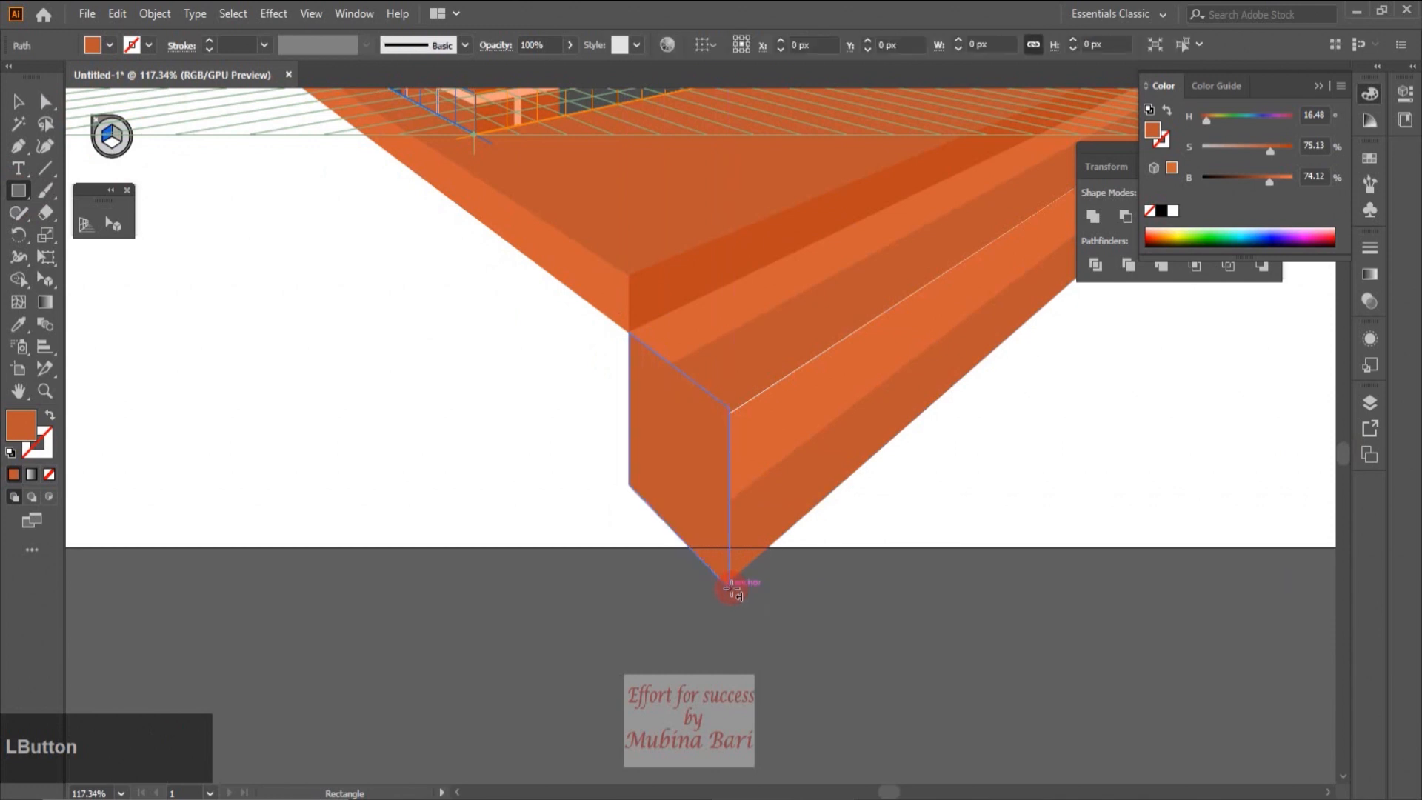
Send the stairs' end panel to the back and fill it with a dark brown swatch.
right_click(698, 485)
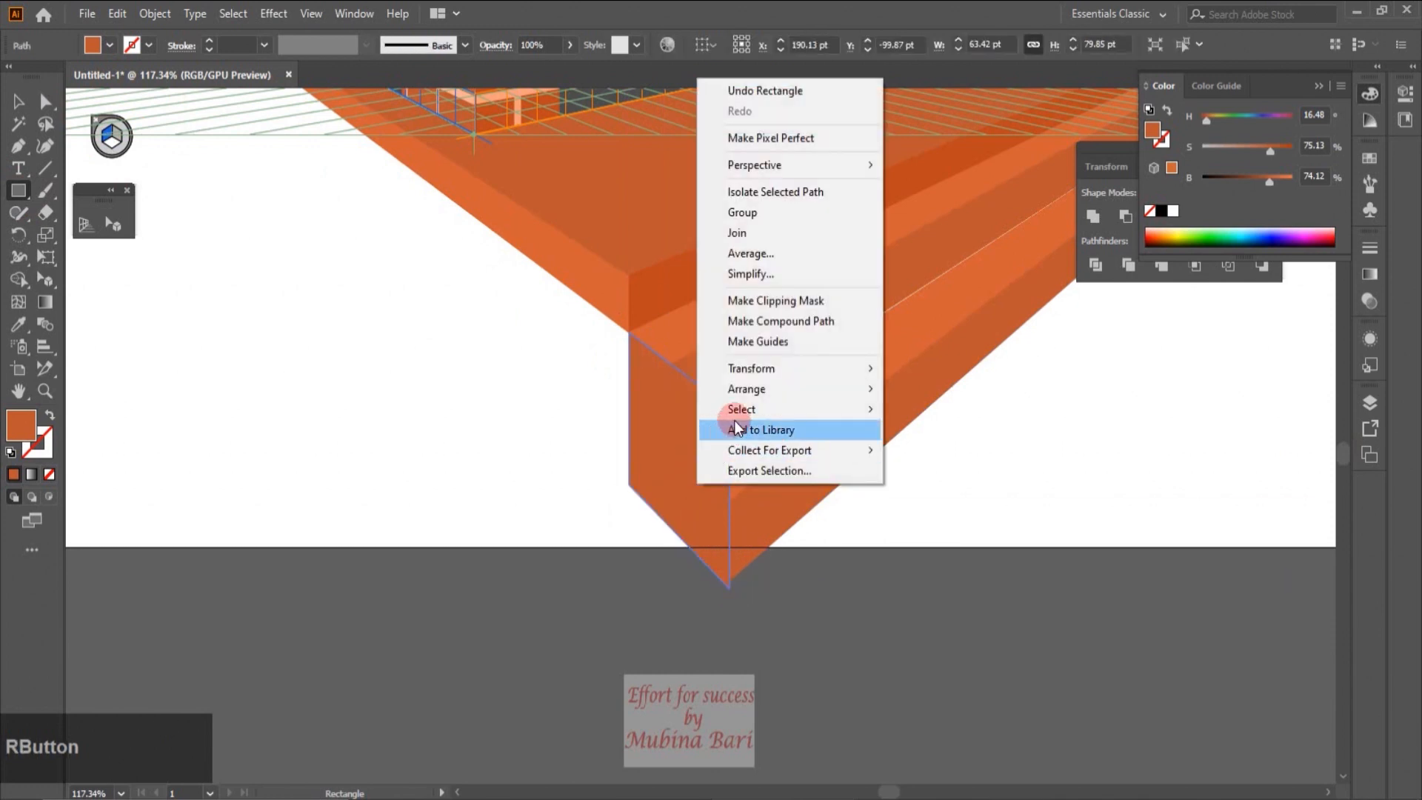
mouse_move(758, 386)
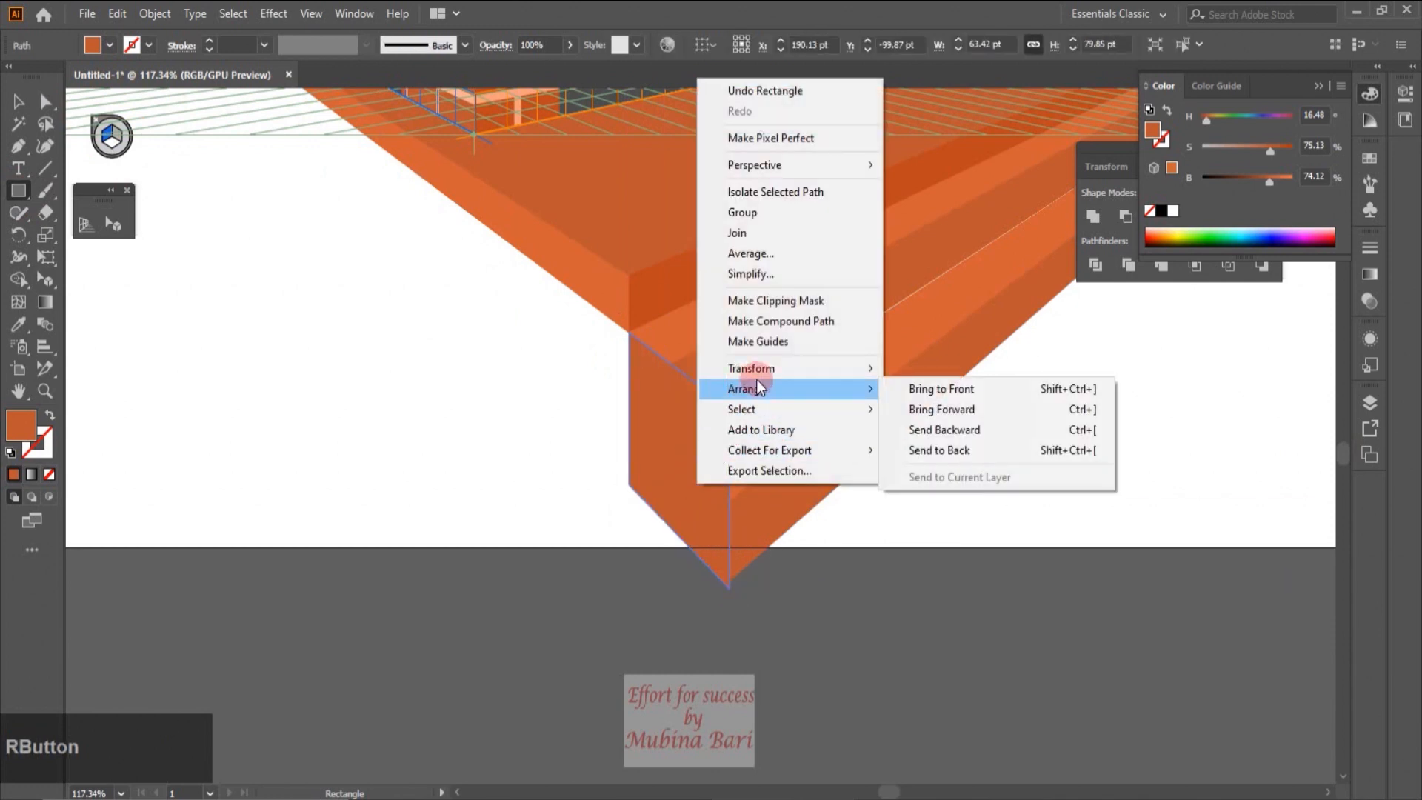
left_click(953, 449)
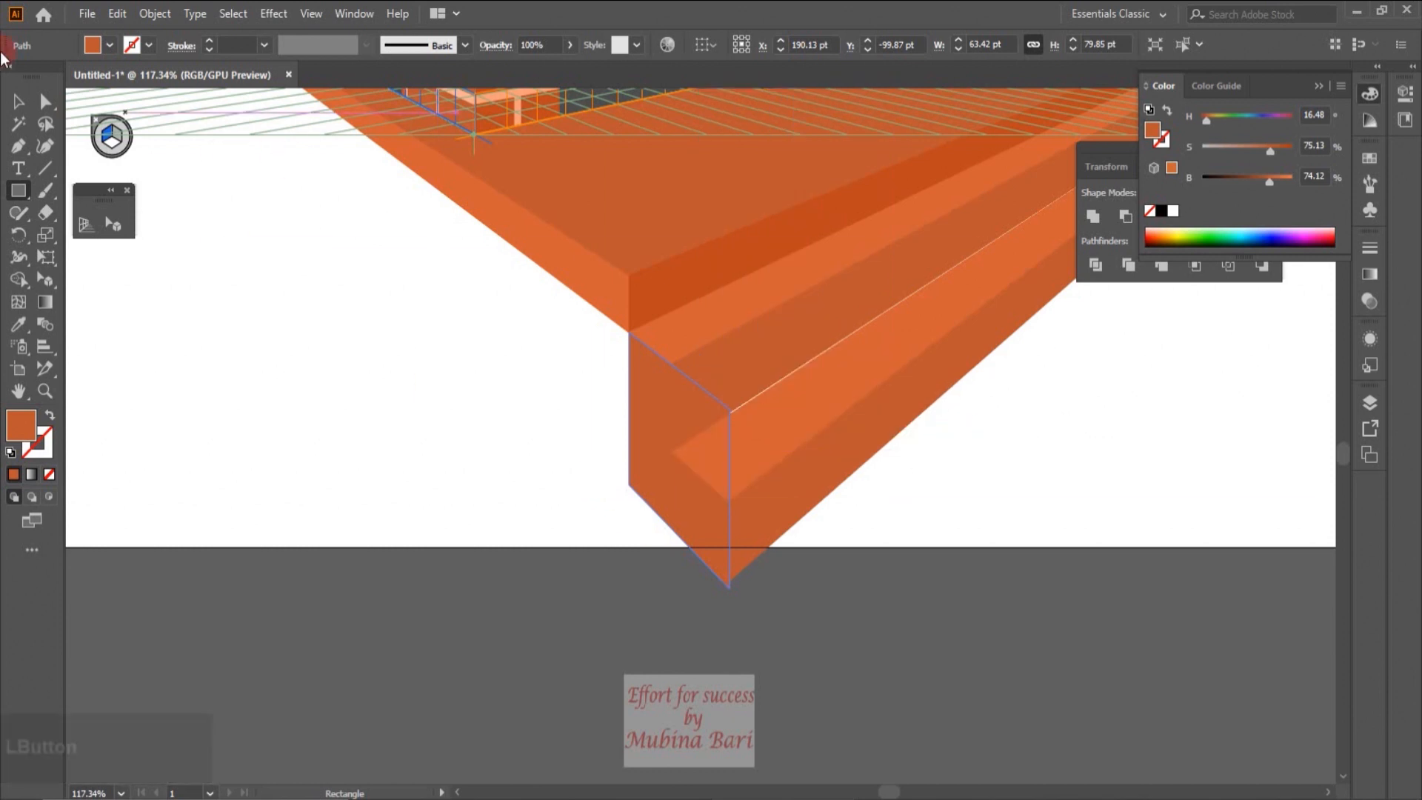
left_click(110, 51)
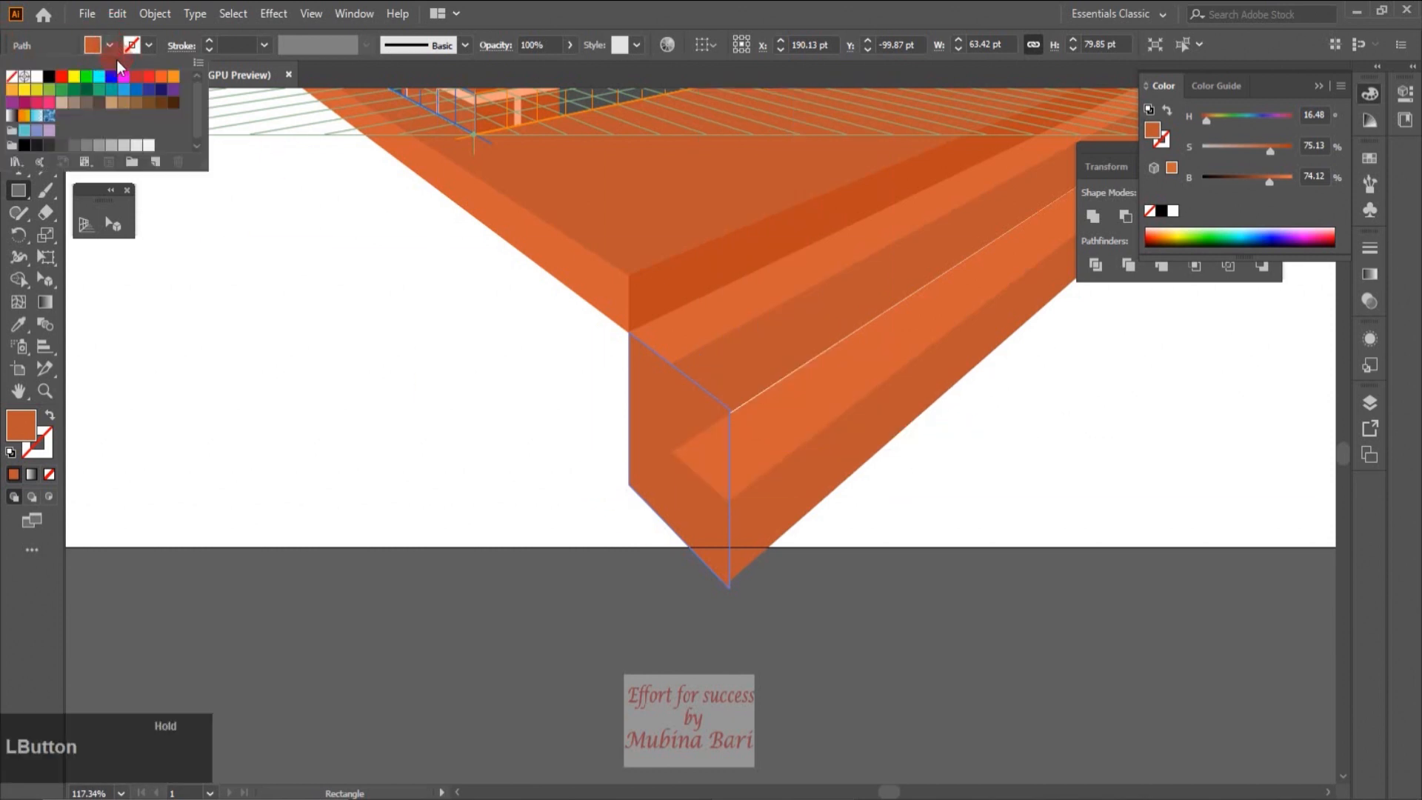
left_click(149, 93)
left_click(19, 101)
left_click(996, 421)
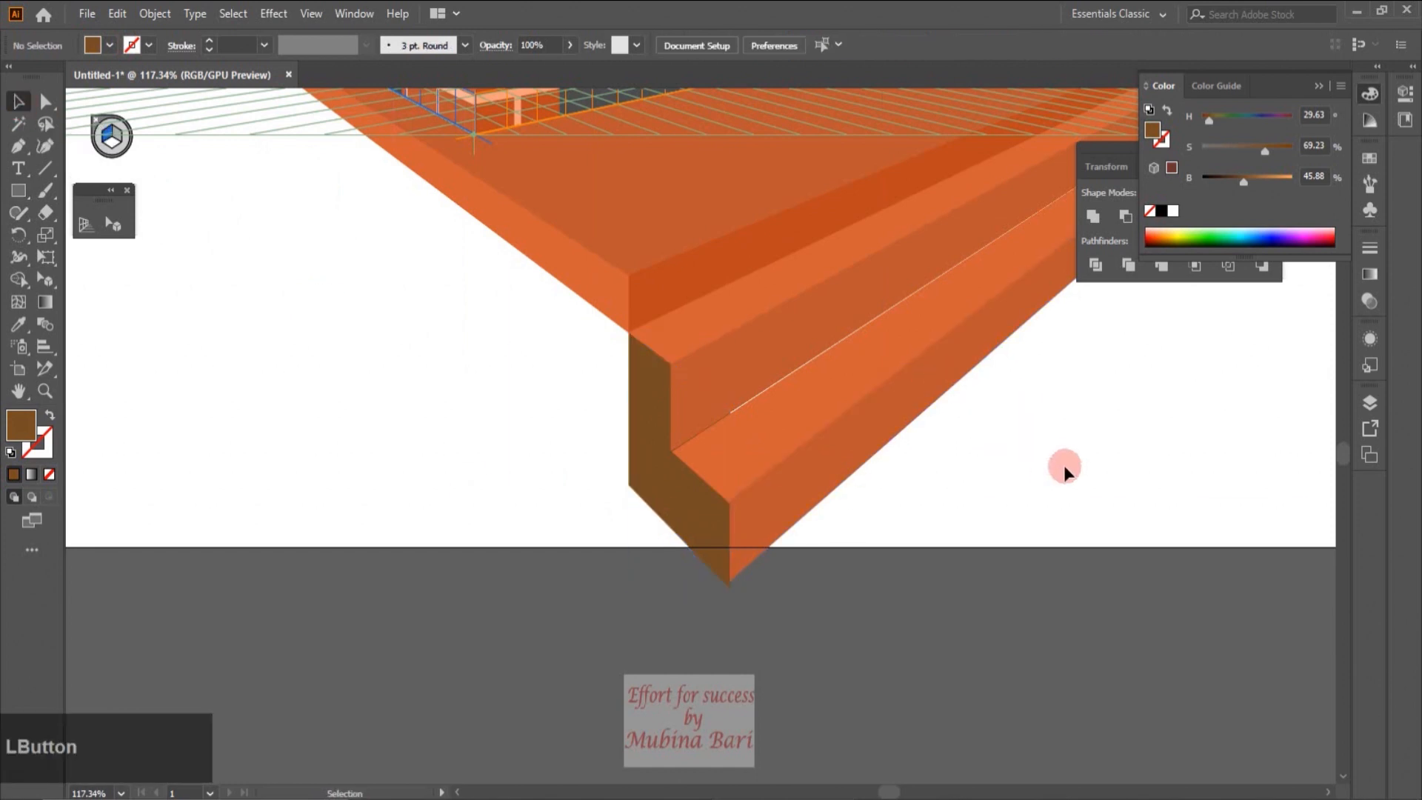
Delete the stair risers, the second tread and the brown end panel, keeping only the first tread.
key("ctrl+0")
left_click_drag(561, 606, 709, 675)
key("Delete")
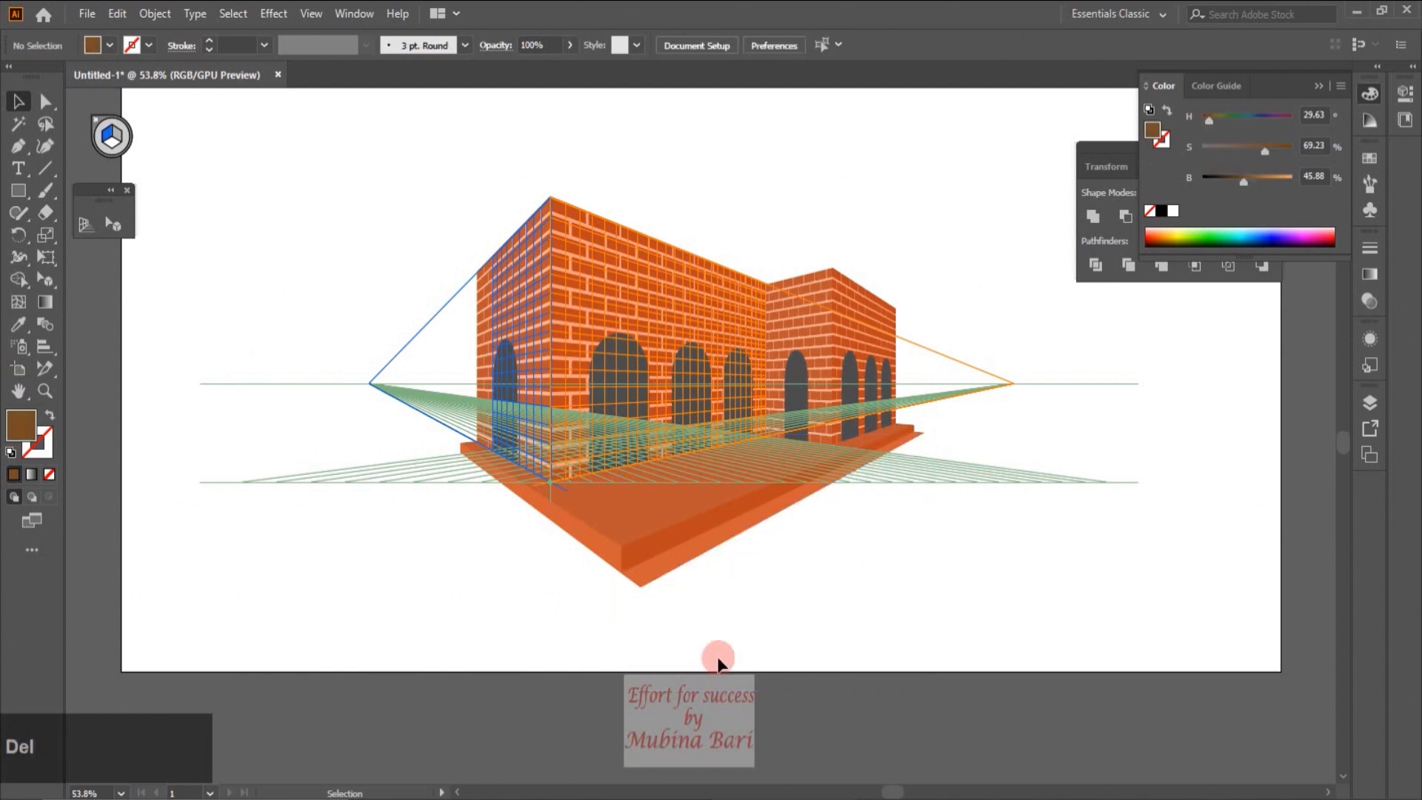
With no active perspective plane, draw a flat rectangle about 541 by 84 px above the building as a road strip.
left_click(84, 224)
left_click(117, 169)
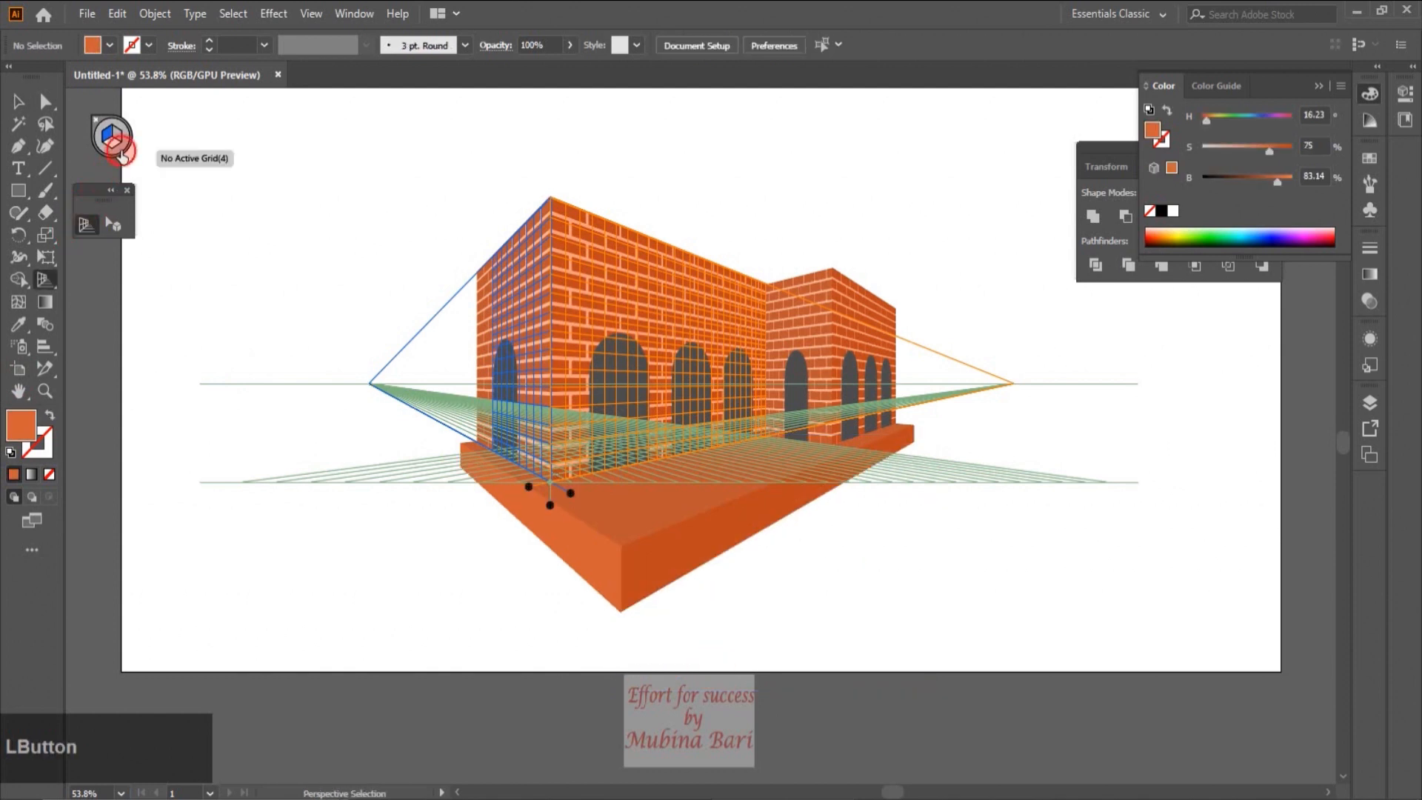
left_click(18, 189)
left_click_drag(236, 150, 511, 197)
Draw a lane dash about 84 by 11 px at the road strip's left end and fill it with white.
left_click(23, 195)
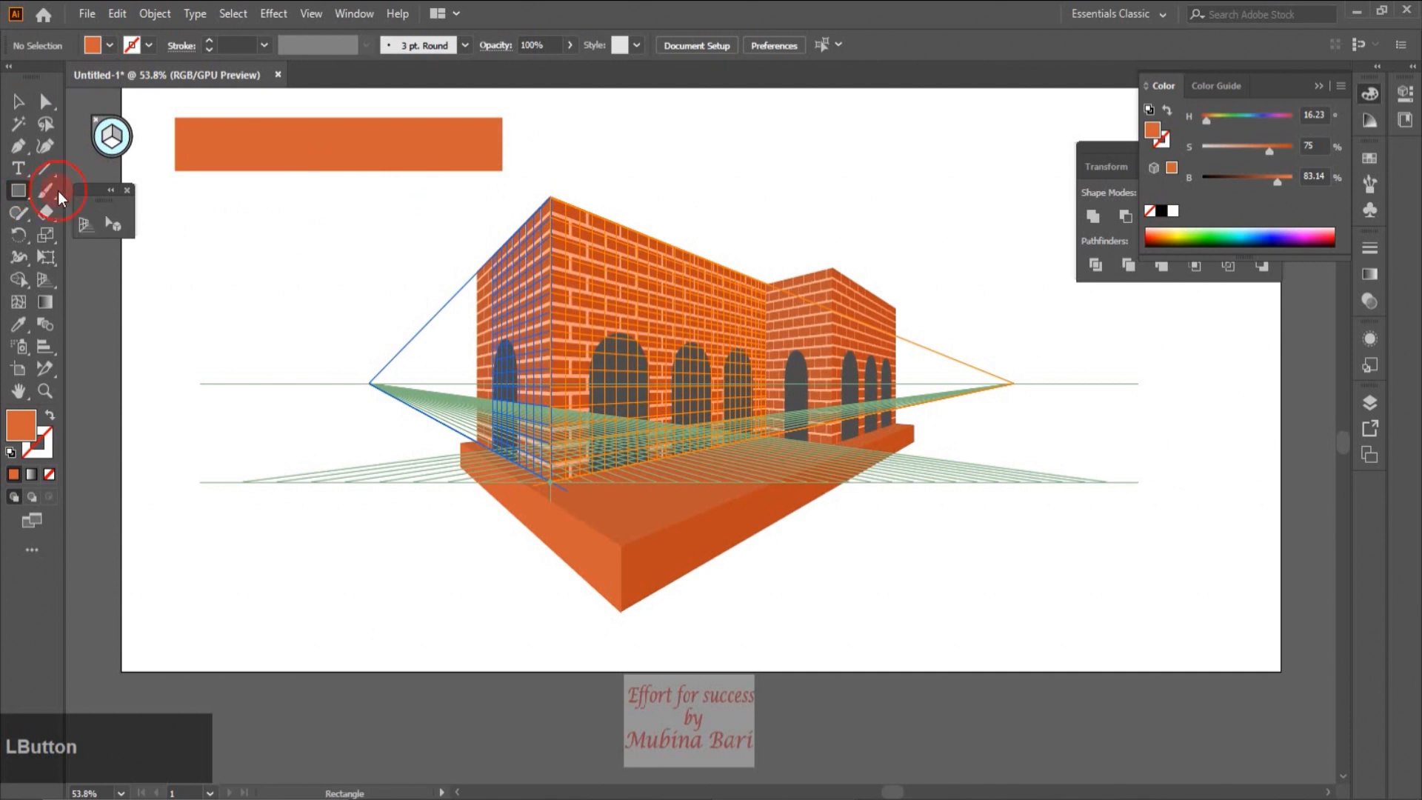
left_click(190, 141)
left_click_drag(180, 140, 227, 146)
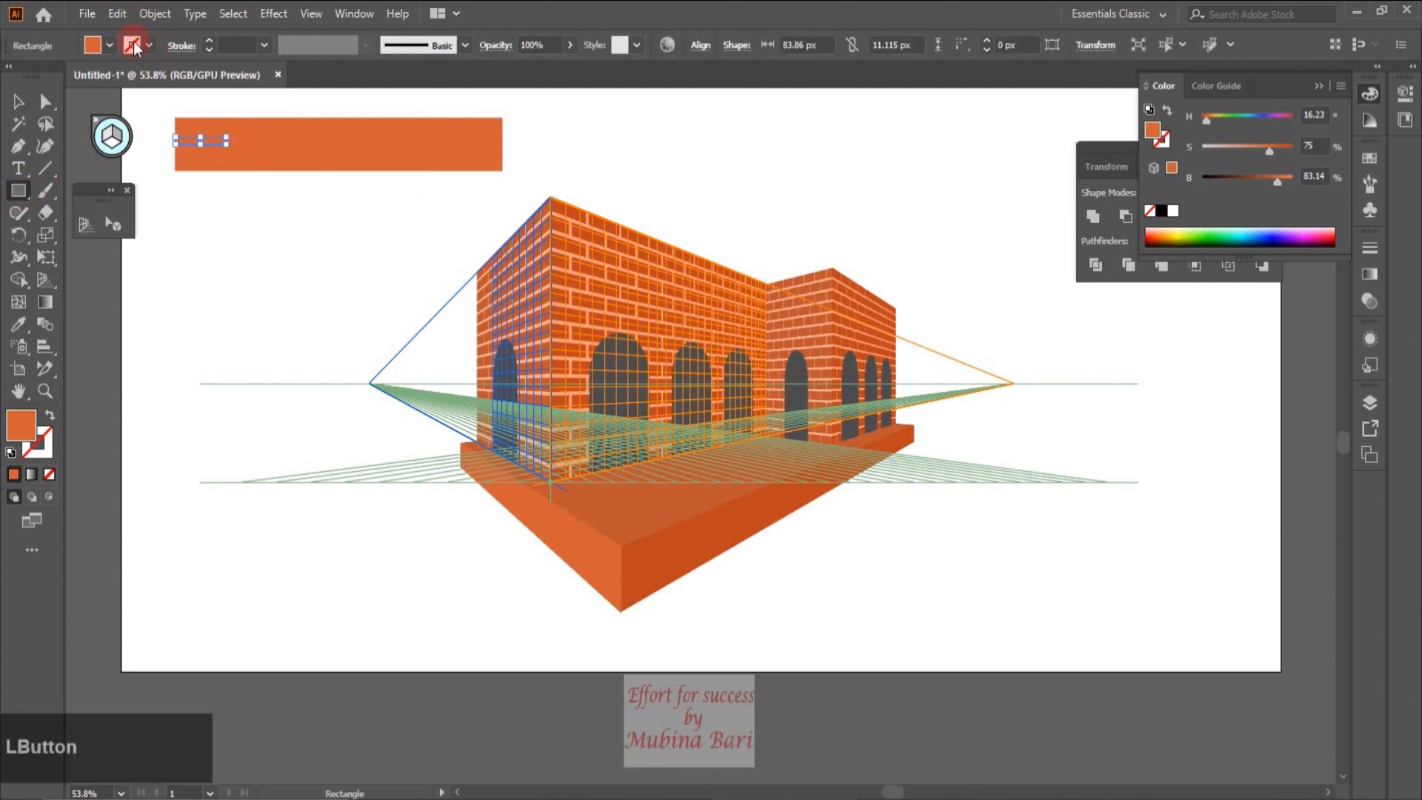
left_click(111, 45)
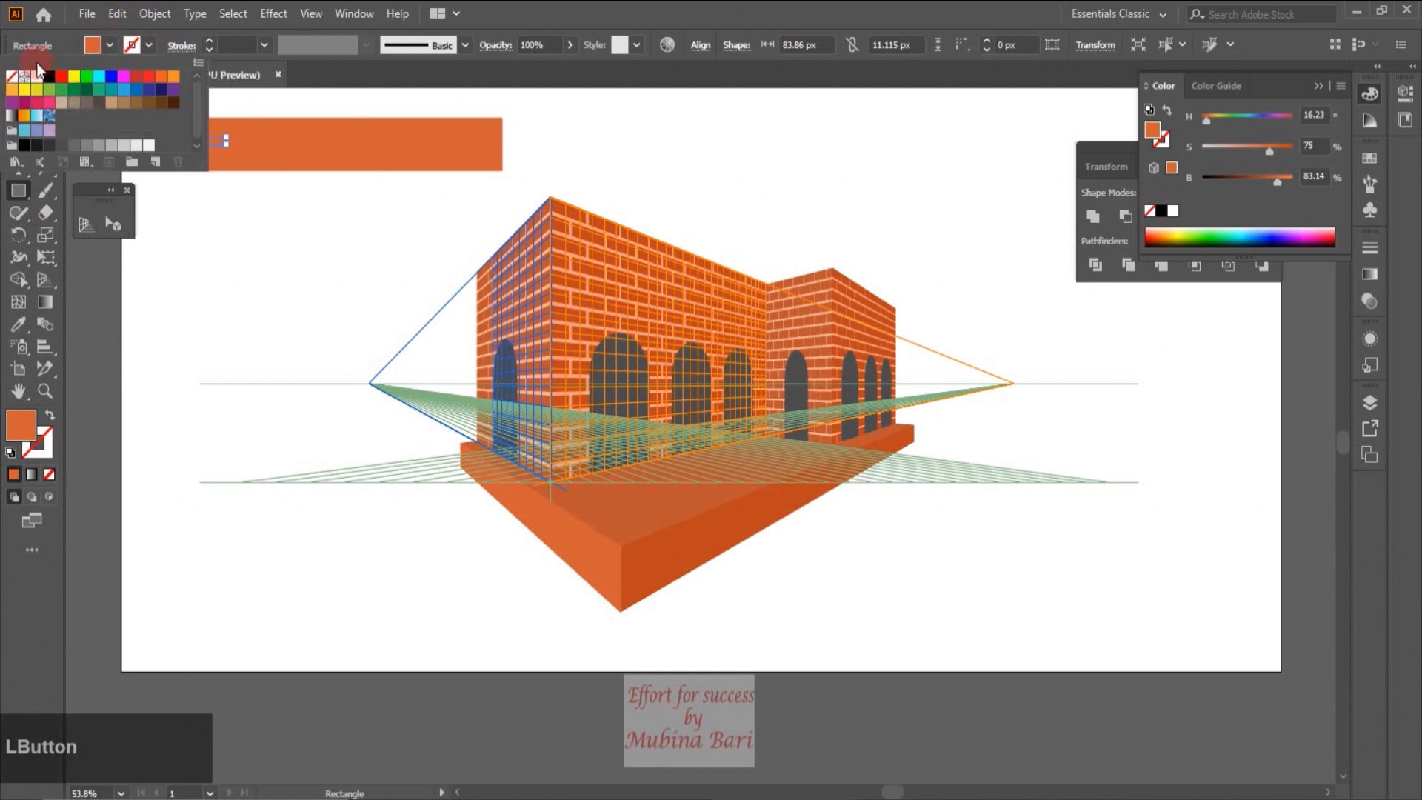
left_click(14, 98)
Fill the large road rectangle with a dark grey swatch.
left_click(261, 141)
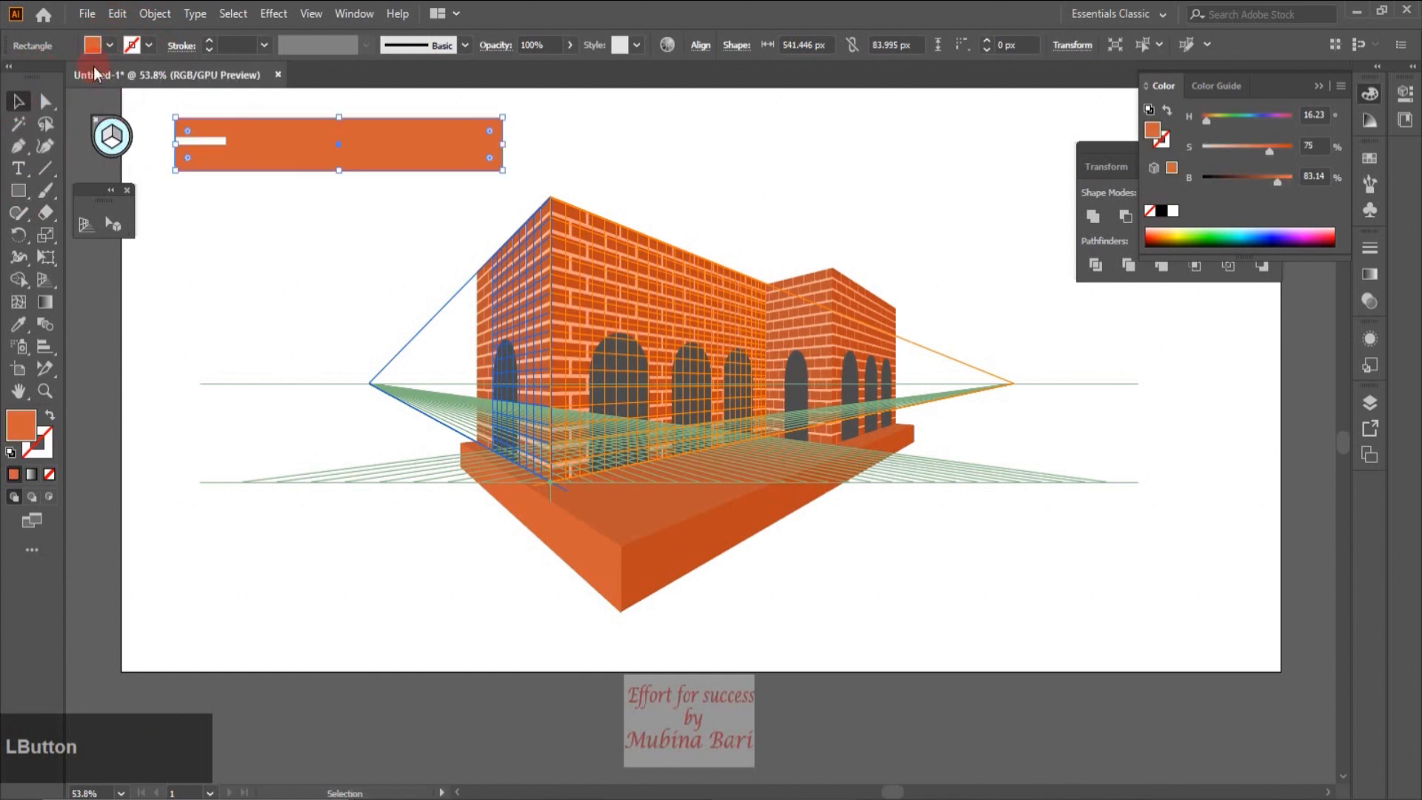
left_click(110, 45)
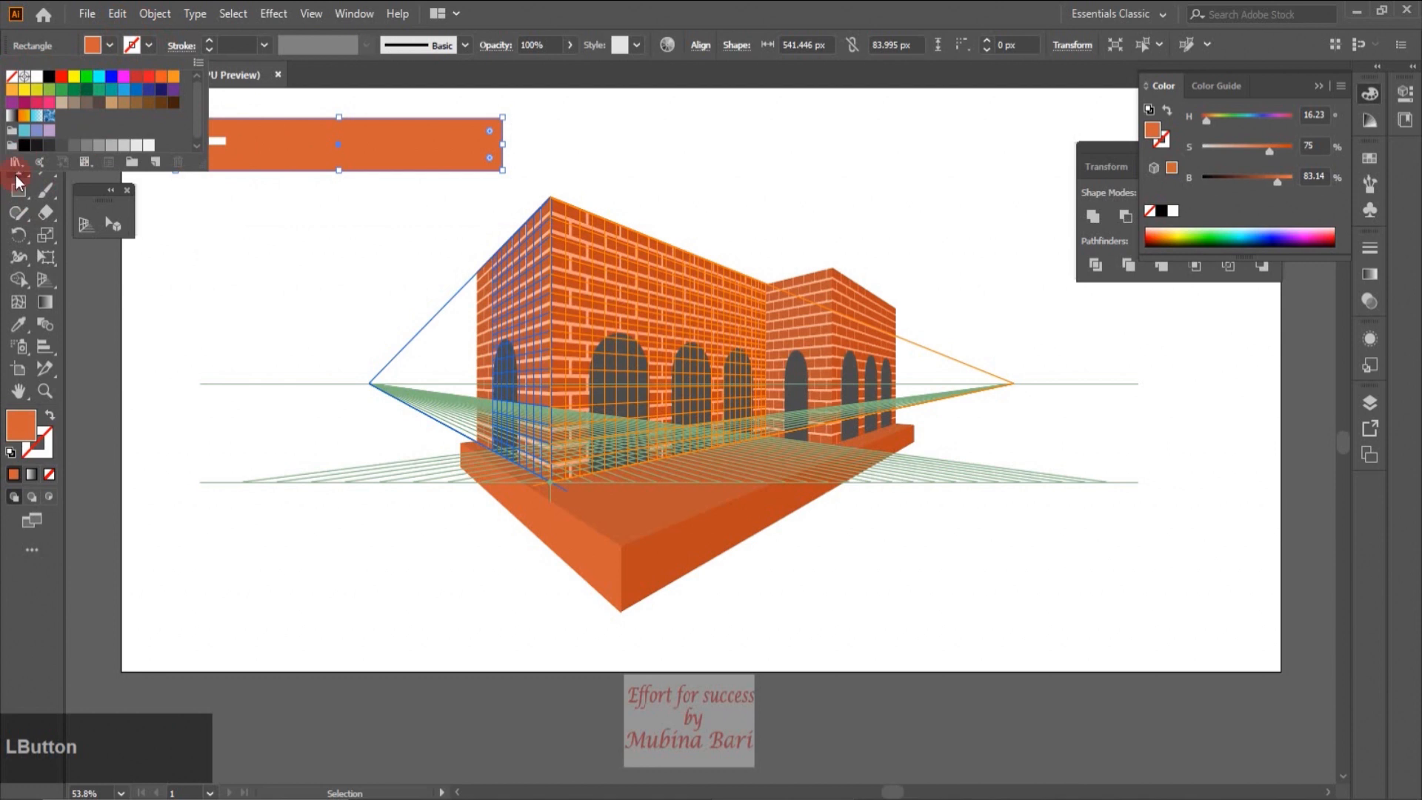
left_click(36, 144)
Copy the white dash a short gap to its right and repeat the copy four times along the road strip.
left_click(211, 152)
left_click_drag(208, 145, 270, 147)
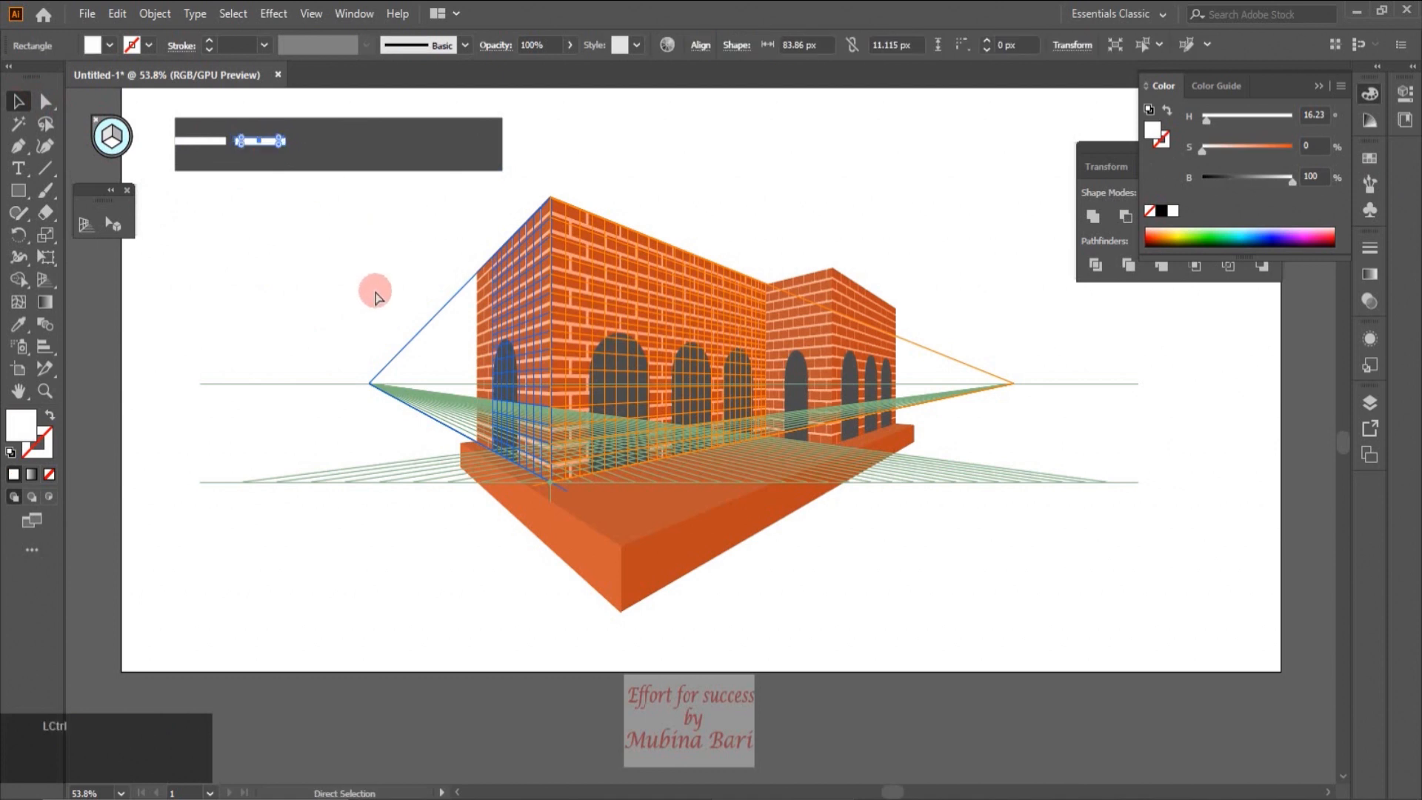
key("ctrl+d")
key("ctrl+d")
key("ctrl+d")
key("ctrl+d")
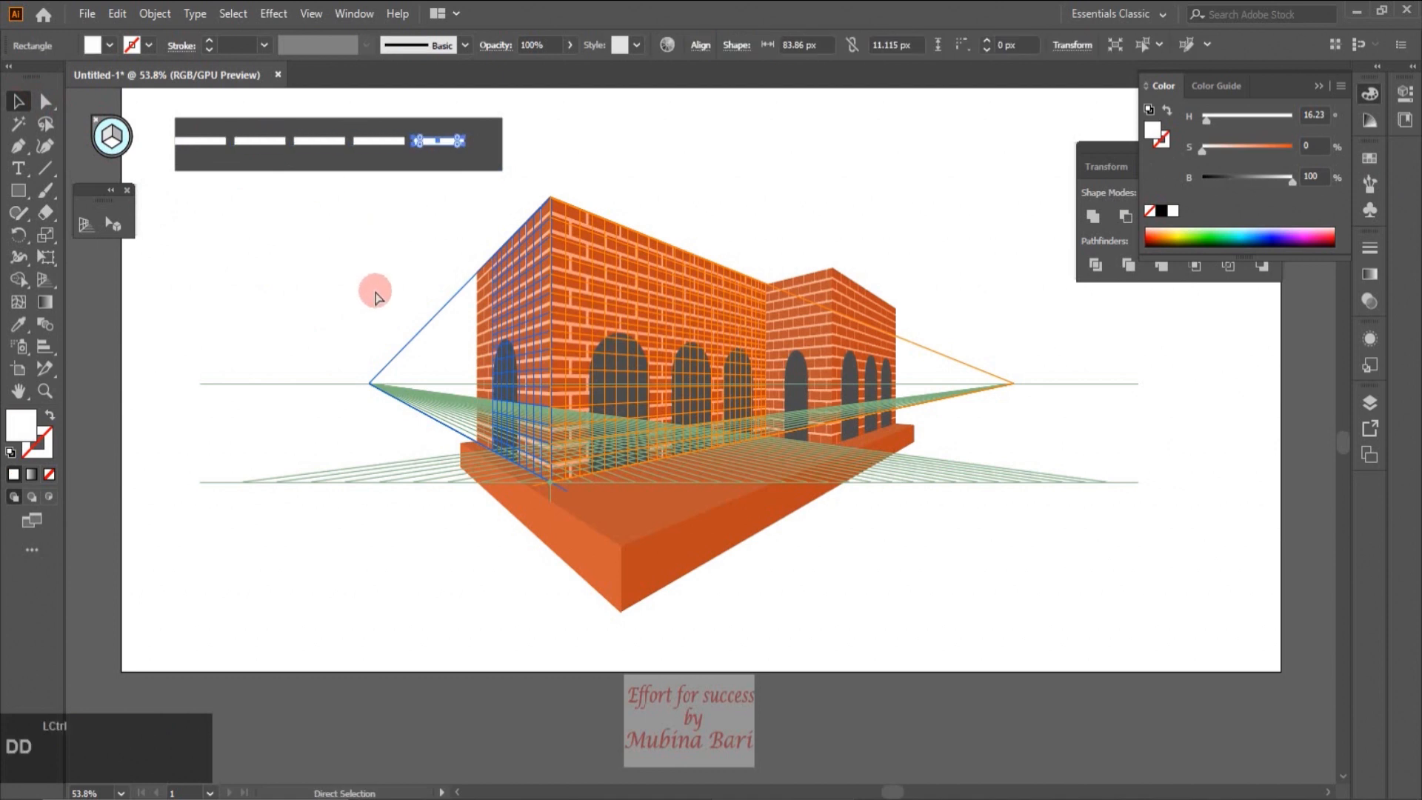
Widen the grey road rectangle to about 577 px so it ends flush with the last dash.
left_click(371, 158)
left_click_drag(502, 145, 524, 144)
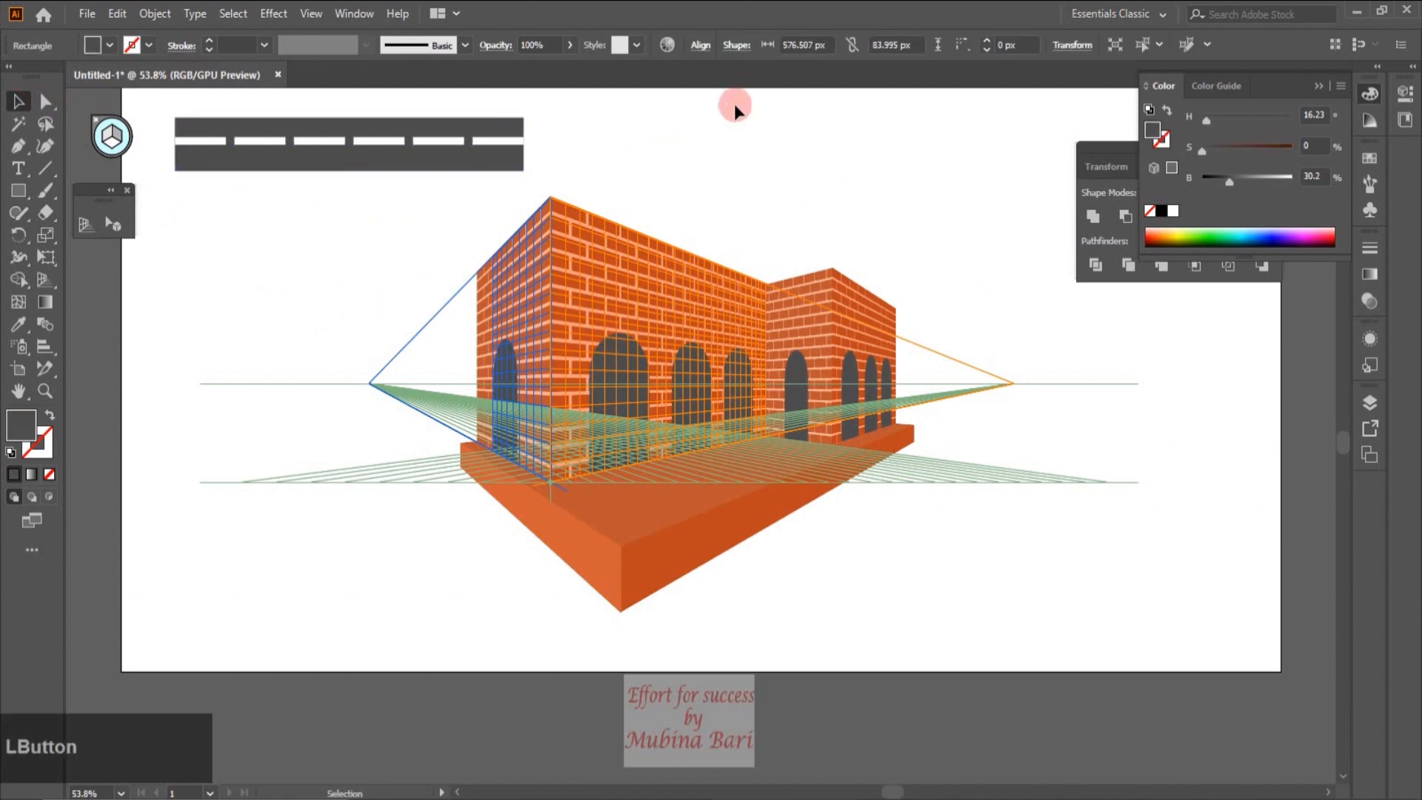
left_click(706, 102)
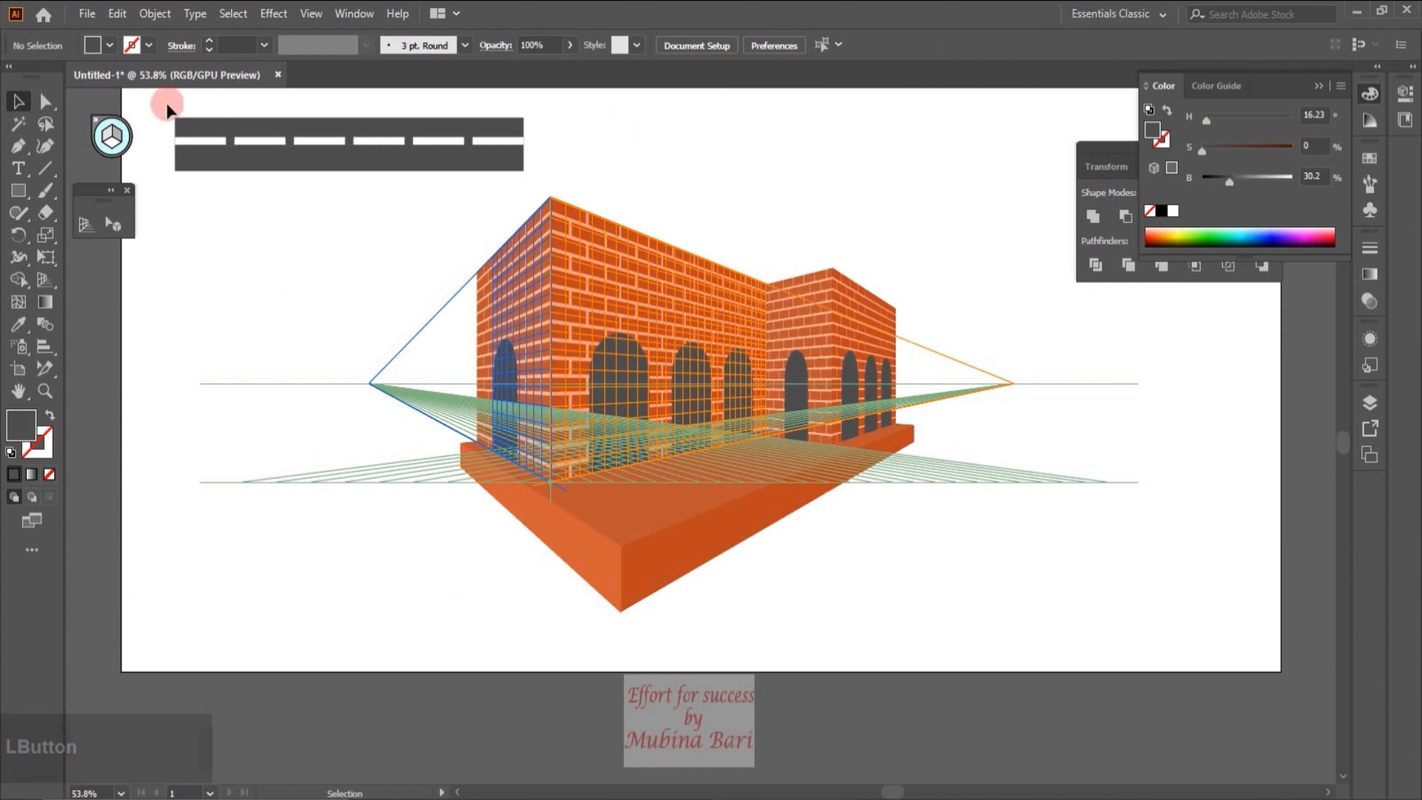
Group the road rectangle with its dashes and place a copy of the group to its right.
left_click_drag(166, 104, 557, 176)
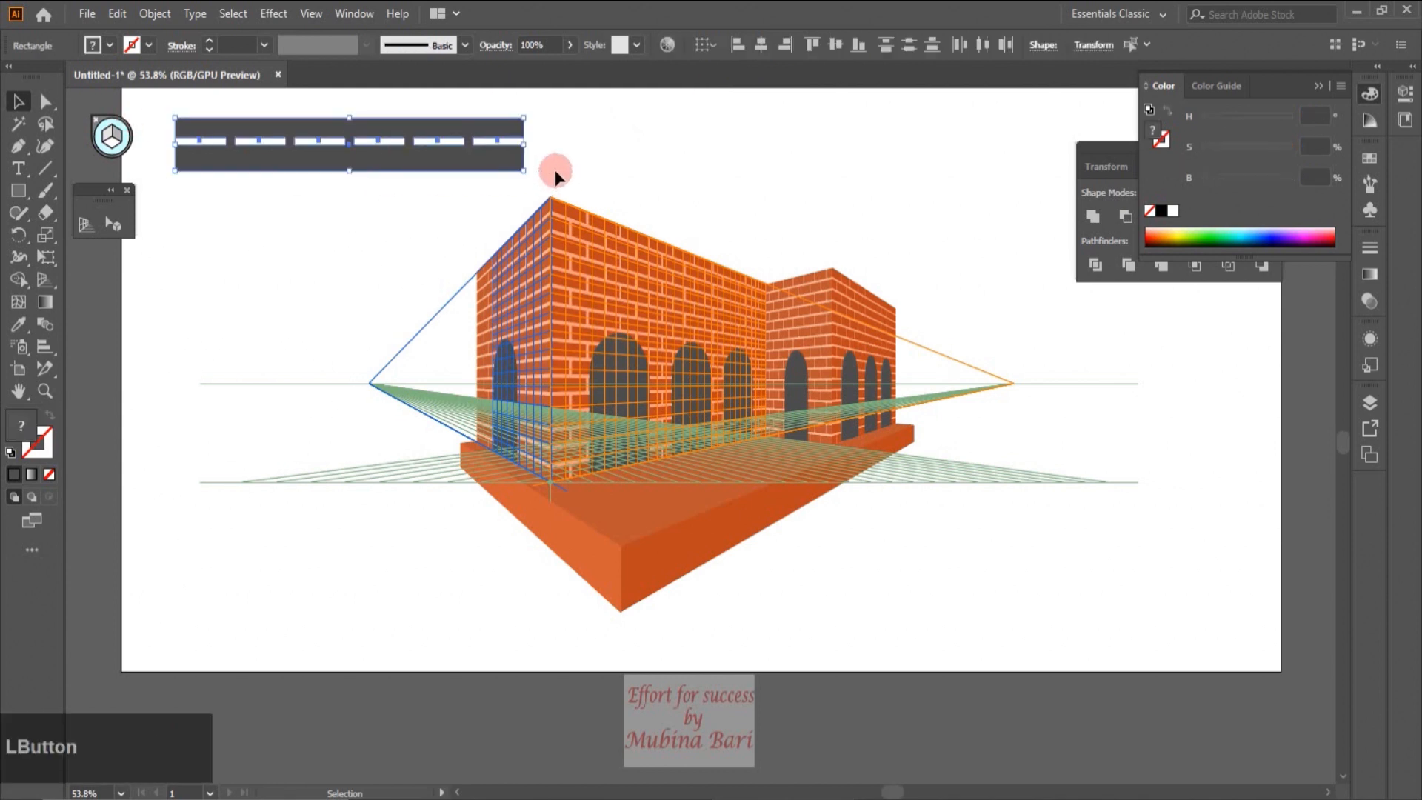
right_click(443, 157)
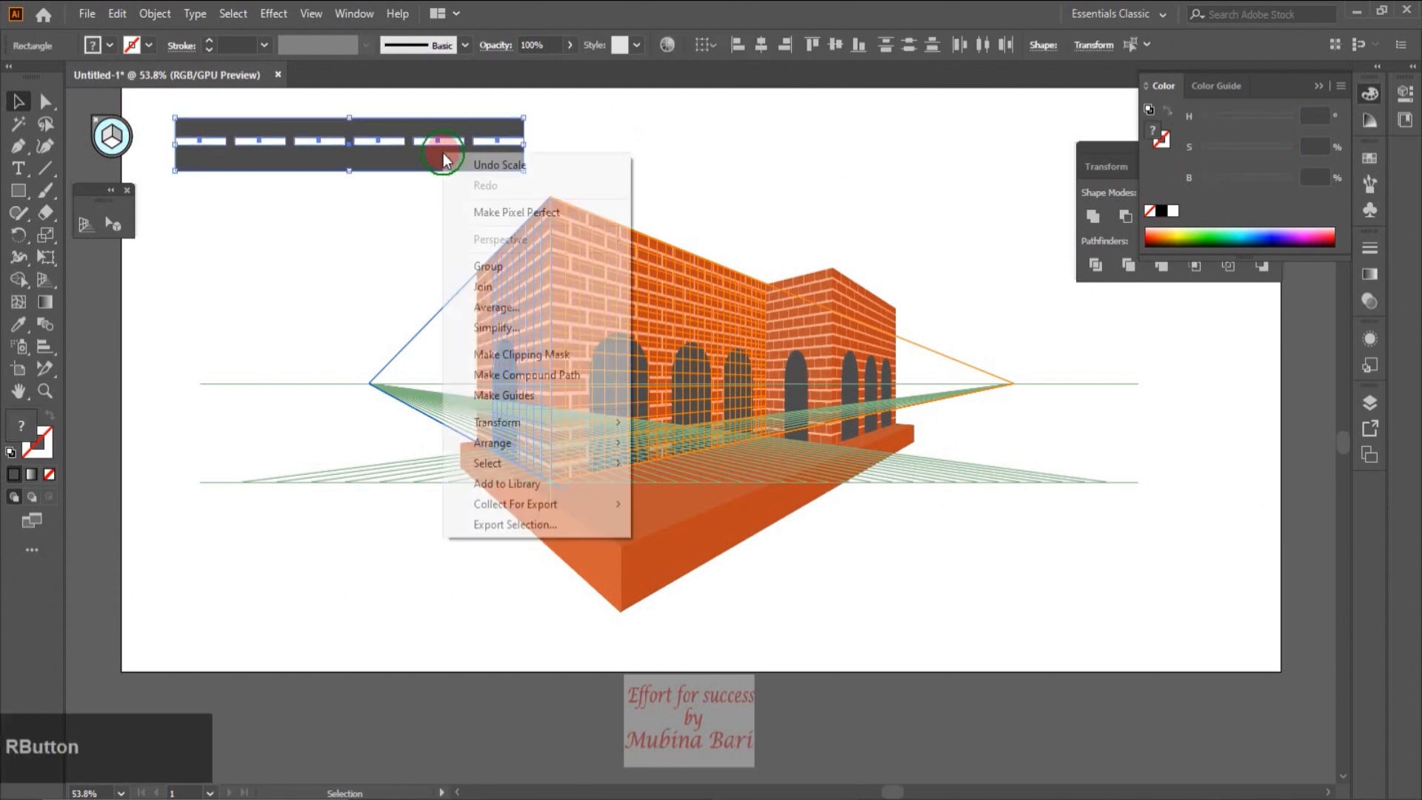
left_click(487, 265)
left_click_drag(292, 162, 705, 159)
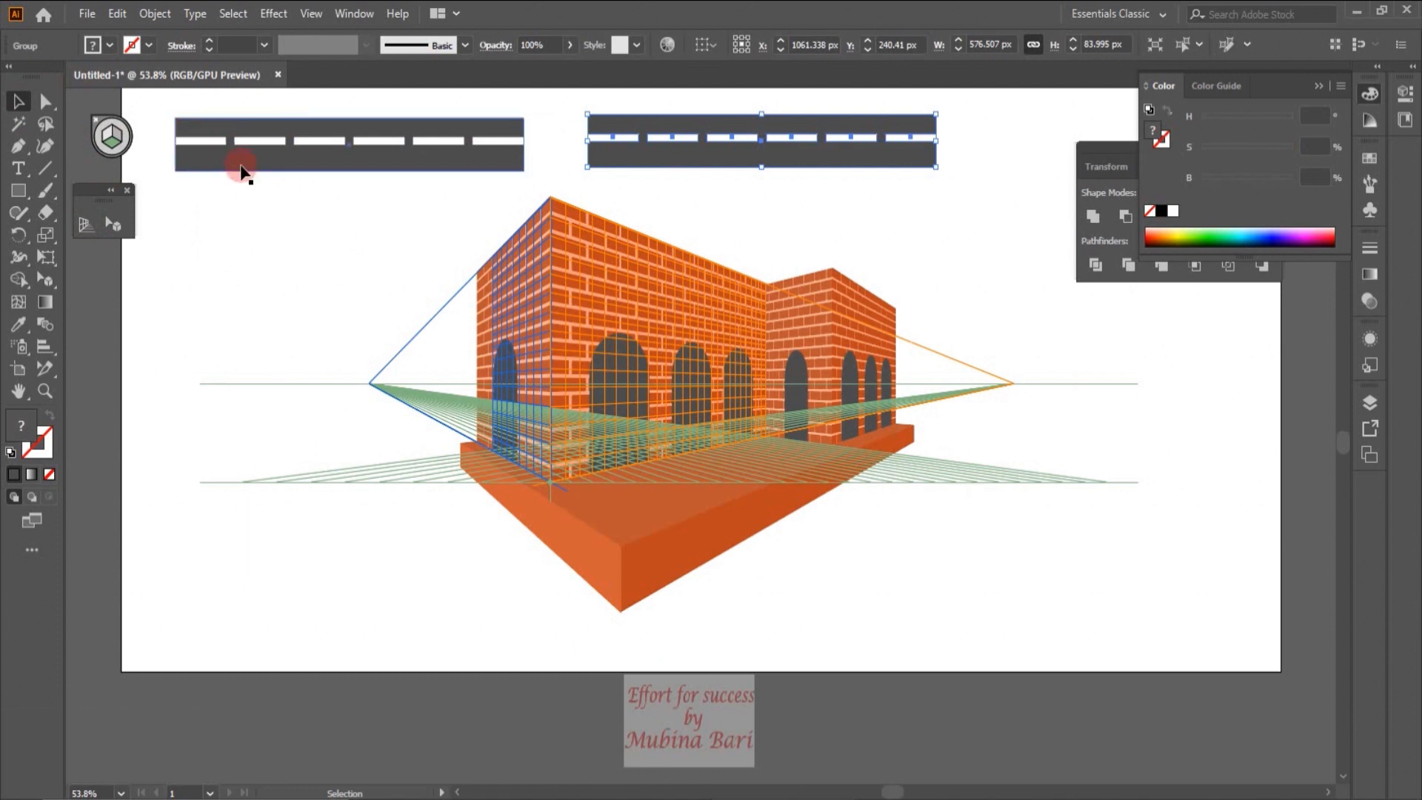
Attach the original road group to the ground plane along the platform's left side.
left_click_drag(241, 170, 240, 170)
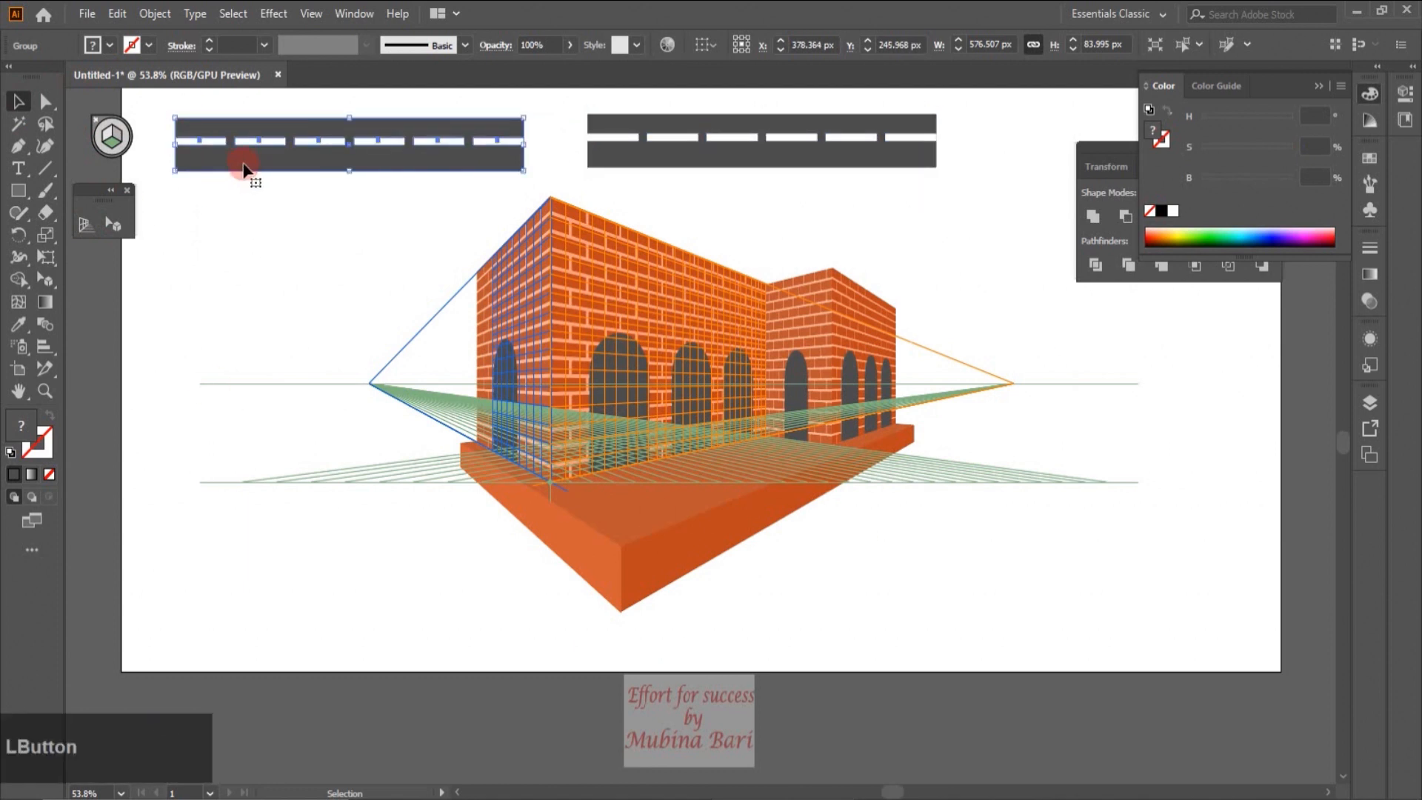
left_click(120, 222)
left_click_drag(385, 158, 470, 556)
left_click(622, 160)
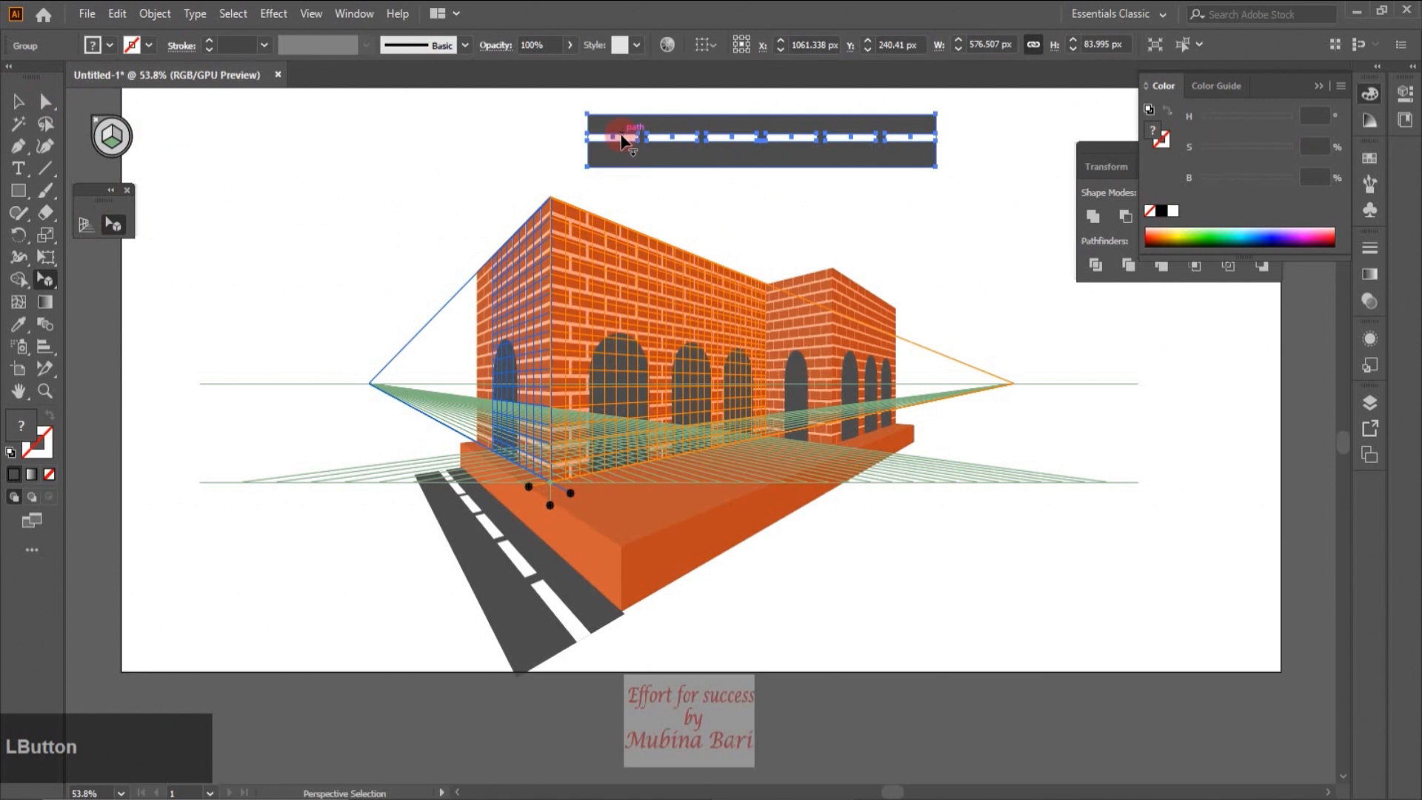
left_click_drag(624, 141, 899, 421)
left_click_drag(902, 525, 898, 646)
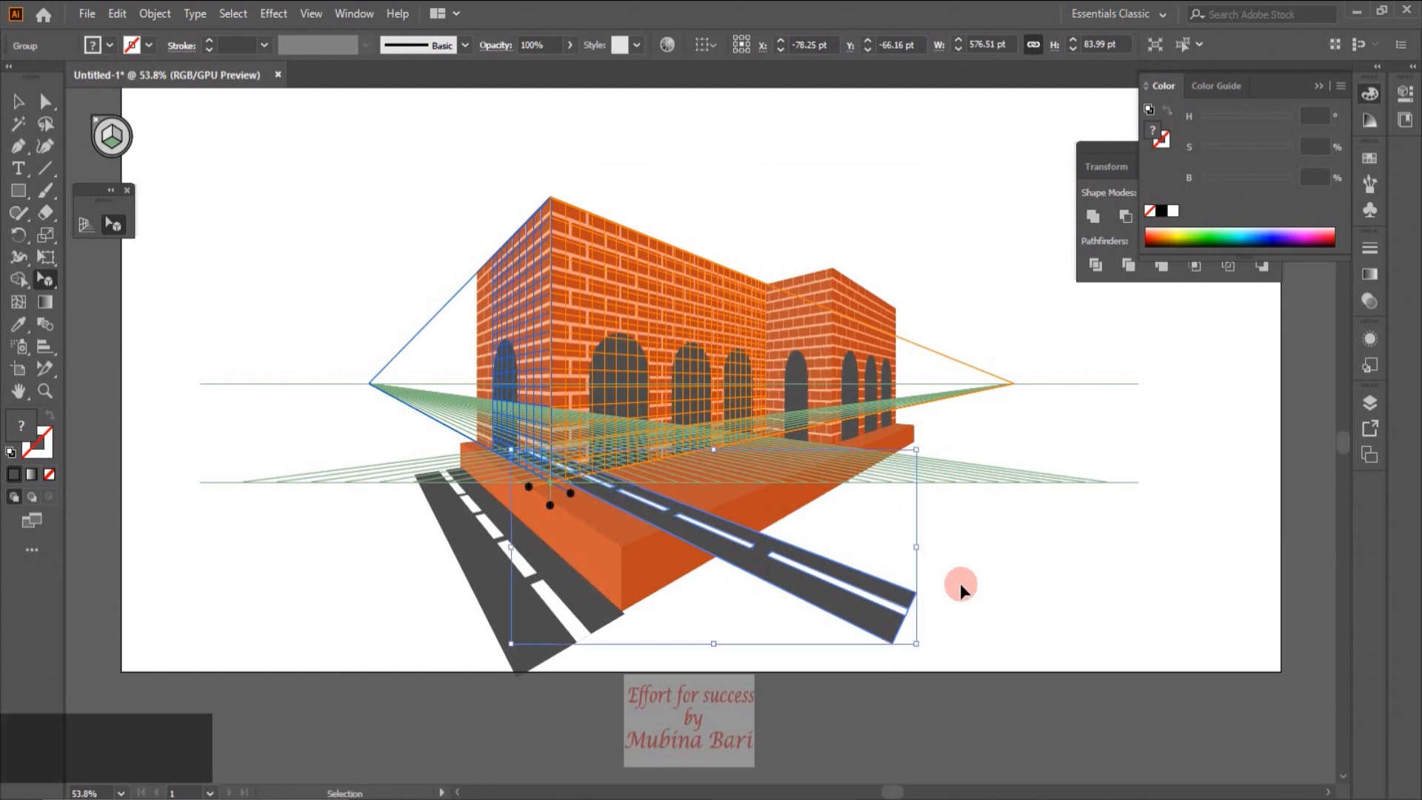
key("ctrl+z")
Rotate the copied road group 90° so it stands vertically.
key("v")
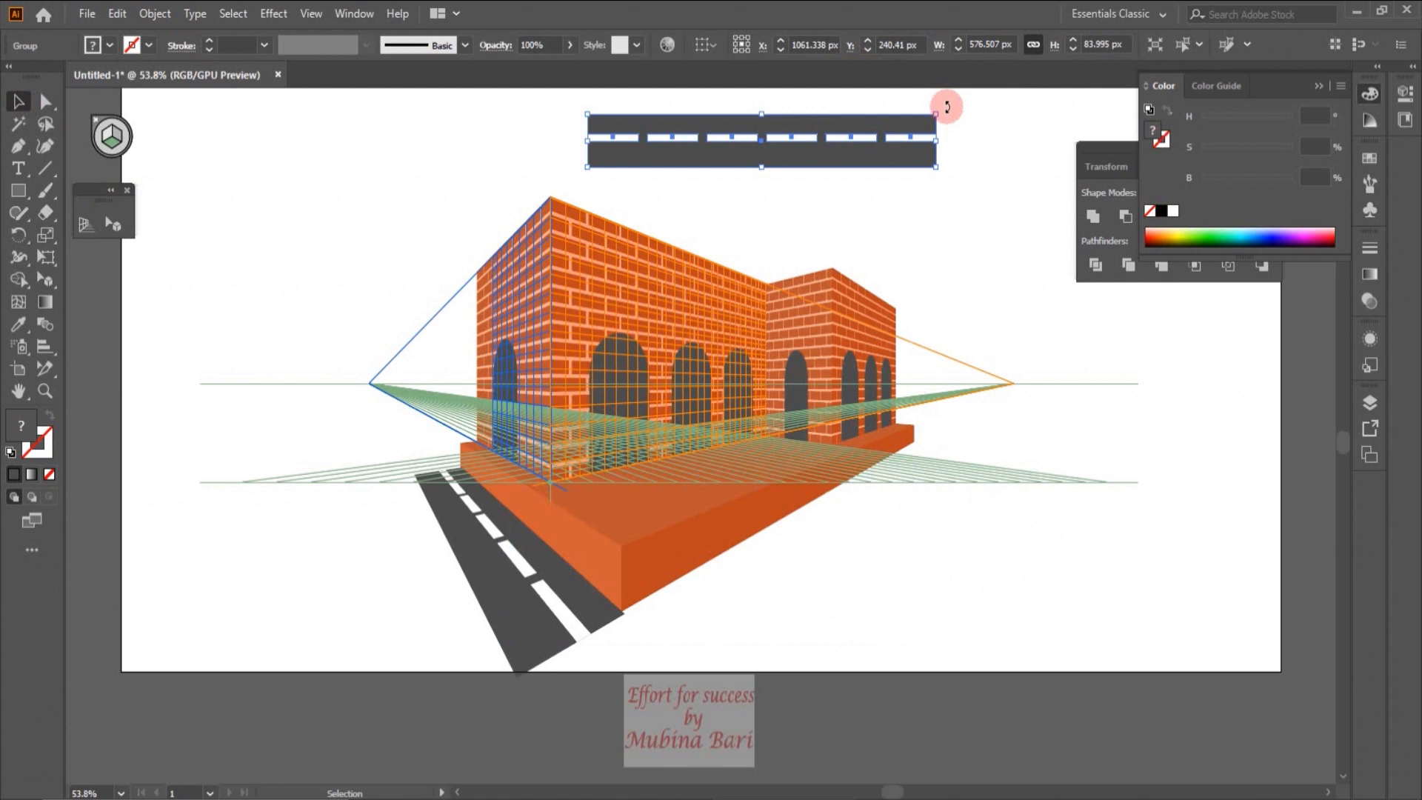
left_click_drag(947, 107, 832, 298)
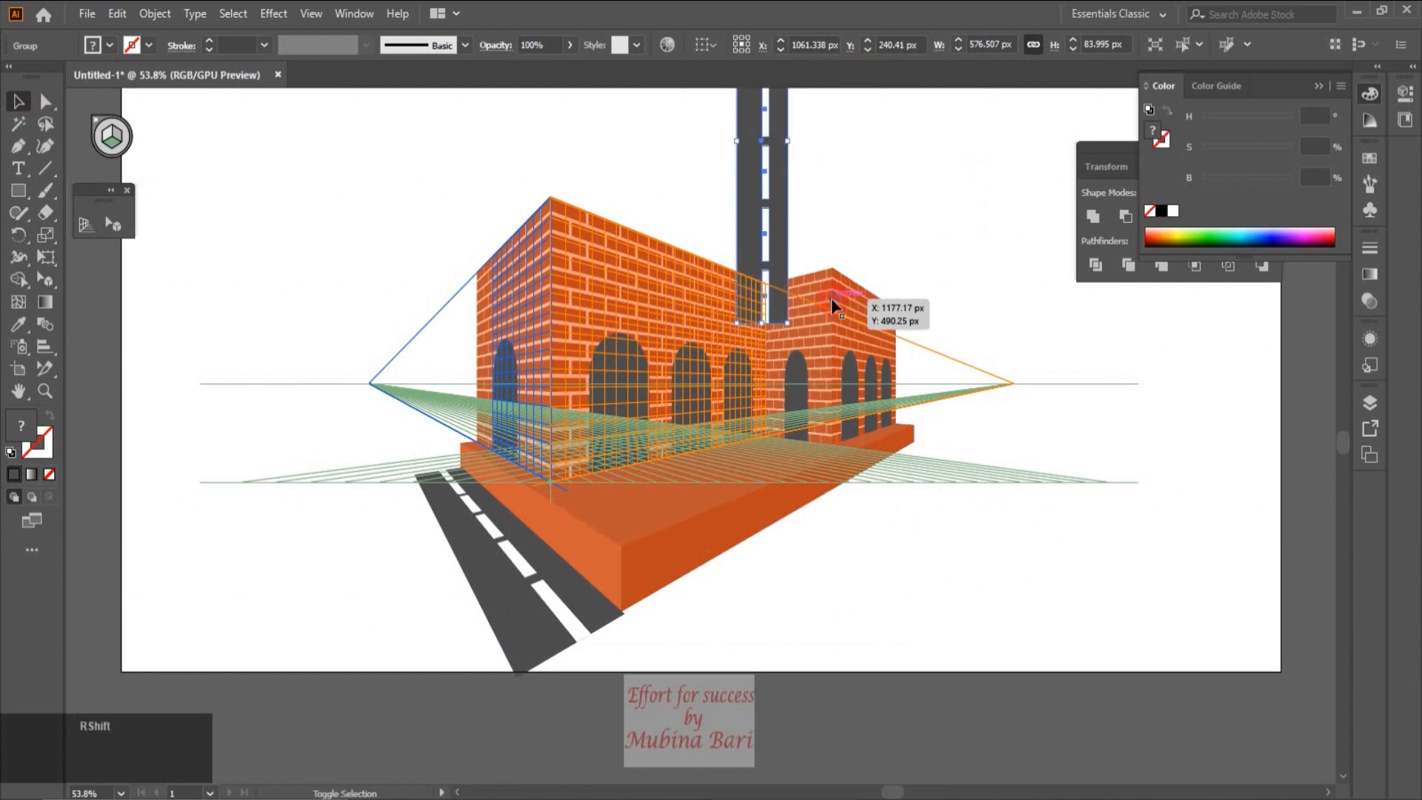
left_click(865, 215)
Attach the vertical road group to the ground plane along the platform's right side and align its far end beyond the building.
key("shift+p")
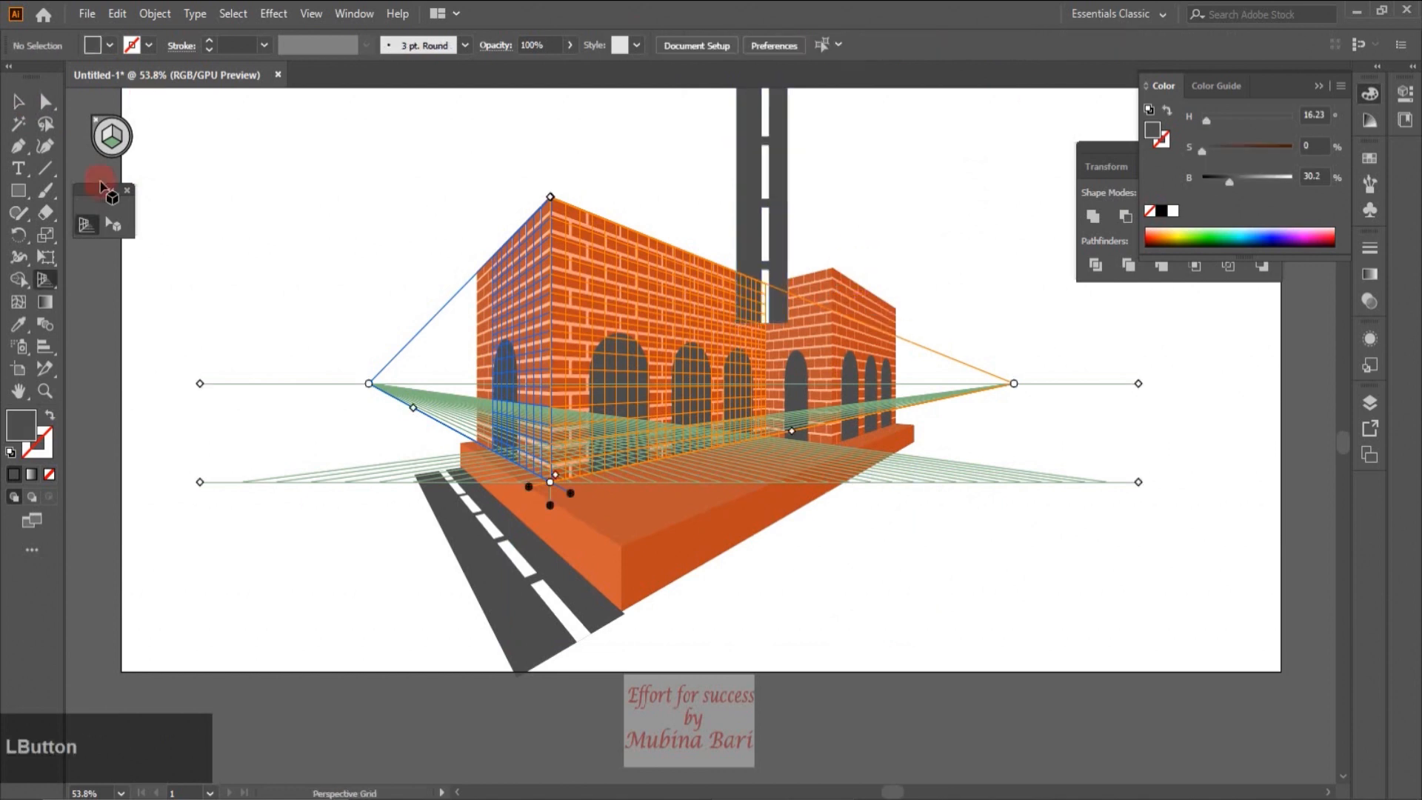
left_click(115, 223)
mouse_move(754, 158)
left_mouse_down()
mouse_move(762, 167)
mouse_move(765, 138)
mouse_move(808, 342)
mouse_move(819, 546)
mouse_move(832, 530)
left_mouse_up()
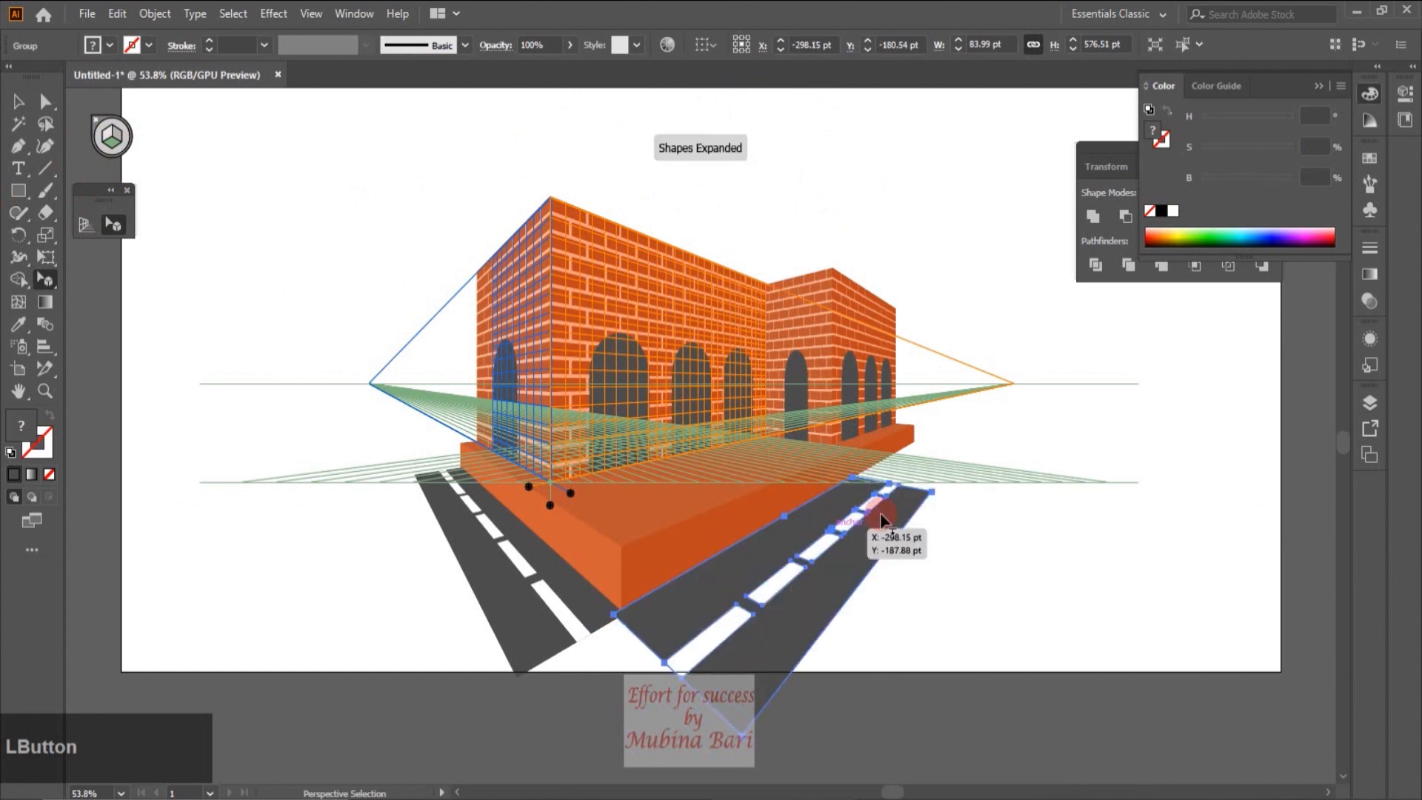
left_click_drag(891, 487, 963, 446)
Bring the left road forward past the platform's near corner so it joins the right road.
left_click(591, 634)
left_click(581, 642)
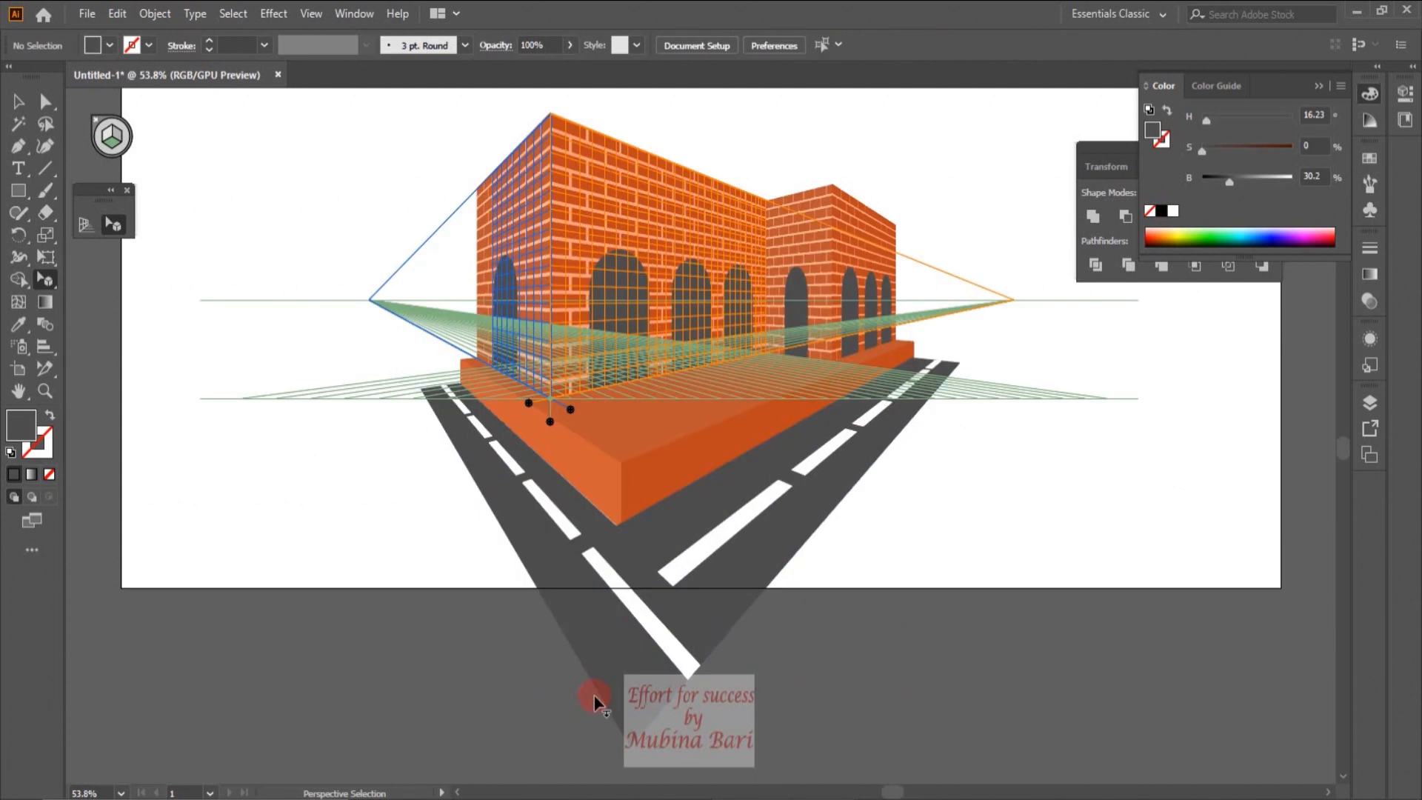
left_click(594, 695)
Shorten the left road's nearest white dash so it stops beside the right road's first dash at the corner.
left_click(540, 492)
left_click(656, 644)
left_click(667, 649)
left_click(813, 574)
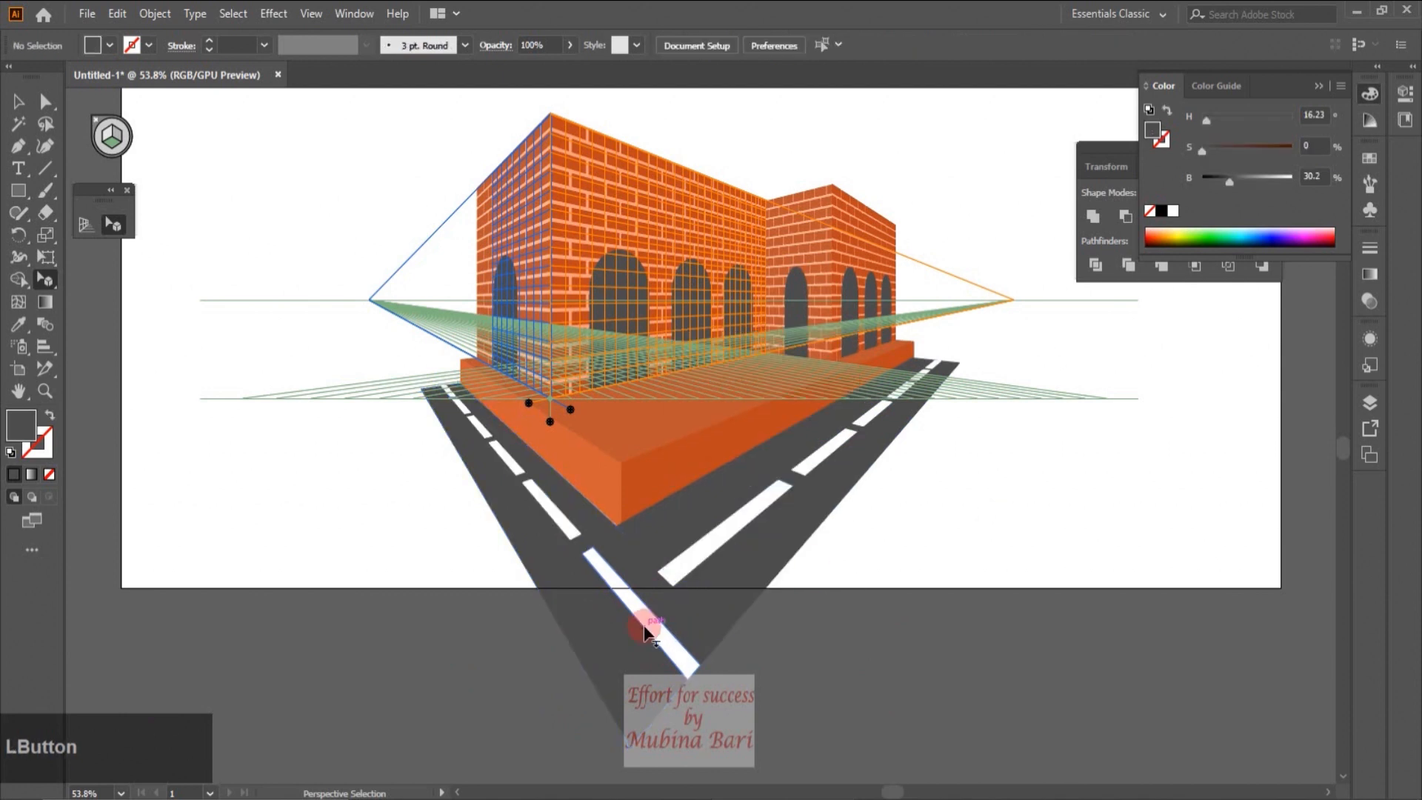
left_click(667, 647)
left_click(19, 102)
left_click(112, 224)
left_click_drag(698, 665, 644, 604)
right_click(685, 571)
left_click(736, 401)
Select the whole artwork and group the building, platform and roads together.
left_click(19, 102)
left_click_drag(366, 148, 468, 212)
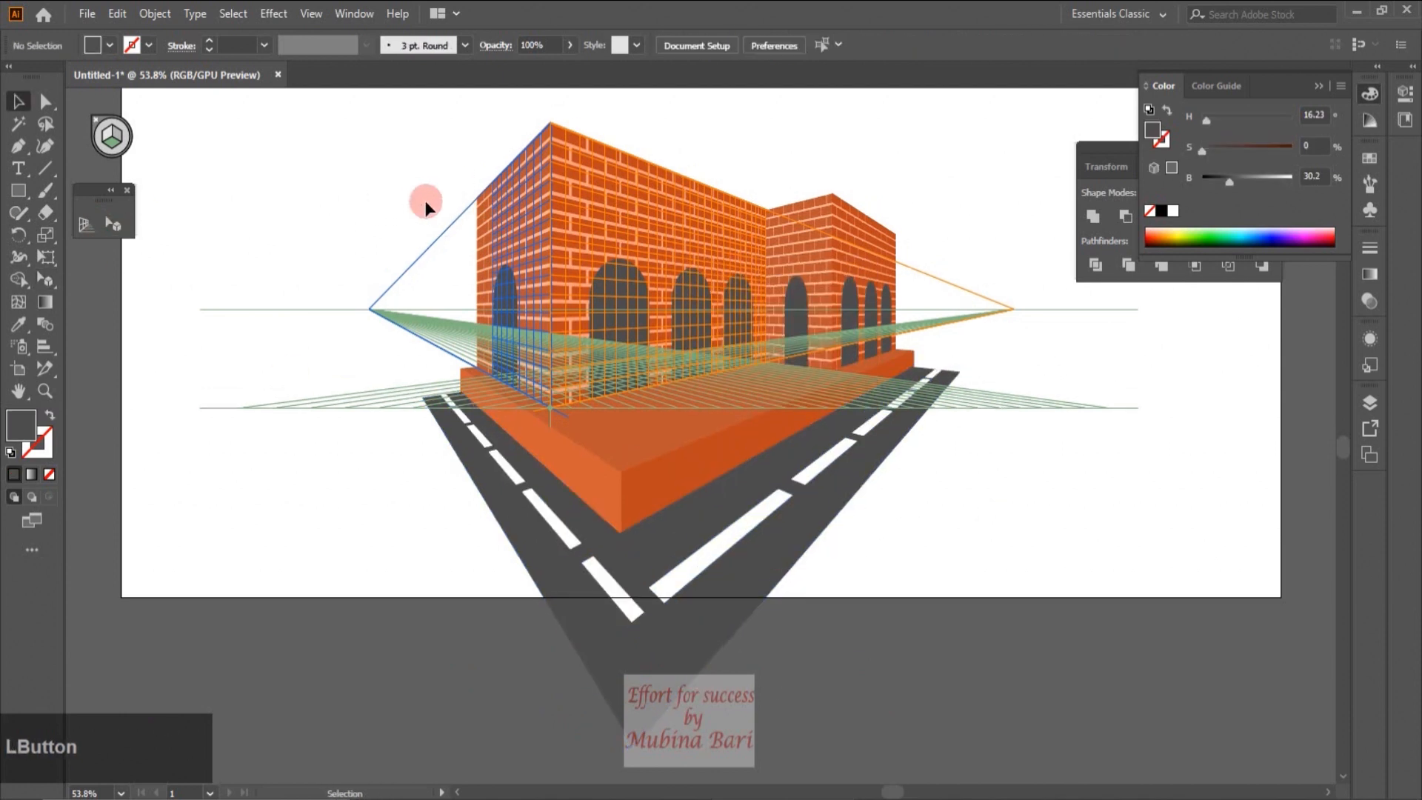
left_click(18, 103)
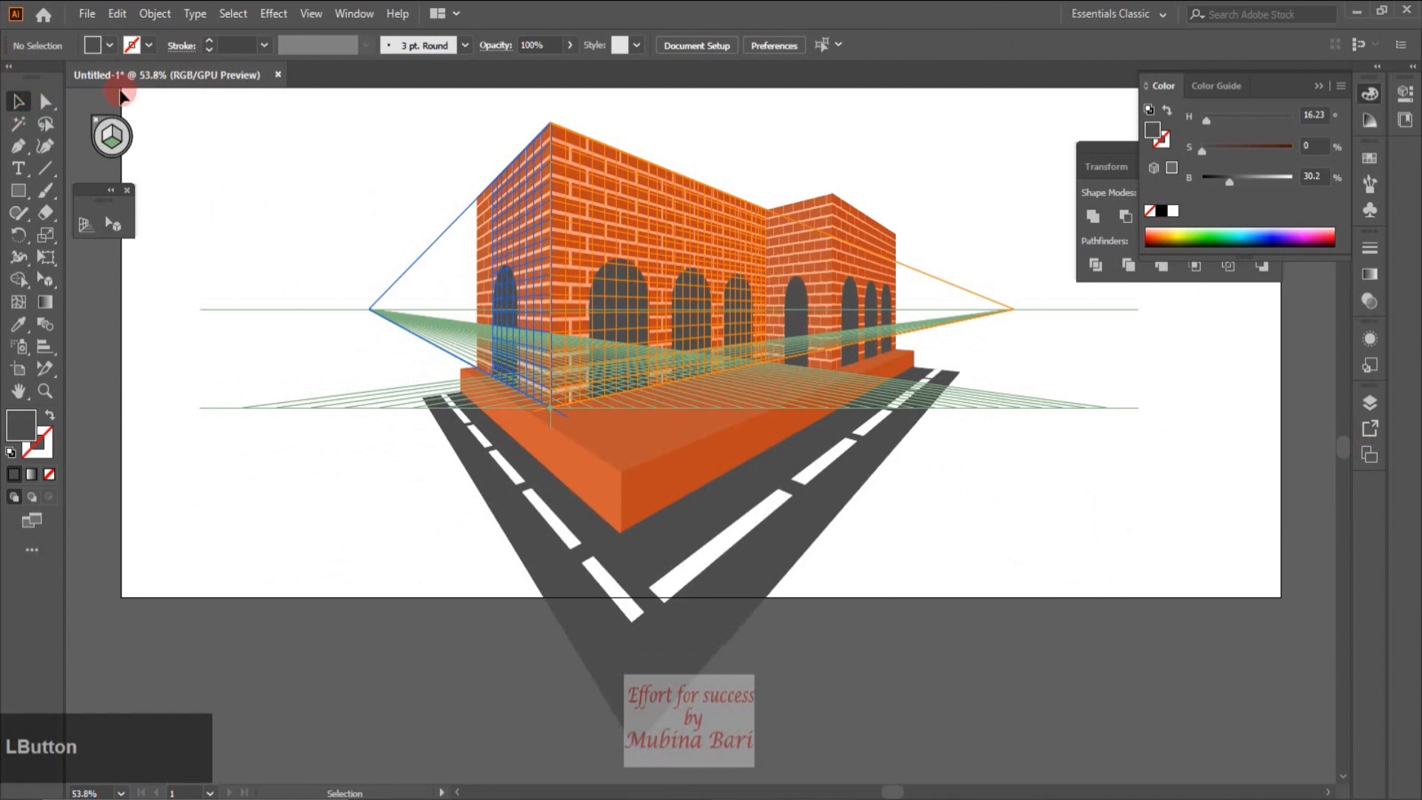
key("ctrl+a")
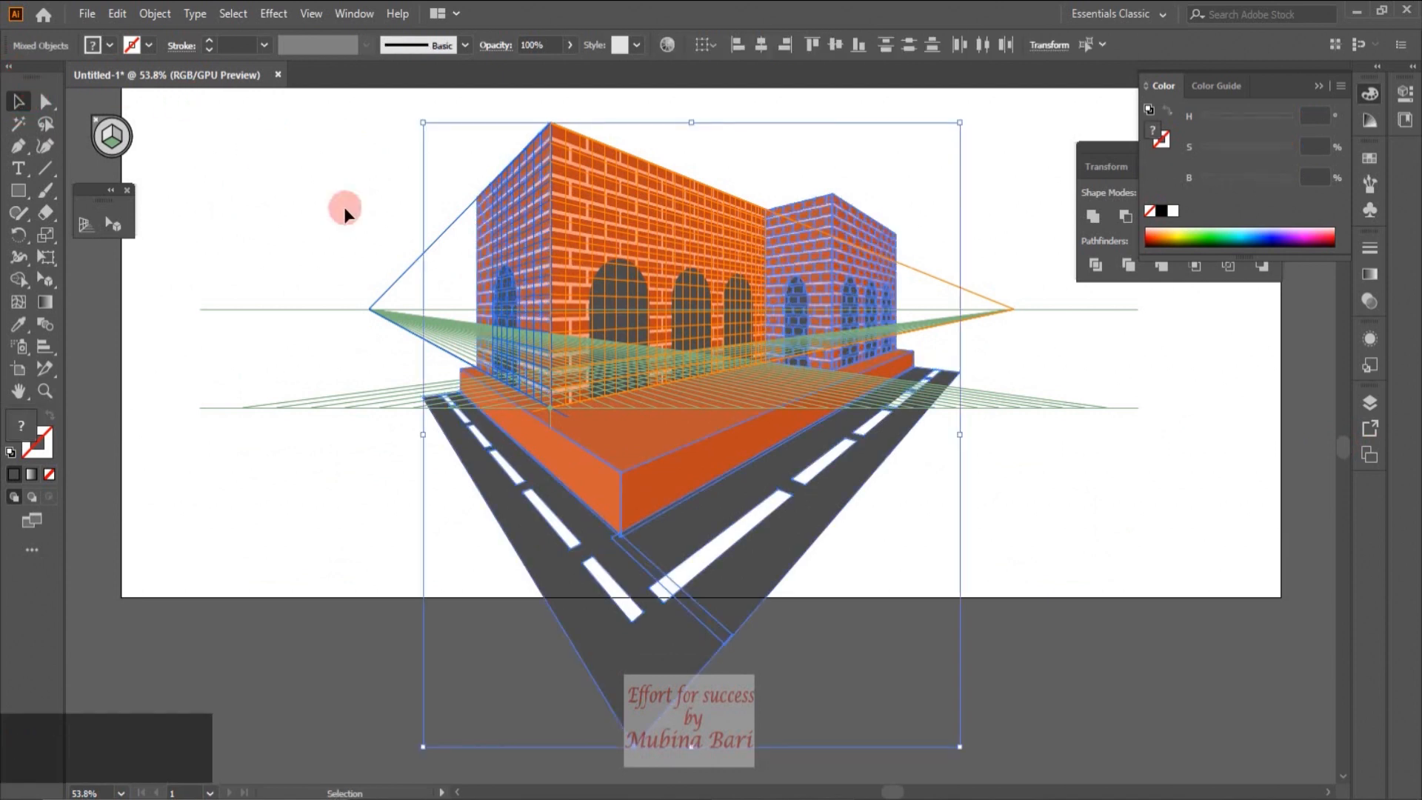
right_click(620, 457)
left_click(678, 594)
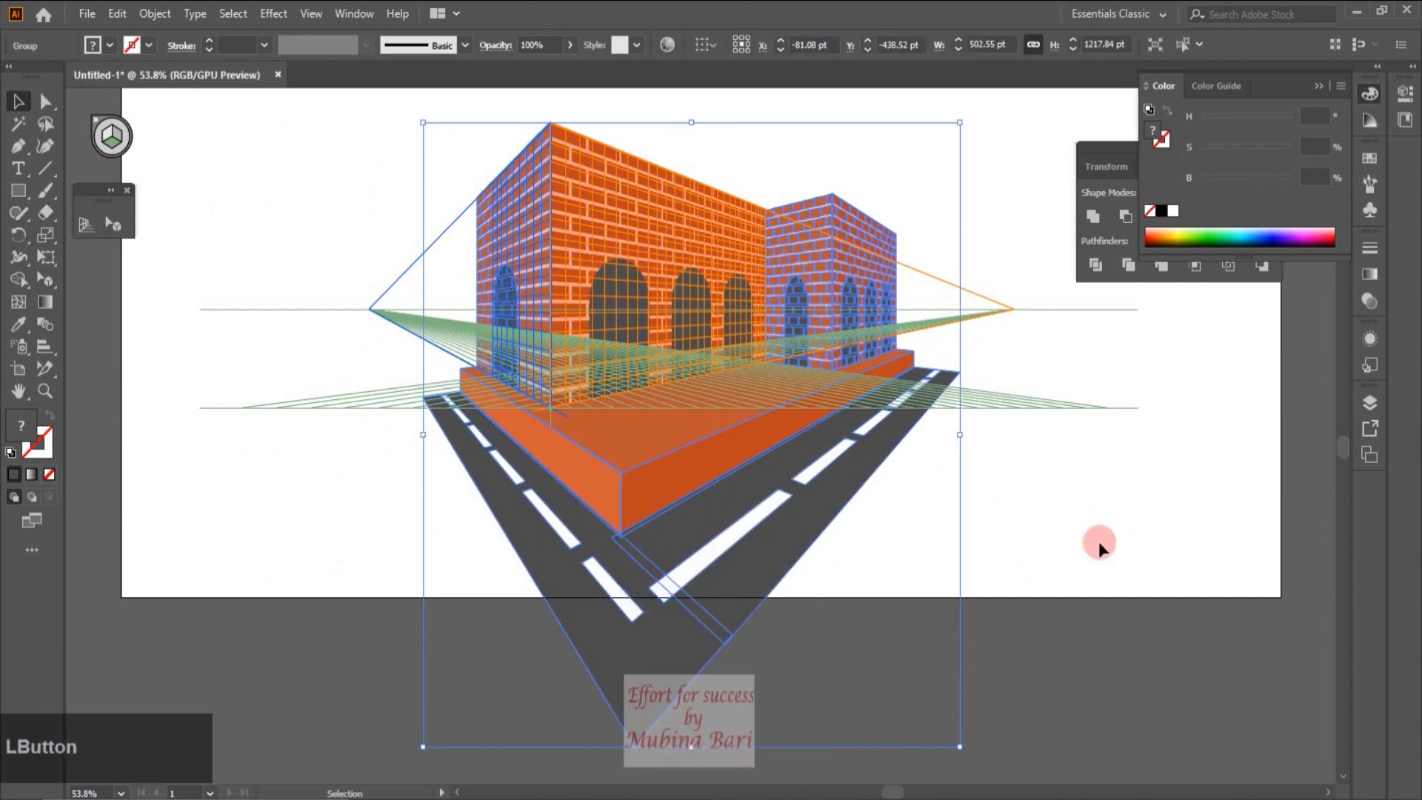
Deselect the grouped artwork and hide the perspective grid.
left_click(1076, 545)
left_click(813, 534)
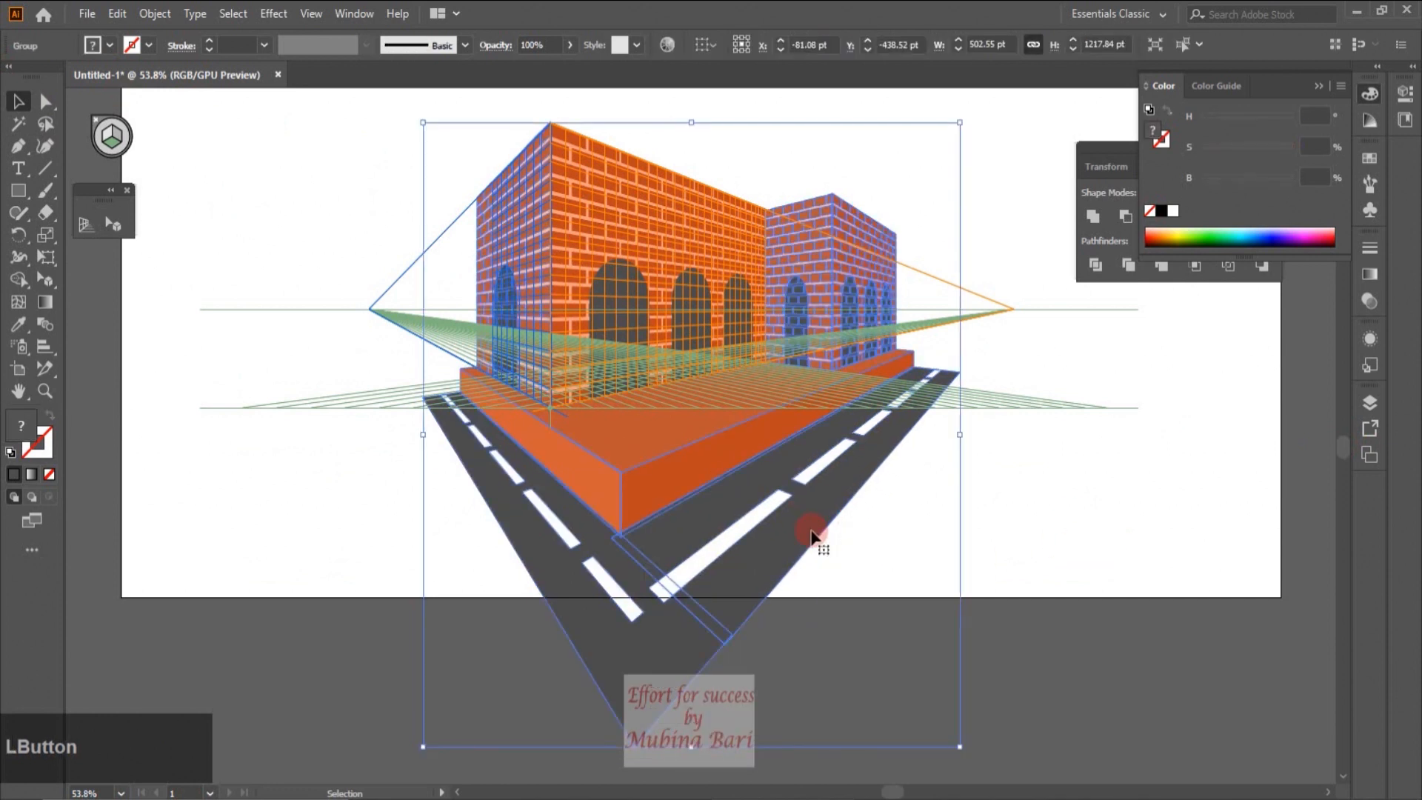
left_click(120, 793)
left_click(199, 755)
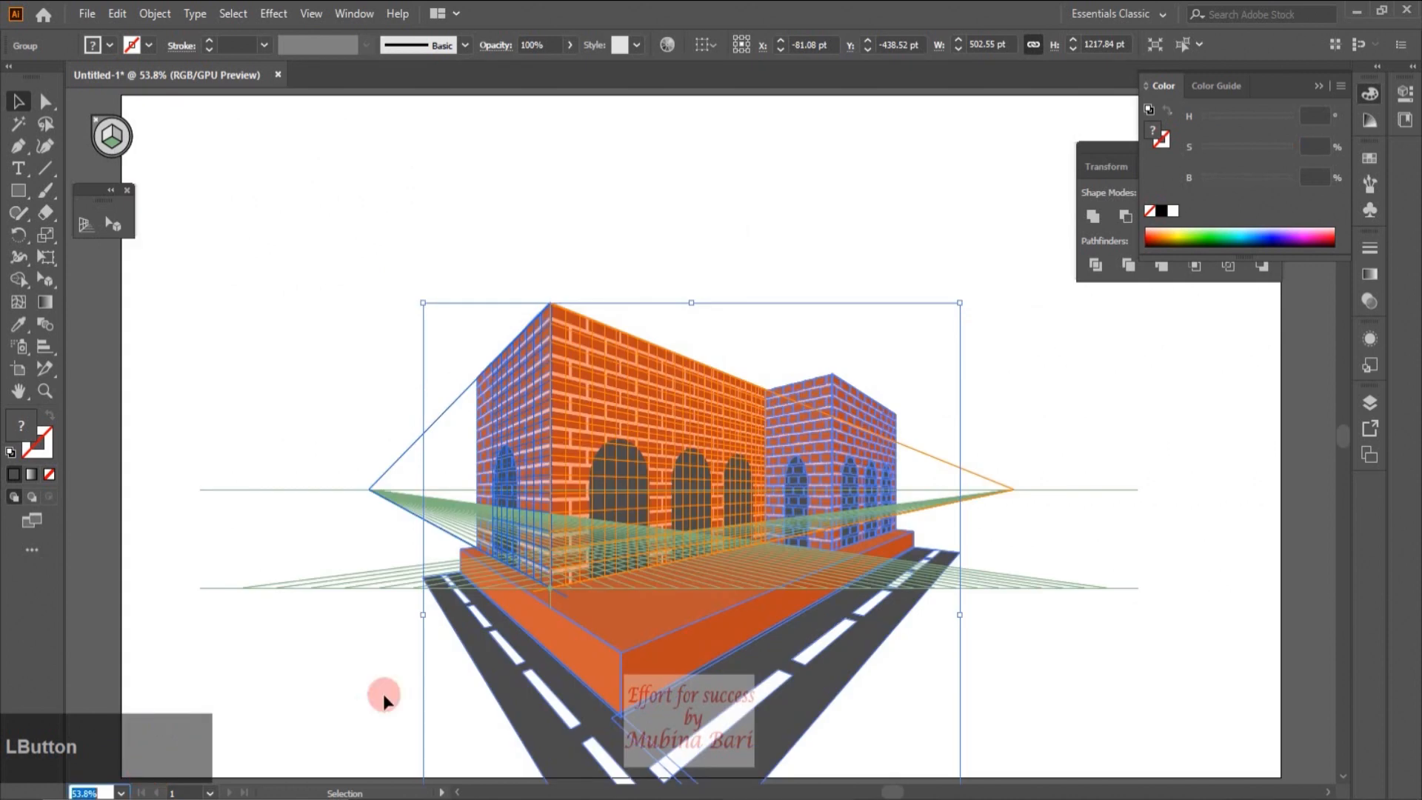
left_click(1100, 539)
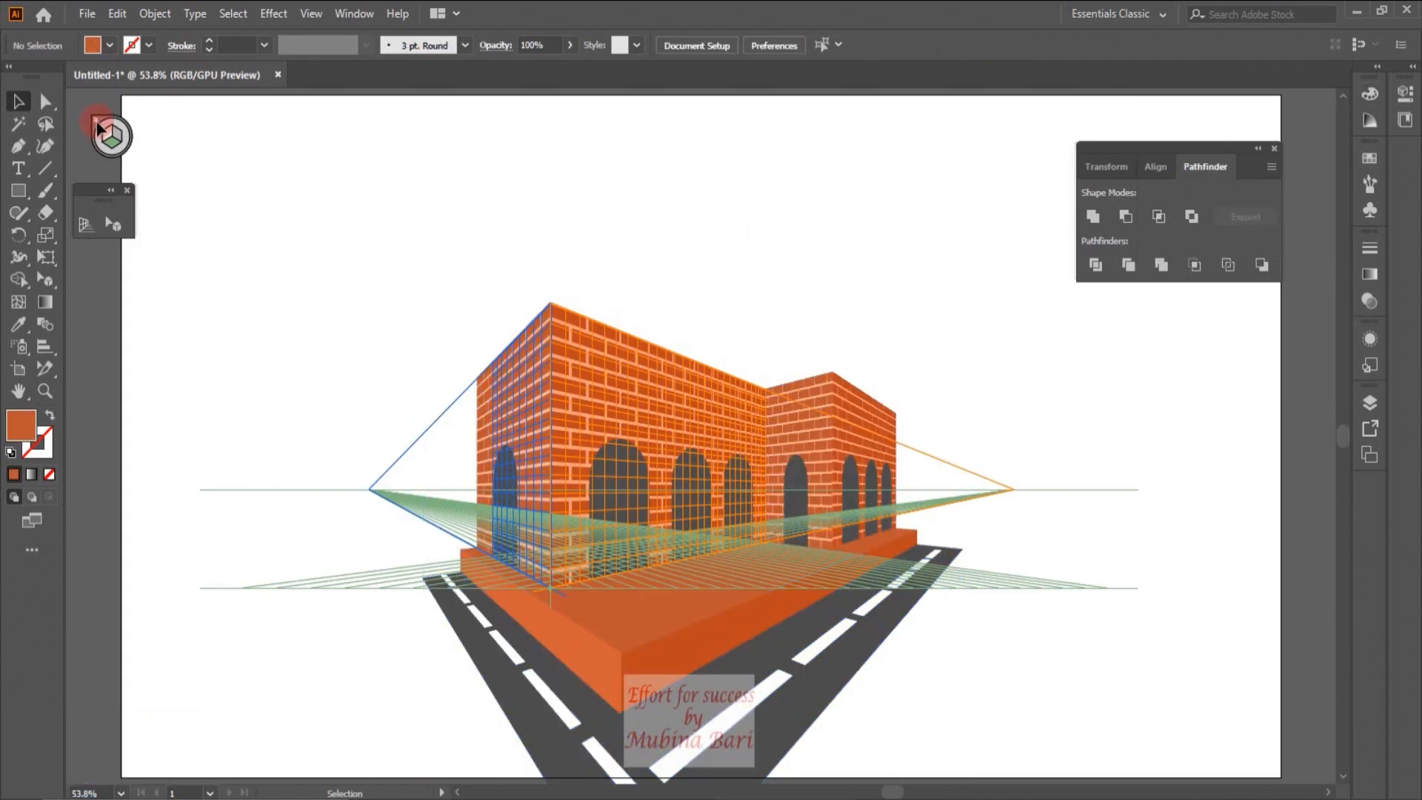
left_click(94, 118)
Move the grouped artwork upward and stretch it wider and shorter so it fits within the artboard.
left_click_drag(715, 593, 710, 516)
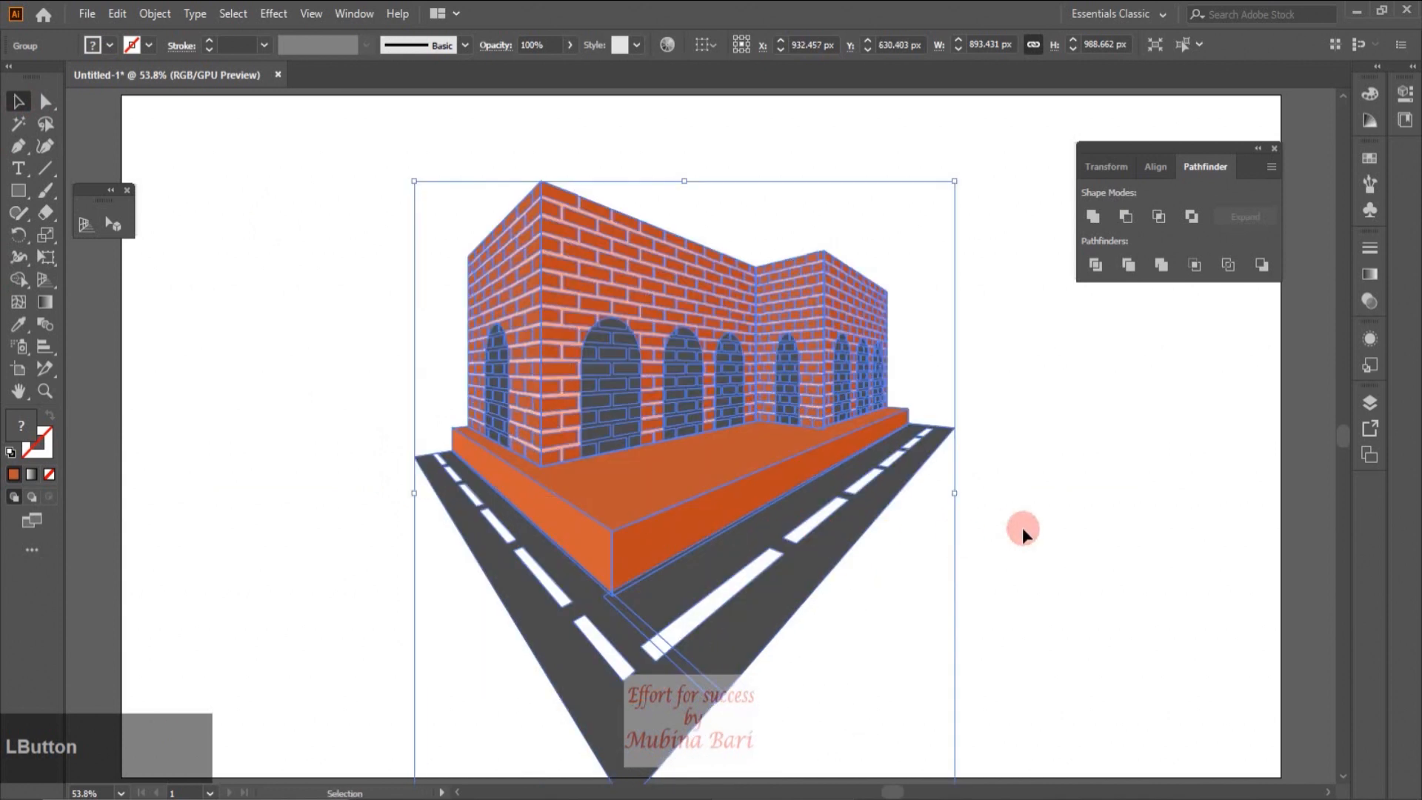
left_click(1026, 527)
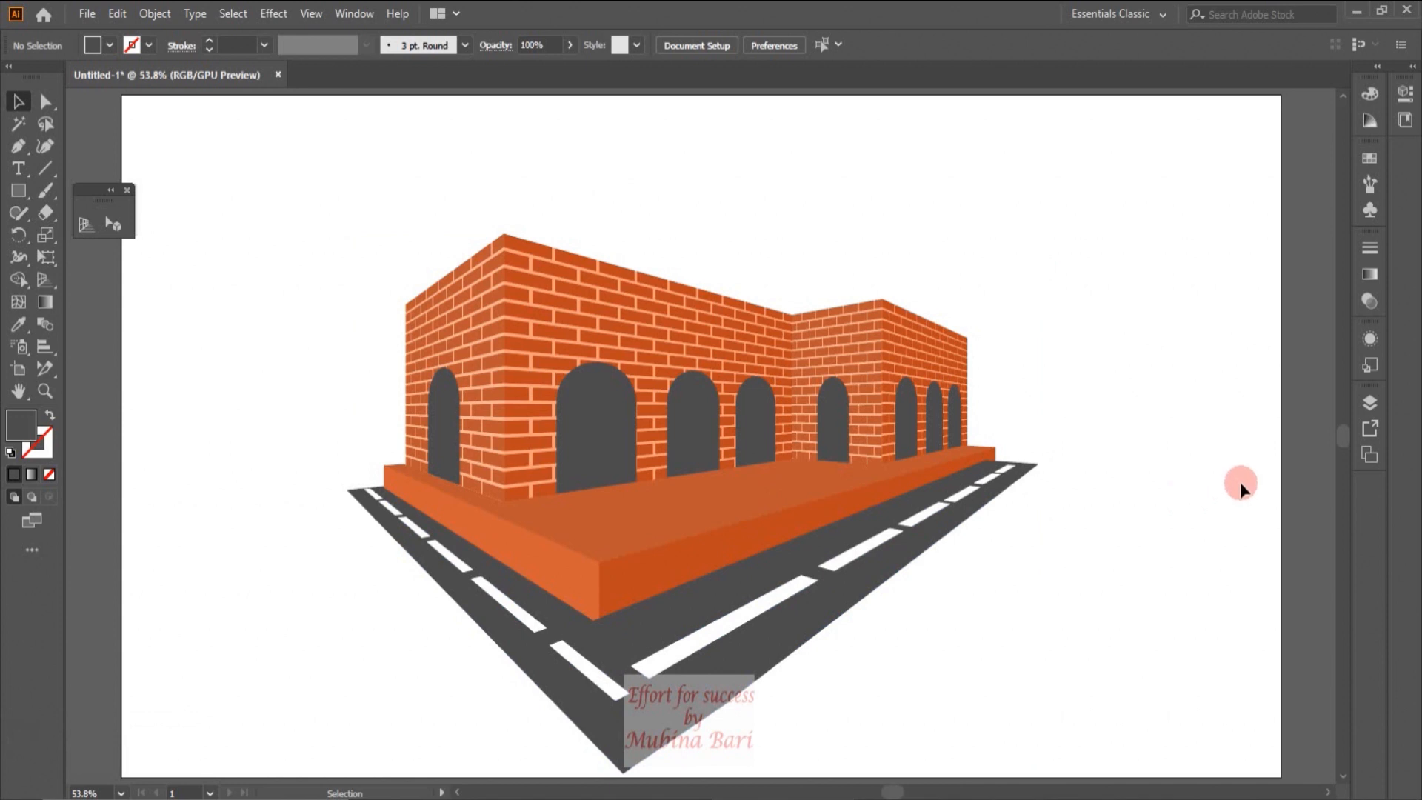
Open the Nature symbol library and place the Trees 1 symbol, about 198 px wide, beside the building's left wall.
left_click(1369, 212)
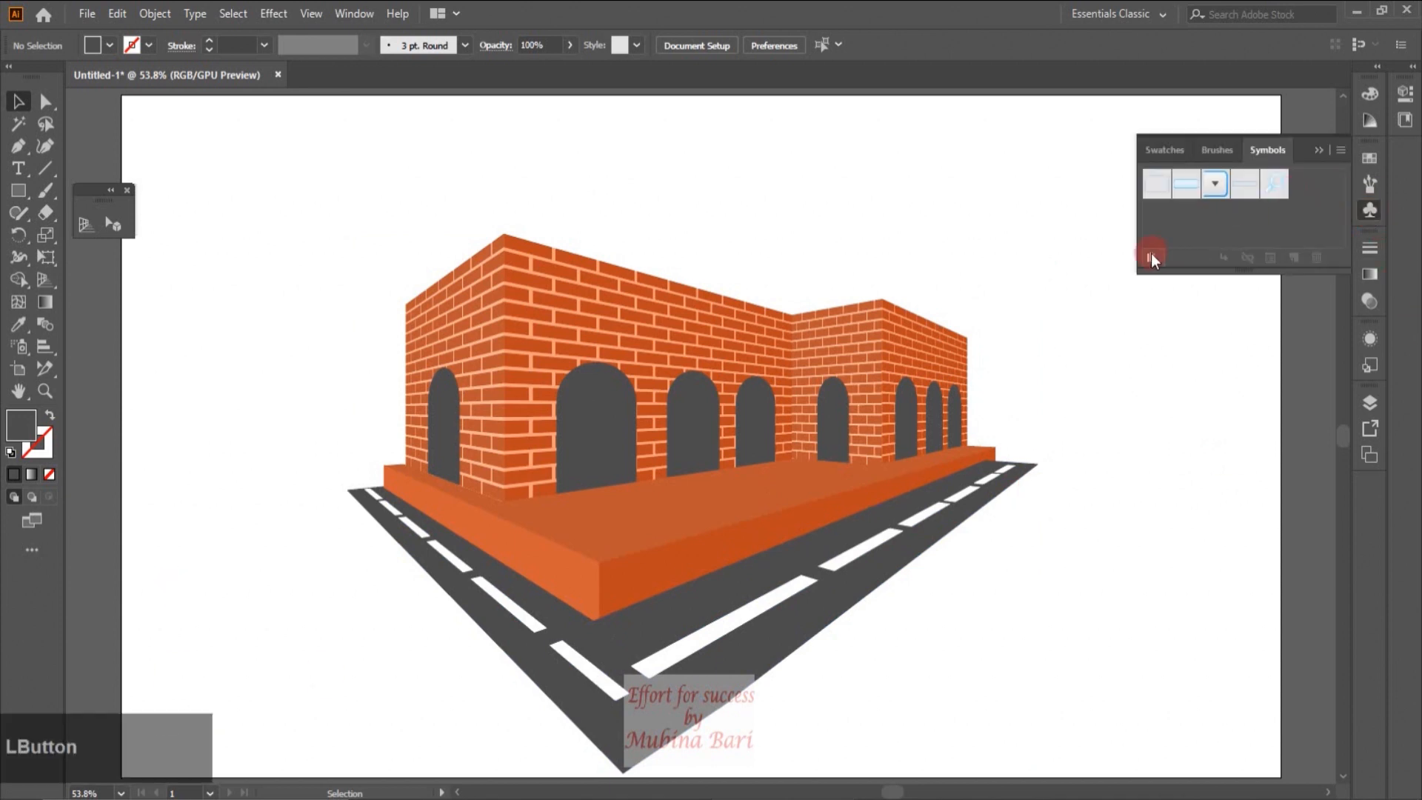
left_click(1157, 263)
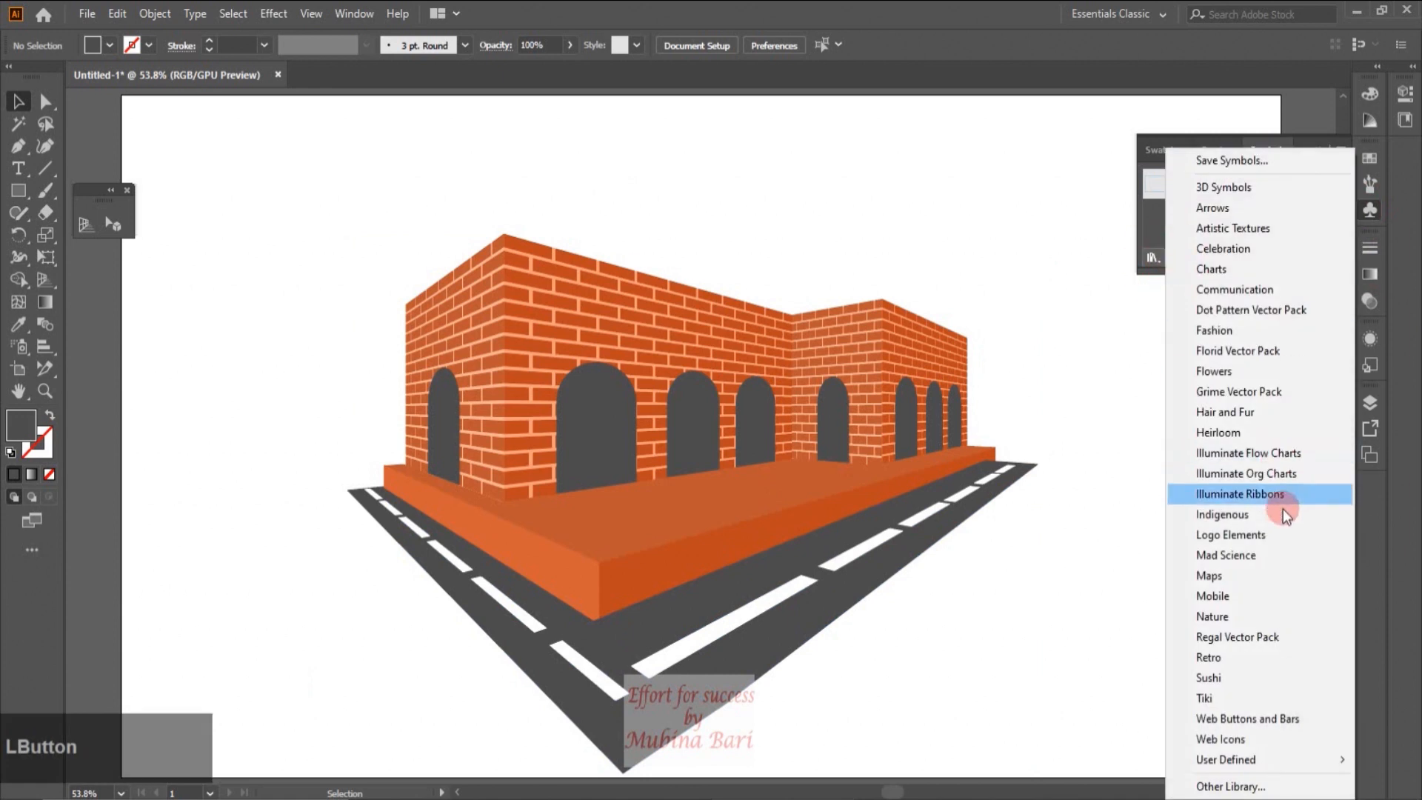
left_click(1246, 615)
left_click(1017, 373)
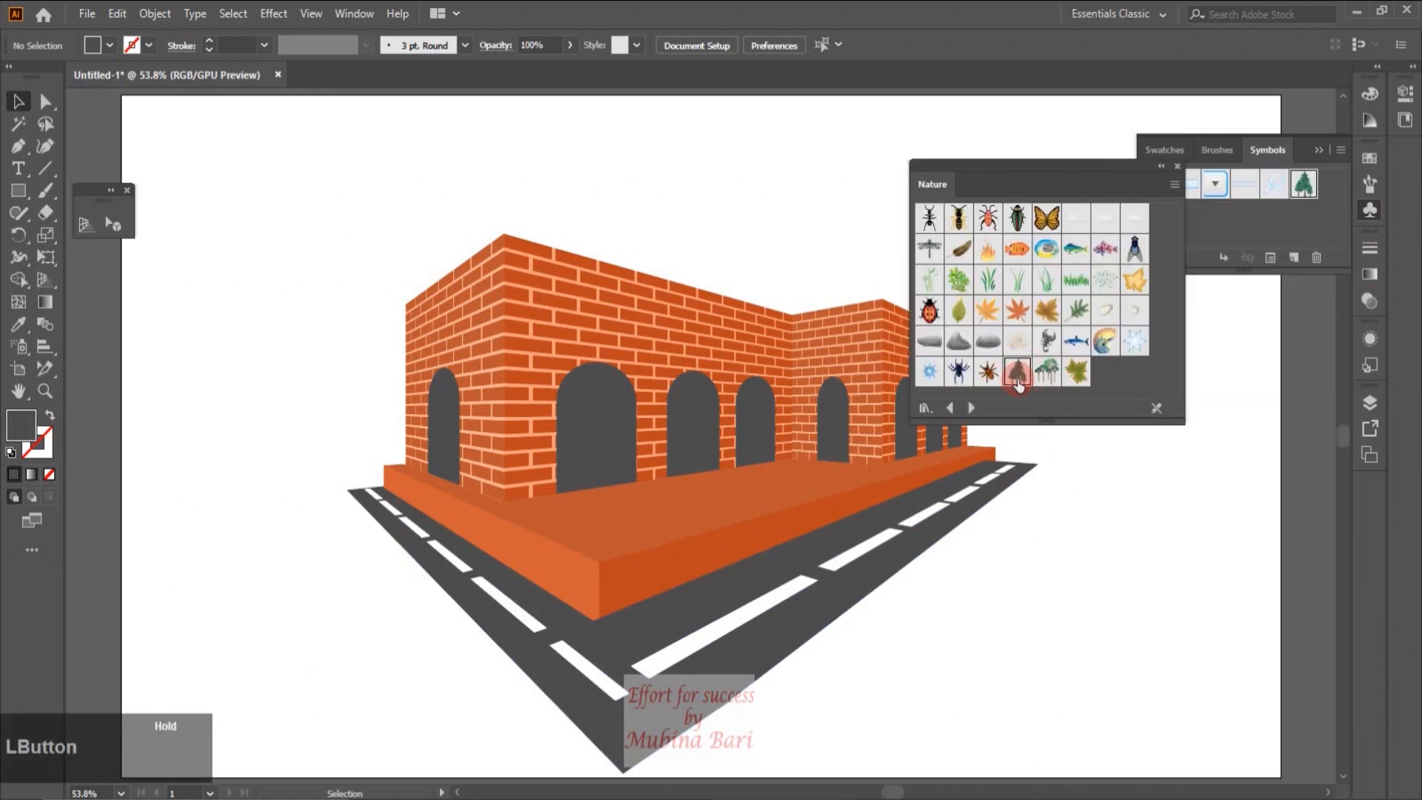
left_click_drag(1286, 214, 371, 317)
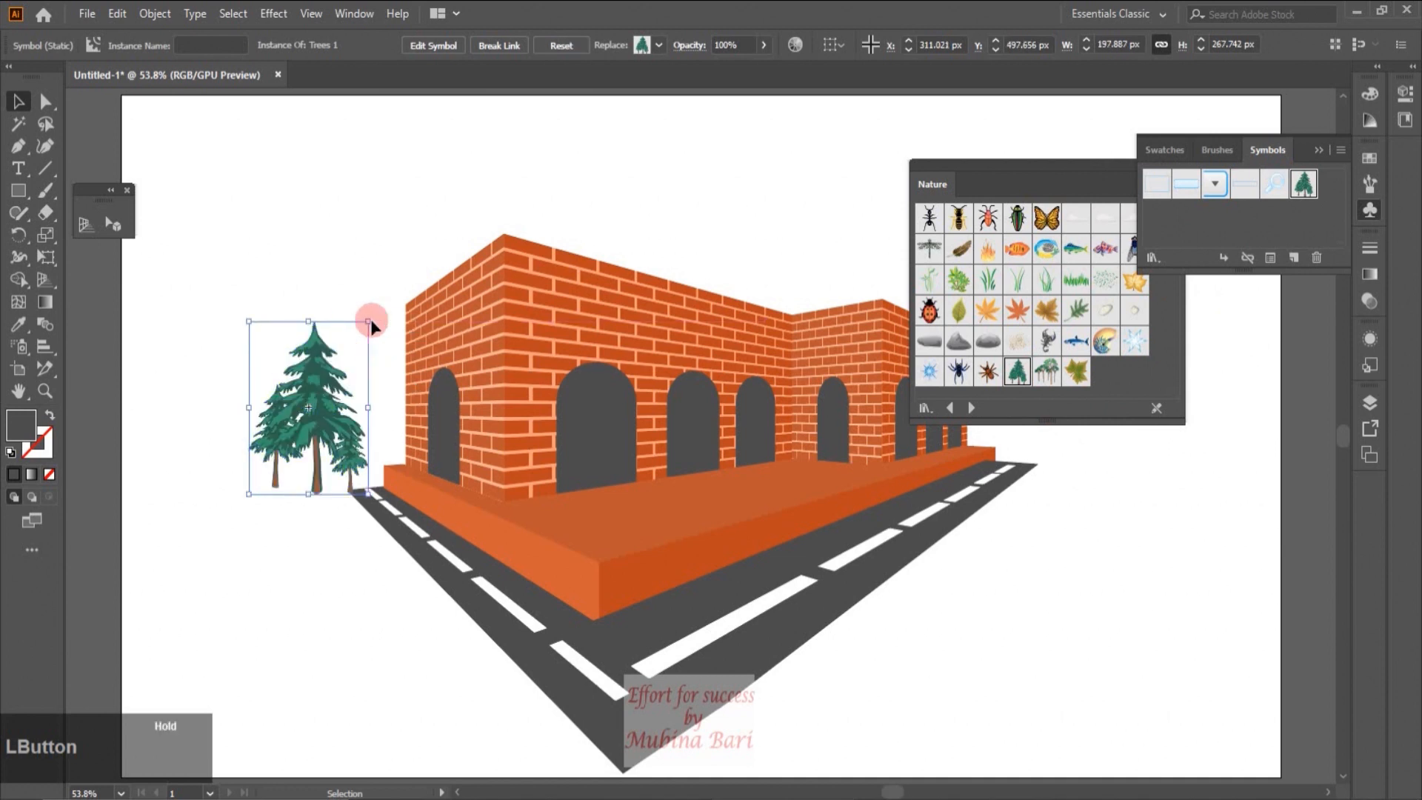
Close the Nature symbol library and place a copy of the trees partly behind the building's right end wall.
left_click(1179, 163)
left_click_drag(302, 425, 1008, 410)
left_click_drag(1030, 415, 981, 411)
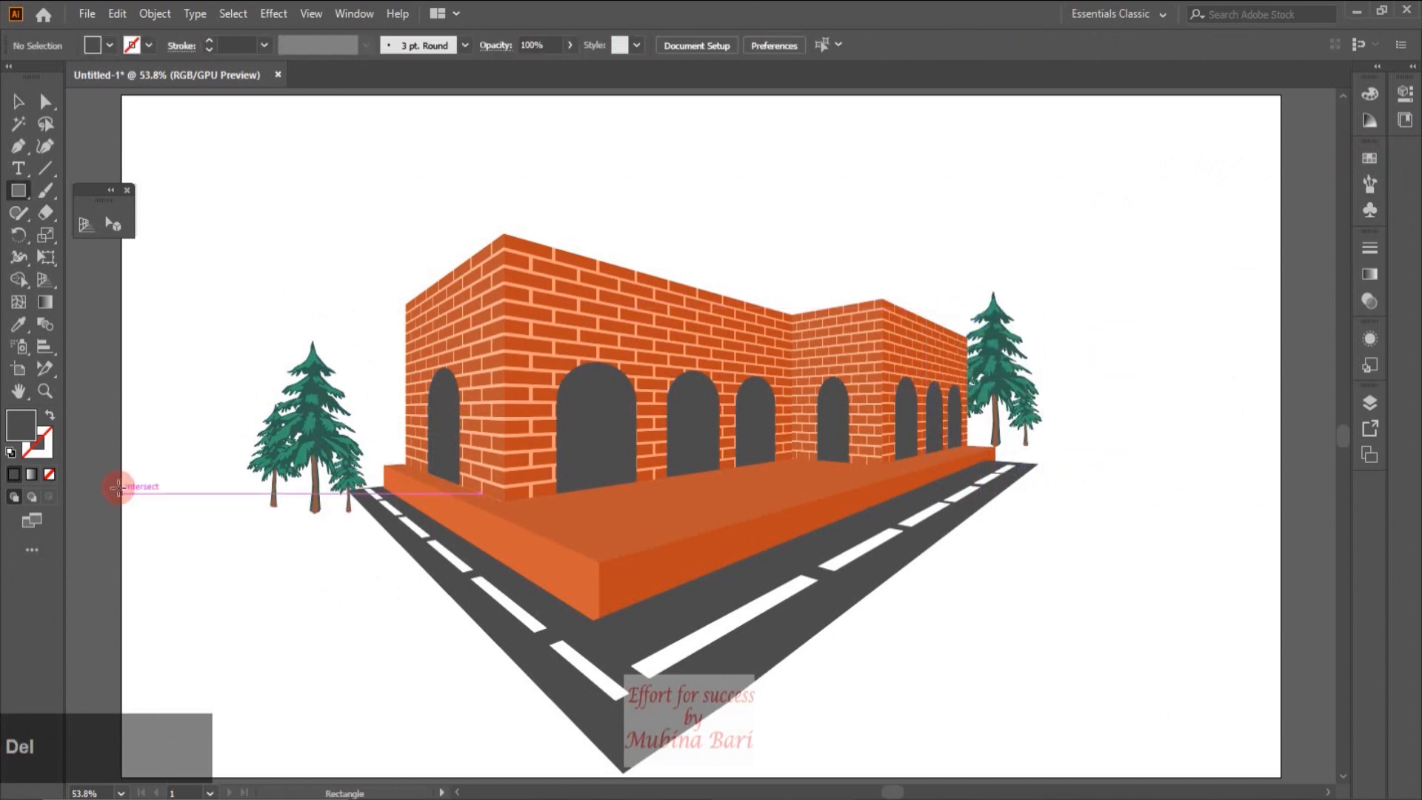
Draw a ground rectangle about 1920 × 485 px over the artboard's lower part and fill it with grass green.
mouse_move(122, 463)
left_mouse_down()
mouse_move(308, 549)
mouse_move(1281, 777)
left_mouse_up()
left_click(19, 101)
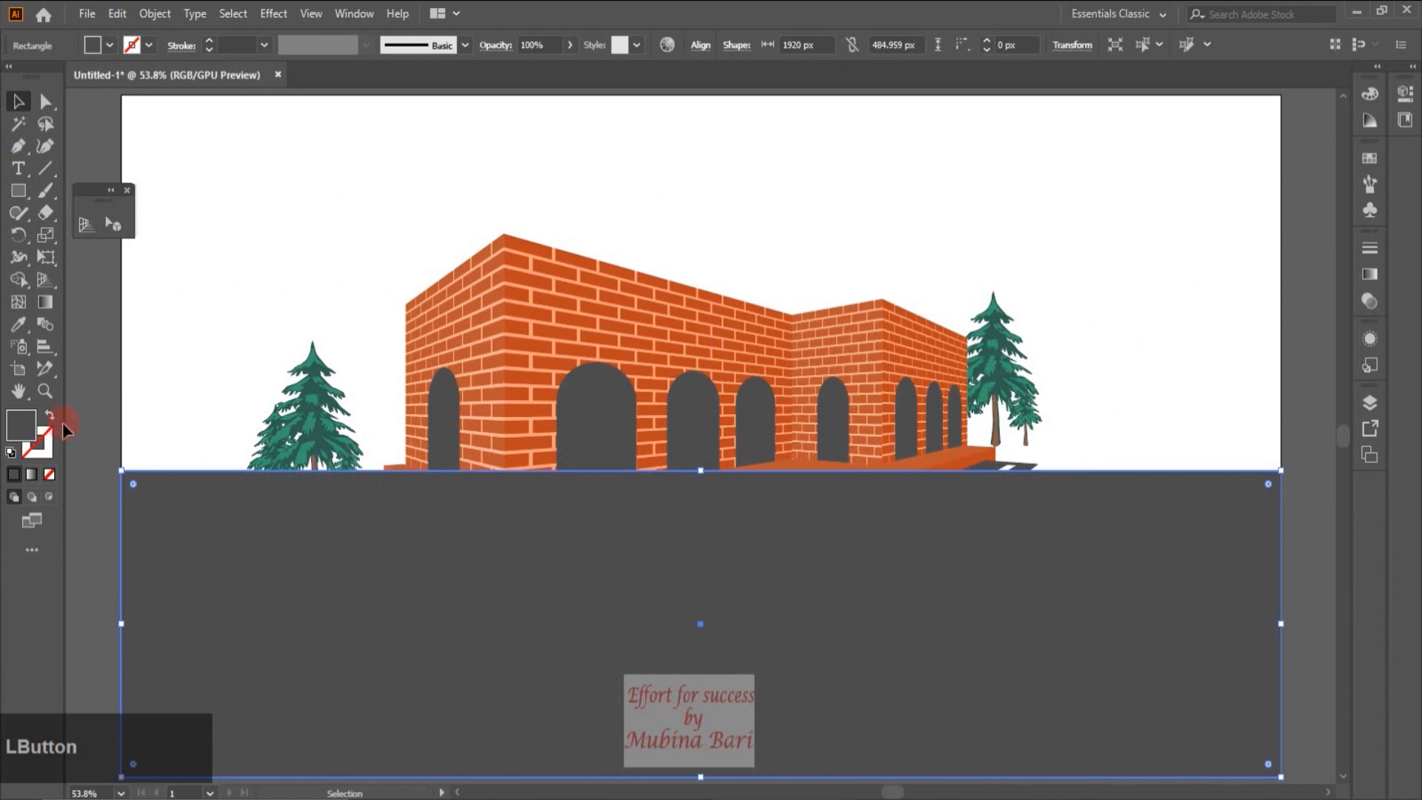
left_click(754, 312)
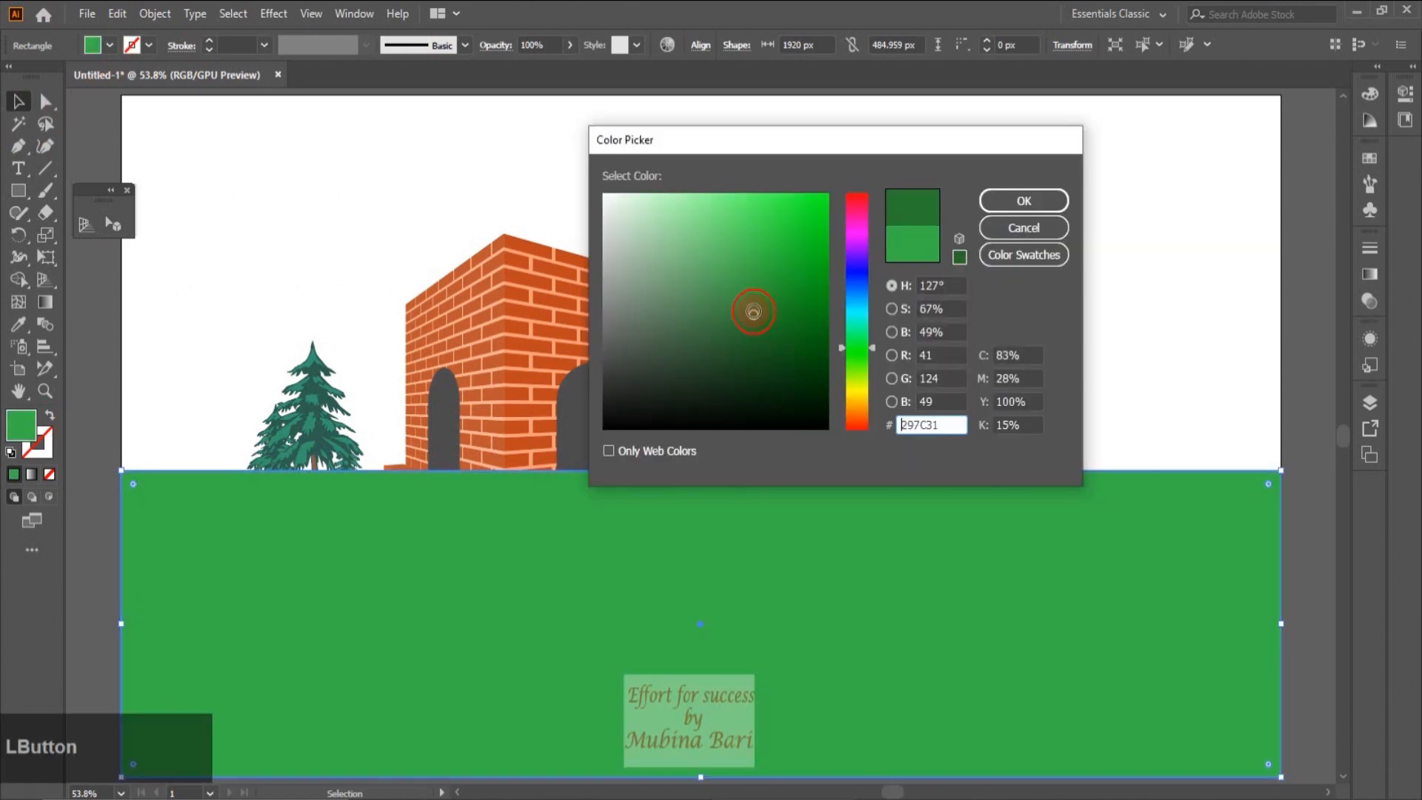
left_click(996, 200)
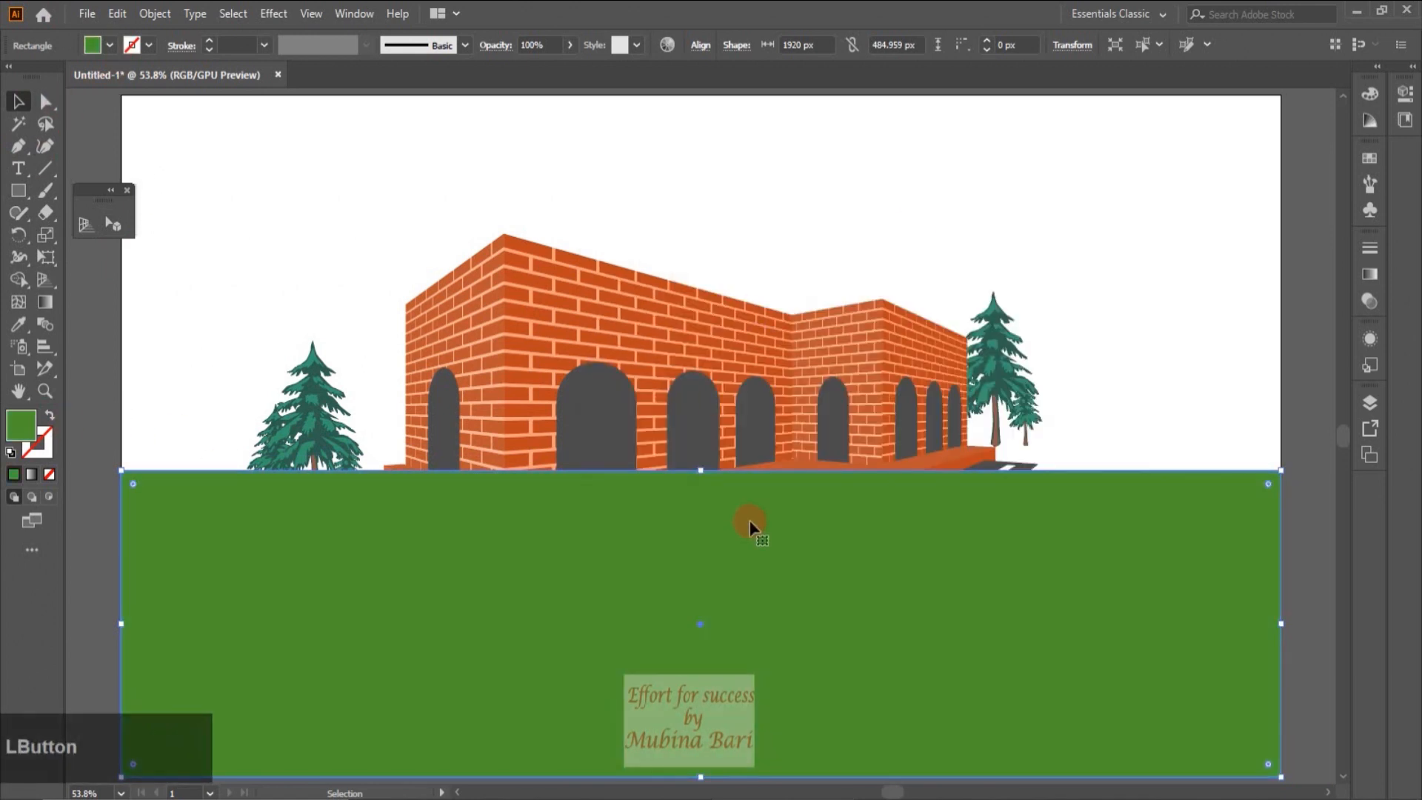
Send the green ground rectangle to the back, behind the building, roads and trees, and deselect it.
right_click(749, 527)
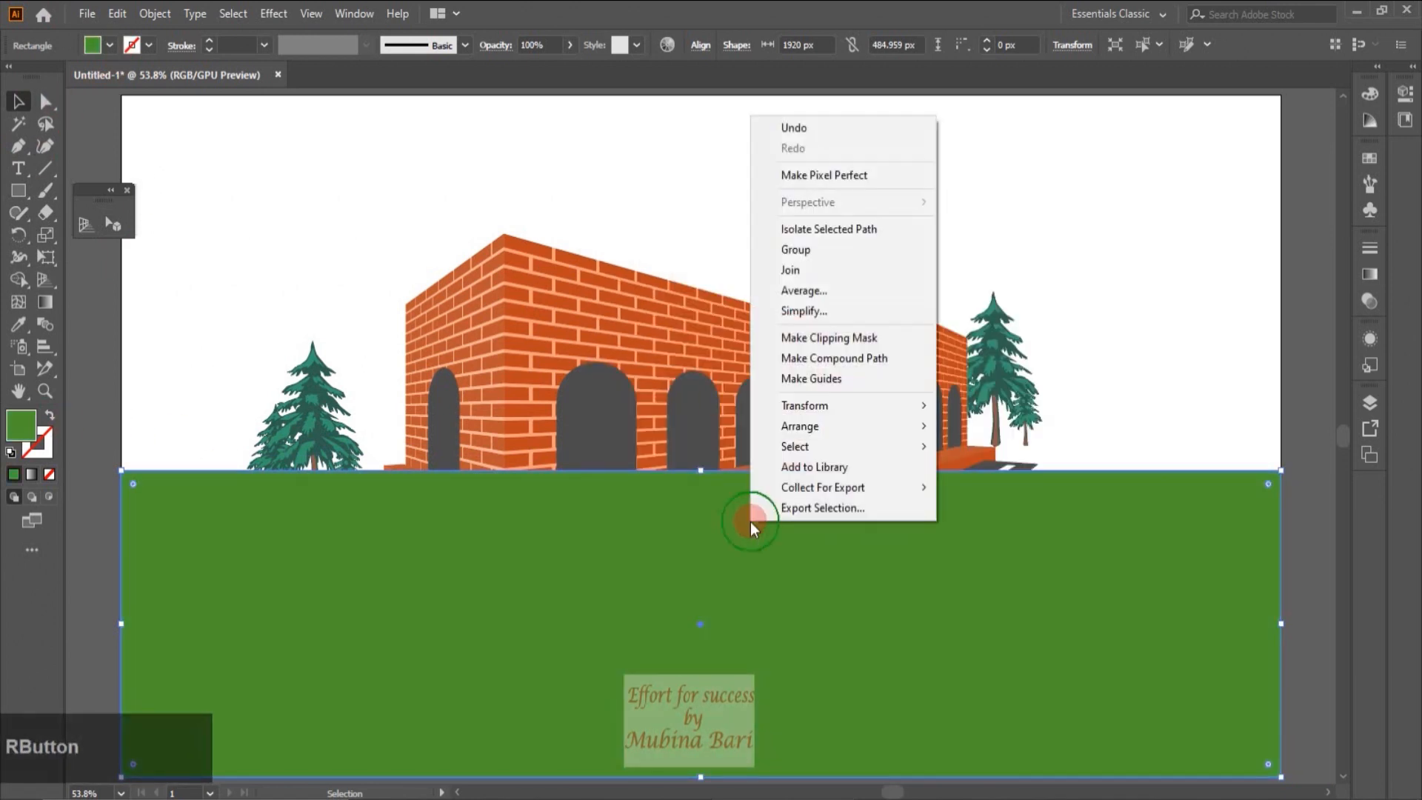
mouse_move(923, 426)
left_click(989, 486)
left_click(1126, 320)
Draw a 1920 × 1080 px sky rectangle covering the whole artboard and fill it with light blue.
left_click(19, 191)
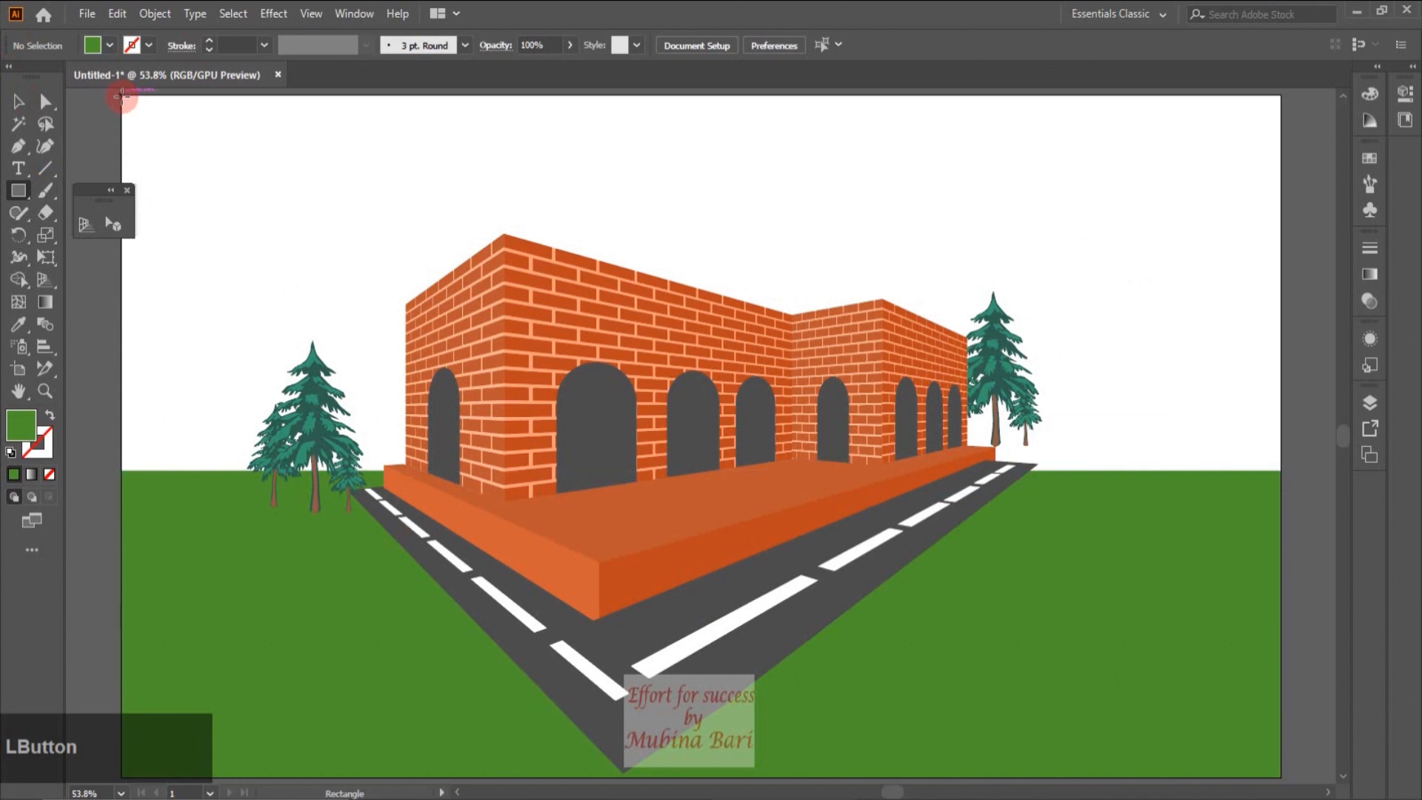
left_click_drag(123, 97, 1282, 777)
left_click(109, 45)
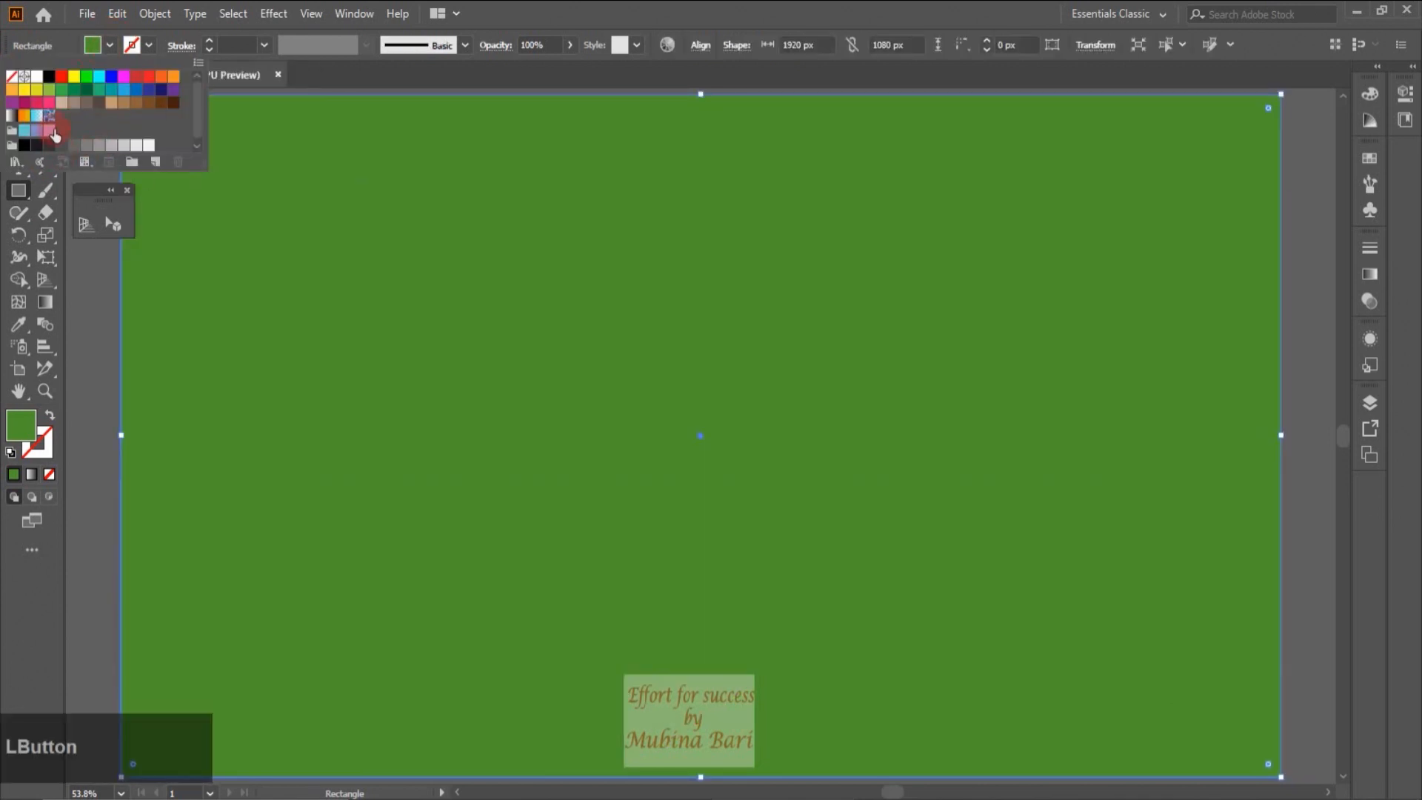
left_click(24, 131)
Send the light blue sky rectangle to the back, behind all other artwork, and clear the selection.
right_click(298, 232)
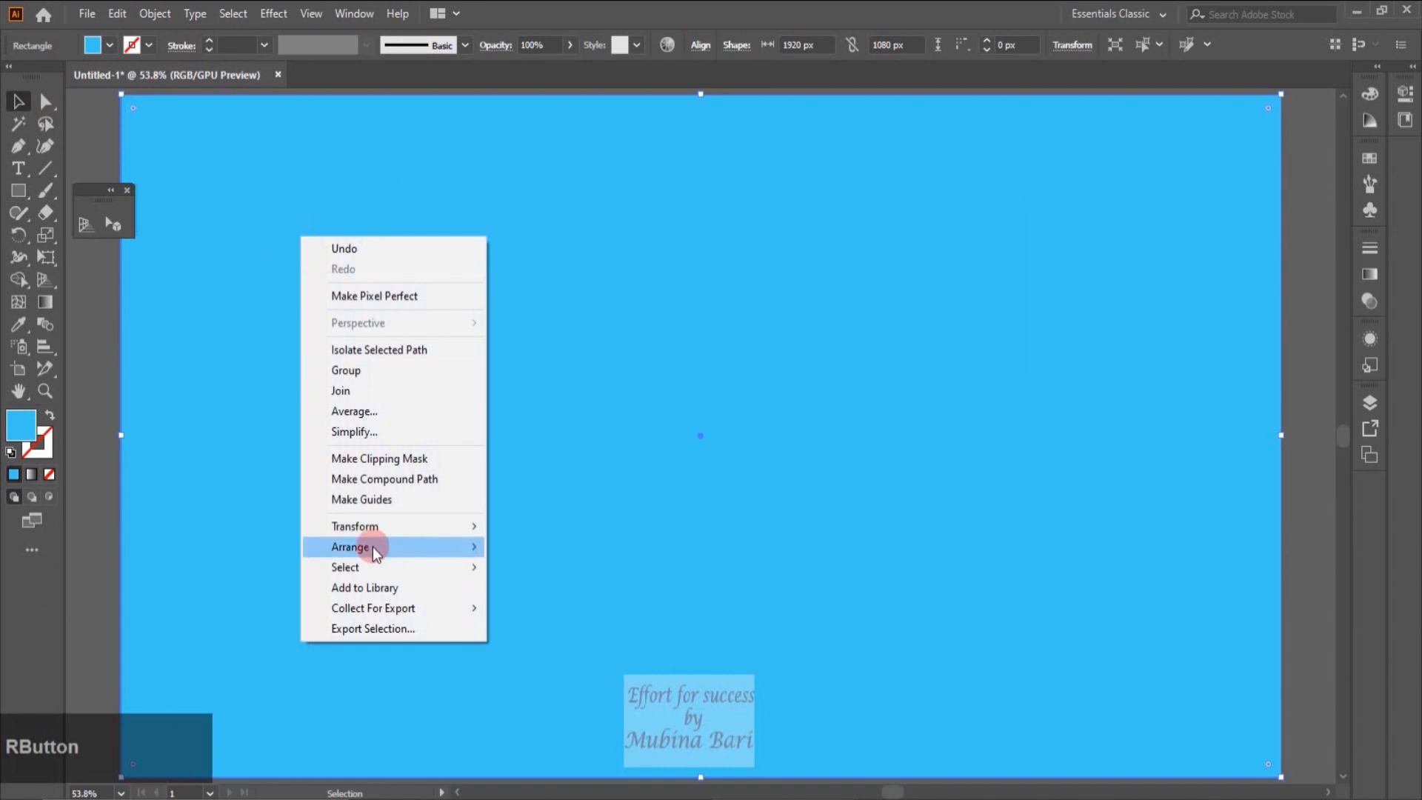
mouse_move(463, 549)
left_click(521, 609)
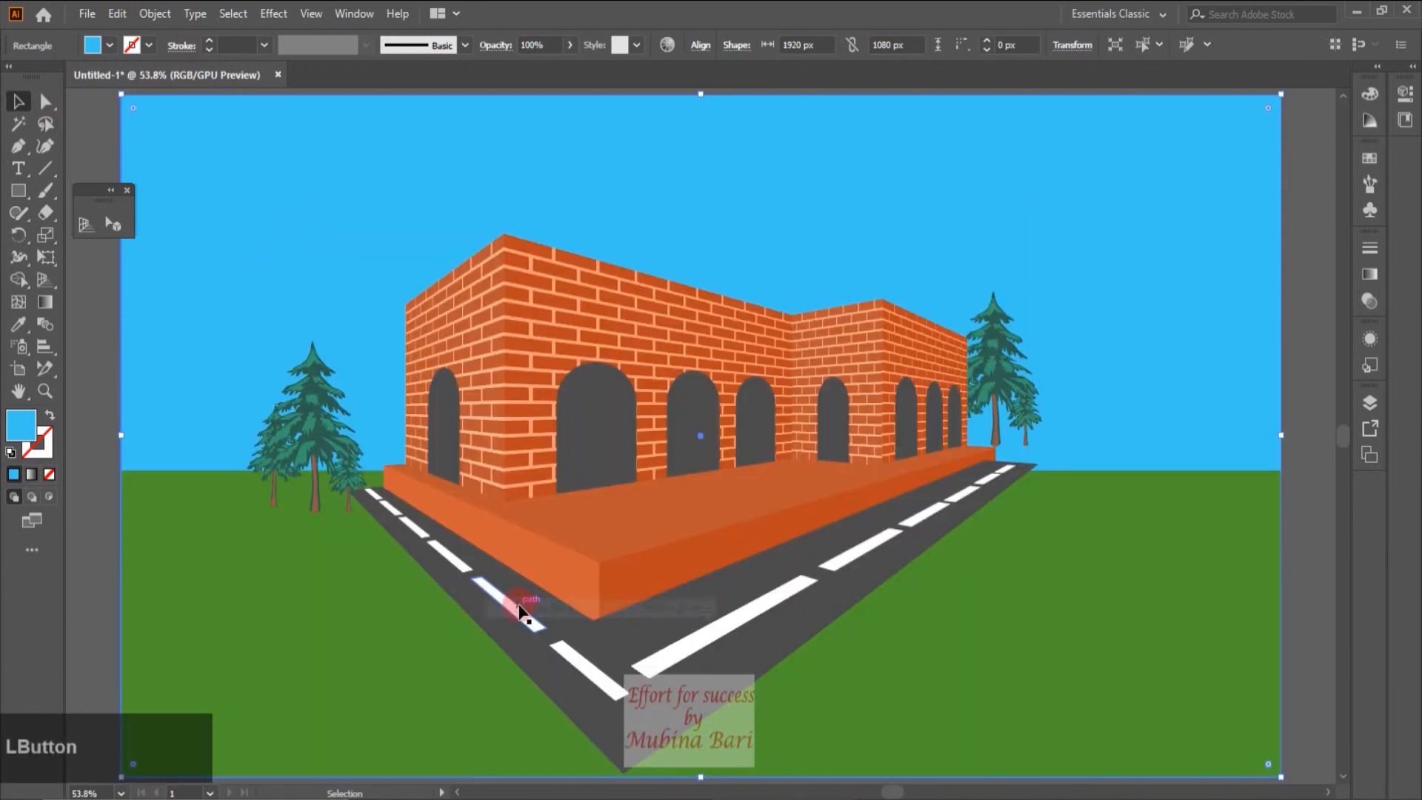
left_click(75, 285)
left_click(114, 317)
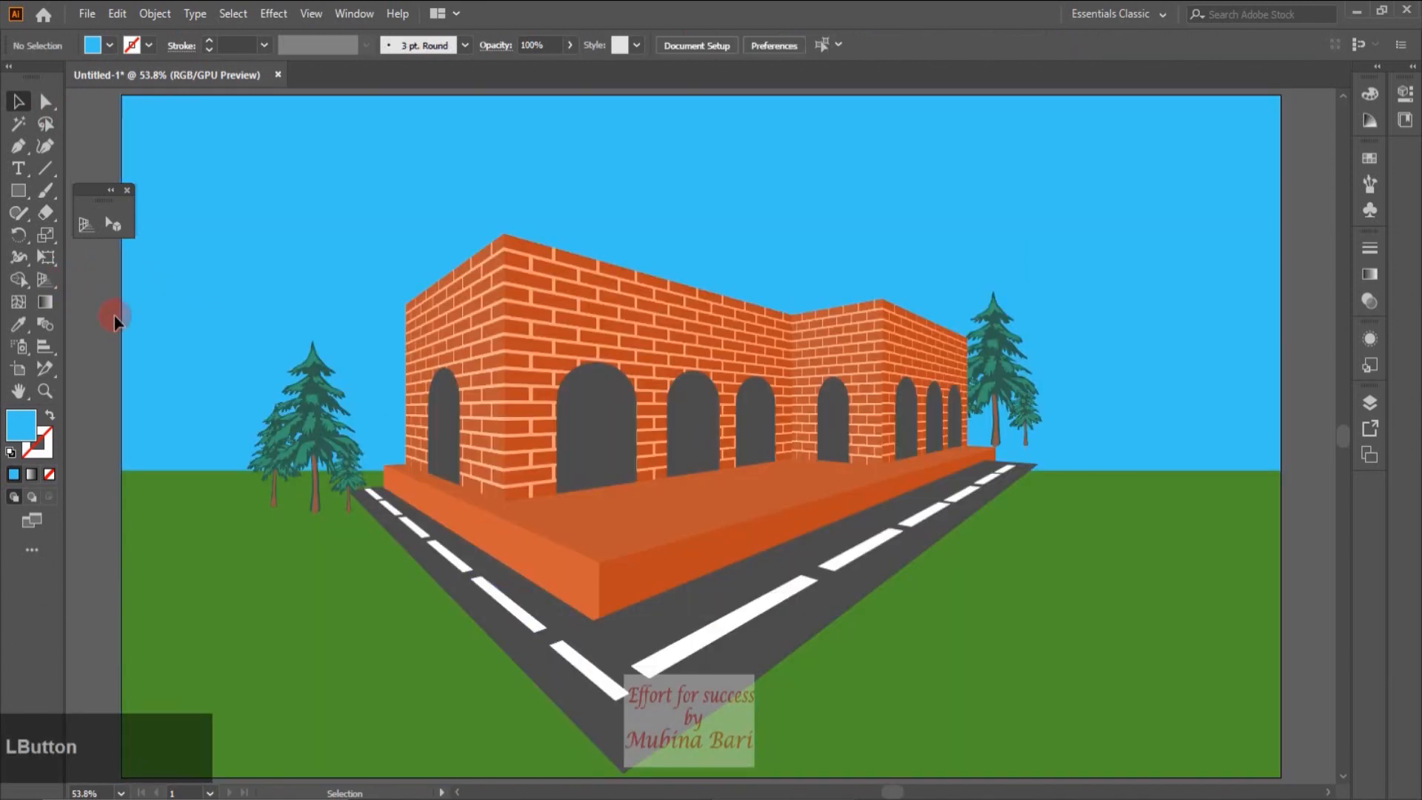